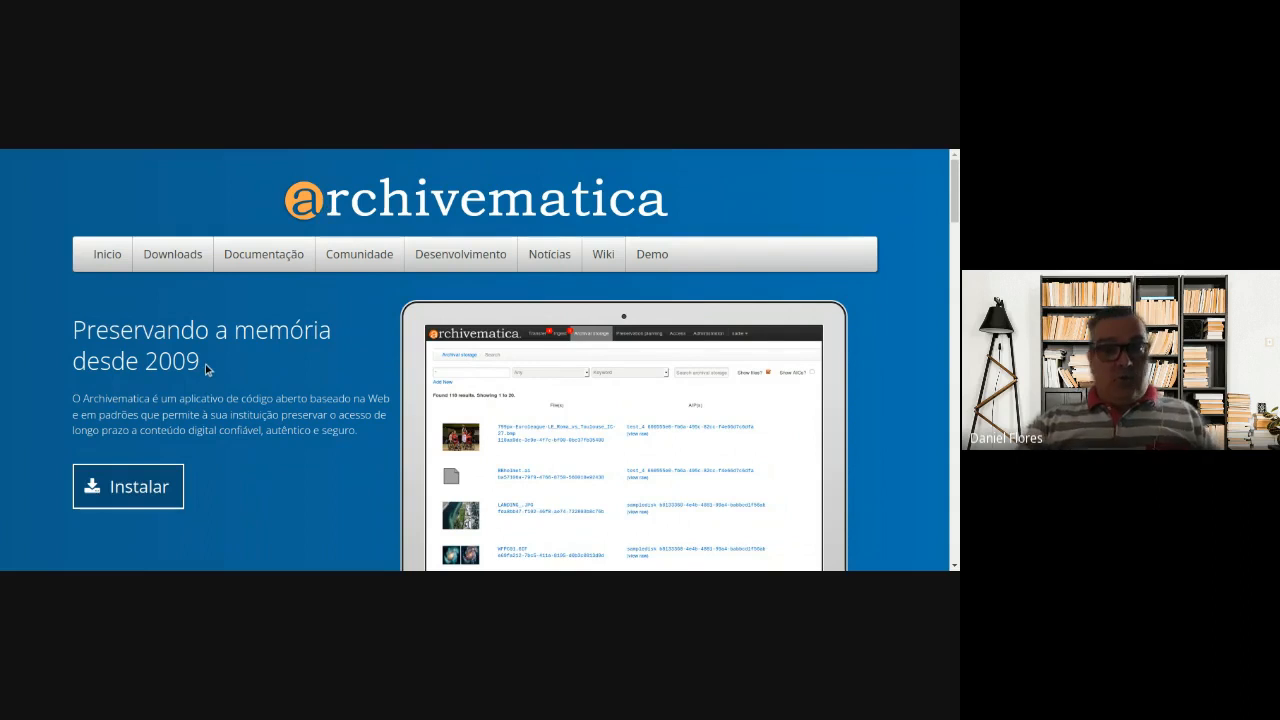
# - Reveal the demo sandbox login details and select the sandbox username to copy
pyautogui.click(655, 258)
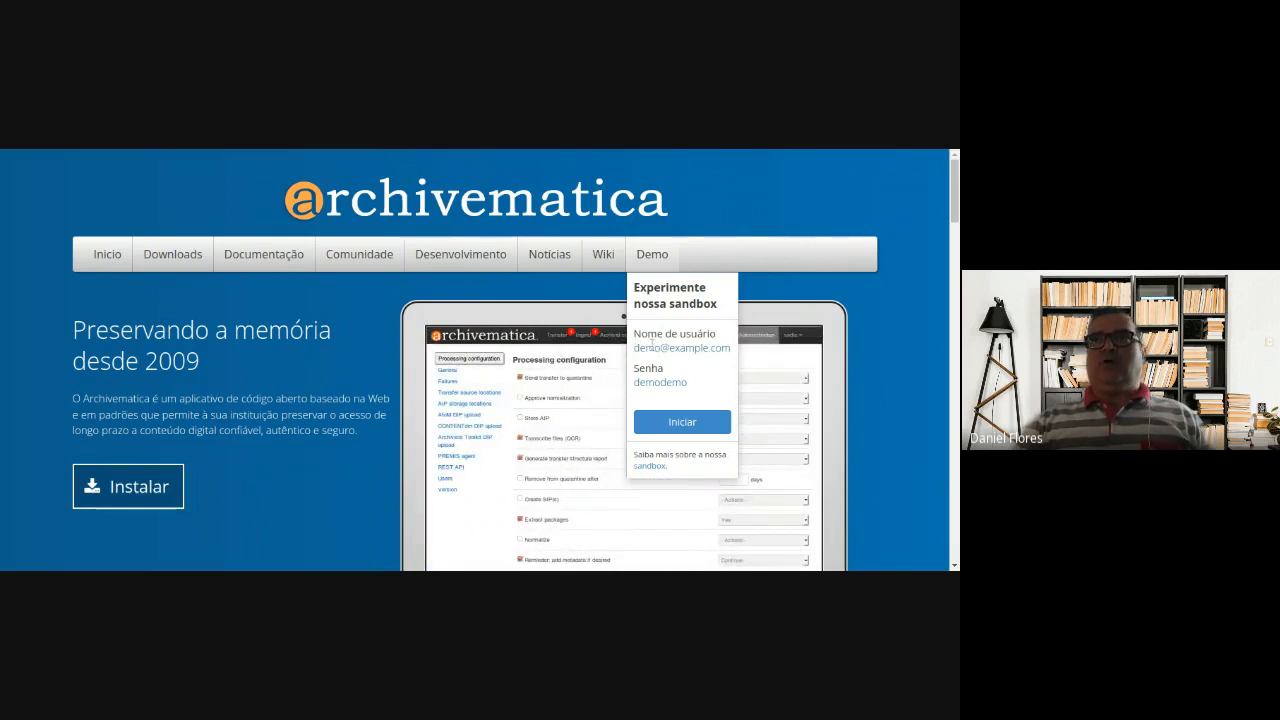
pyautogui.moveTo(635, 331); pyautogui.dragTo(731, 348)
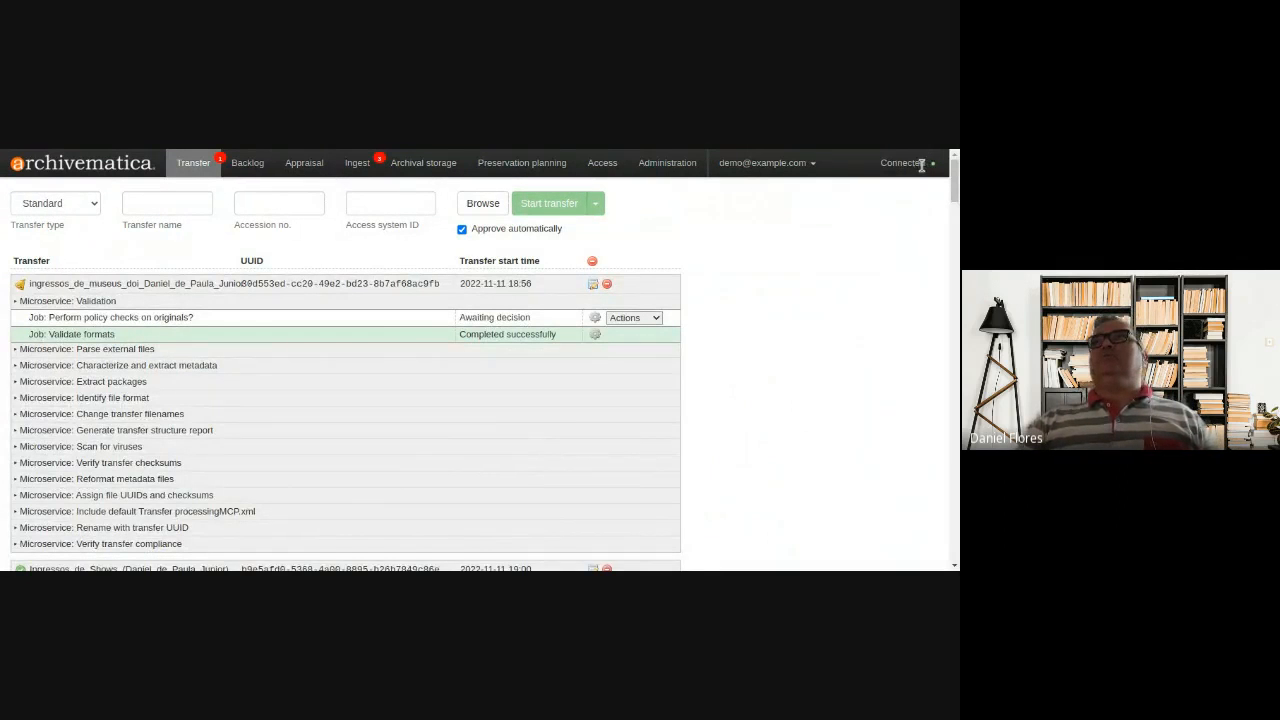
pyautogui.click(810, 166)
pyautogui.click(737, 218)
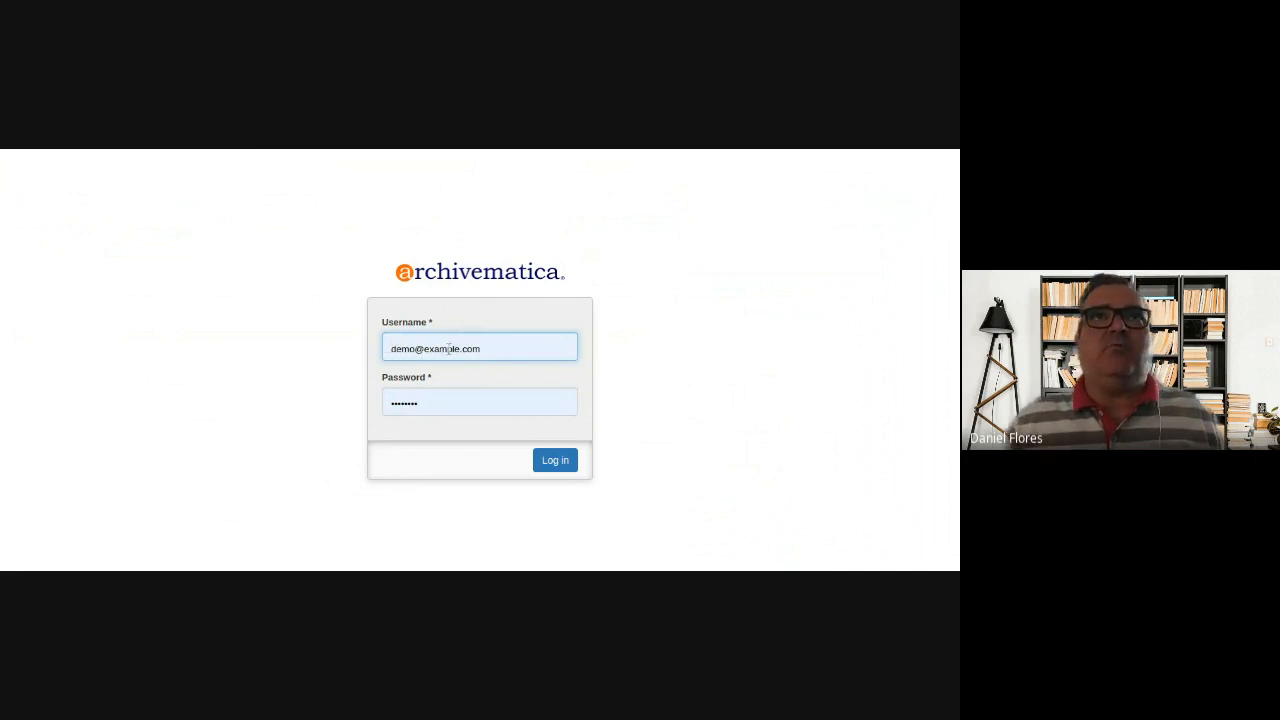
pyautogui.click(470, 402)
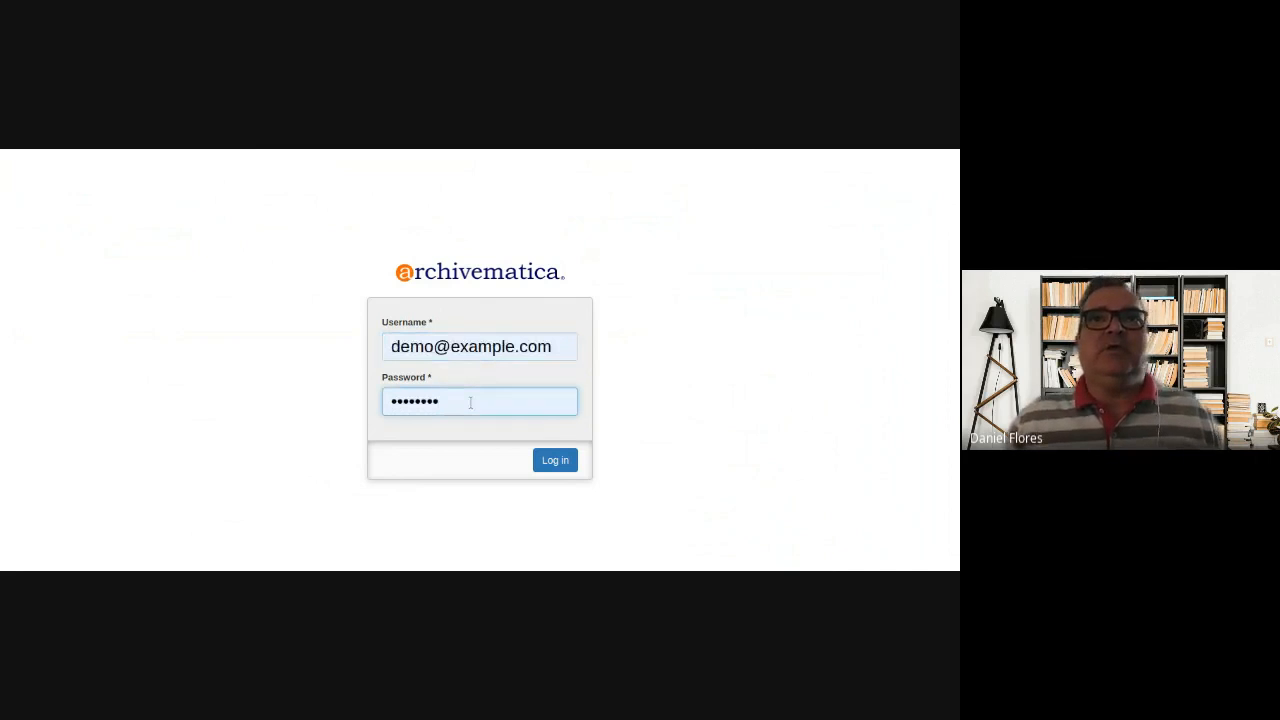
pyautogui.click(764, 419)
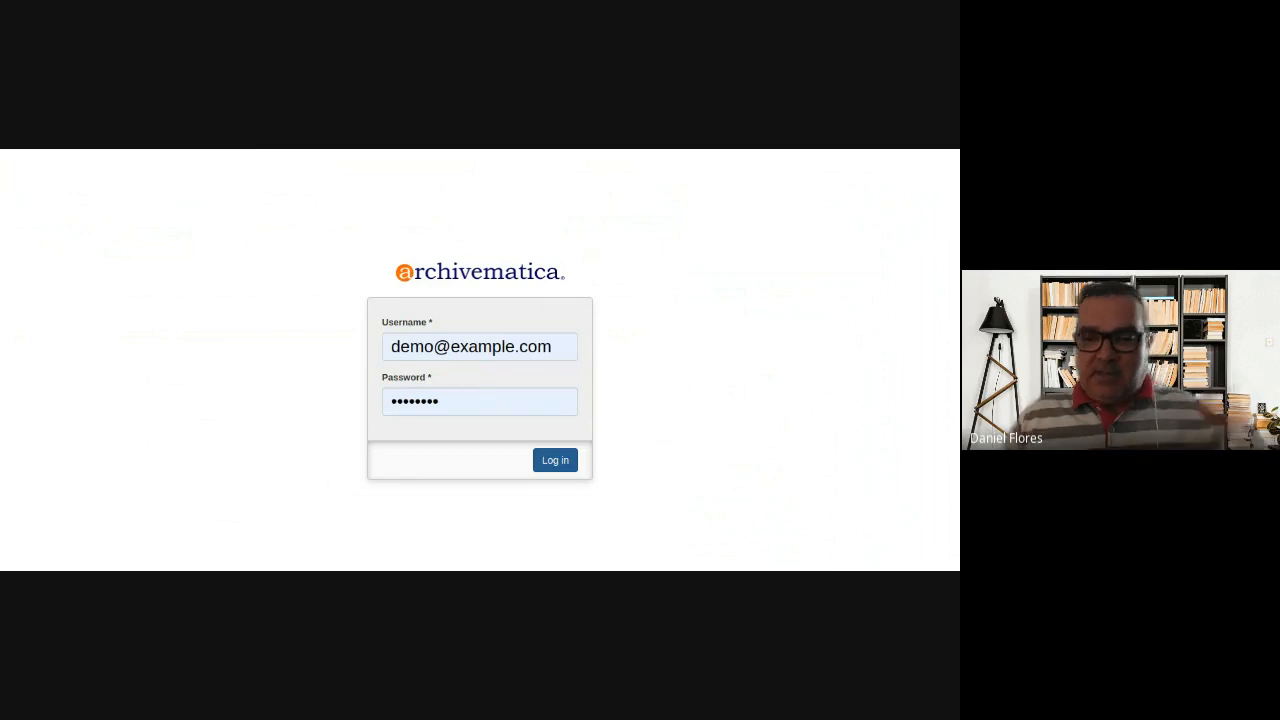
pyautogui.click(550, 463)
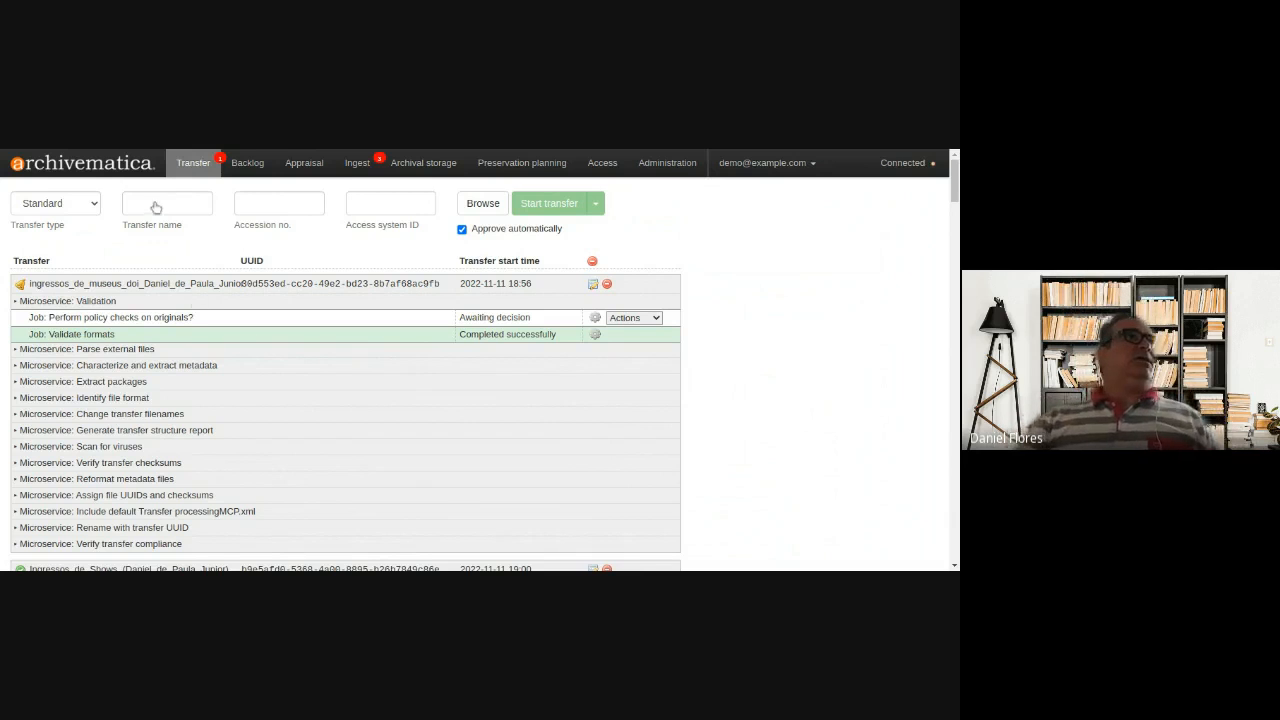
# - Reload the transfer dashboard, then go to Administration's processing configuration list
pyautogui.click(70, 163)
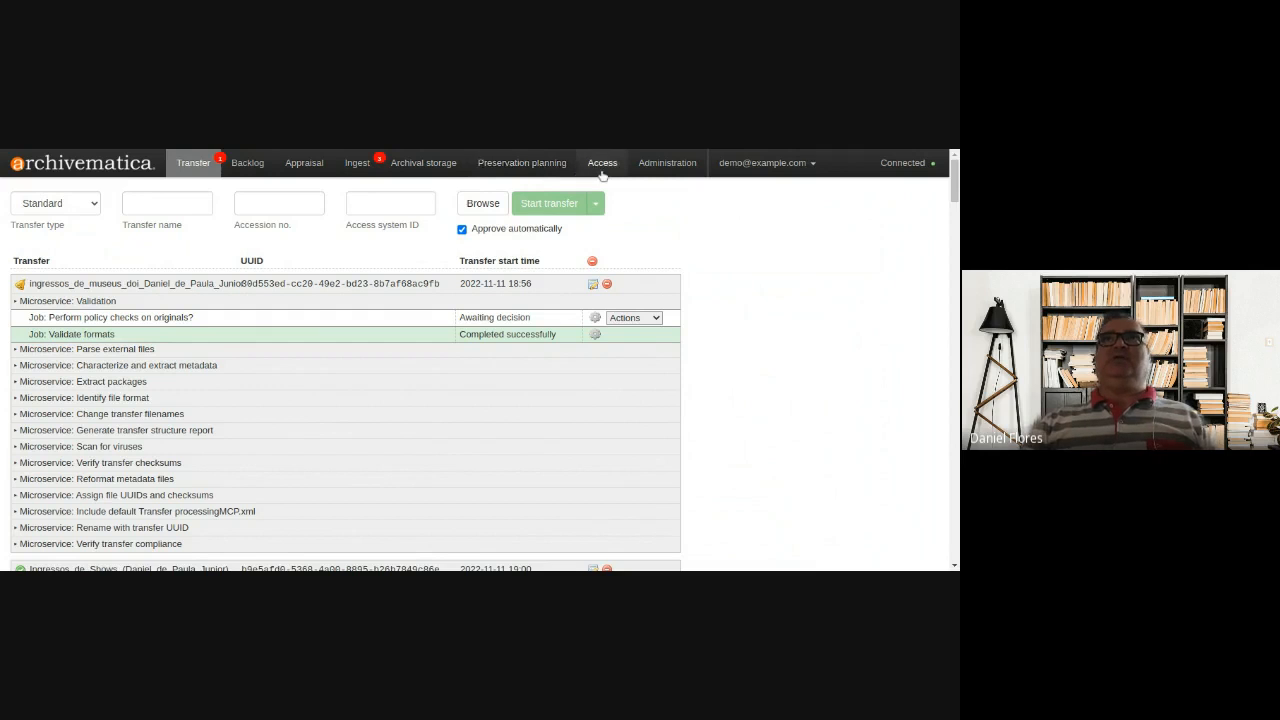
pyautogui.click(681, 169)
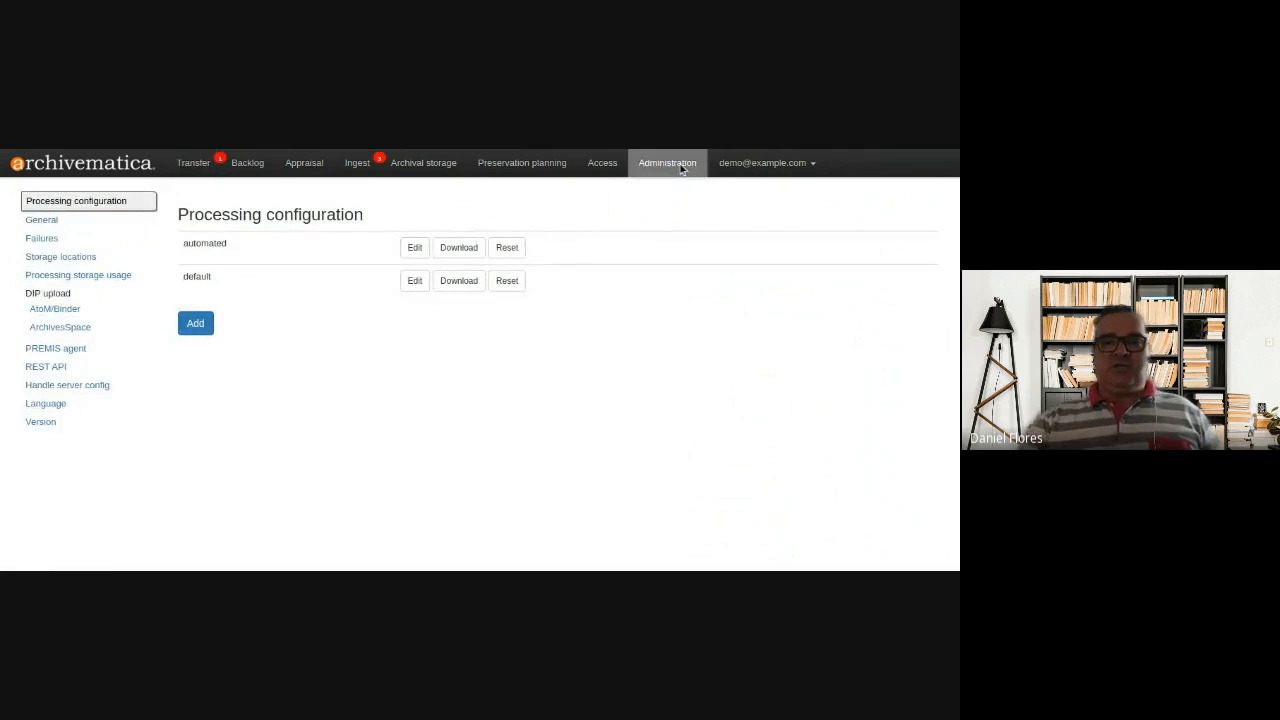
# - Change the Administration Language setting to Português Brasileiro (pt-br) and apply it
pyautogui.click(46, 404)
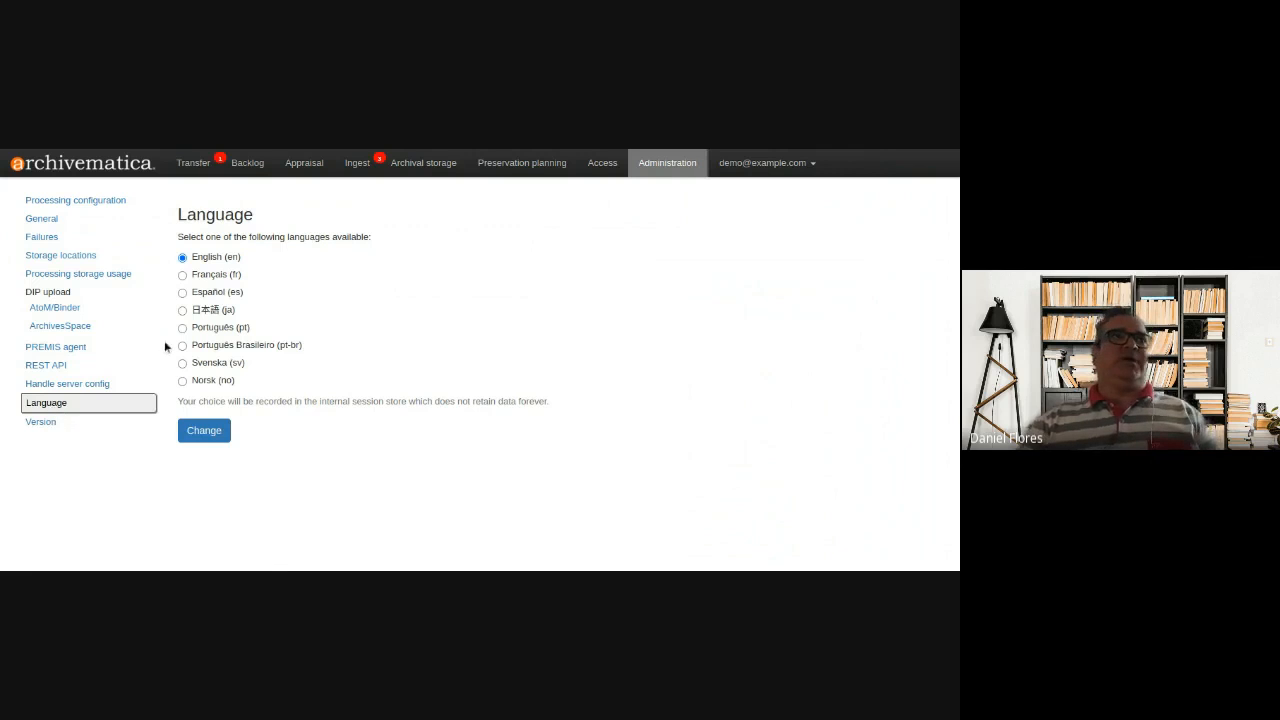
pyautogui.click(205, 346)
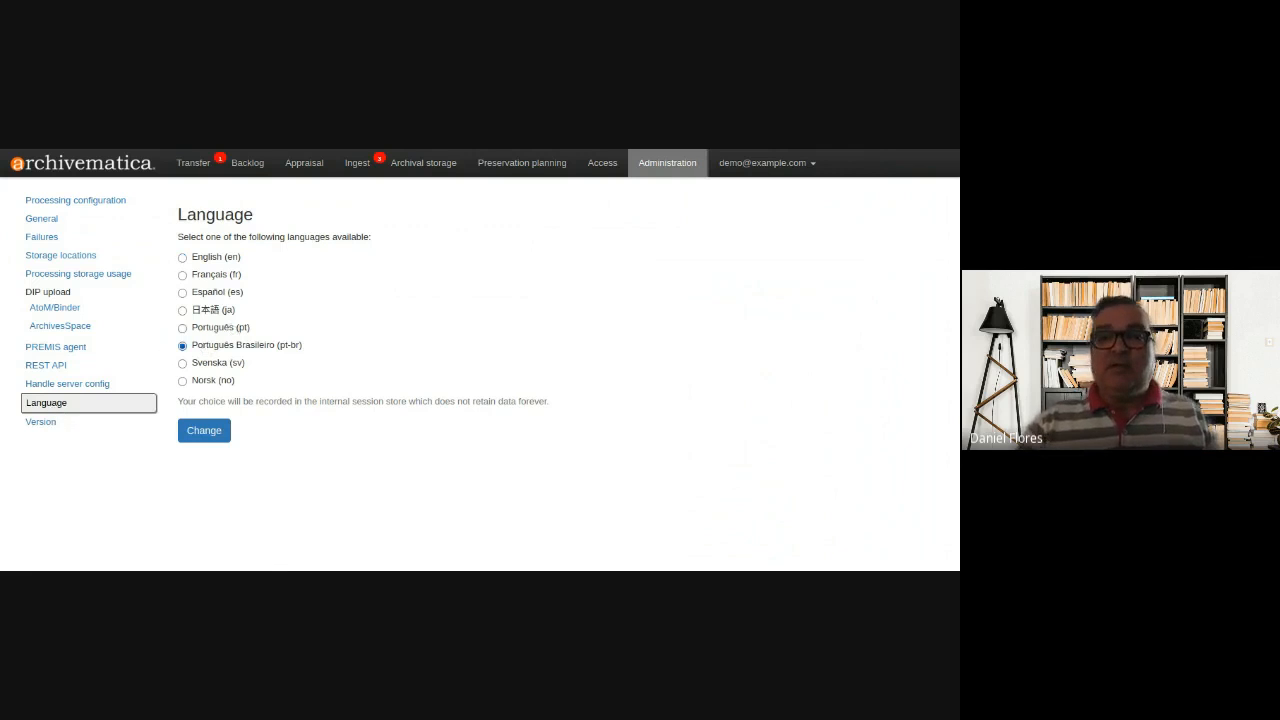
pyautogui.click(205, 432)
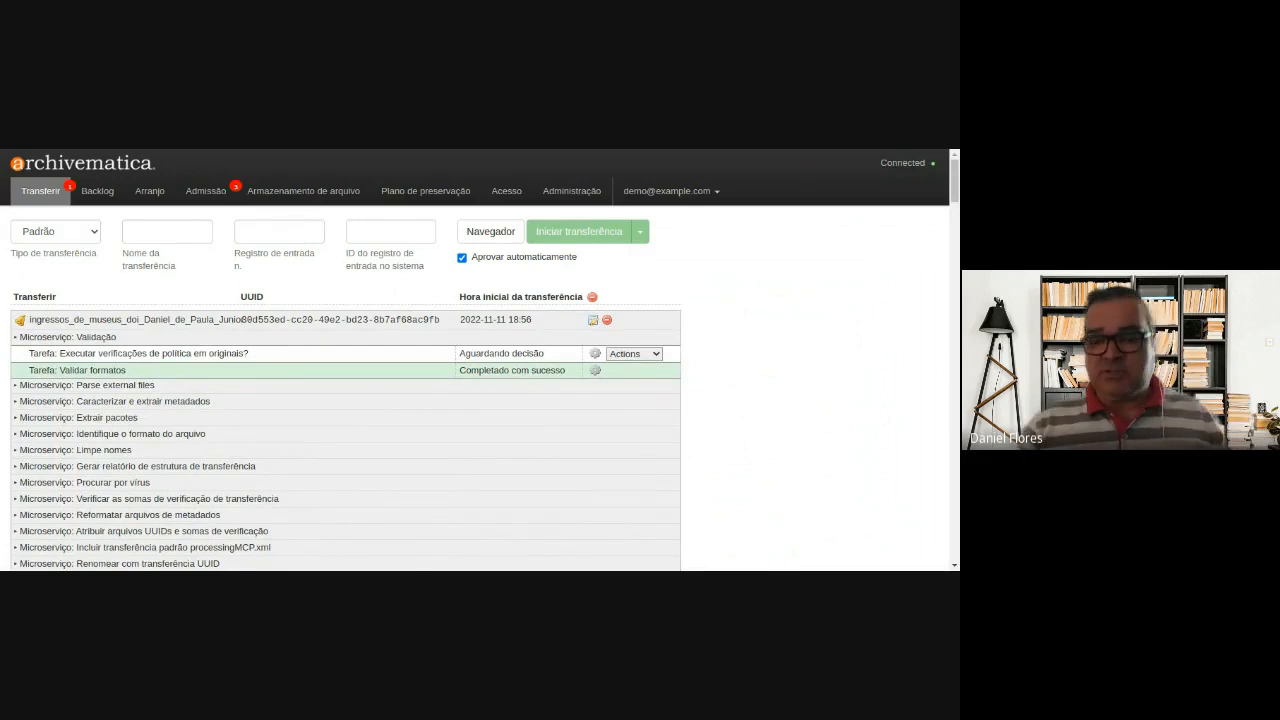
# - Zoom the browser page in, then view the empty transfer Backlog with 0 entries
pyautogui.hotkey('ctrl', '+')
pyautogui.hotkey('ctrl', '+')
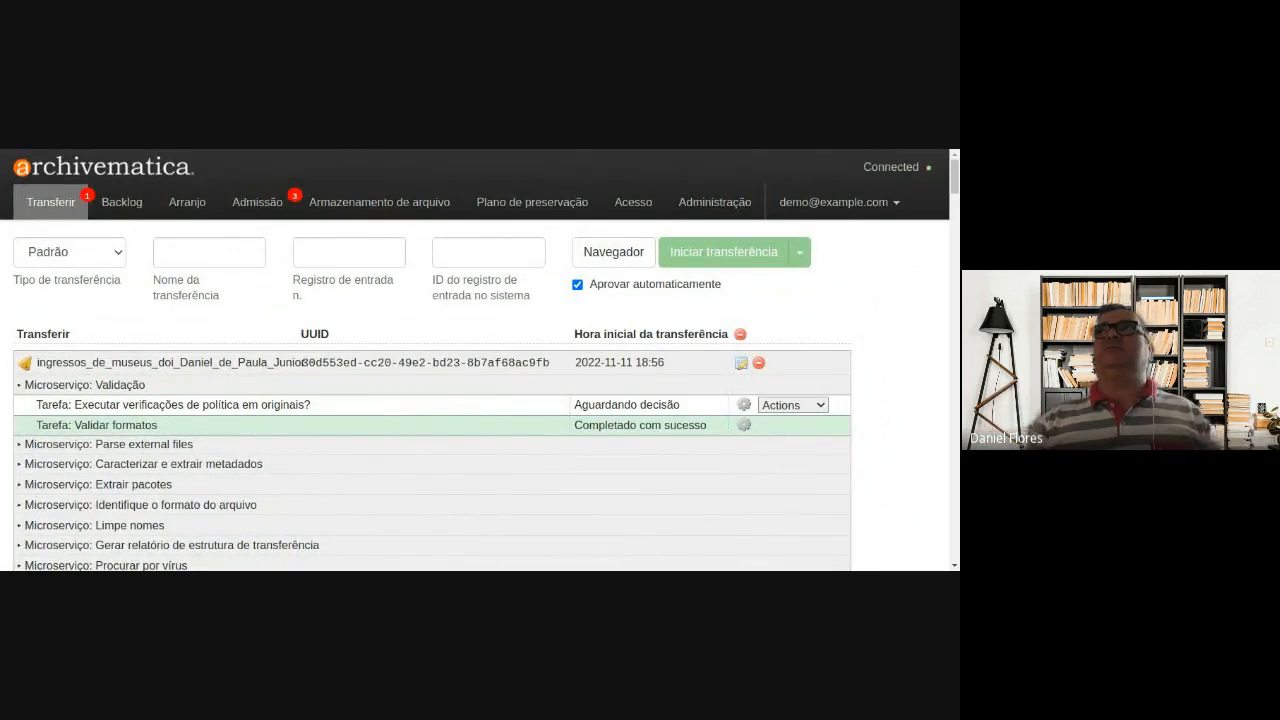
pyautogui.hotkey('ctrl', '+')
pyautogui.hotkey('ctrl', '-')
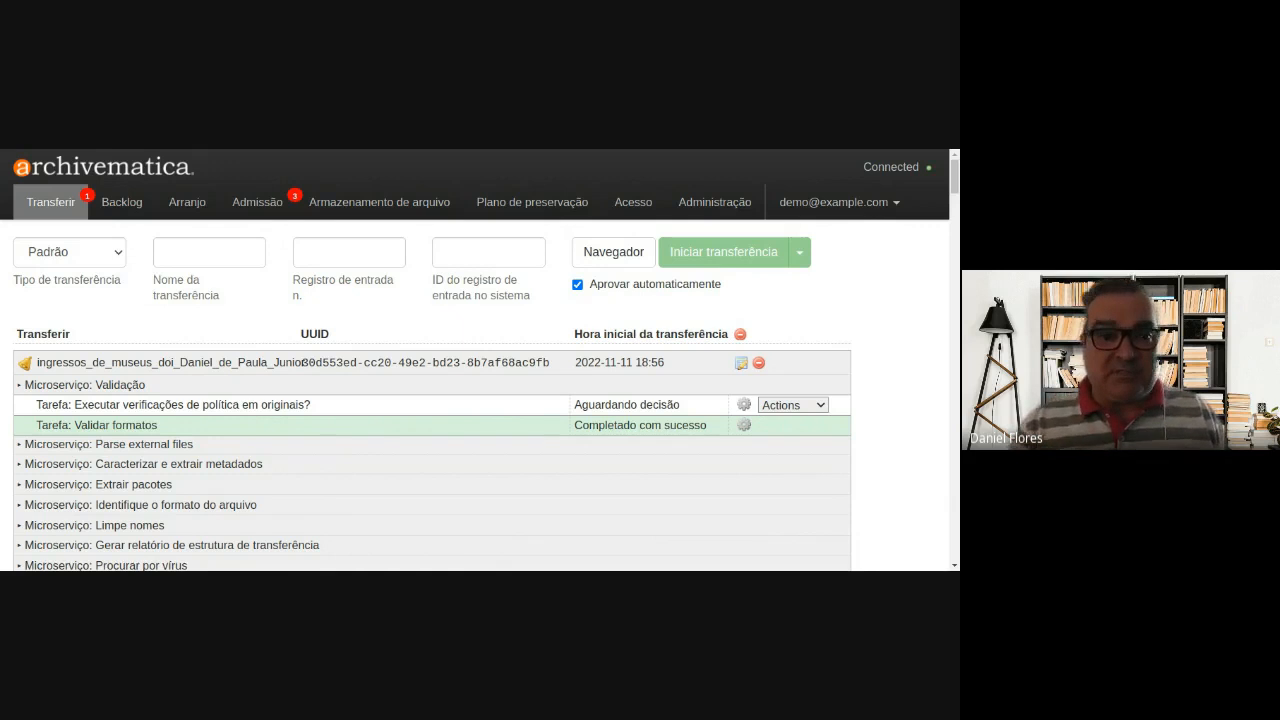
pyautogui.click(119, 207)
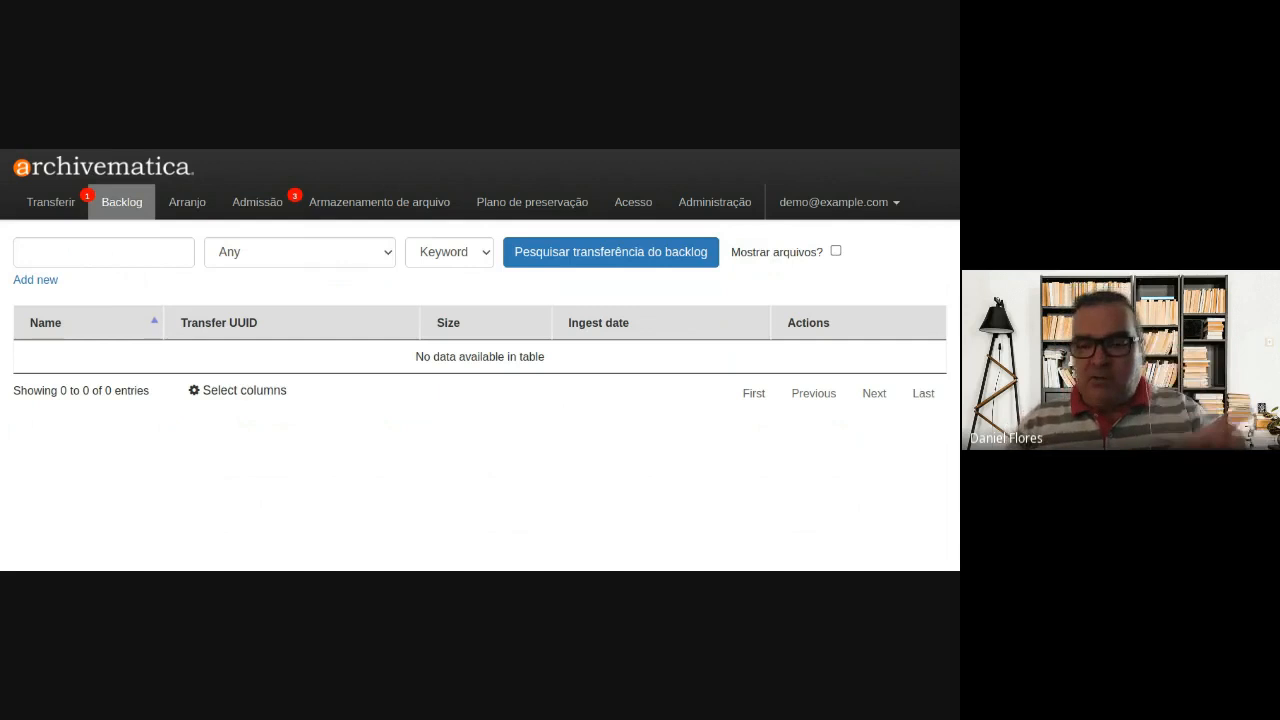
# - Look over the Arranjo backlog view, then move to the Admissão ingest page
pyautogui.click(185, 208)
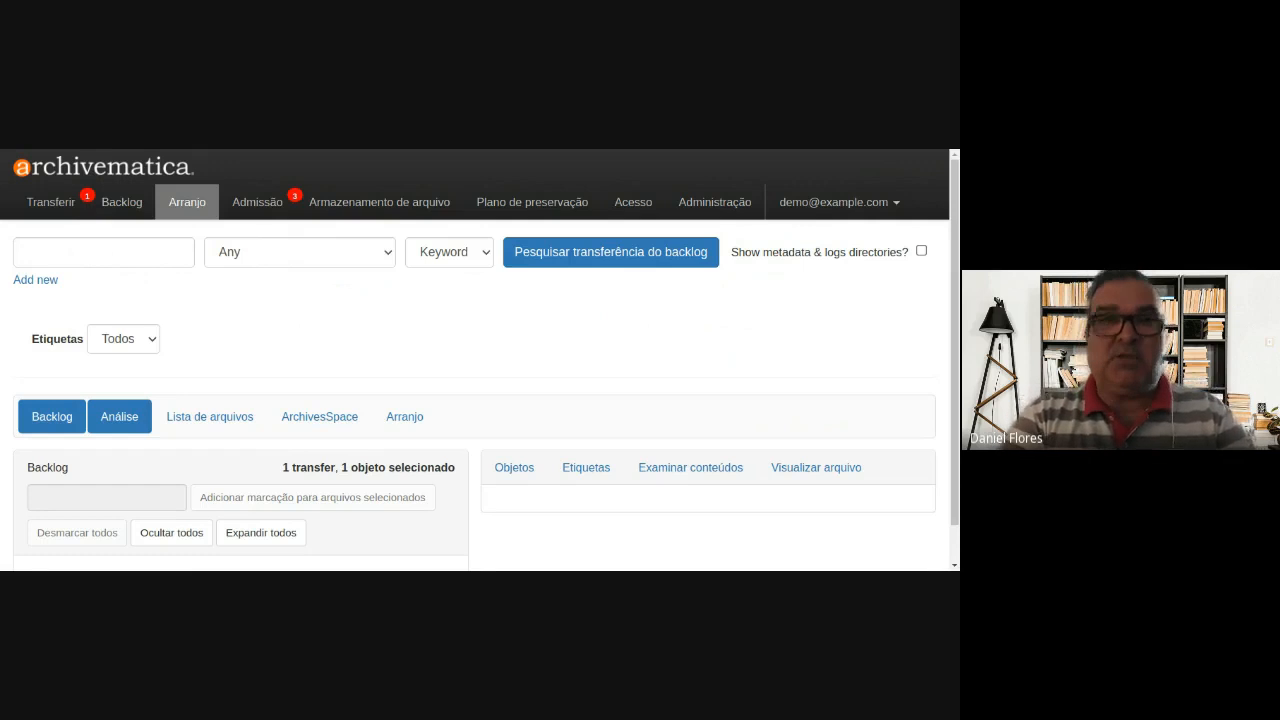
pyautogui.click(257, 206)
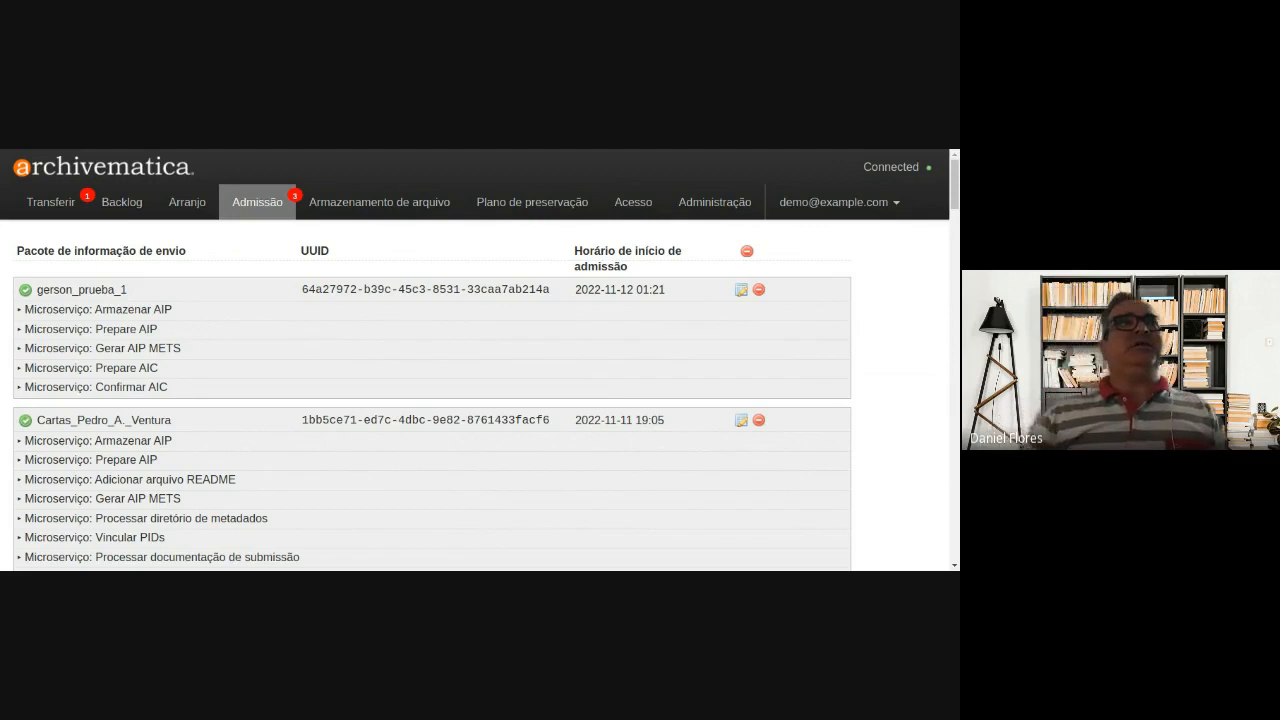
# - Browse the archival storage listing, then go to the Plano de preservação Formats list
pyautogui.click(390, 206)
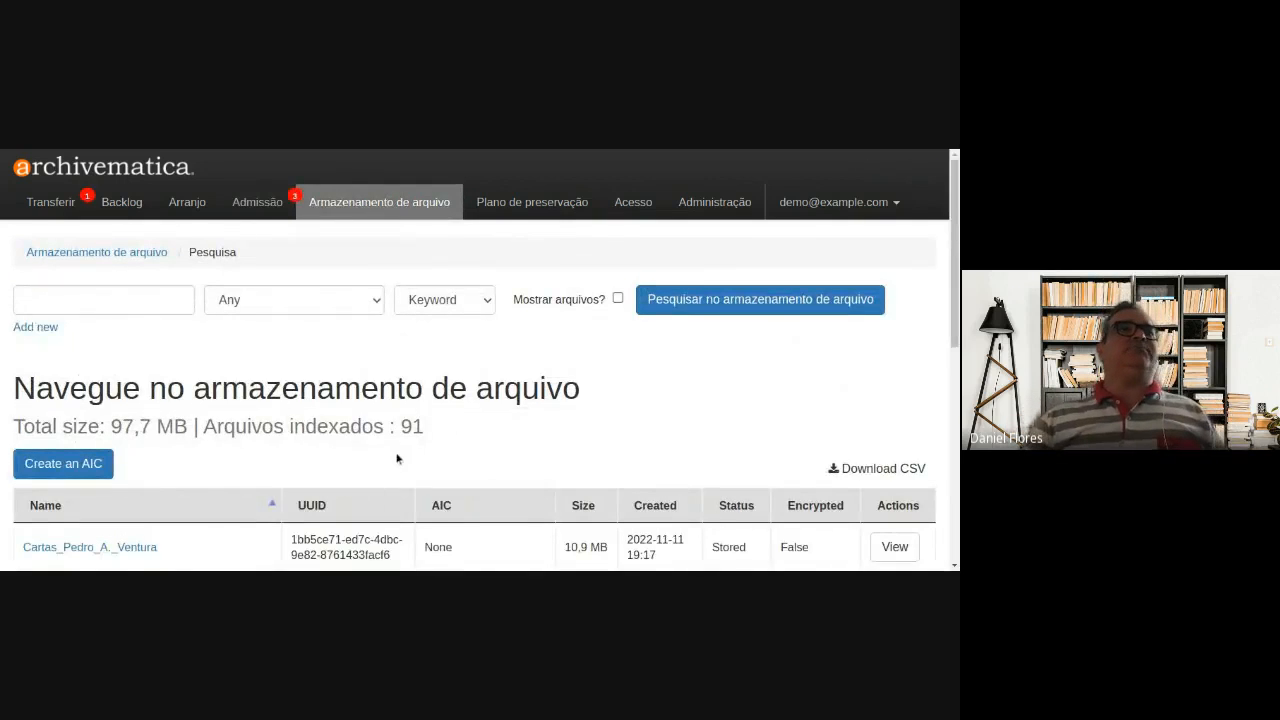
pyautogui.scroll(-2, 100, 362)
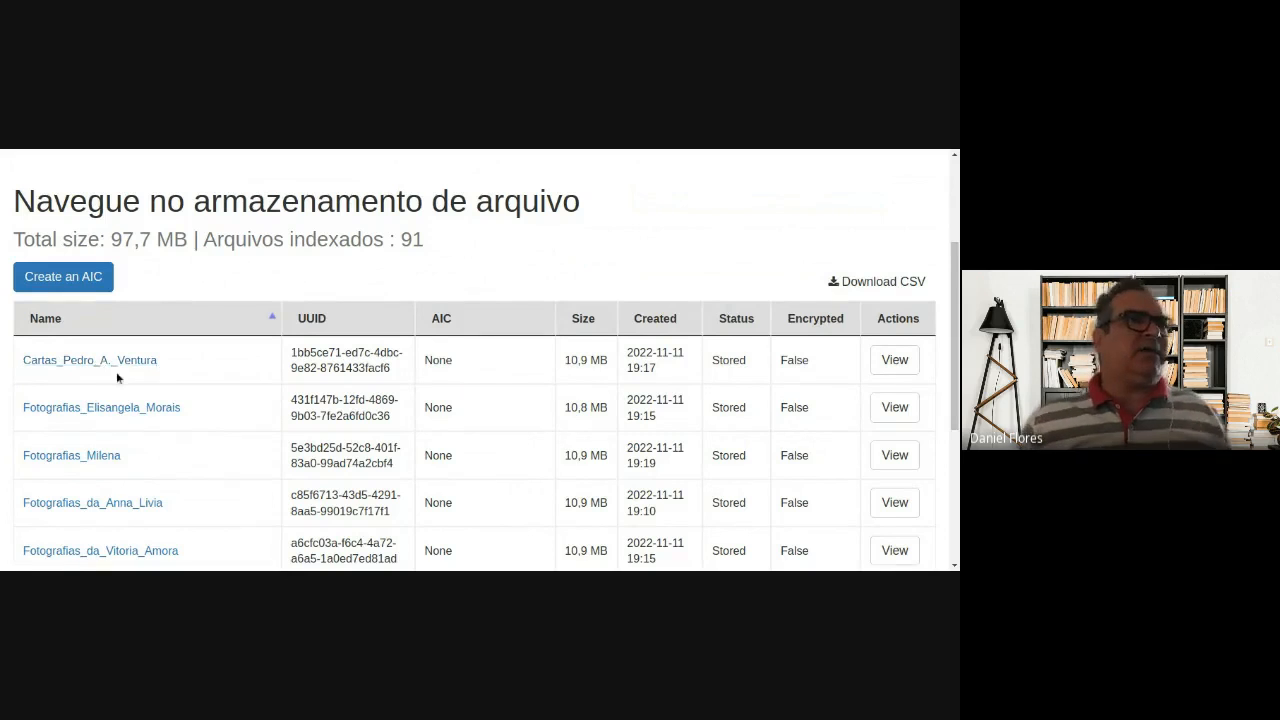
pyautogui.scroll(-1, 185, 425)
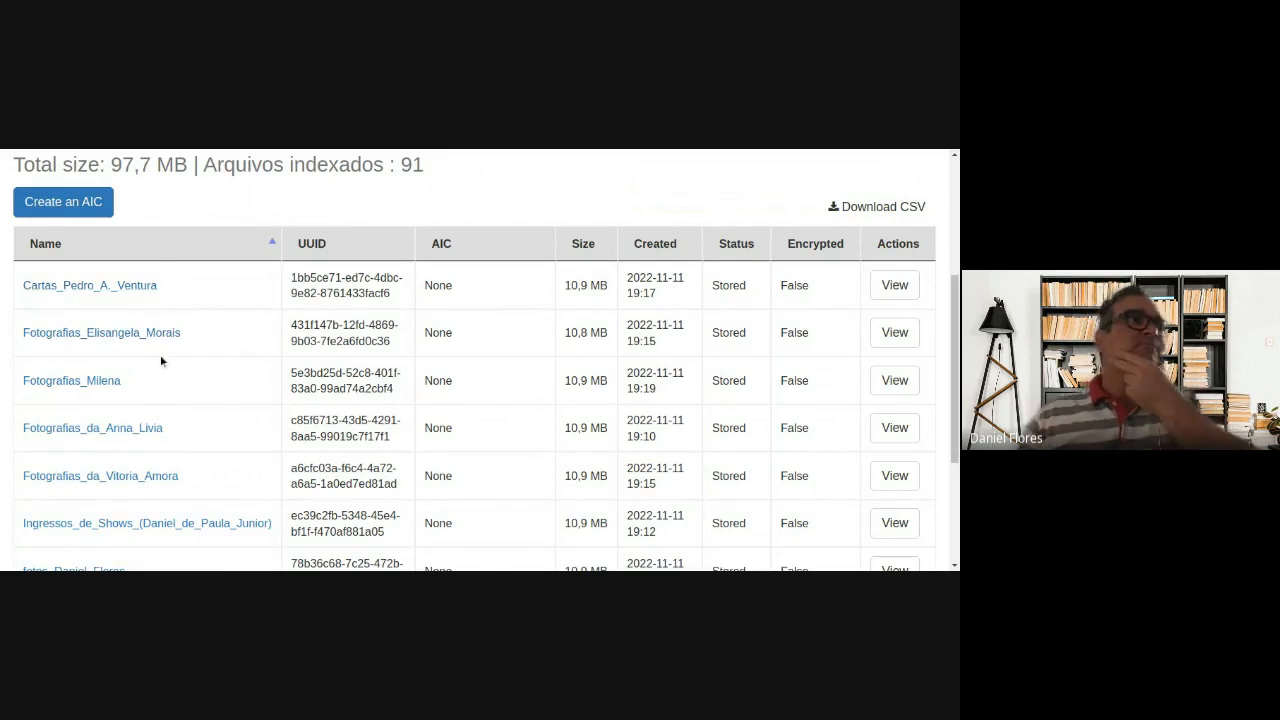
pyautogui.scroll(-1, 143, 384)
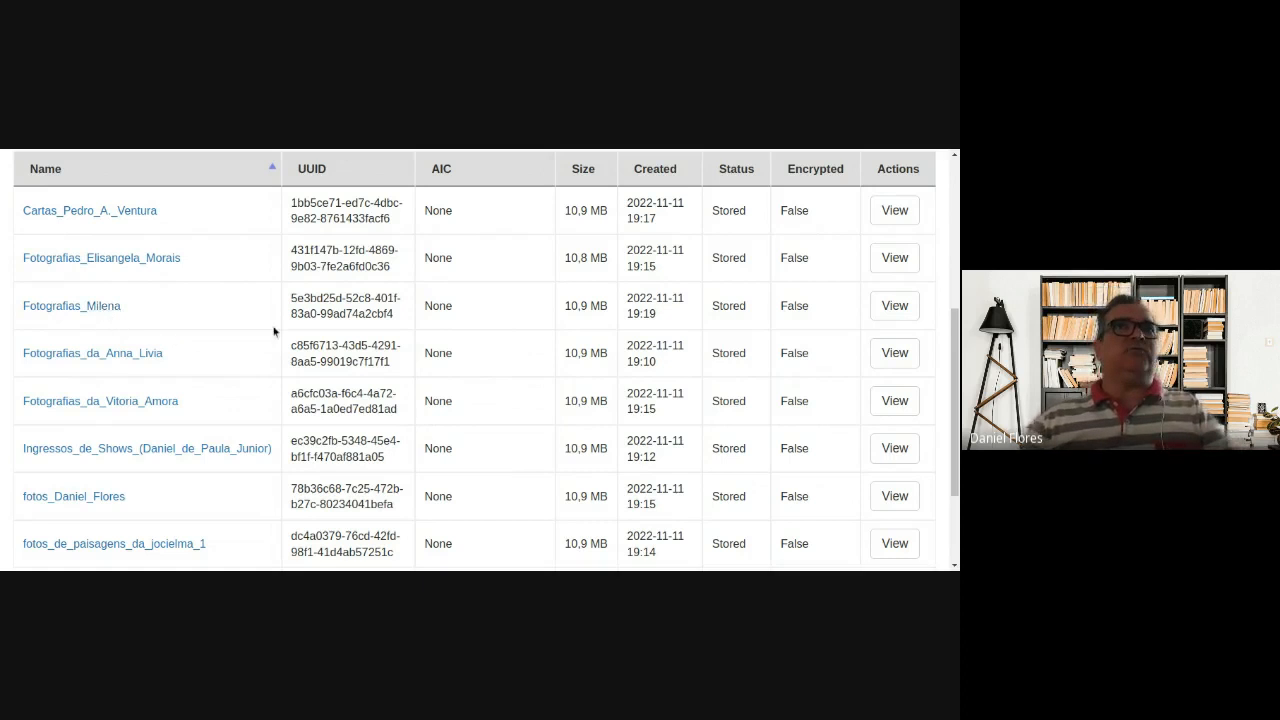
pyautogui.scroll(-1, 80, 378)
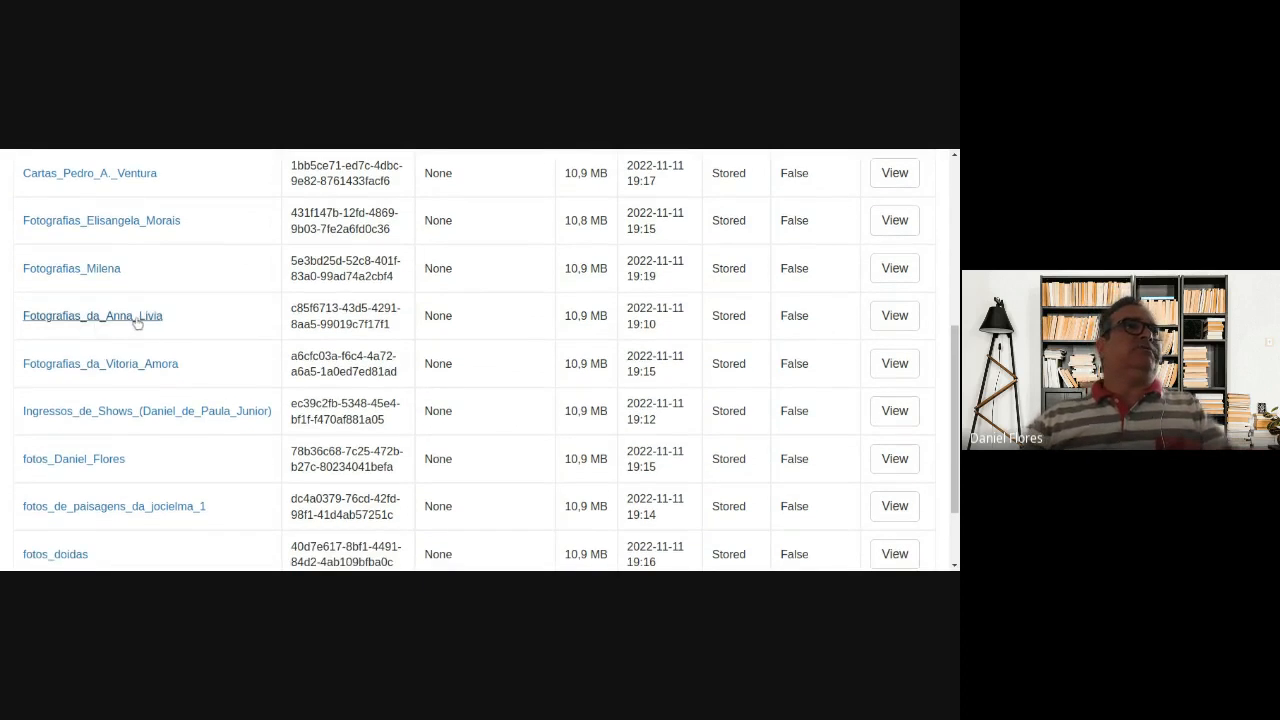
pyautogui.scroll(-1, 125, 376)
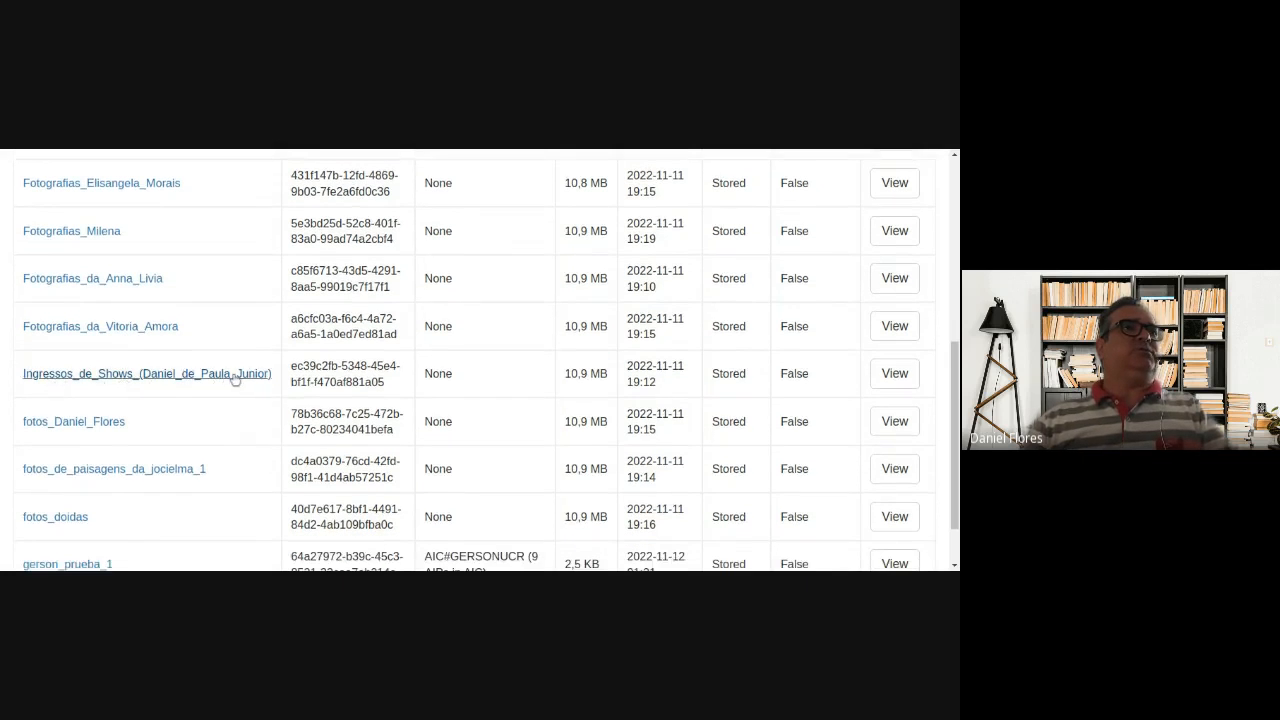
pyautogui.scroll(-2, 222, 398)
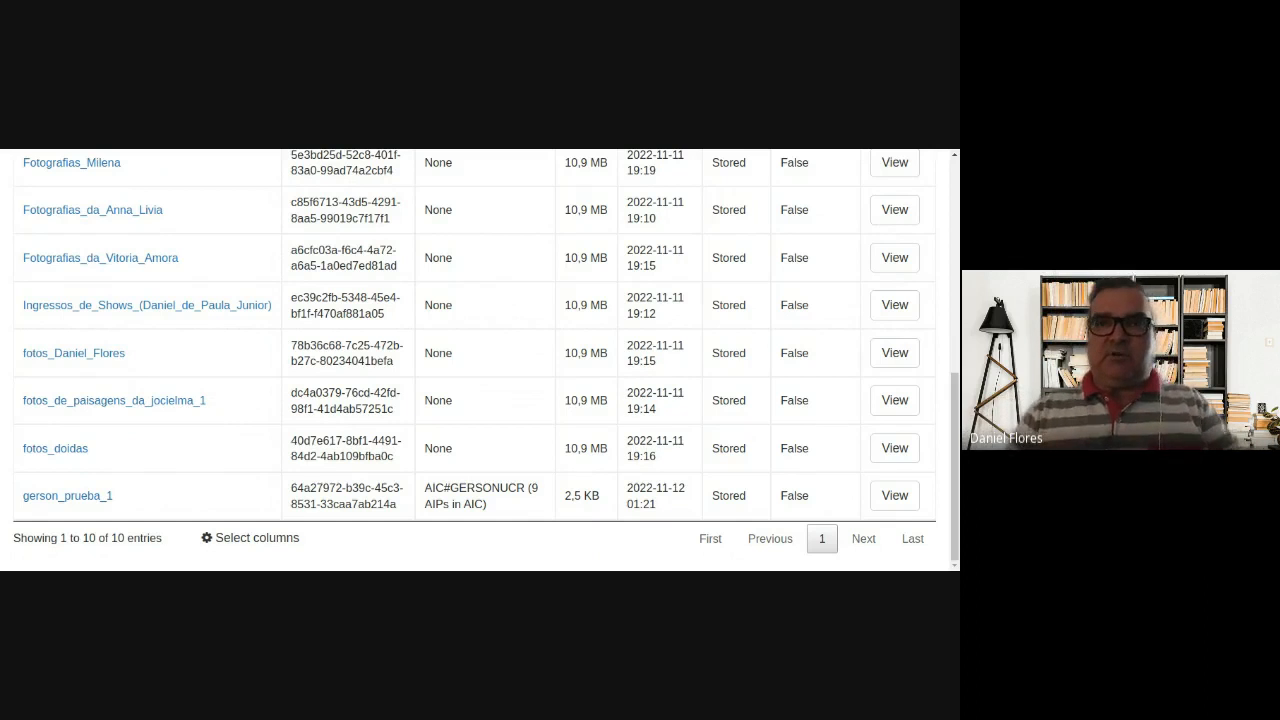
pyautogui.scroll(5, 253, 320)
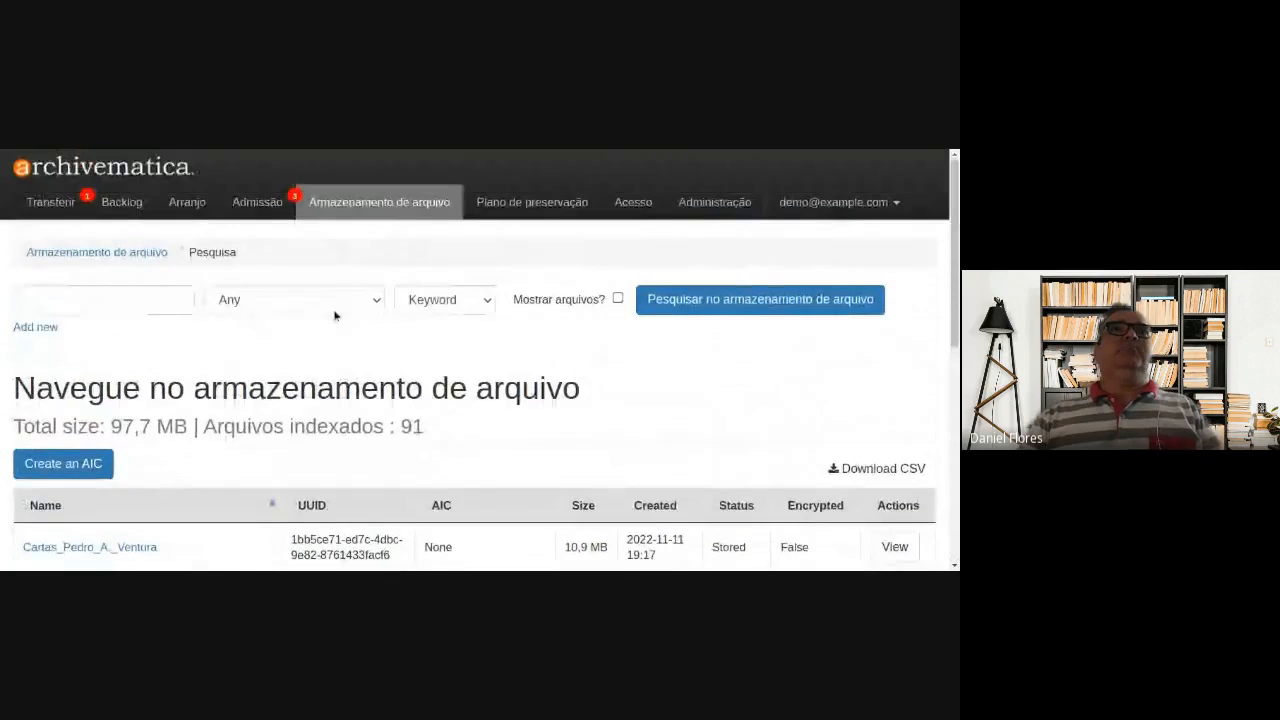
pyautogui.click(547, 205)
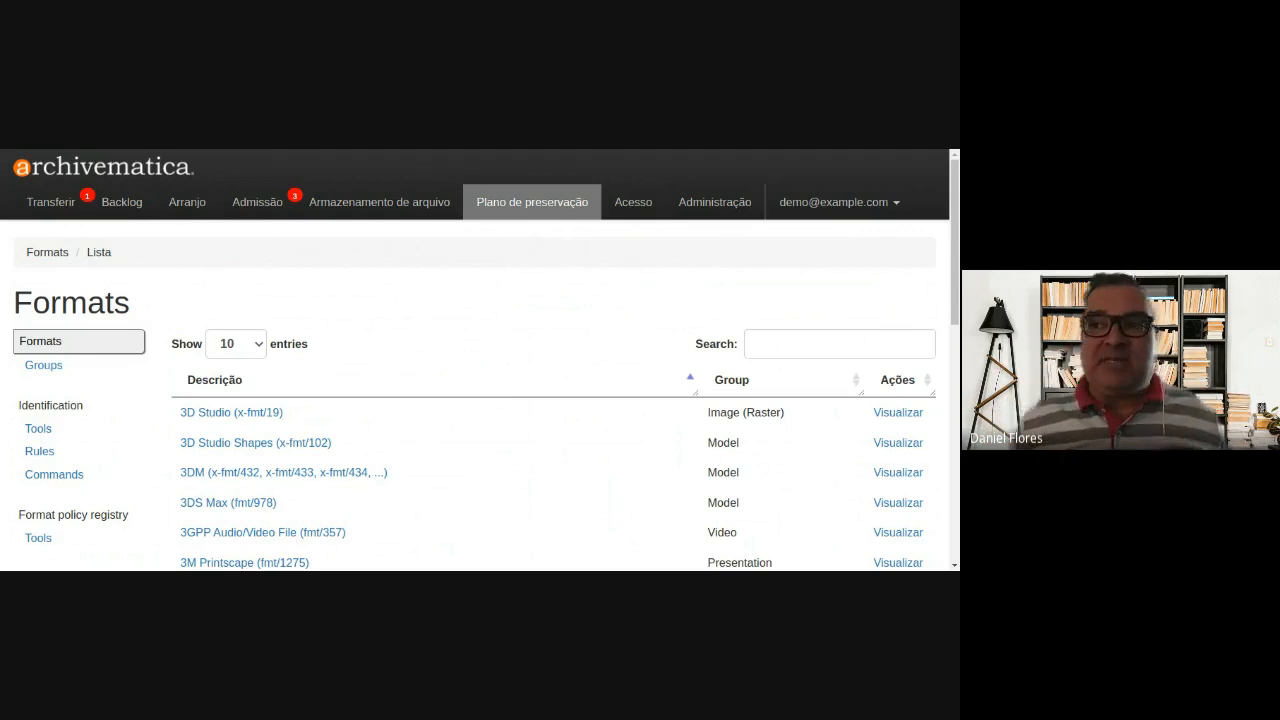
# - Pass through Acesso to Administração and point out the default processing configuration
pyautogui.click(633, 202)
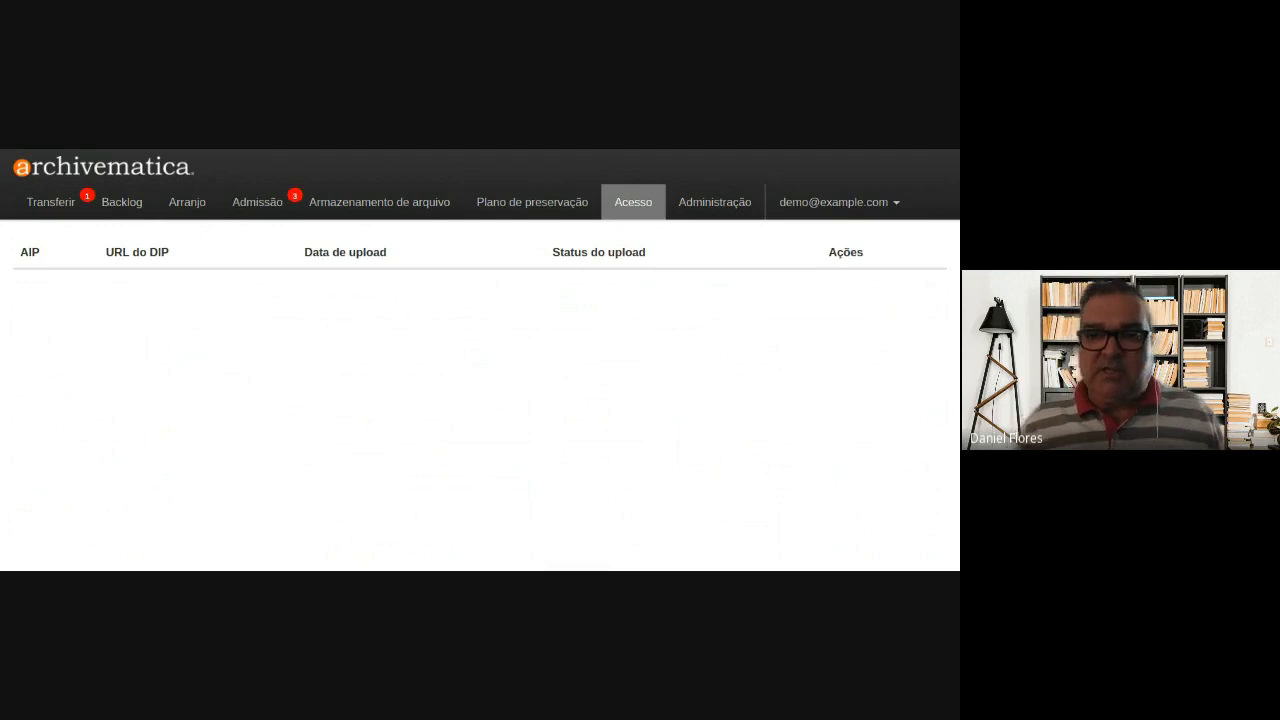
pyautogui.click(717, 205)
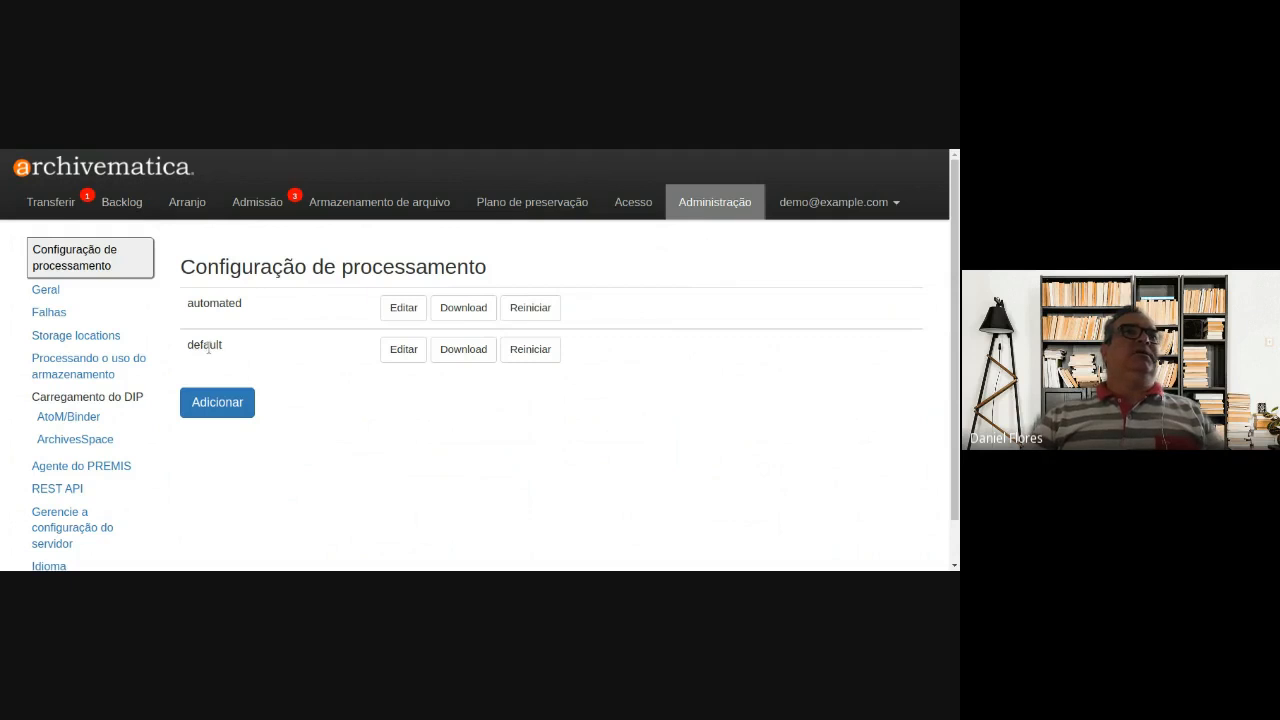
pyautogui.moveTo(211, 345); pyautogui.dragTo(203, 345)
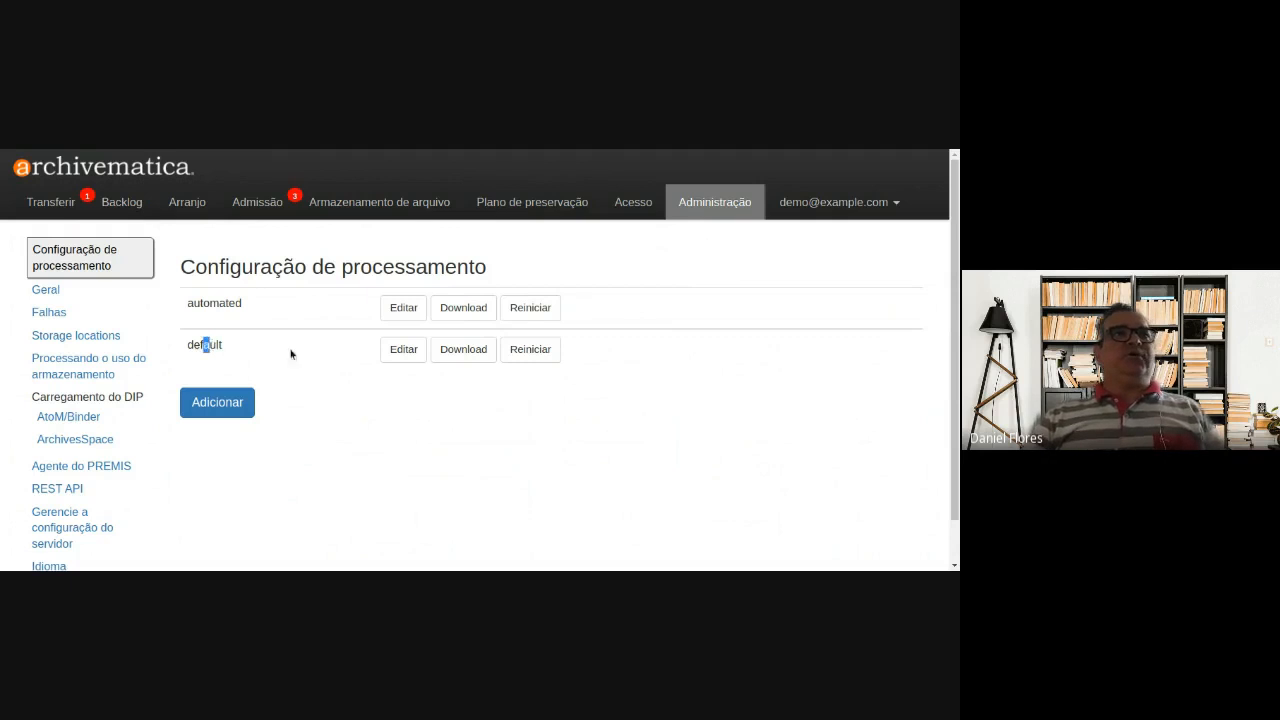
# - In the default configuration, set Scan for viruses and Atribuir UUIDs aos diretórios to Nenhum, then save
pyautogui.click(400, 350)
pyautogui.scroll(-1, 430, 357)
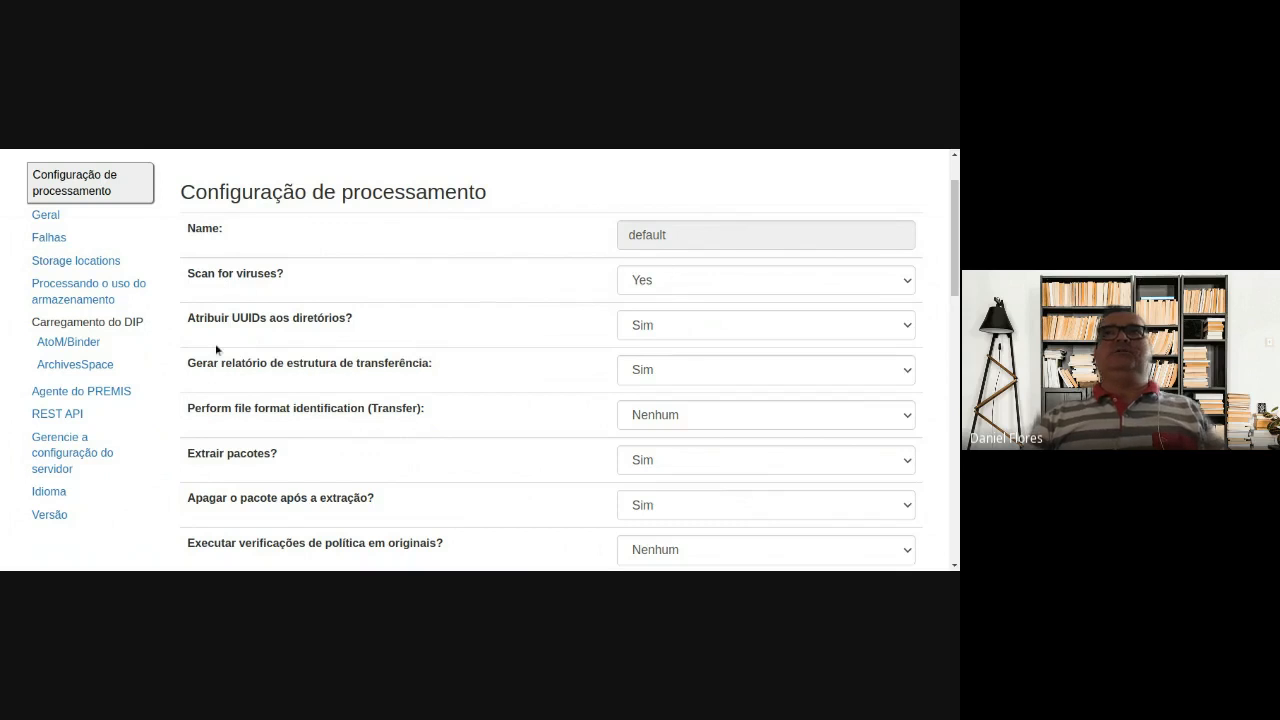
pyautogui.click(688, 282)
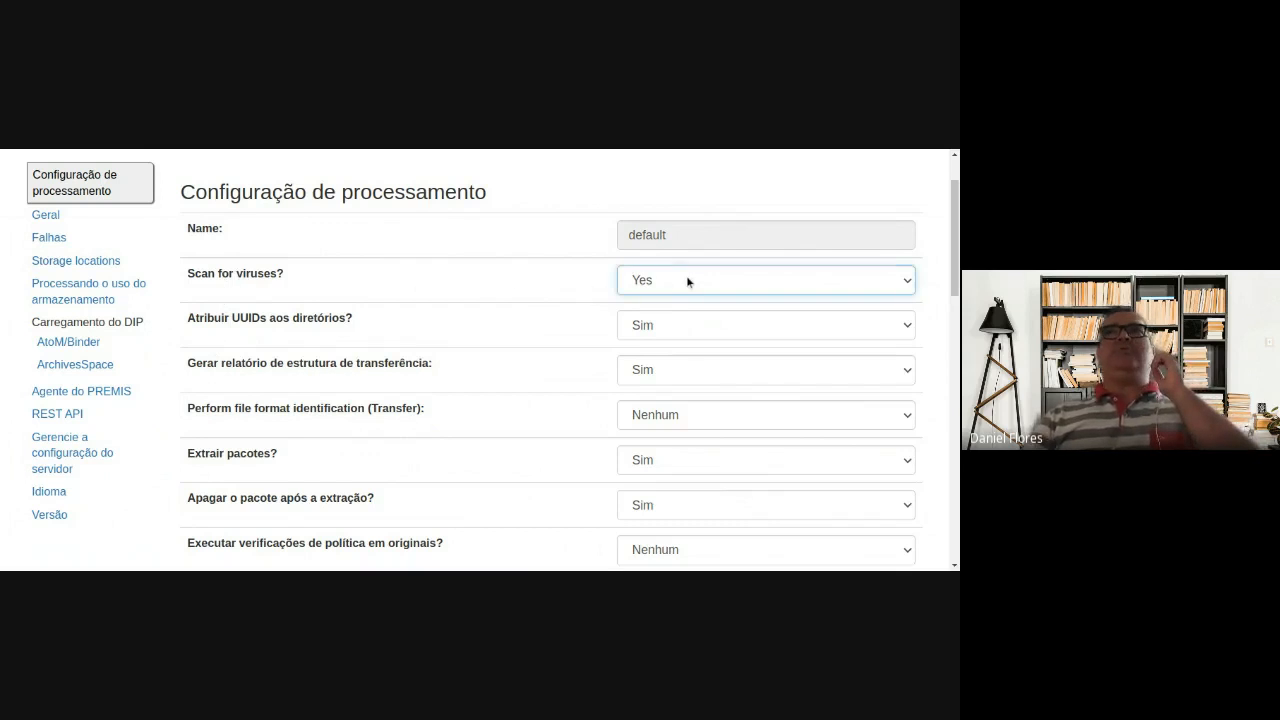
pyautogui.click(680, 303)
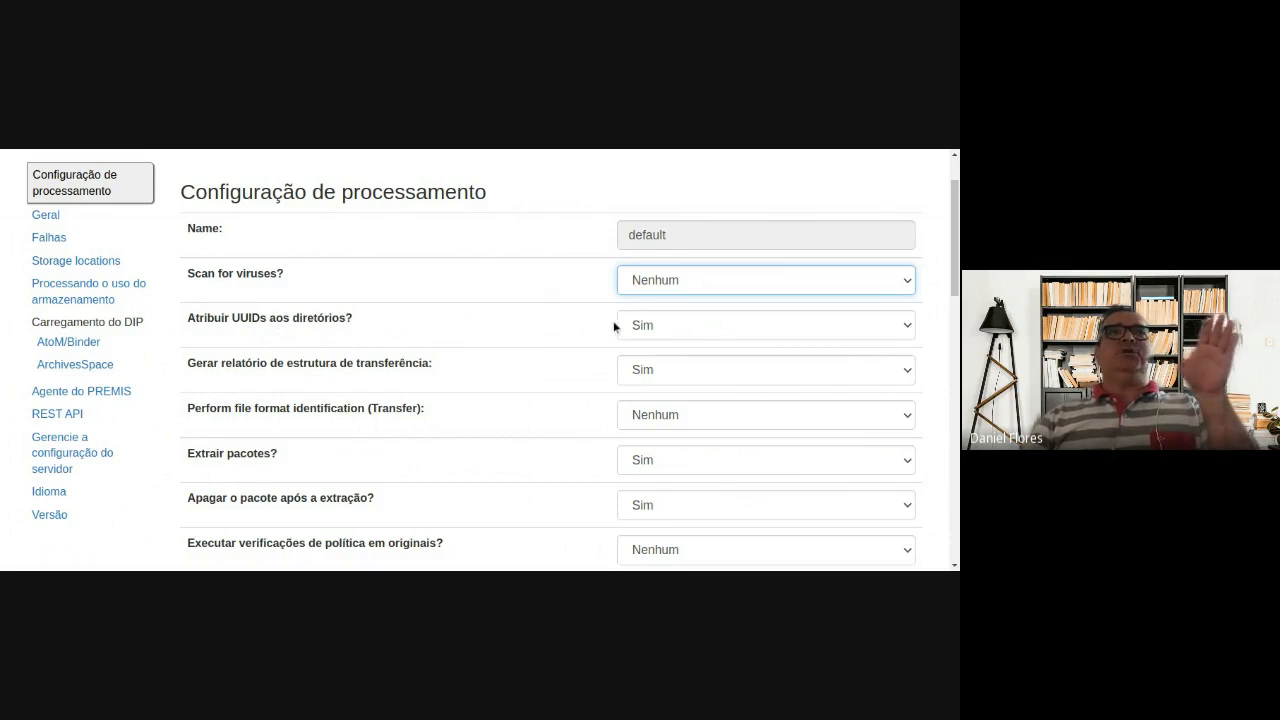
pyautogui.click(677, 326)
pyautogui.click(664, 348)
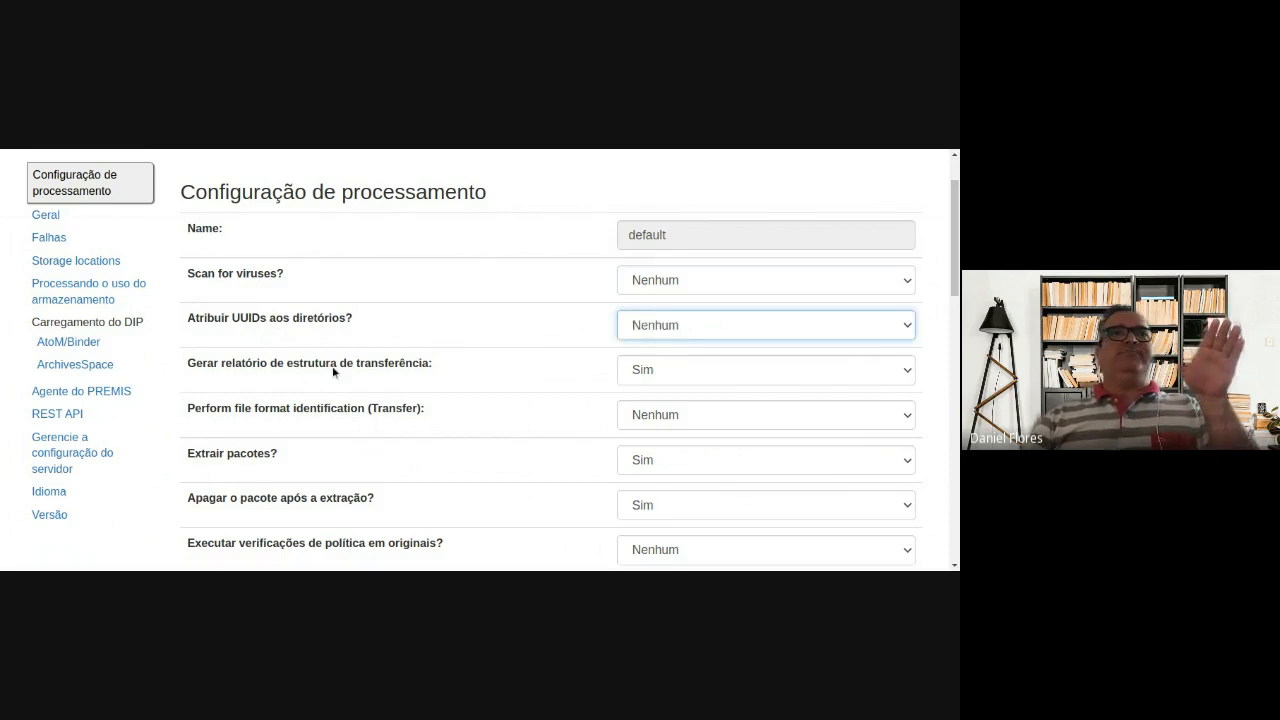
pyautogui.scroll(-1, 346, 375)
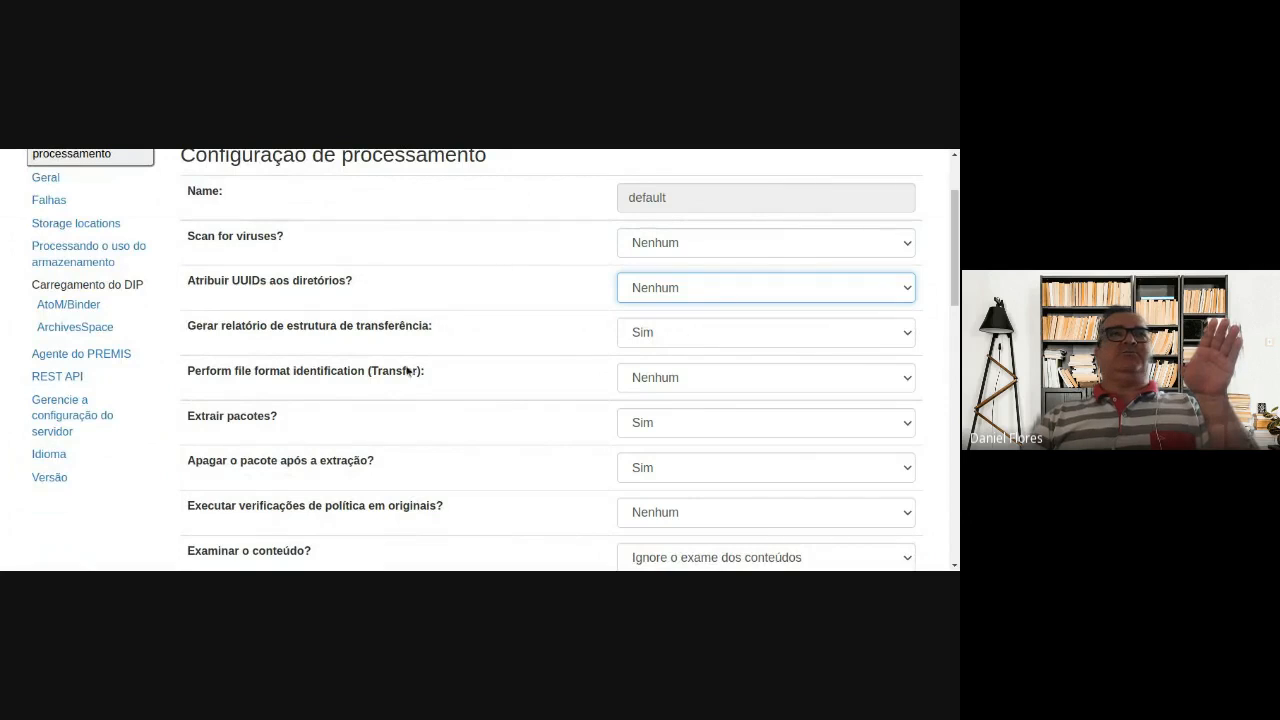
pyautogui.scroll(-1, 329, 411)
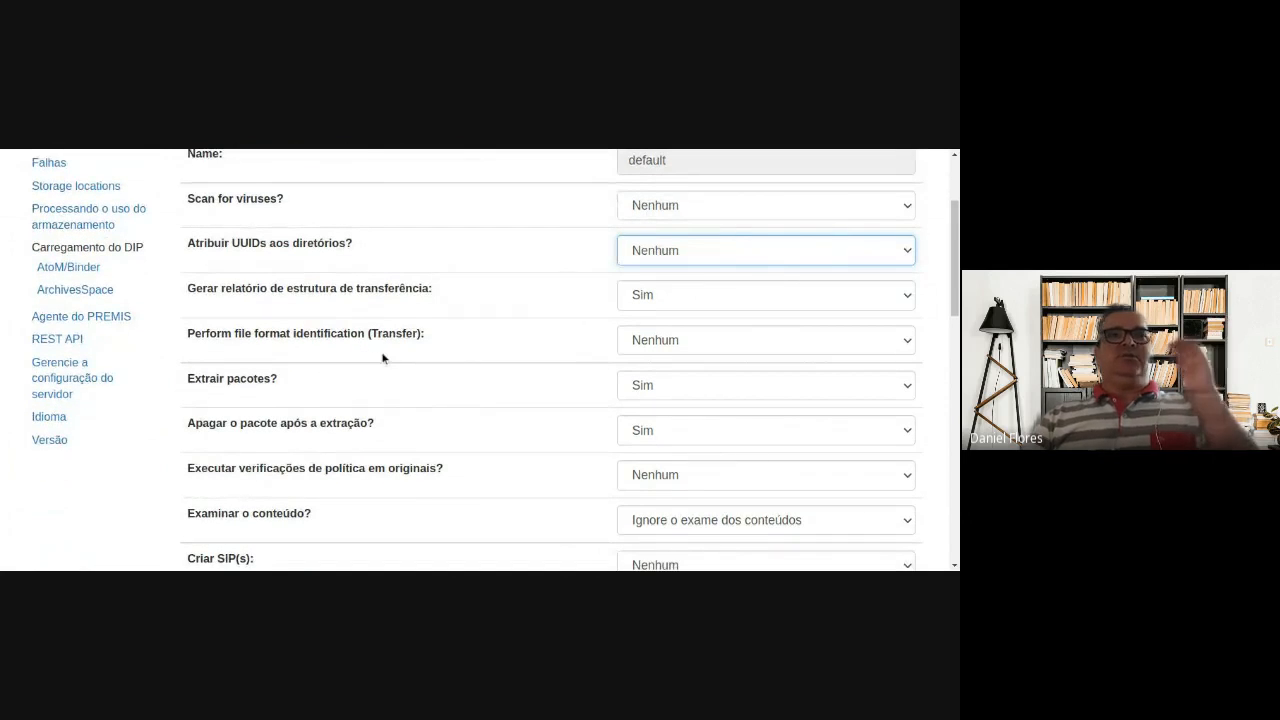
pyautogui.scroll(-18, 390, 395)
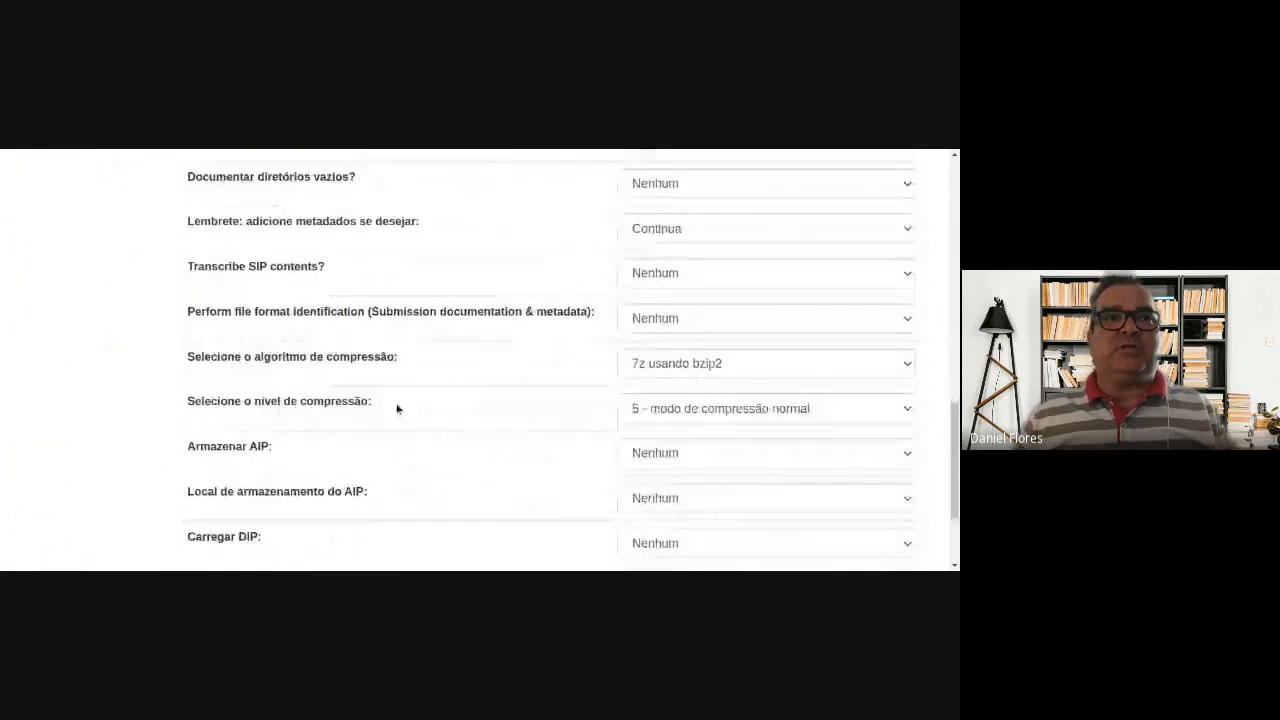
pyautogui.click(206, 540)
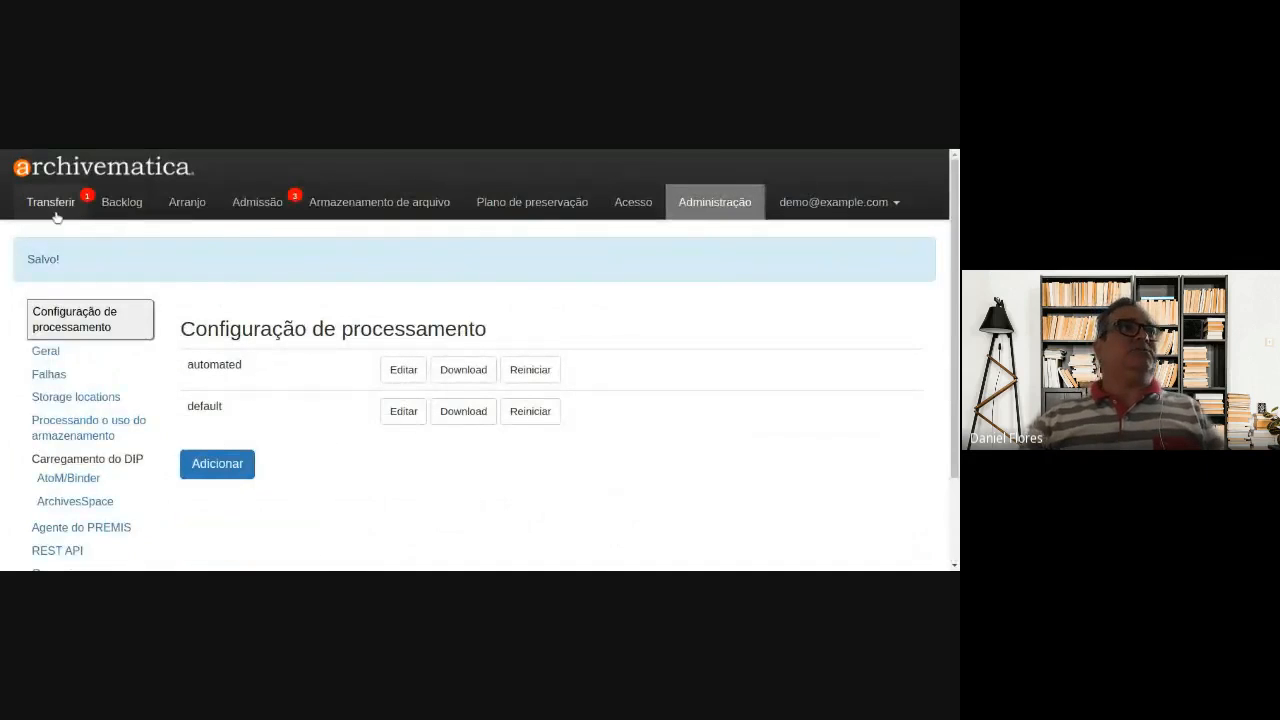
# - Return to Transferir, review the transfer list, and check the transfer type setting
pyautogui.click(55, 206)
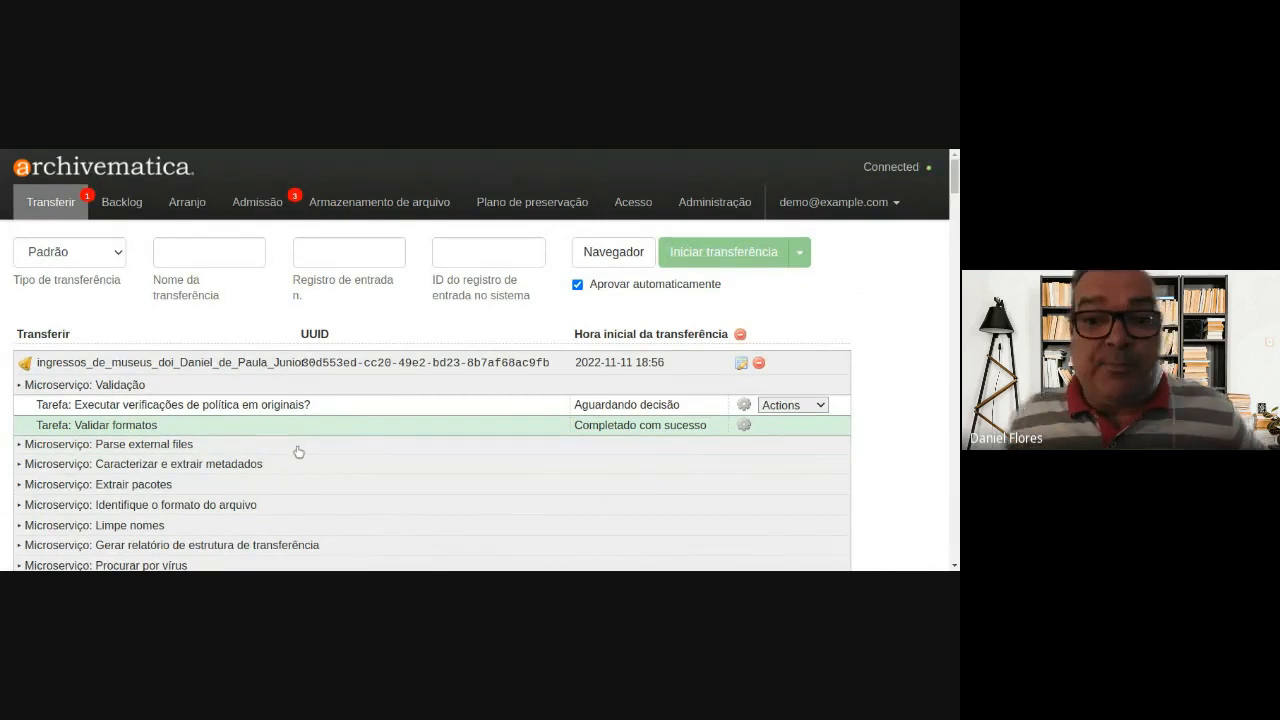
pyautogui.scroll(-10, 307, 464)
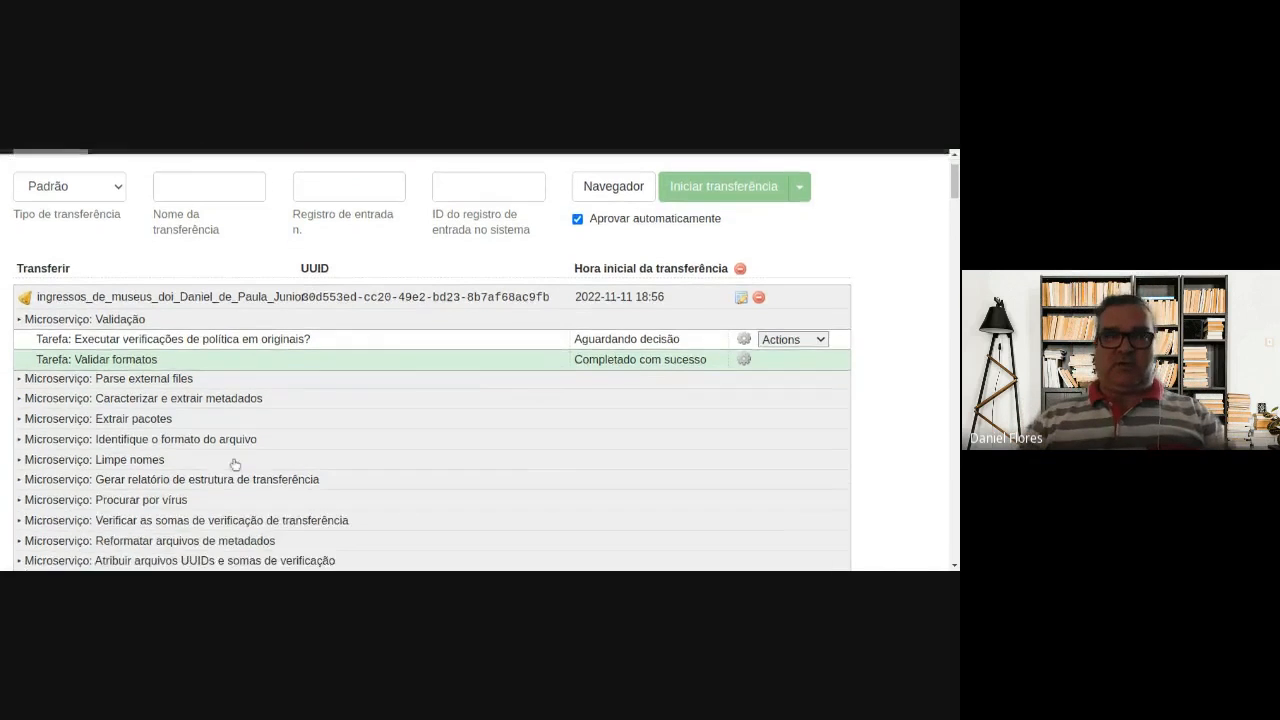
pyautogui.scroll(1, 195, 452)
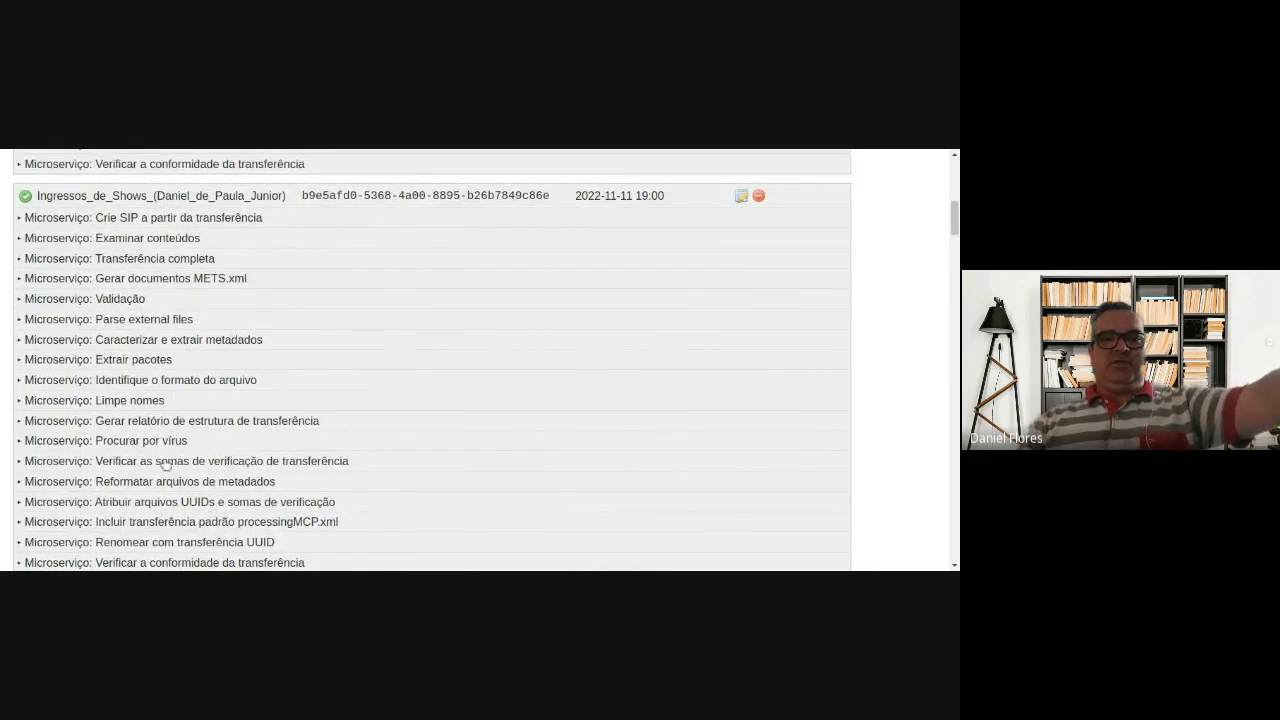
pyautogui.scroll(10, 180, 503)
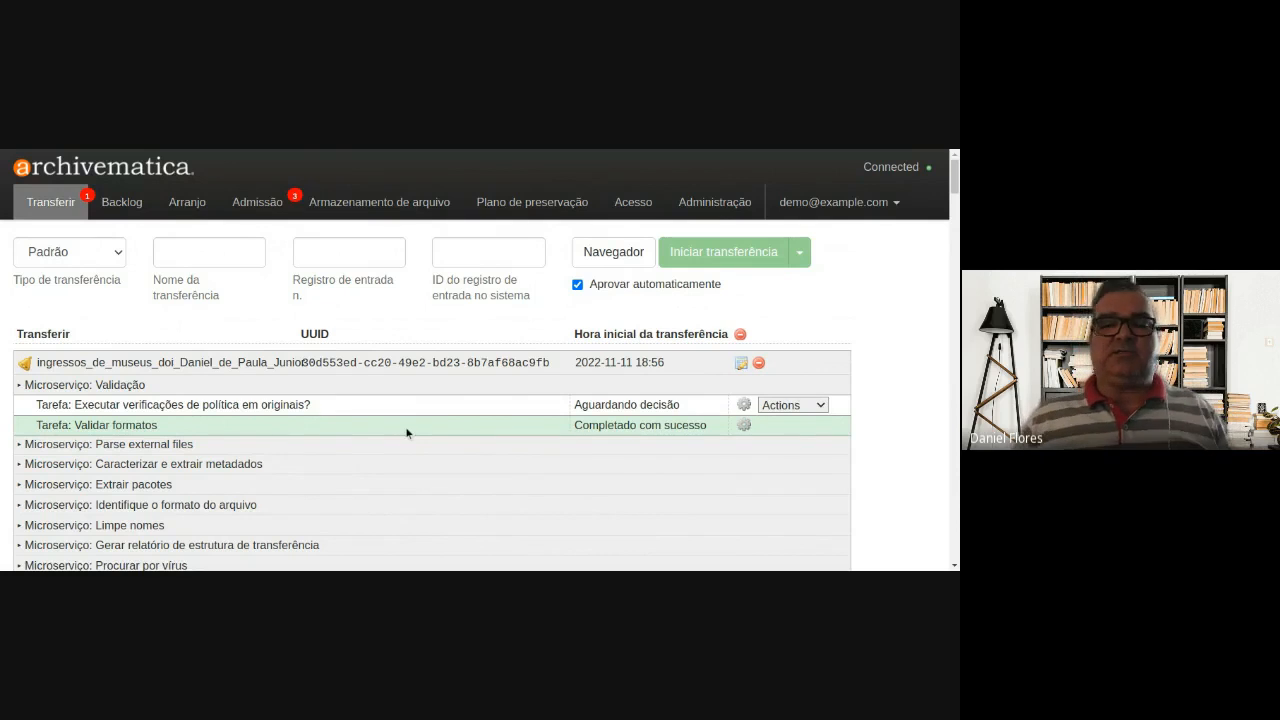
pyautogui.click(49, 255)
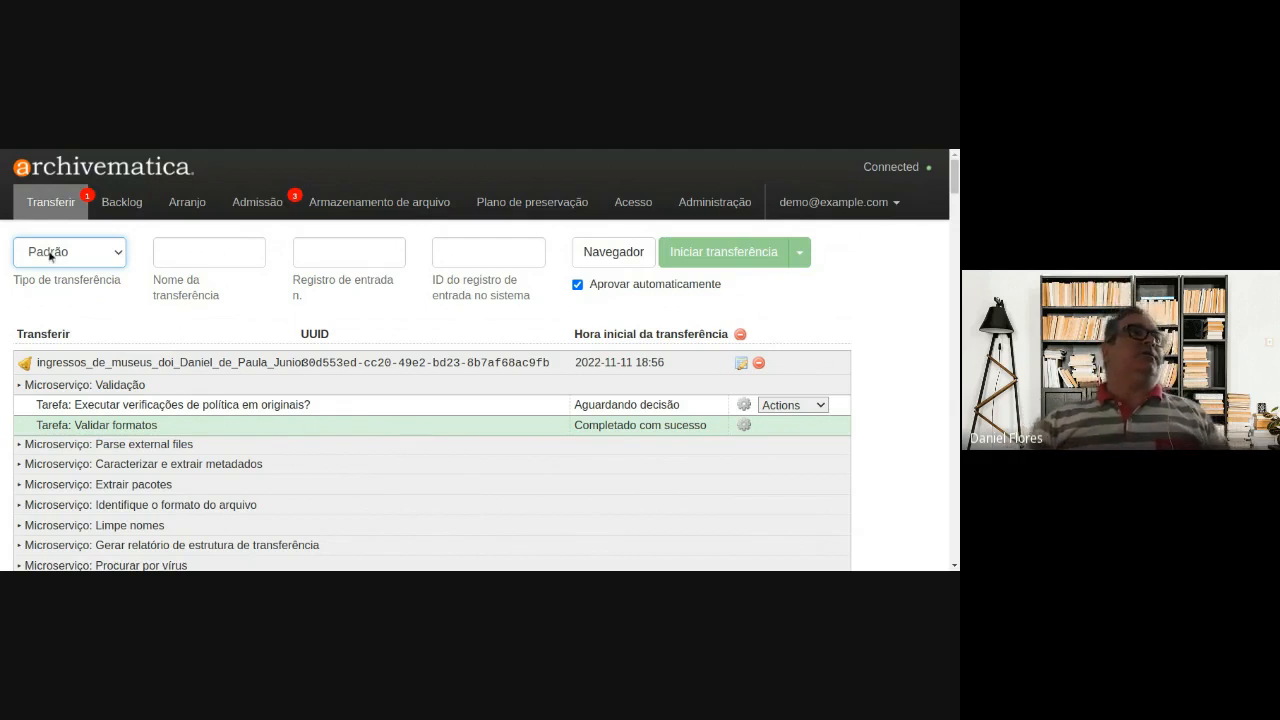
pyautogui.click(190, 257)
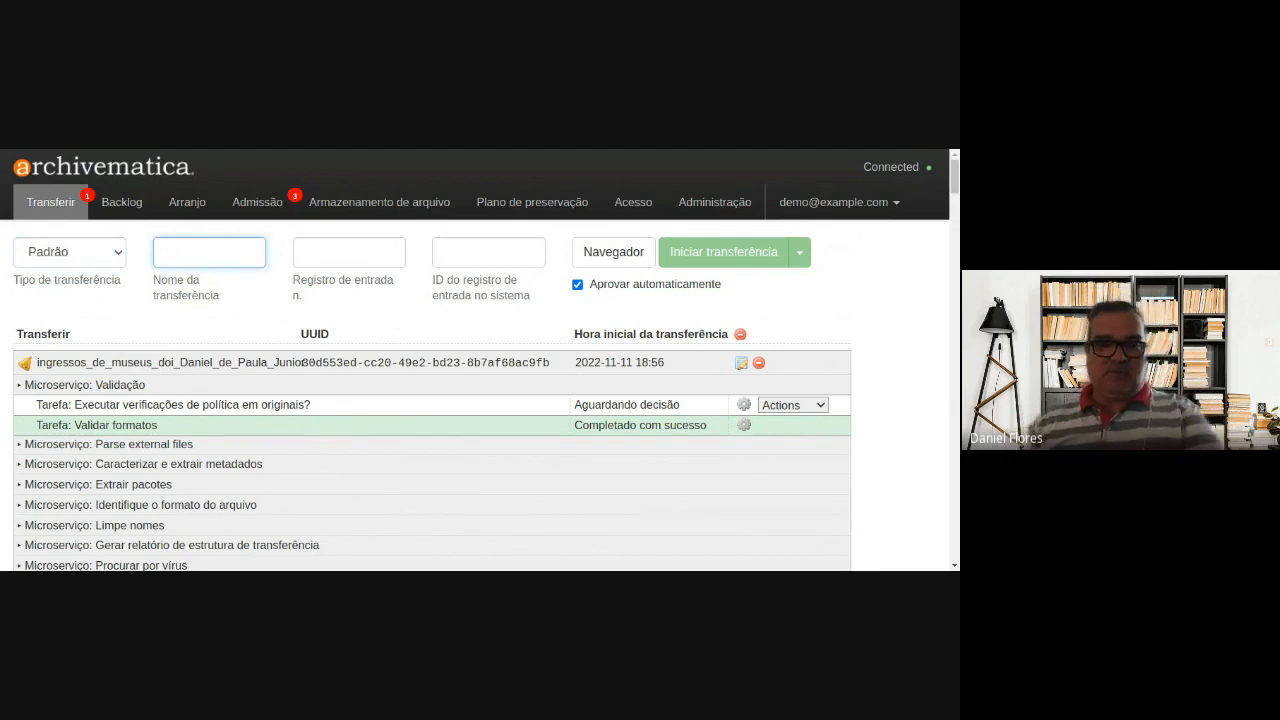
pyautogui.write('Recolhime')
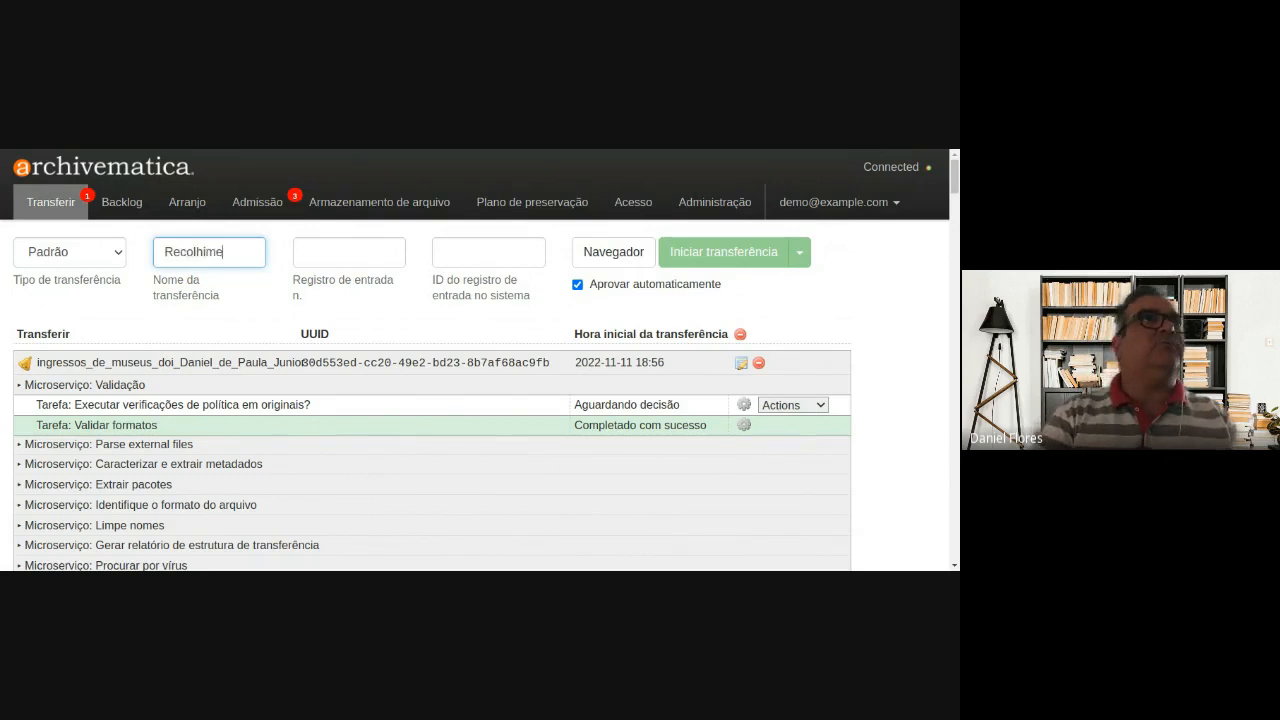
pyautogui.write('nto de ')
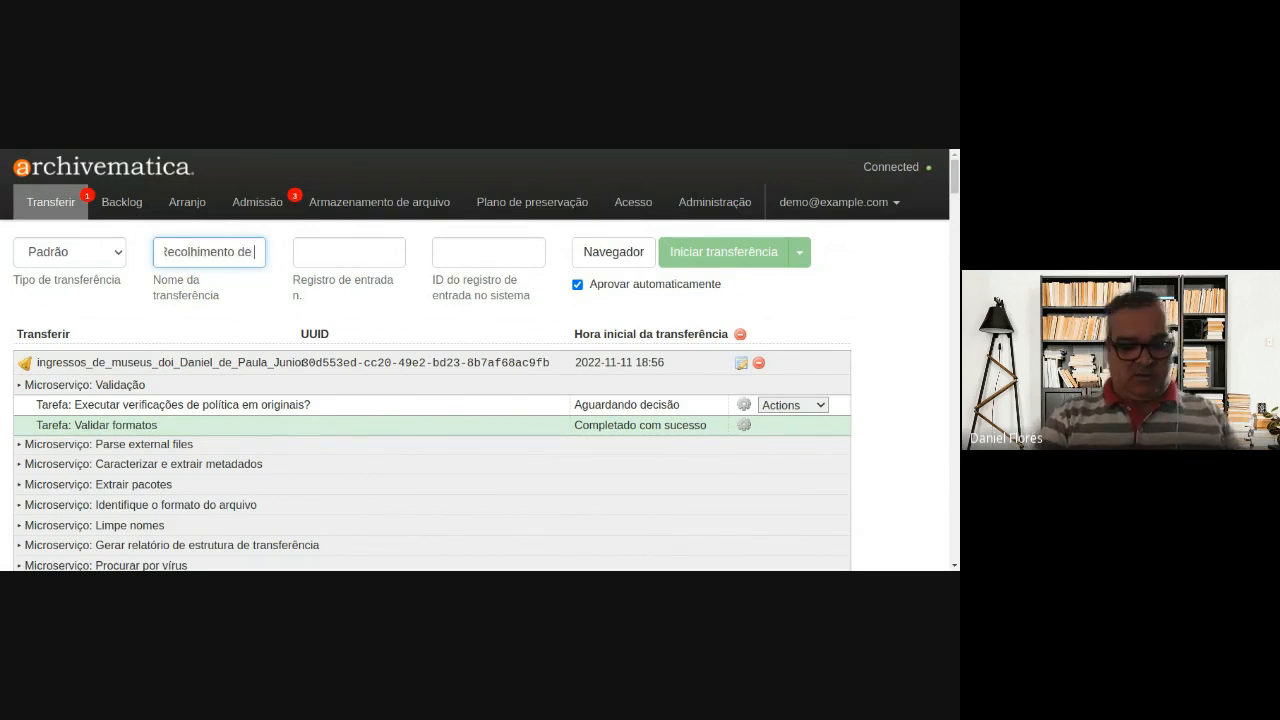
pyautogui.write('Recu')
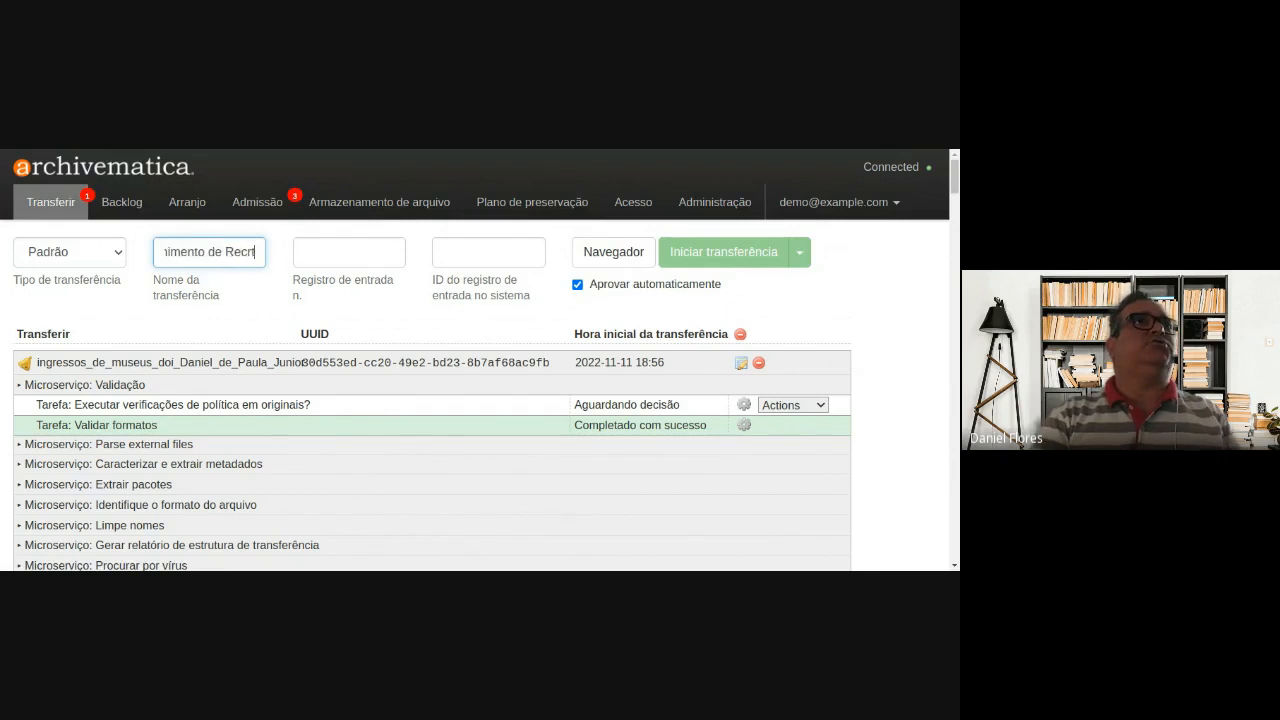
pyautogui.write('rtes de J')
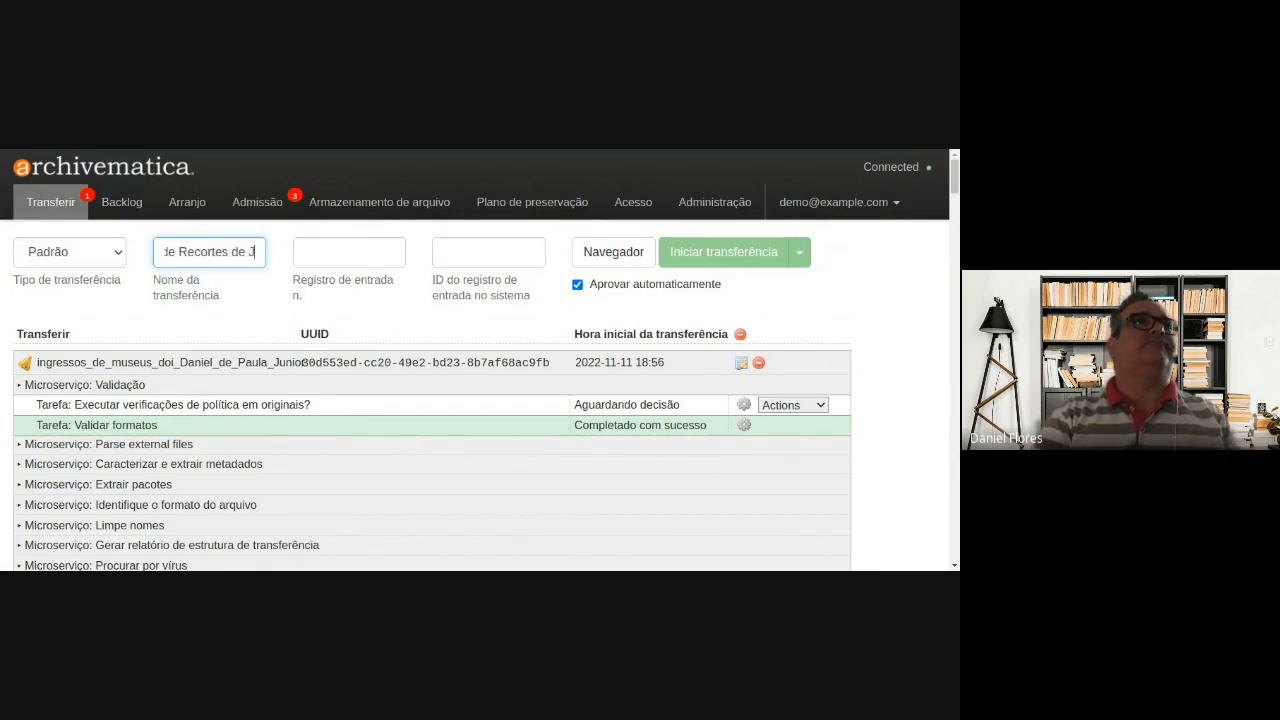
pyautogui.write('ornais do Prof. Da')
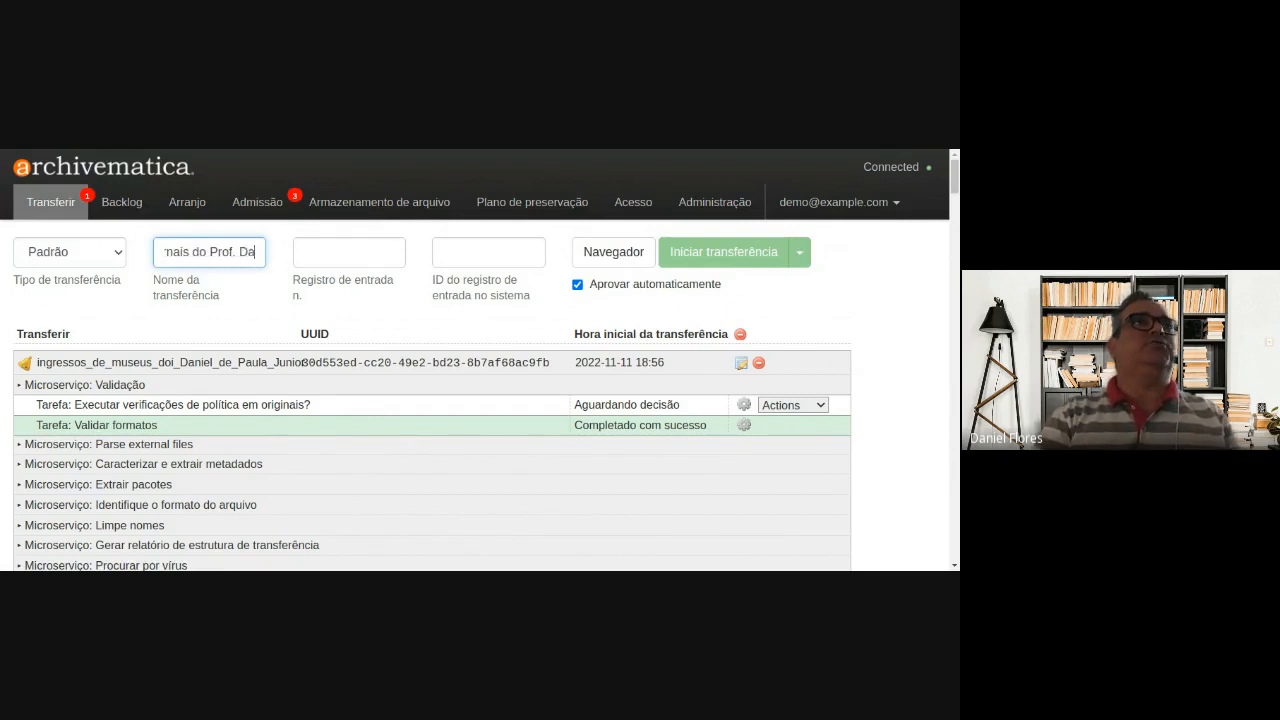
pyautogui.write('niel Flores da')
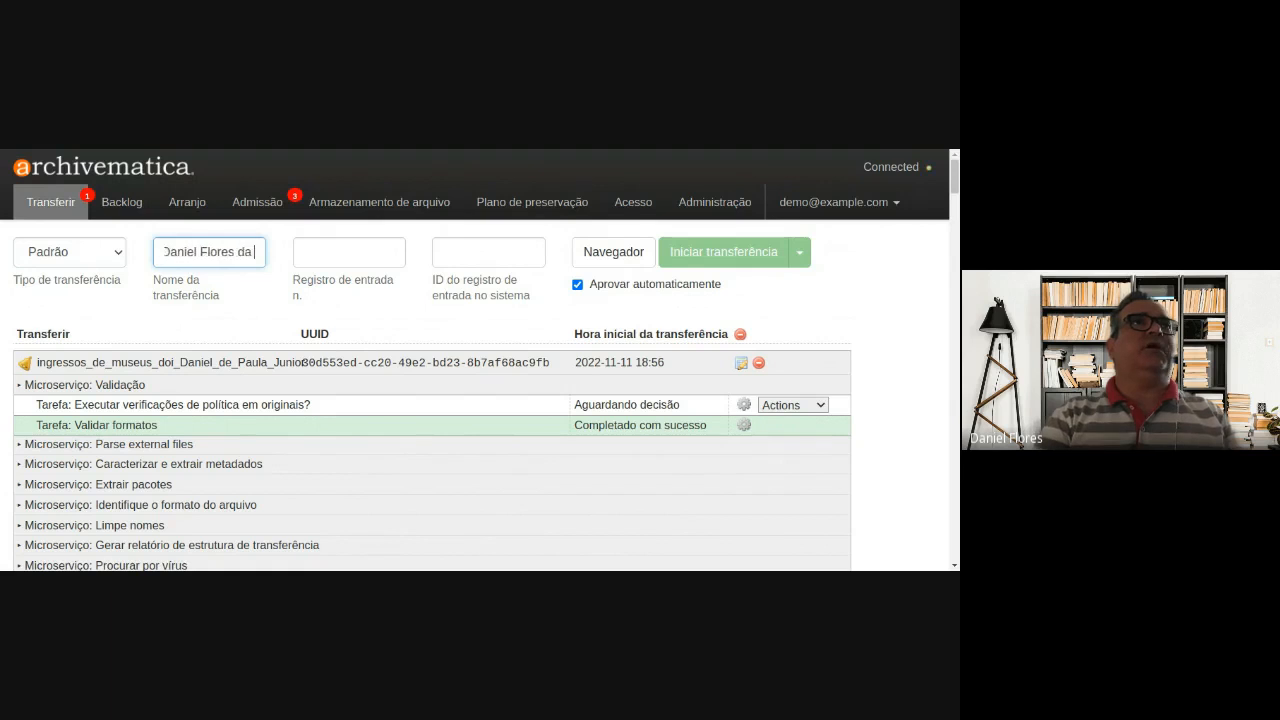
pyautogui.write(' Arquivologia UFF')
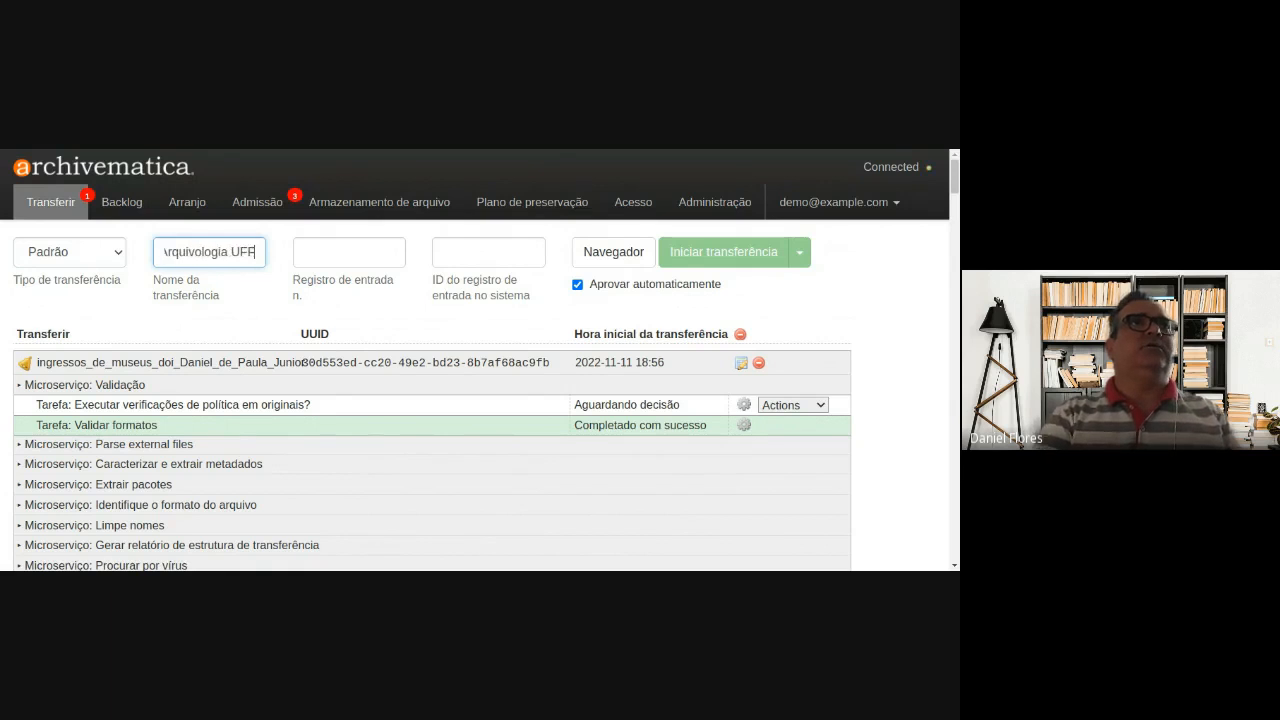
pyautogui.click(338, 249)
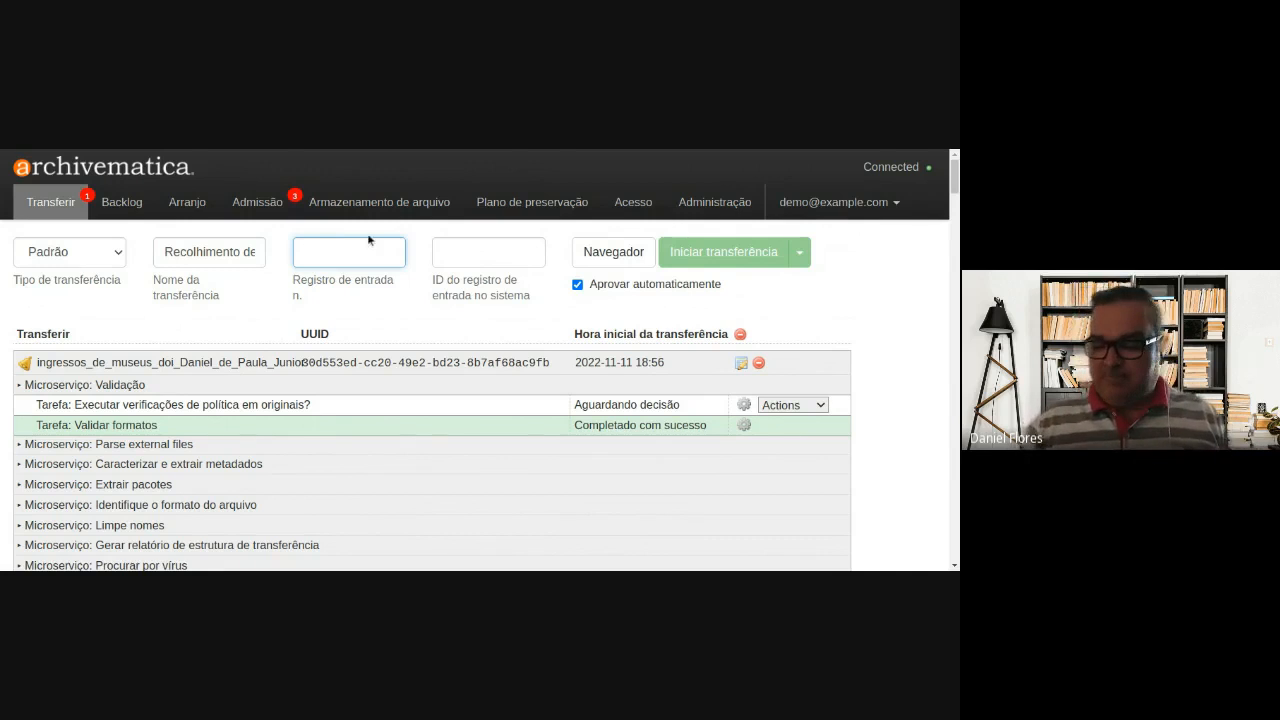
pyautogui.write('7589-')
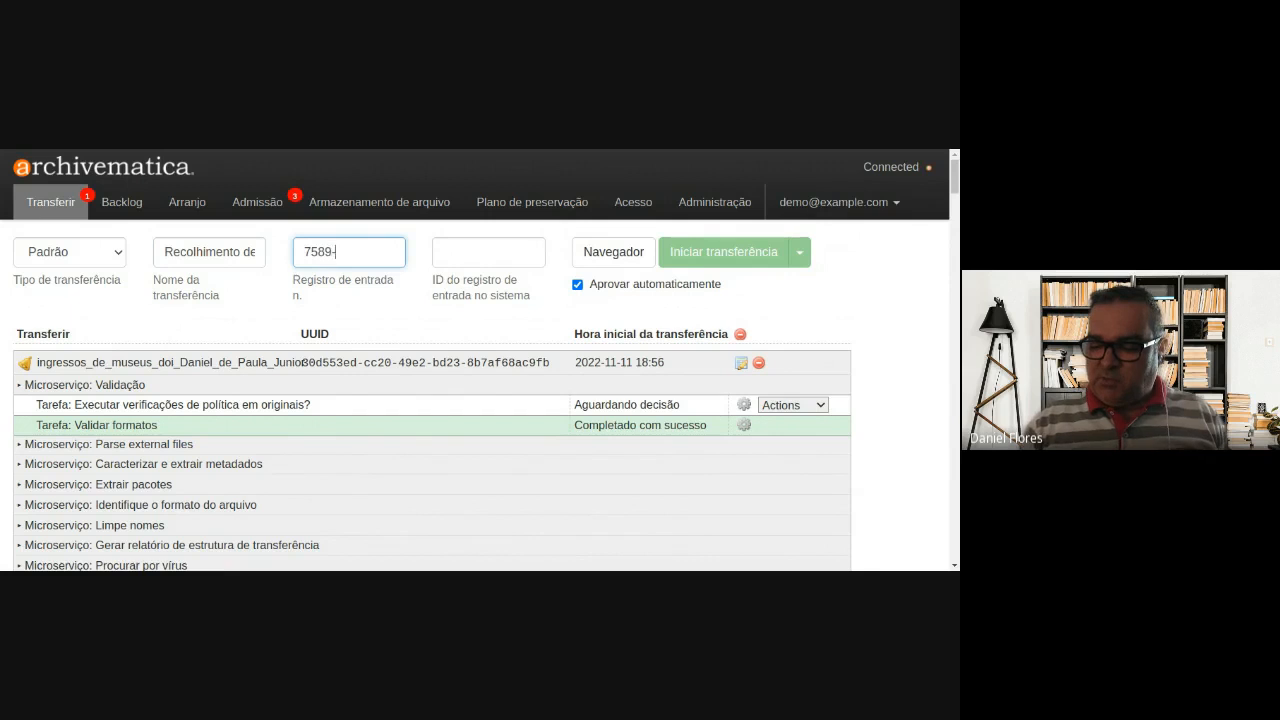
pyautogui.write('202')
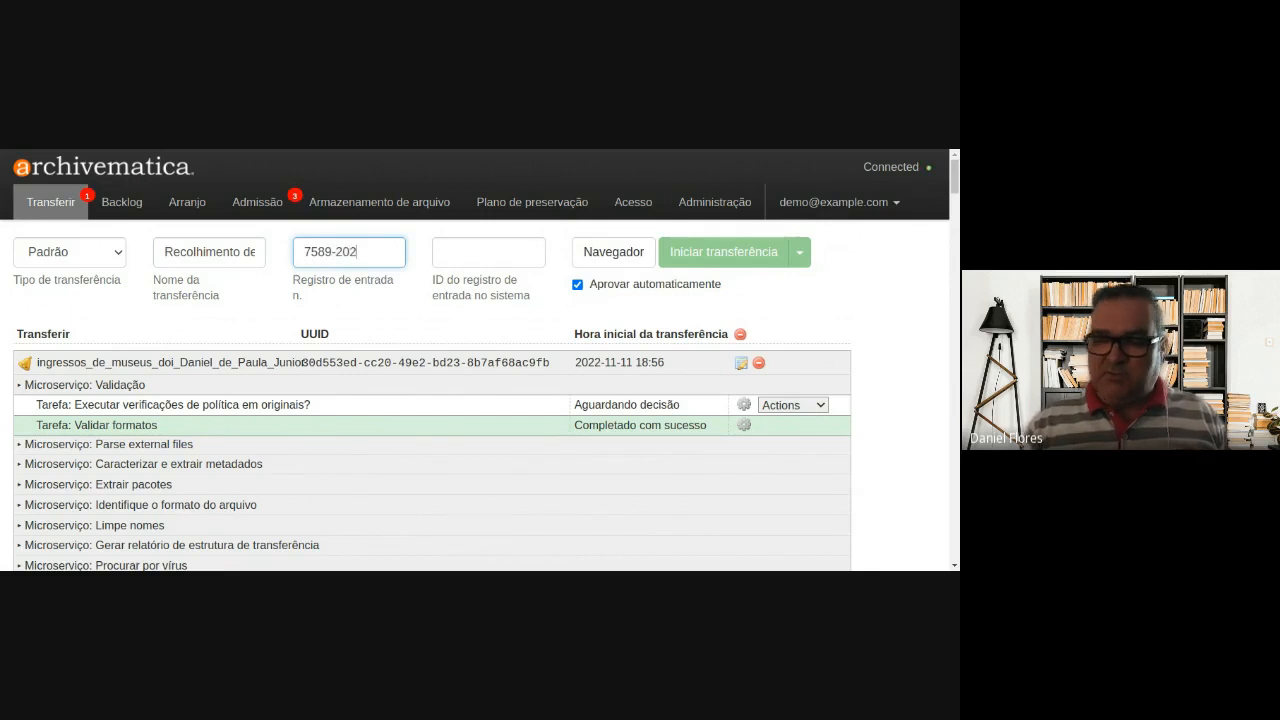
pyautogui.write('2-')
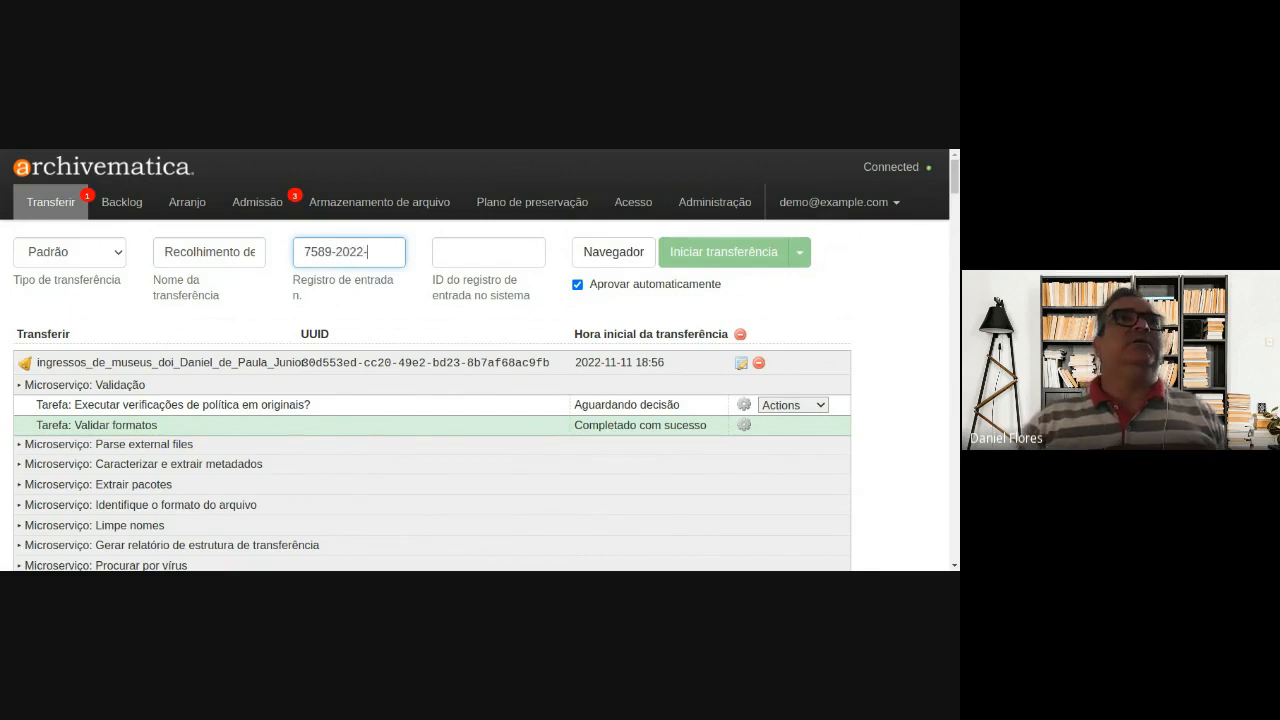
pyautogui.write('02')
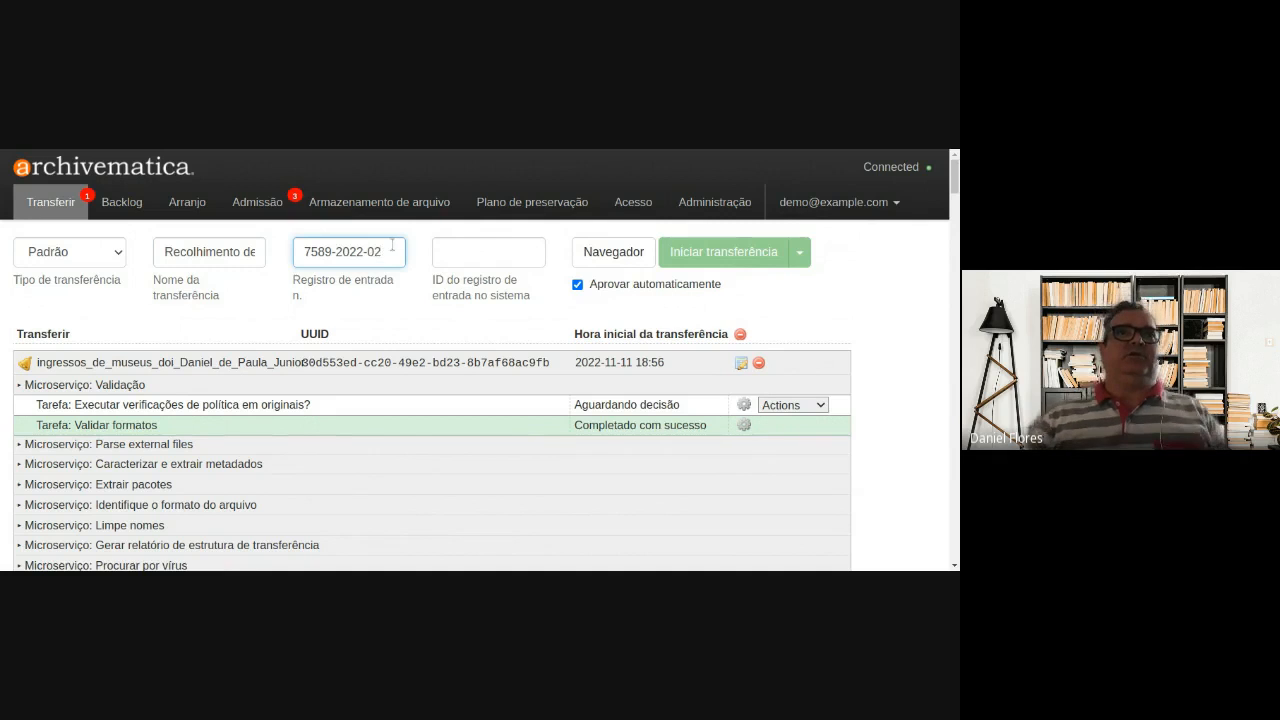
pyautogui.click(479, 252)
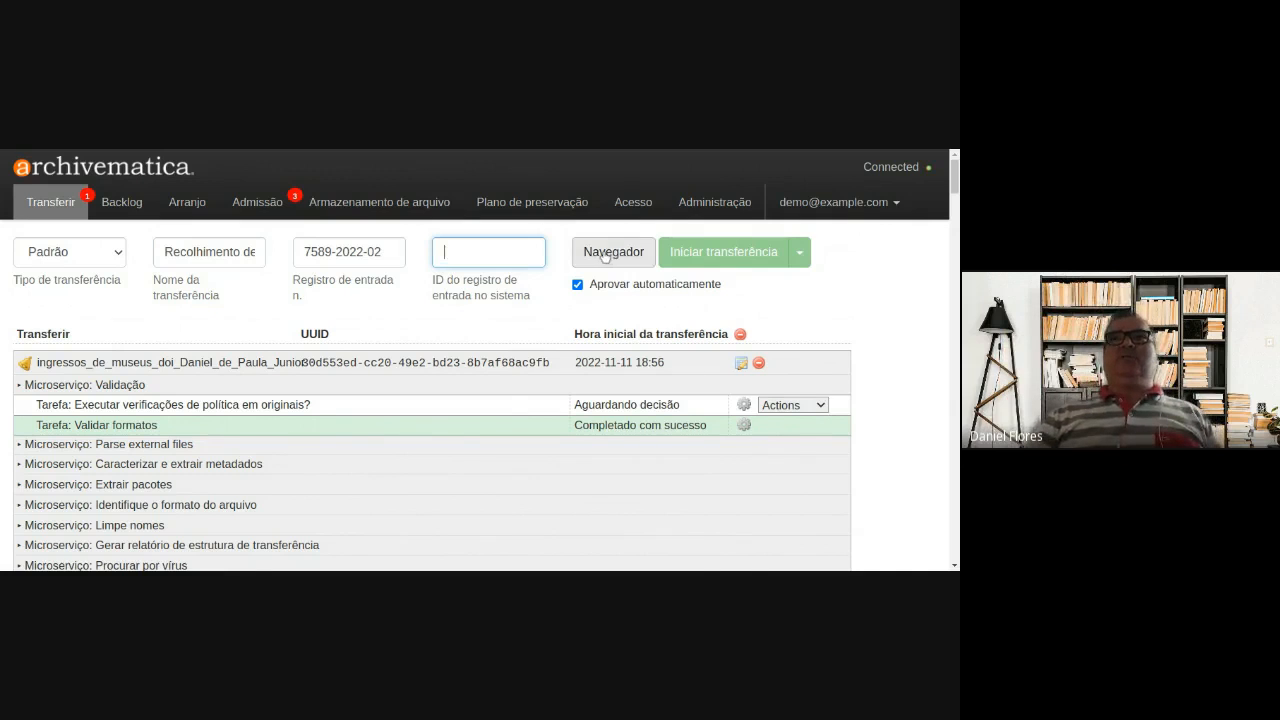
# - Open the transfer source browser and expand the artefactual folder
pyautogui.click(604, 257)
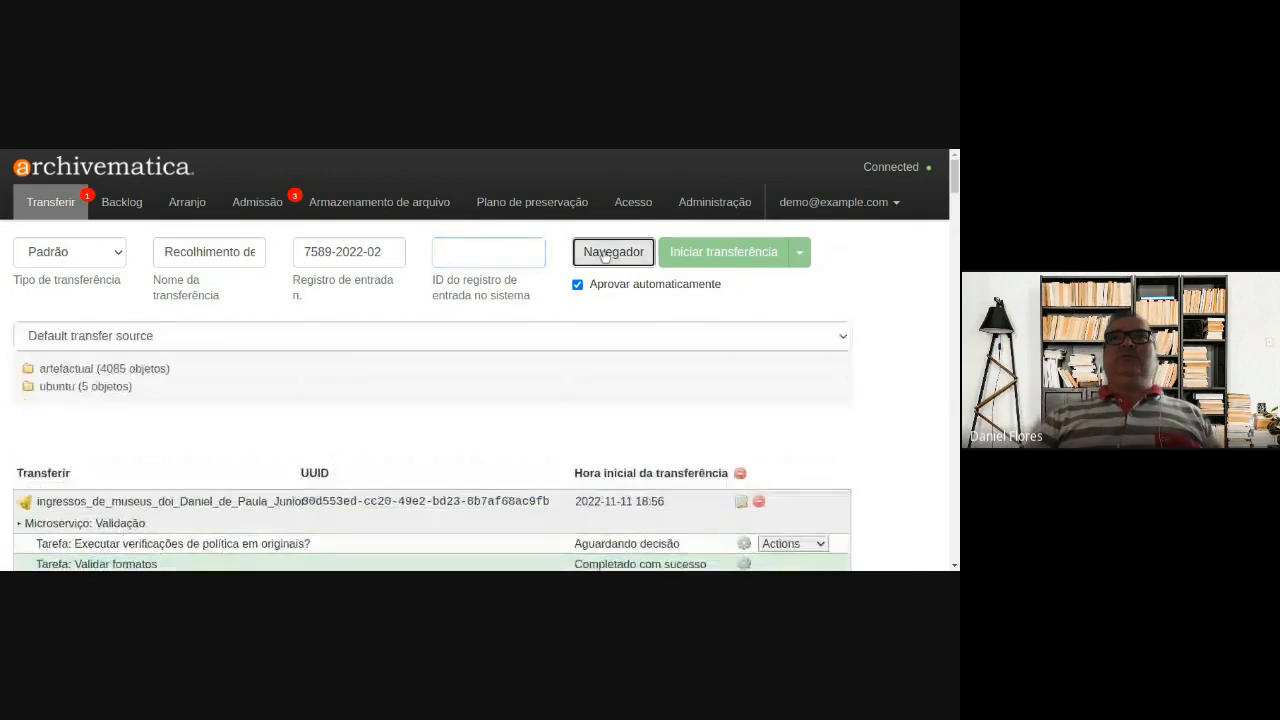
pyautogui.click(28, 370)
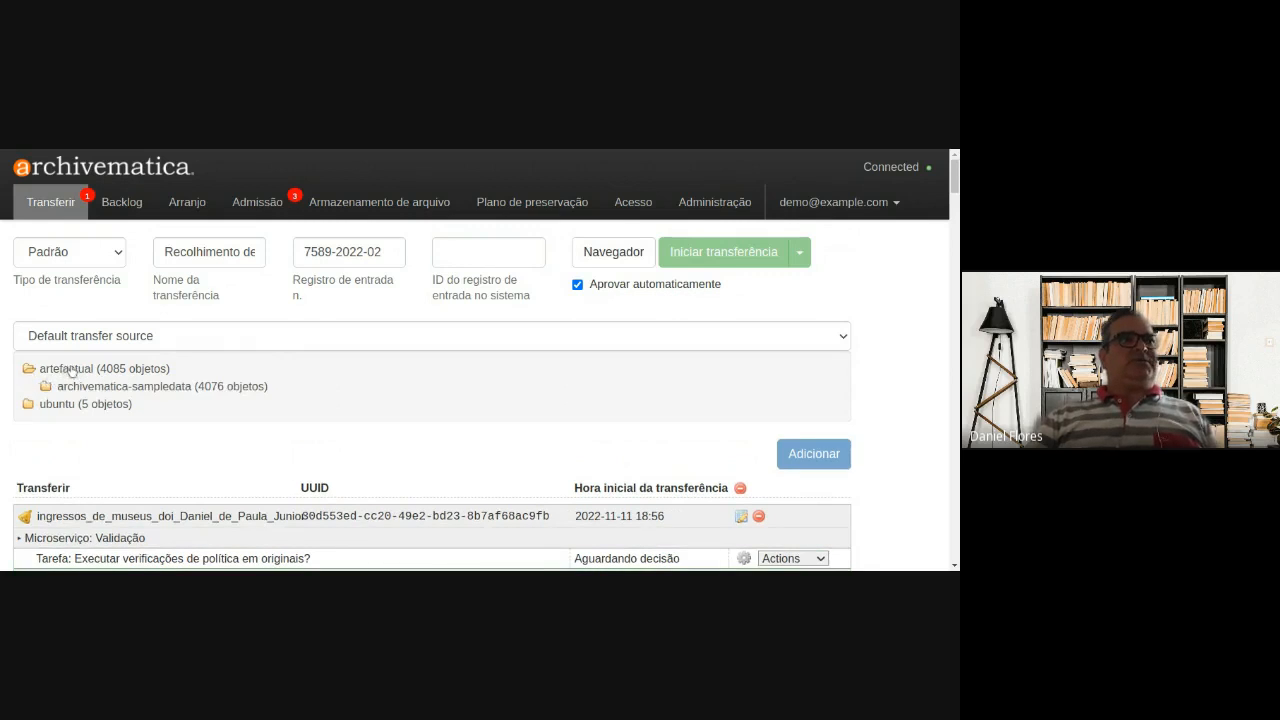
pyautogui.click(71, 369)
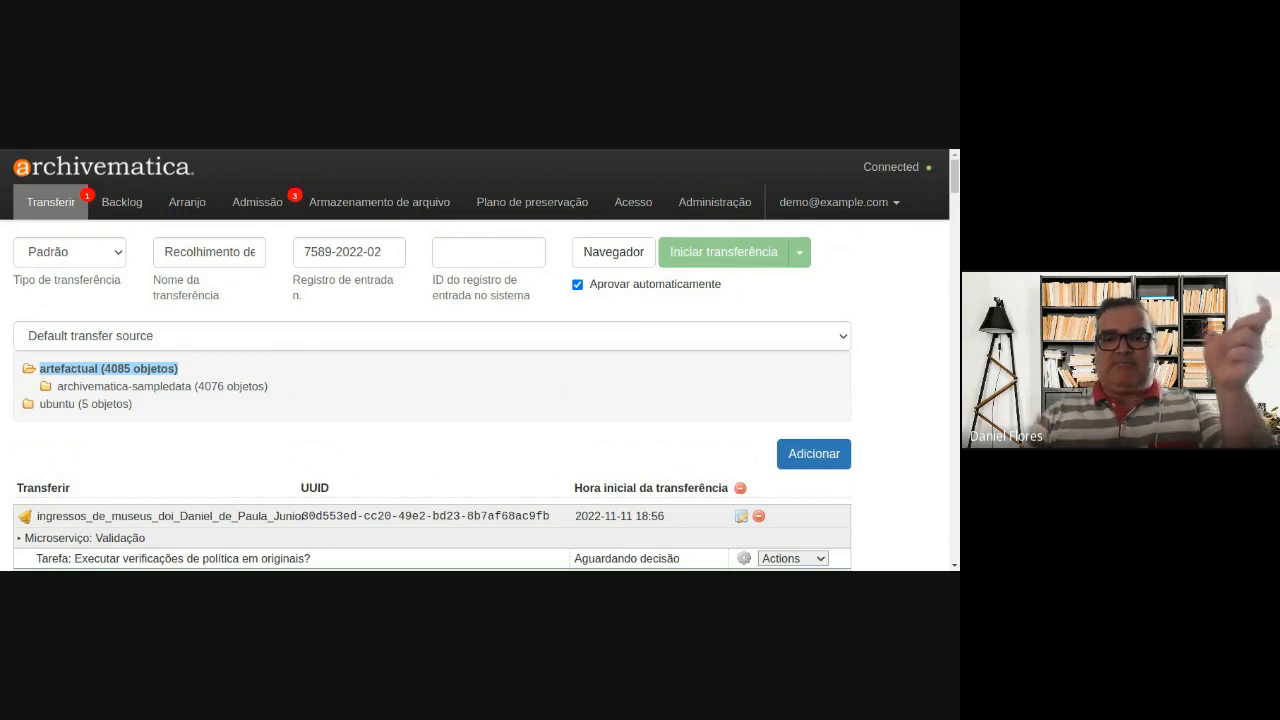
pyautogui.click(72, 370)
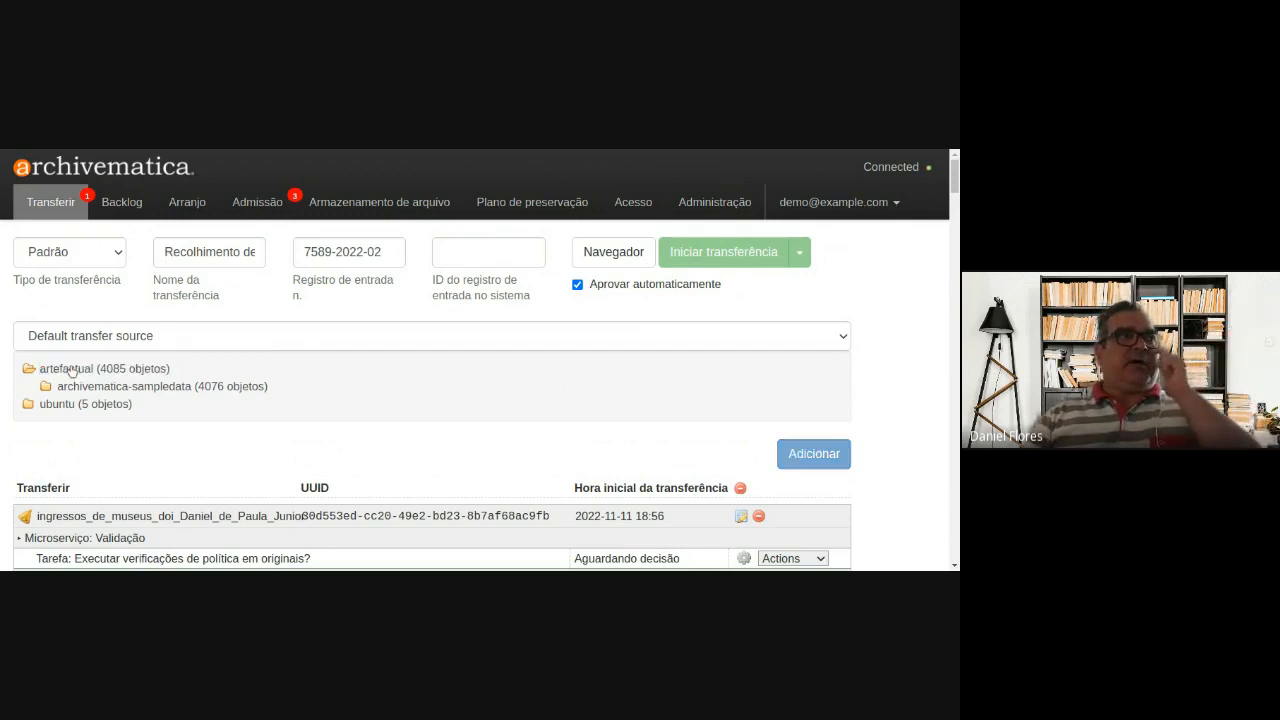
# - Expand archivematica-sampledata, look through SampleTransfers, then collapse SampleTransfers again
pyautogui.click(45, 388)
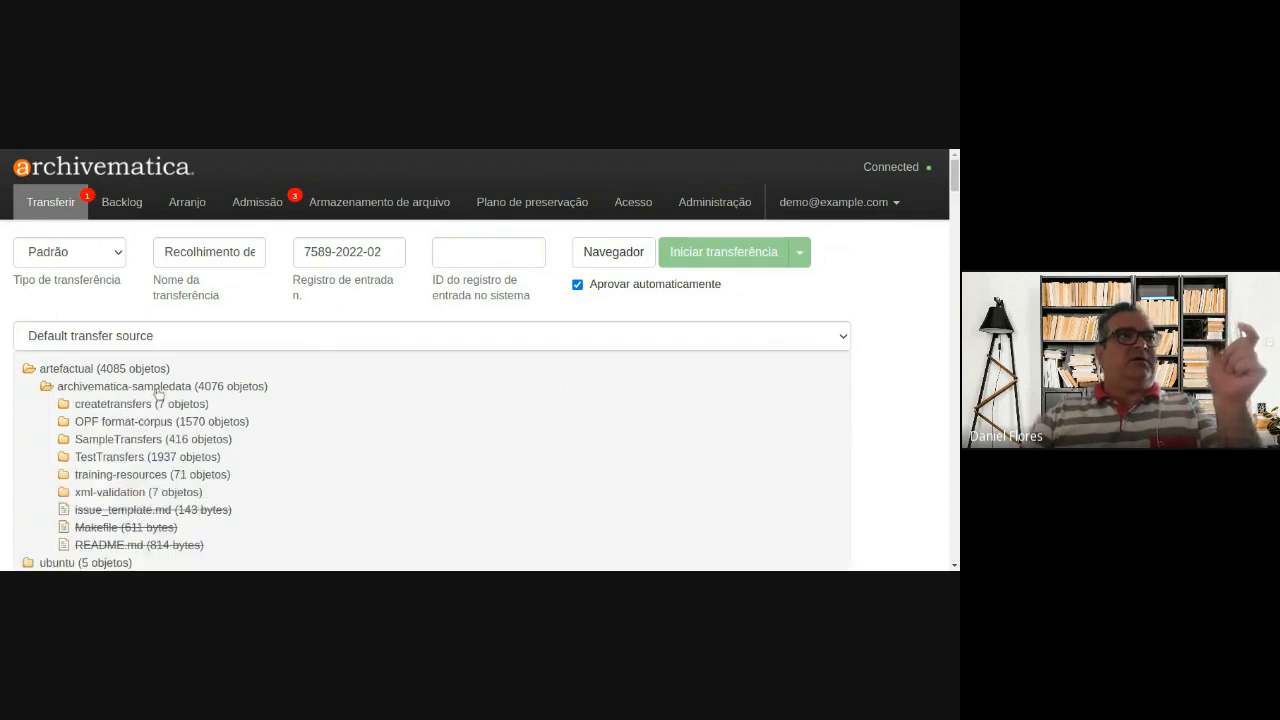
pyautogui.click(63, 441)
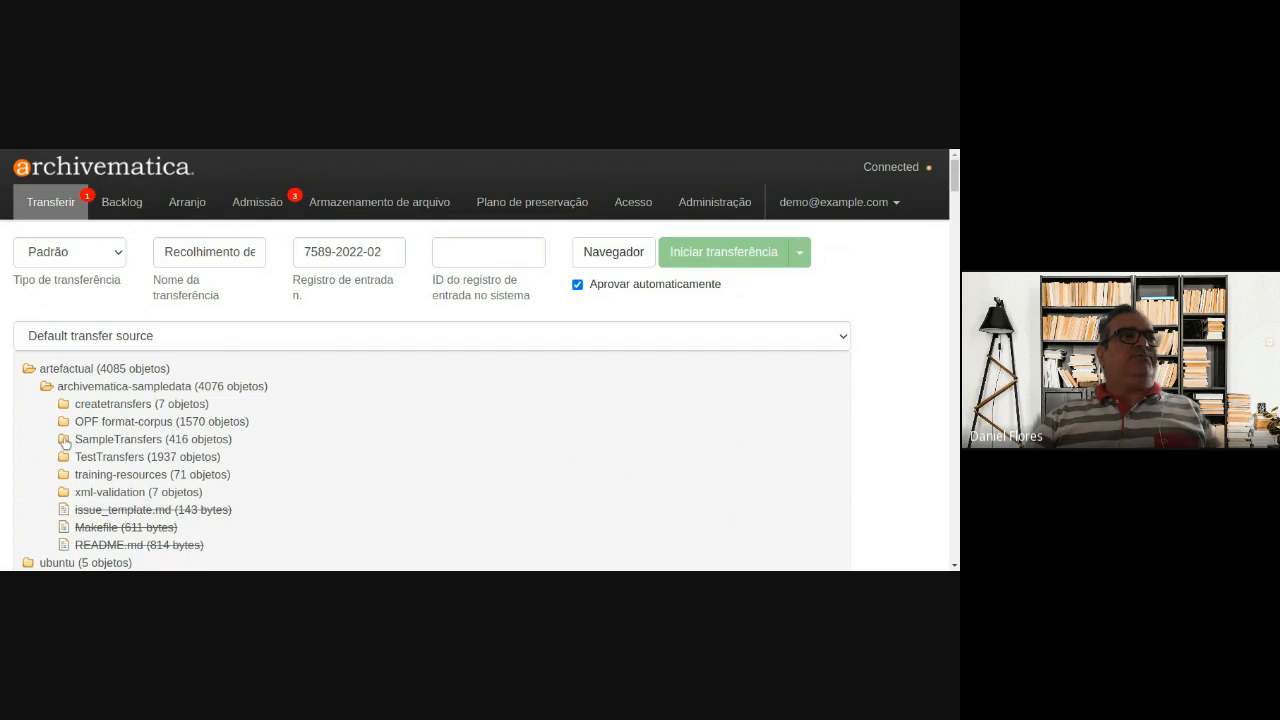
pyautogui.scroll(-2, 54, 453)
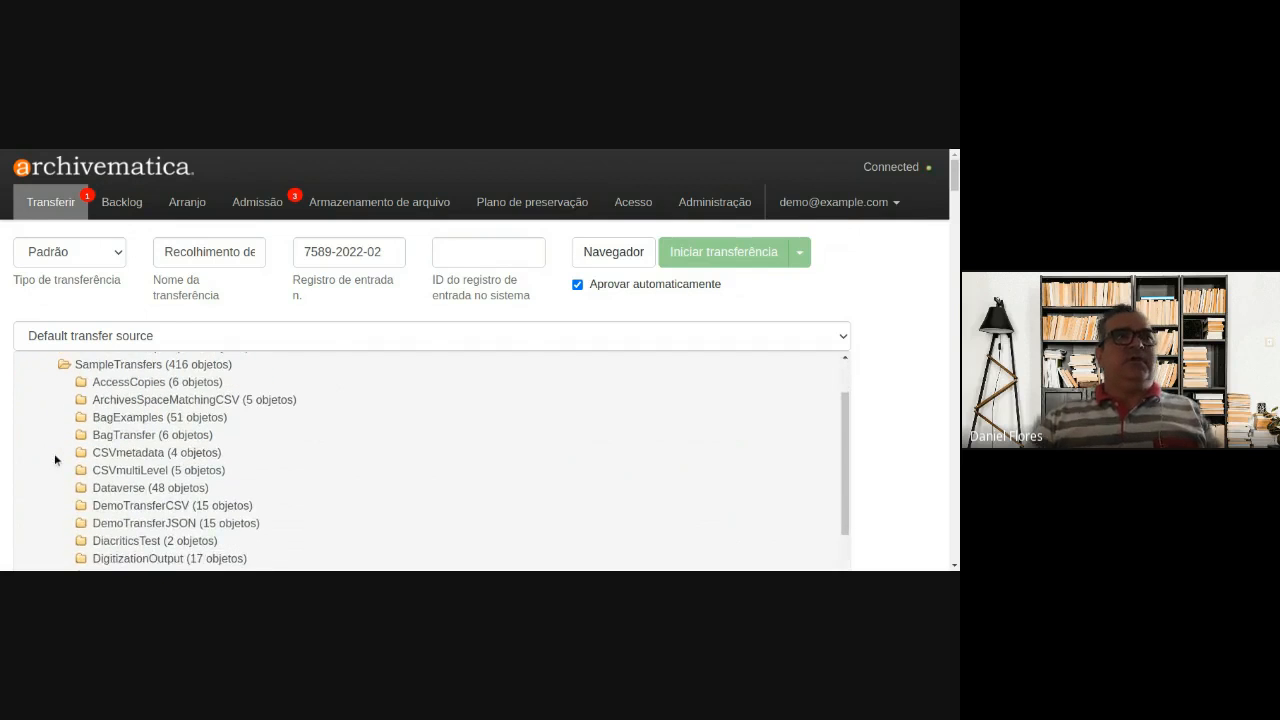
pyautogui.scroll(1, 54, 453)
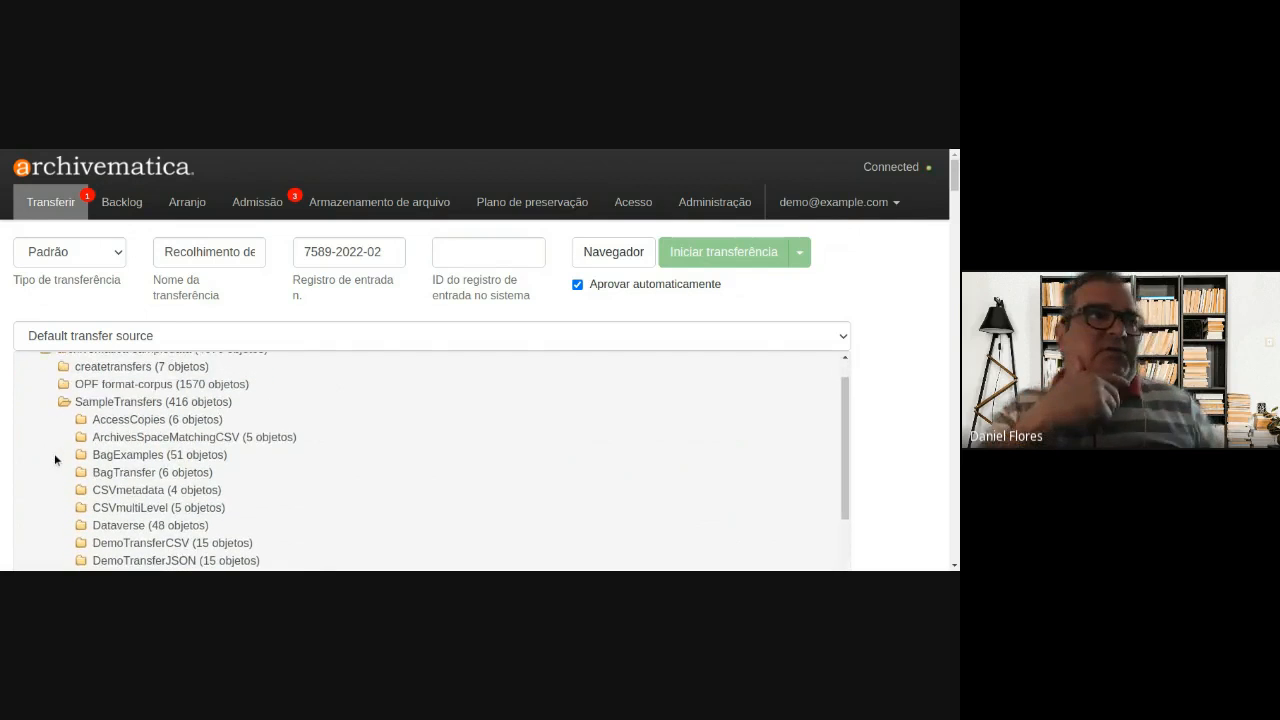
pyautogui.scroll(-6, 47, 478)
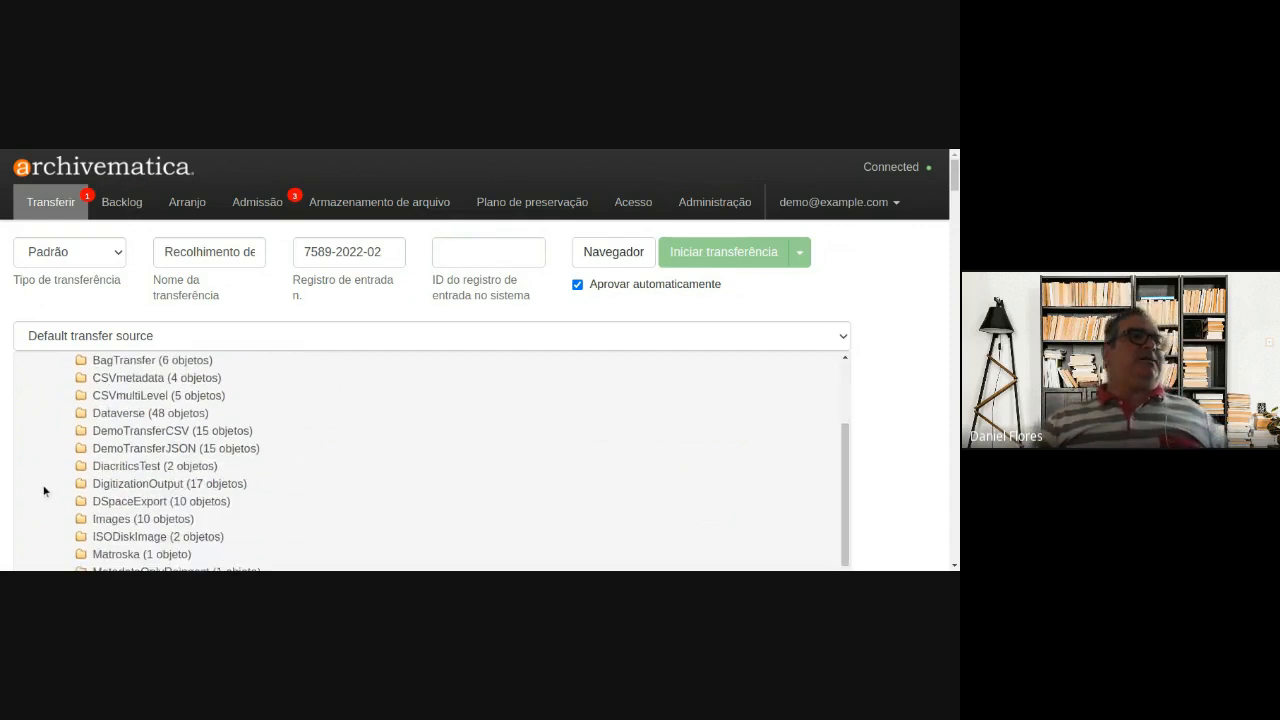
pyautogui.scroll(-2, 41, 499)
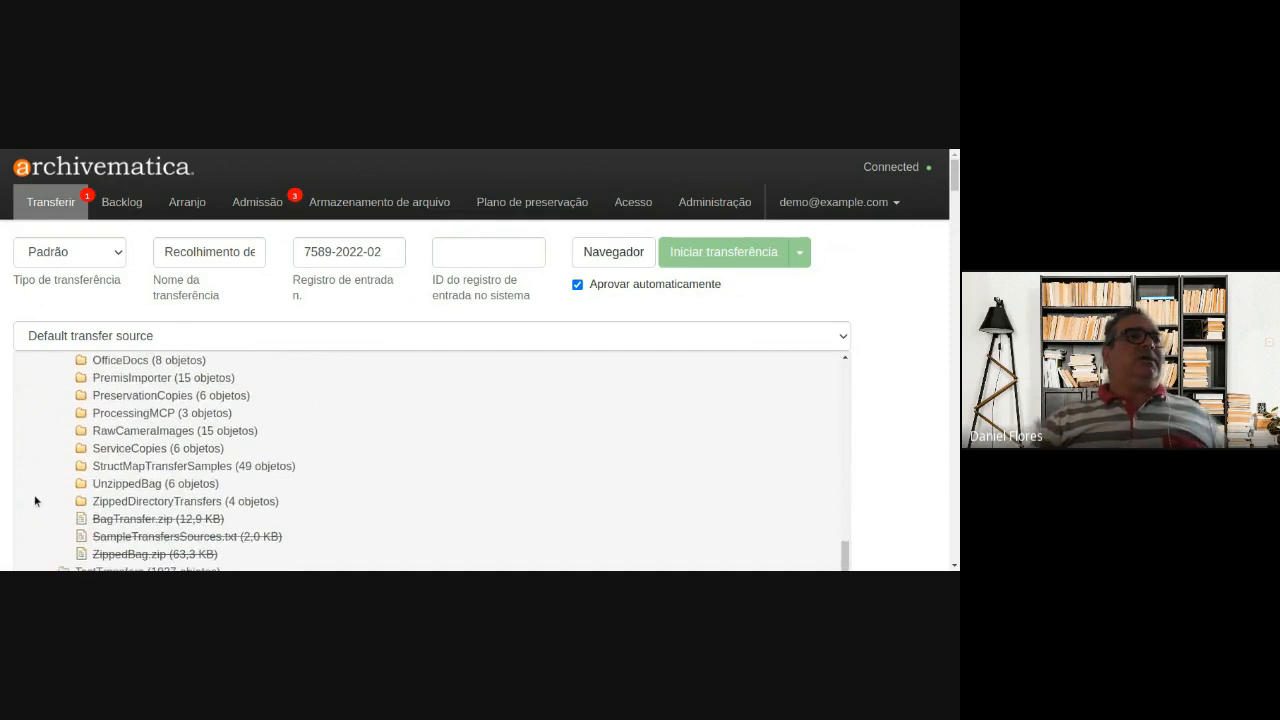
pyautogui.scroll(5, 30, 455)
pyautogui.scroll(3, 45, 420)
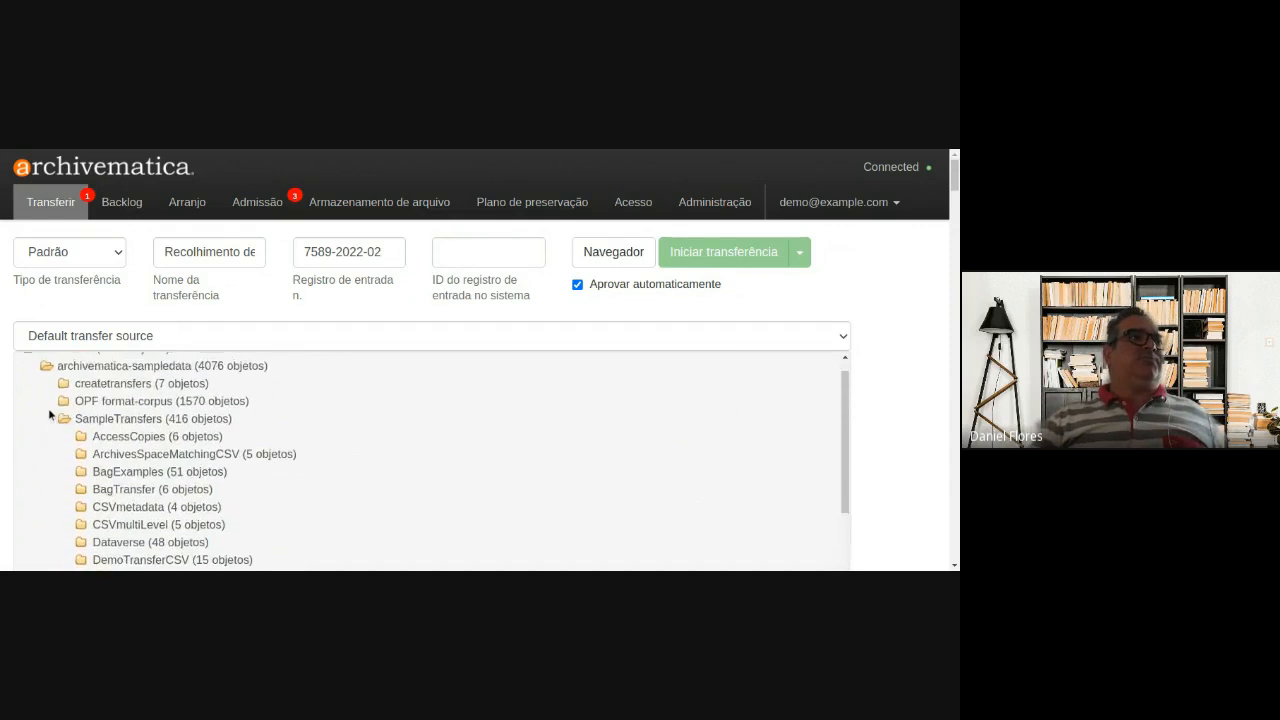
pyautogui.click(62, 420)
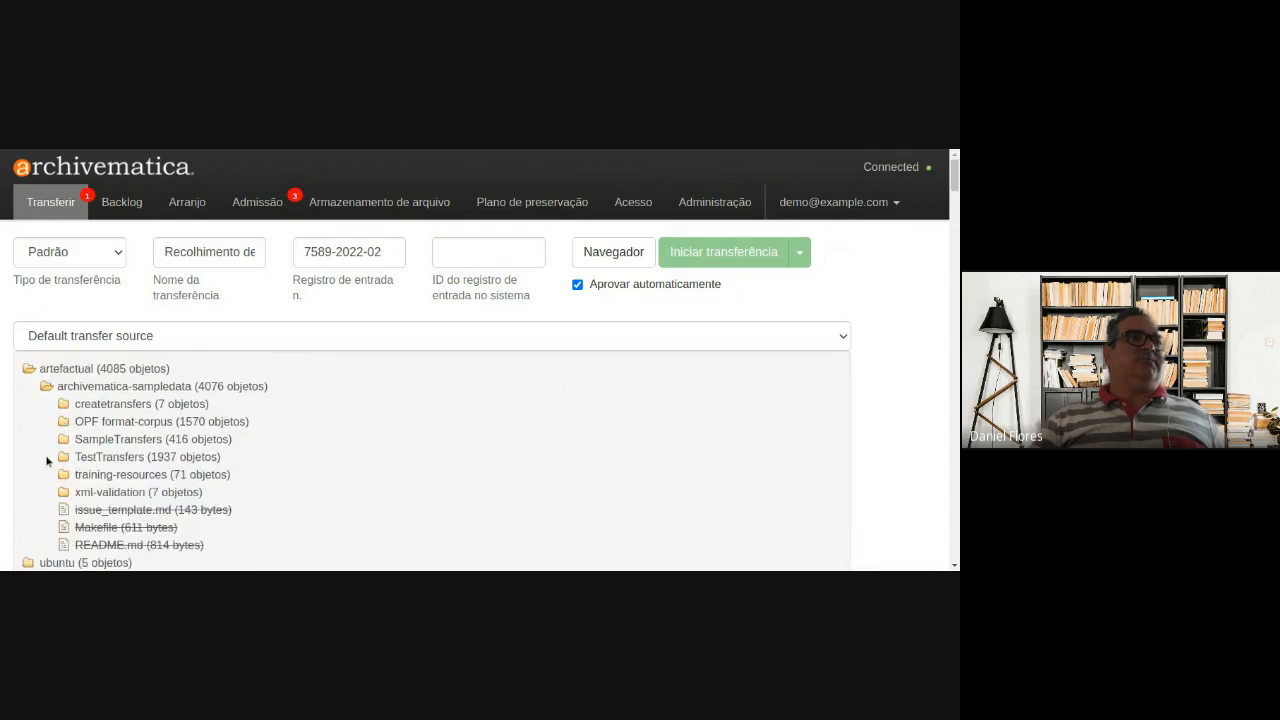
# - Expand TestTransfers and scroll through its test subfolders
pyautogui.click(62, 457)
pyautogui.scroll(-2, 35, 477)
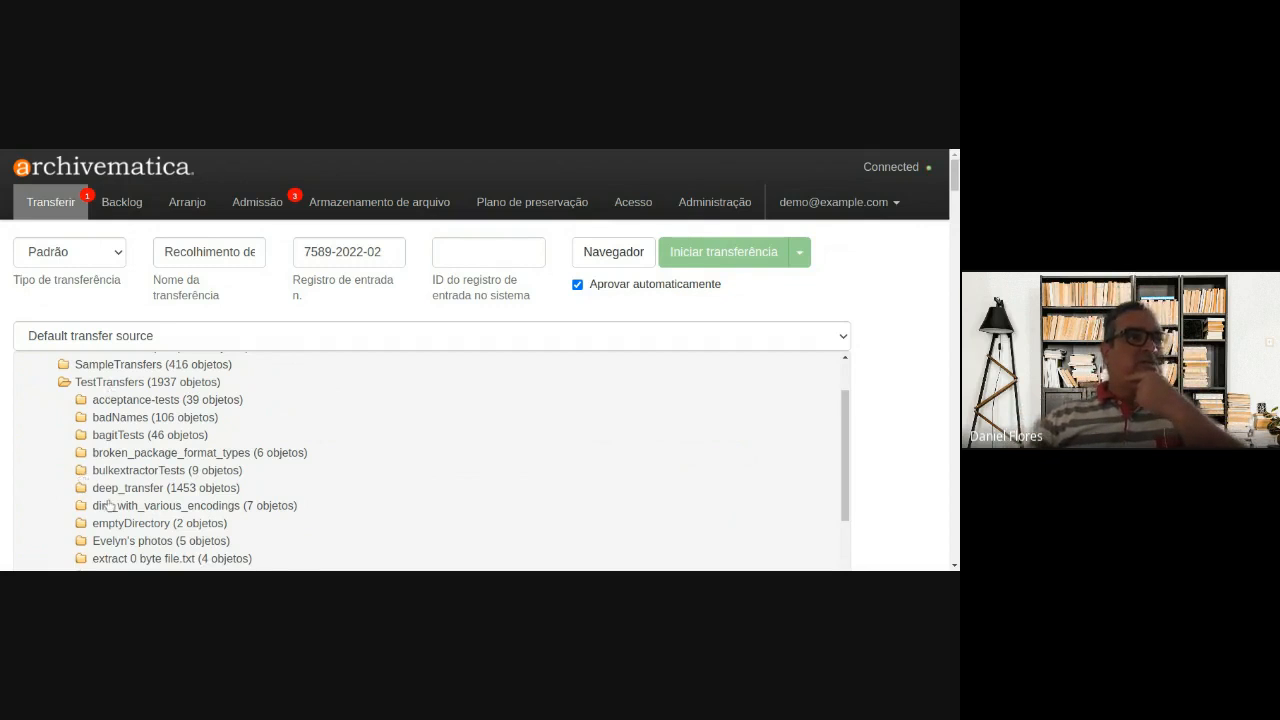
pyautogui.scroll(-1, 110, 505)
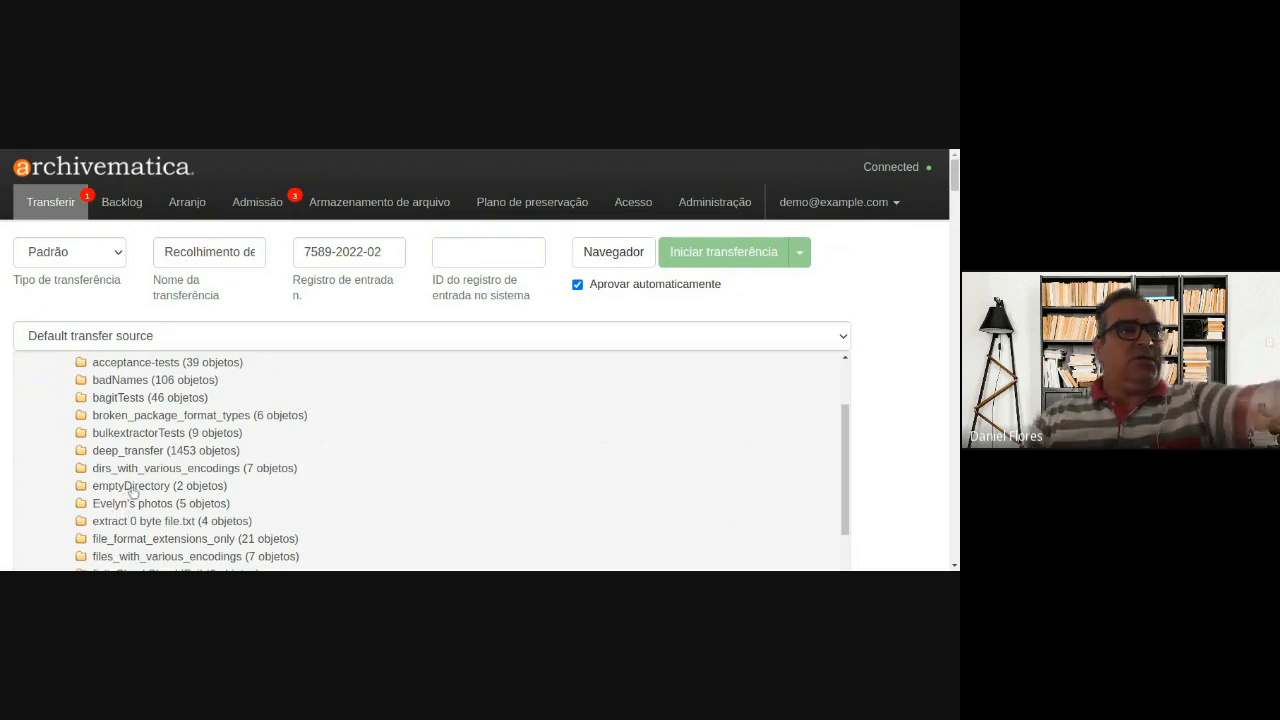
pyautogui.scroll(-3, 120, 492)
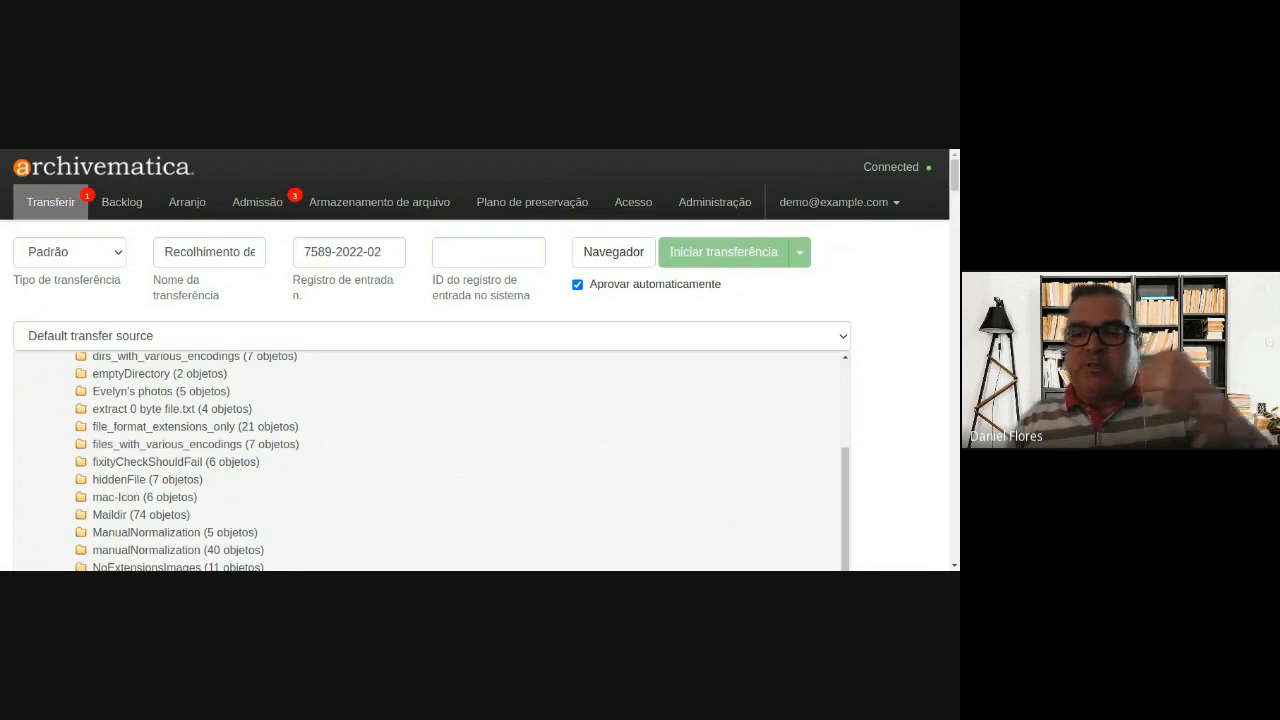
pyautogui.scroll(-3, 256, 480)
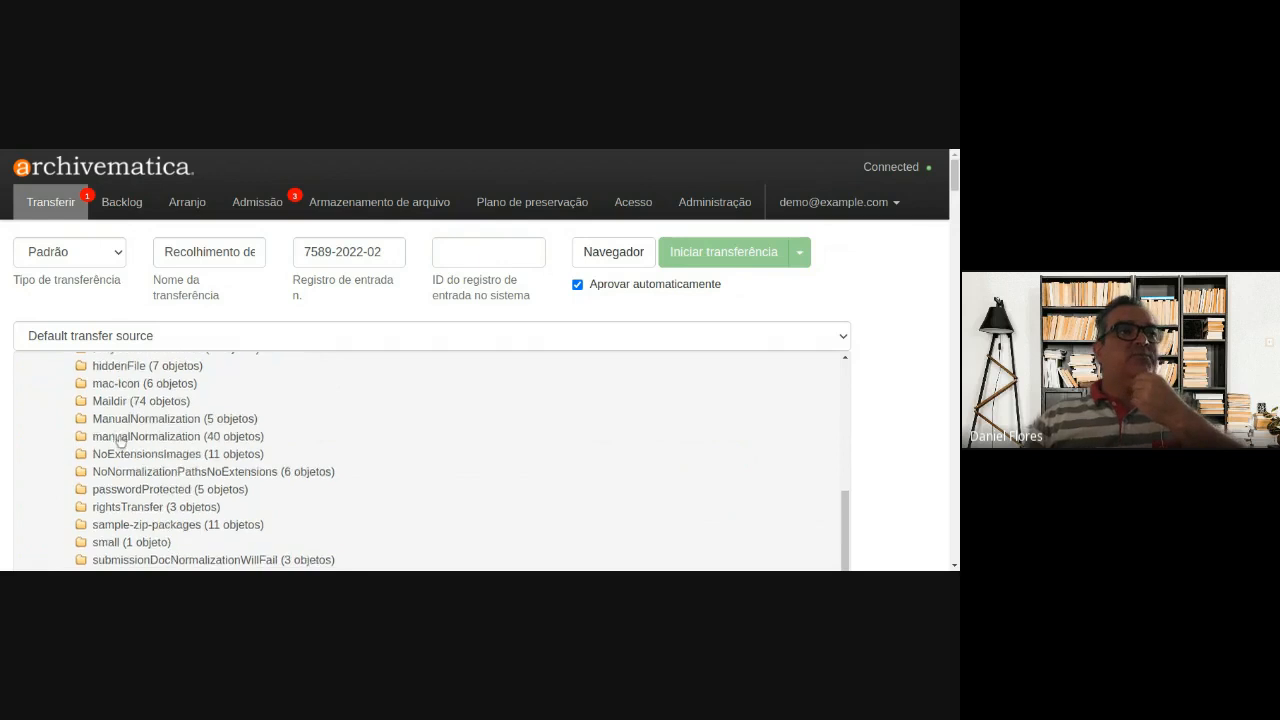
pyautogui.scroll(-2, 104, 461)
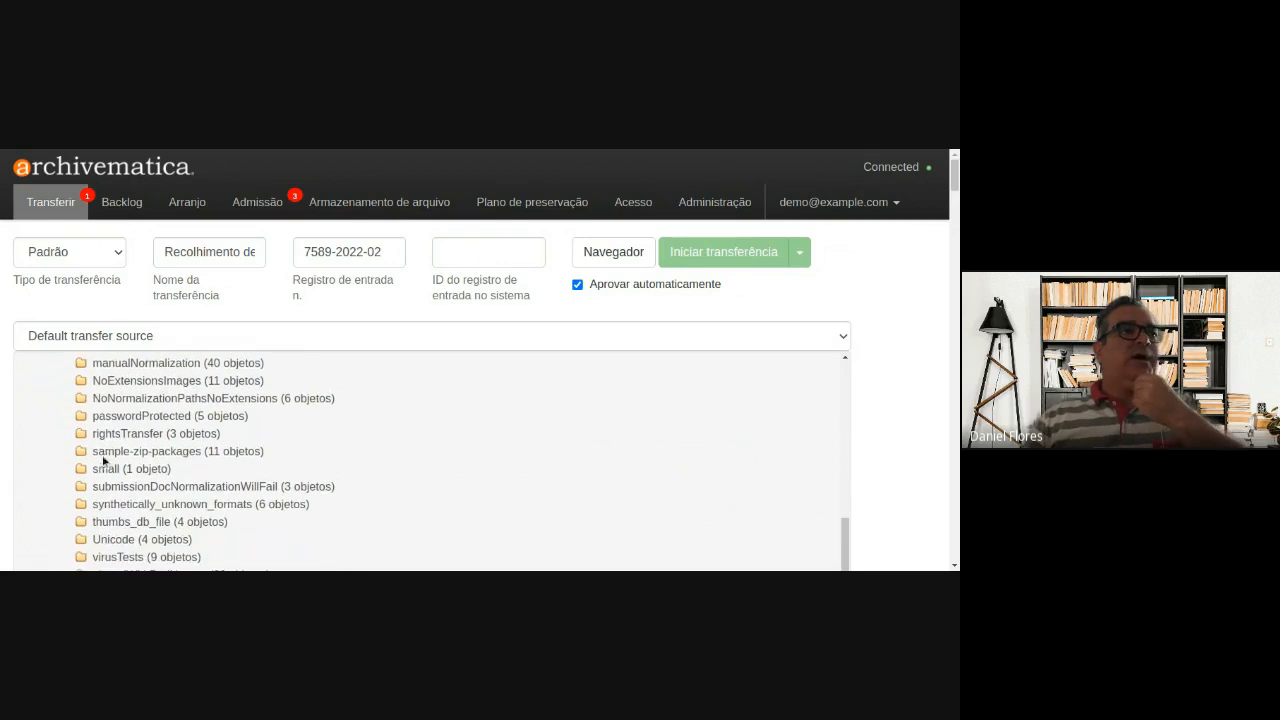
# - Inspect the passwordProtected and virusTests folders, then collapse TestTransfers
pyautogui.click(160, 420)
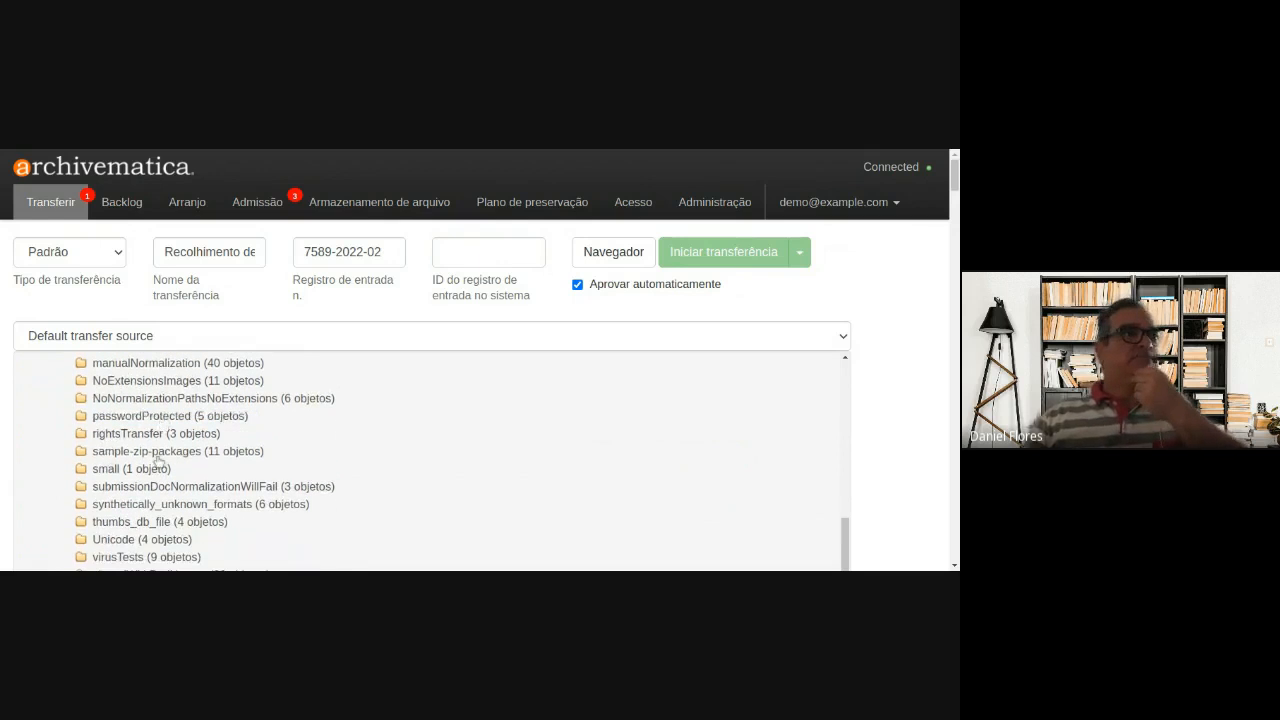
pyautogui.scroll(-2, 157, 460)
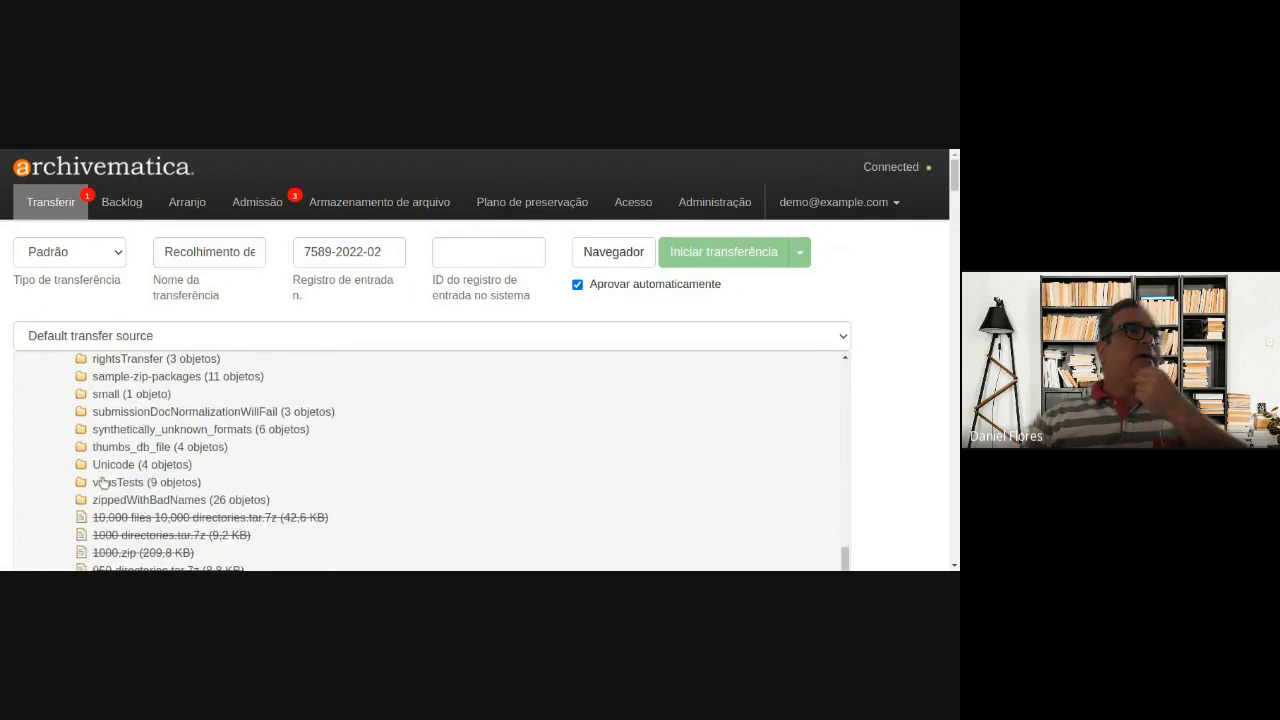
pyautogui.click(105, 483)
pyautogui.click(85, 484)
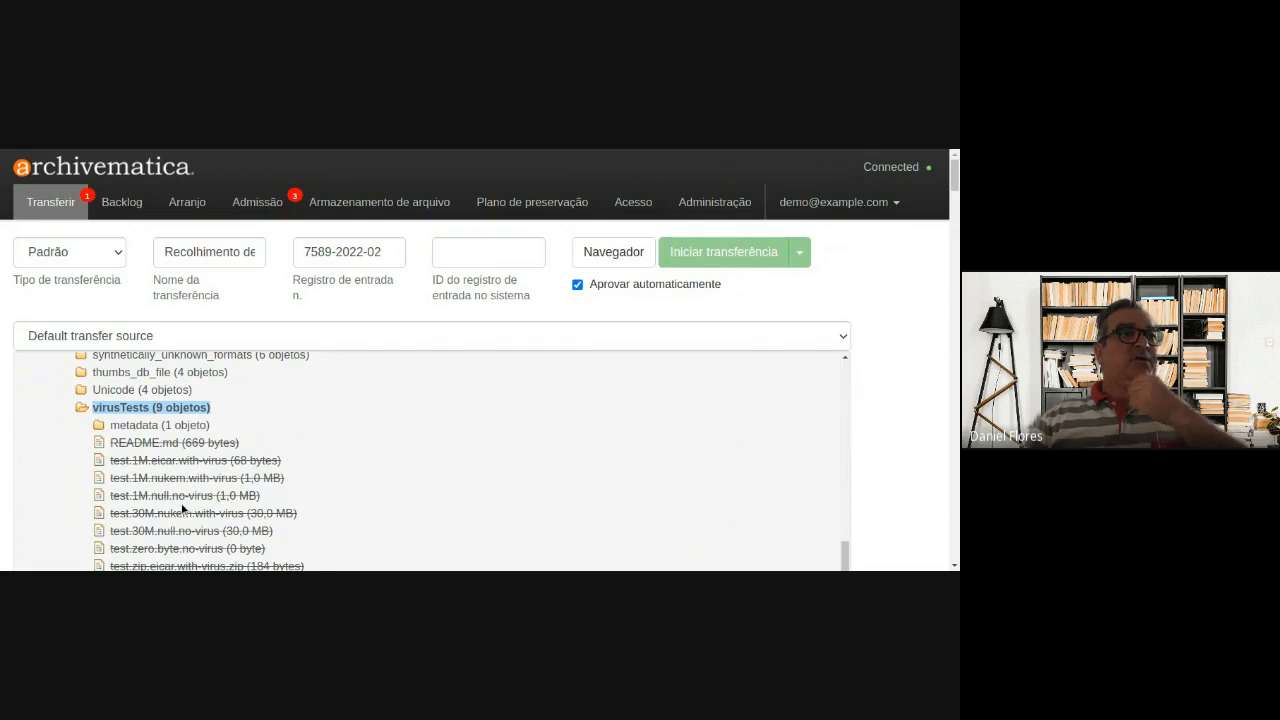
pyautogui.scroll(-2, 140, 495)
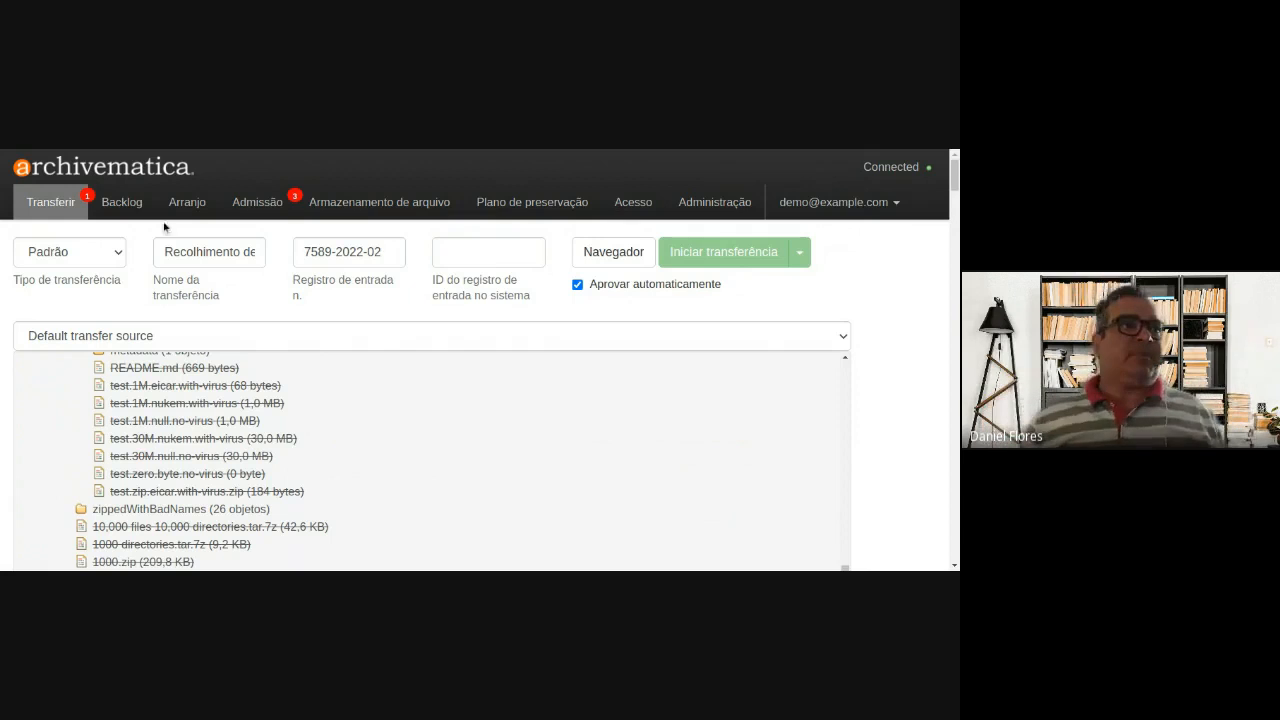
pyautogui.scroll(3, 171, 462)
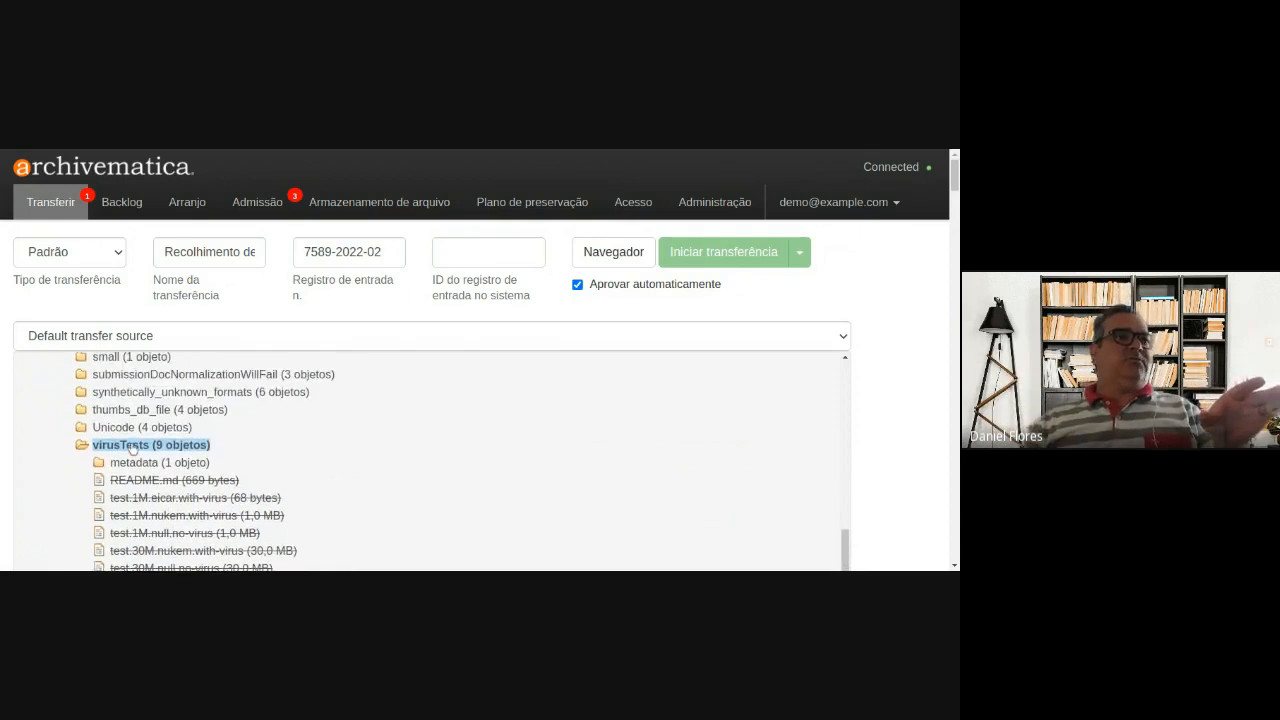
pyautogui.click(82, 446)
pyautogui.scroll(3, 68, 454)
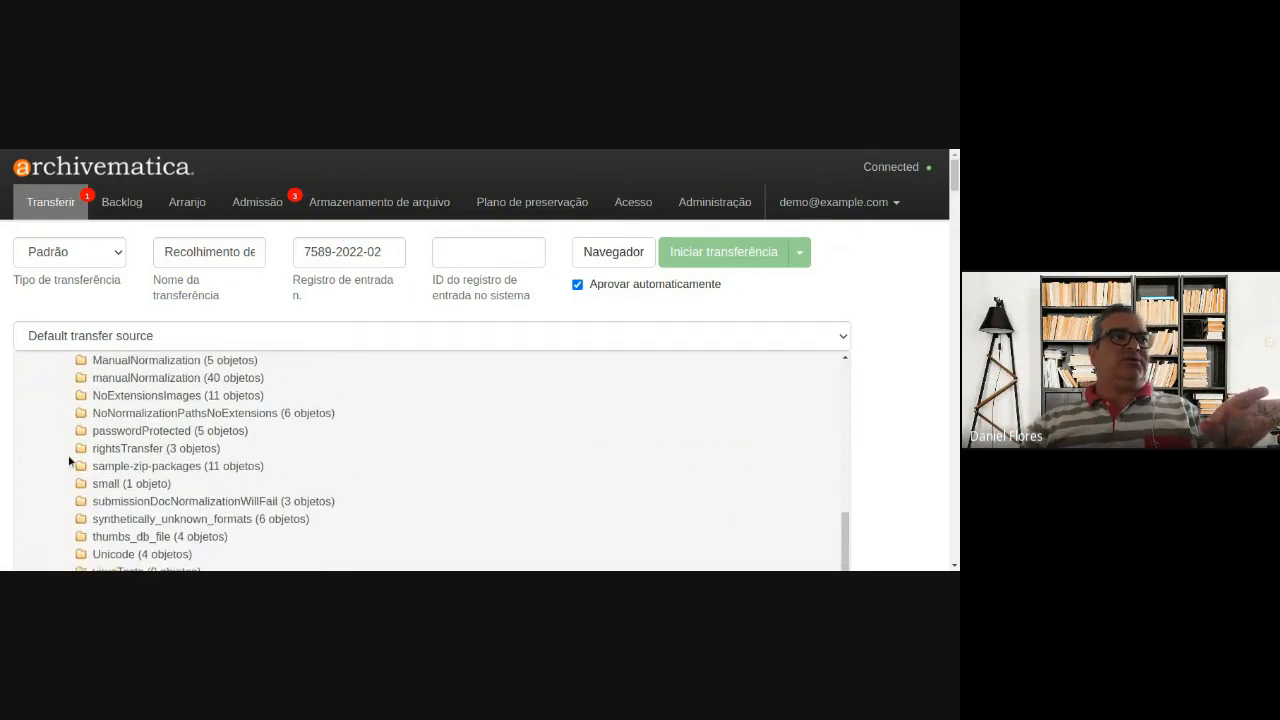
pyautogui.scroll(15, 68, 454)
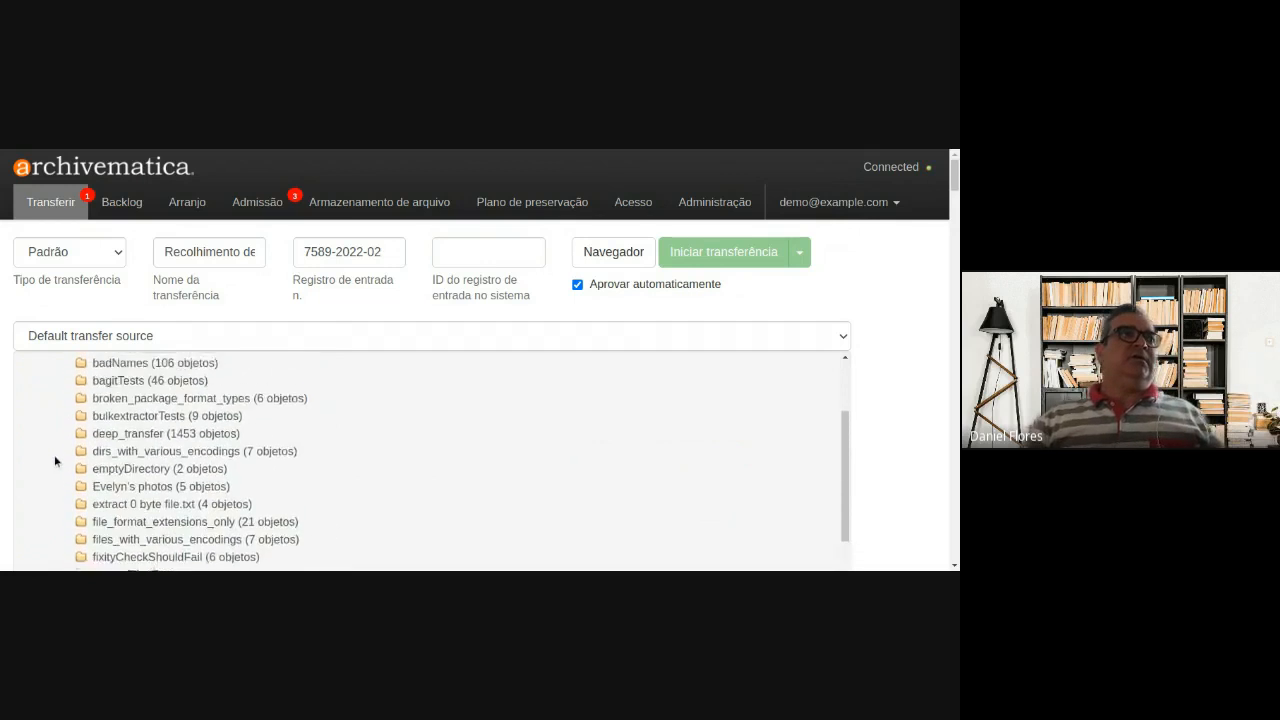
pyautogui.scroll(1, 53, 459)
pyautogui.click(63, 452)
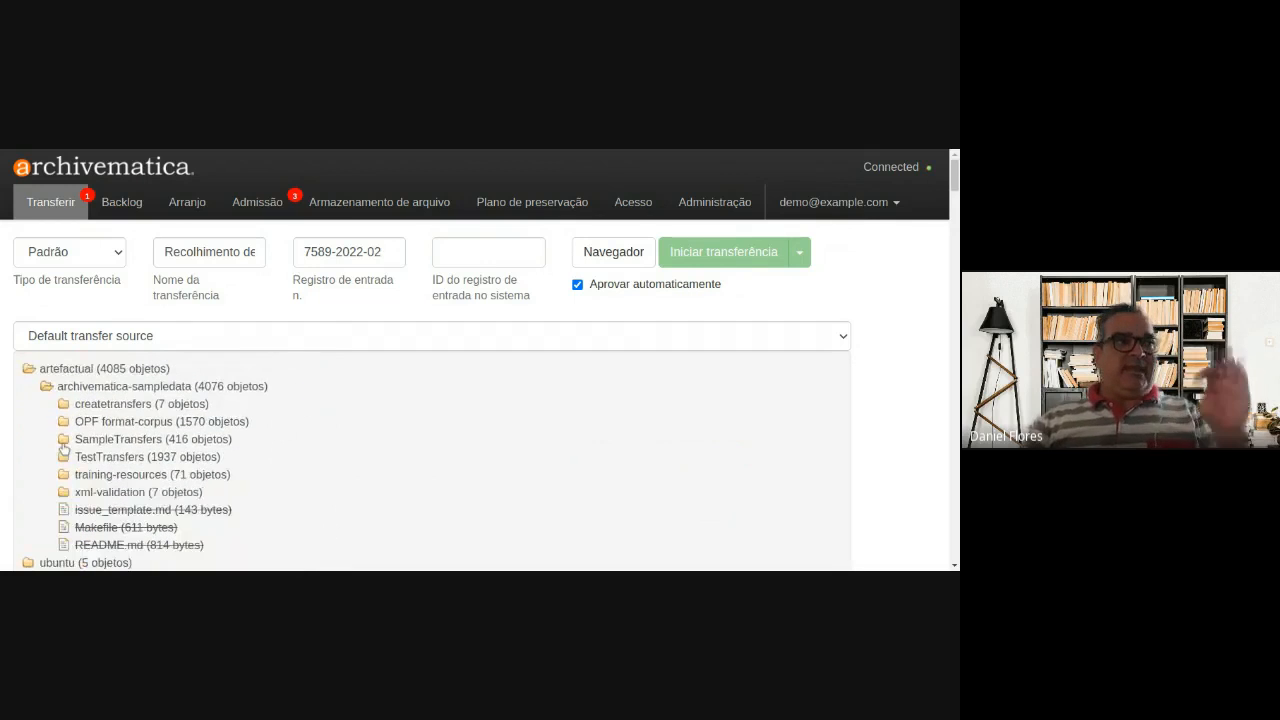
# - Re-expand SampleTransfers to list DigitizationOutput, Images and Multimedia
pyautogui.click(62, 441)
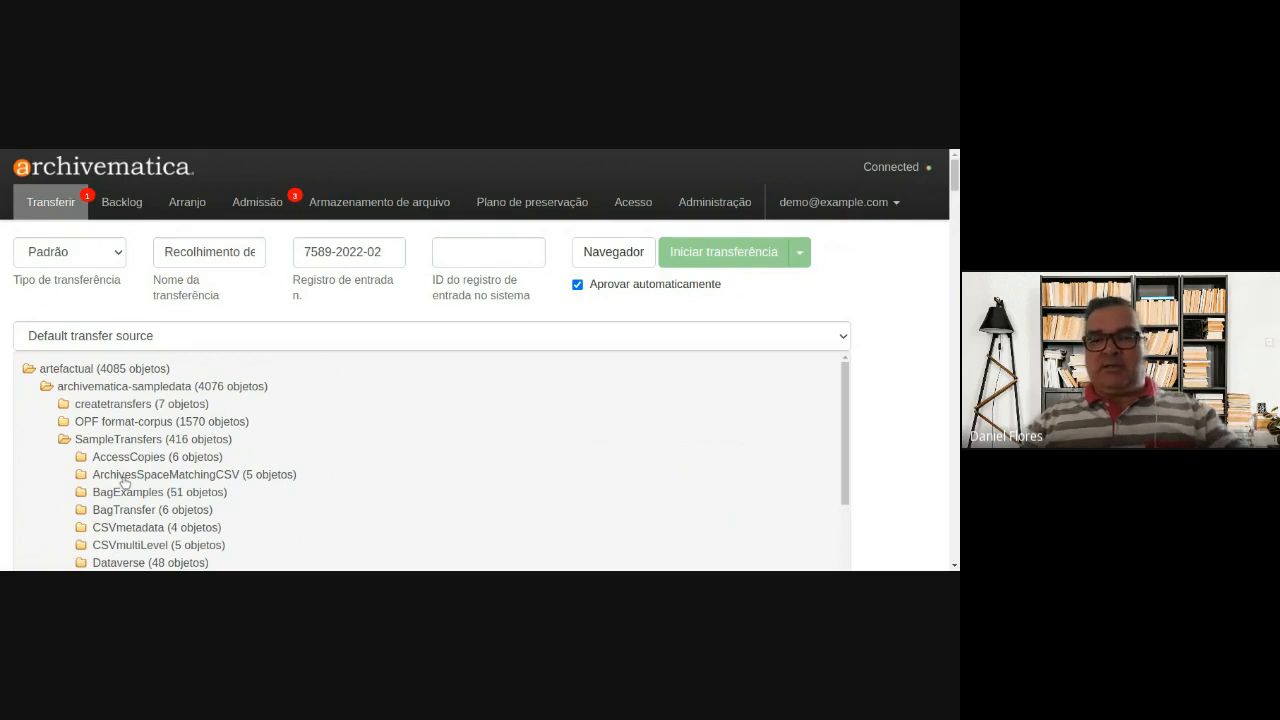
pyautogui.scroll(-5, 124, 483)
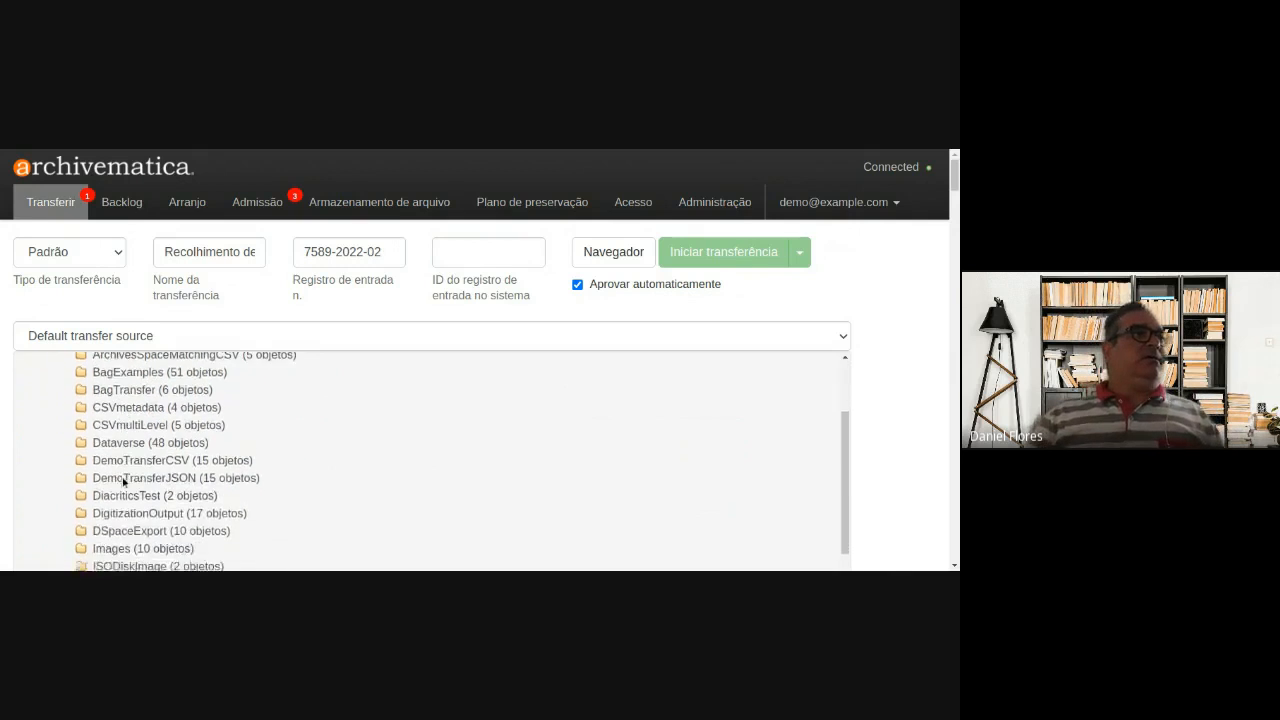
pyautogui.scroll(-3, 124, 490)
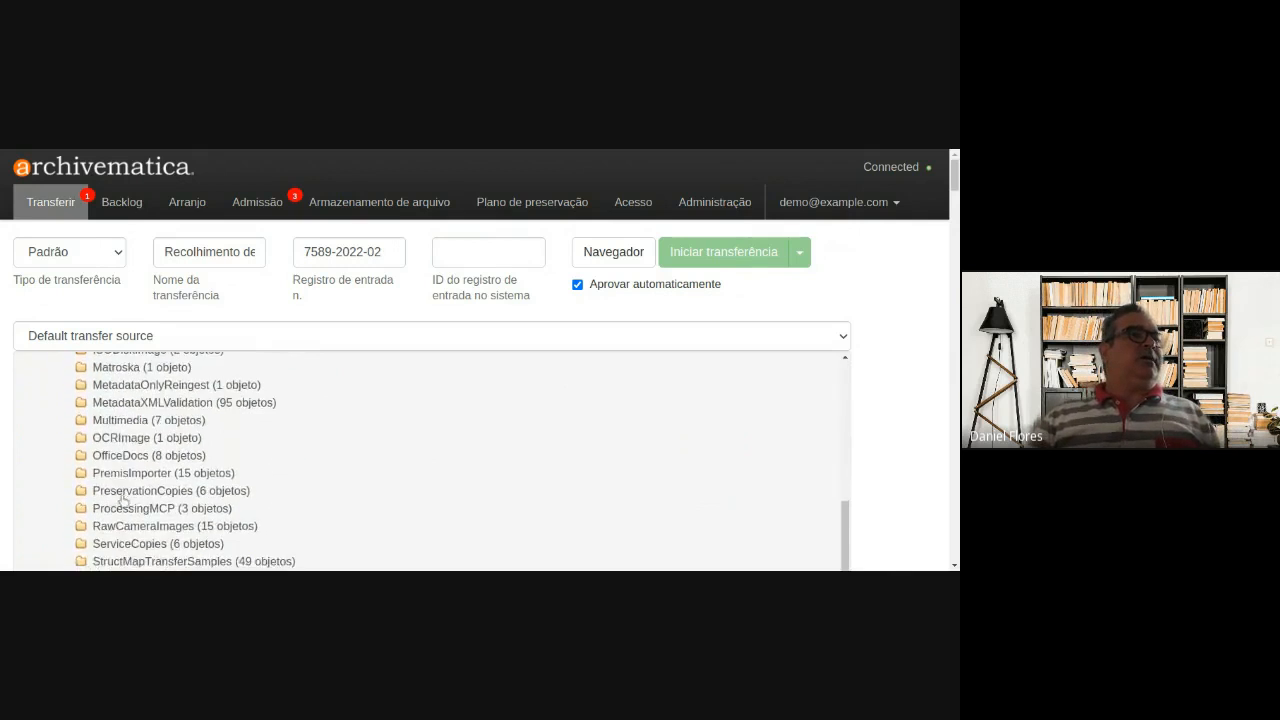
pyautogui.scroll(-2, 109, 515)
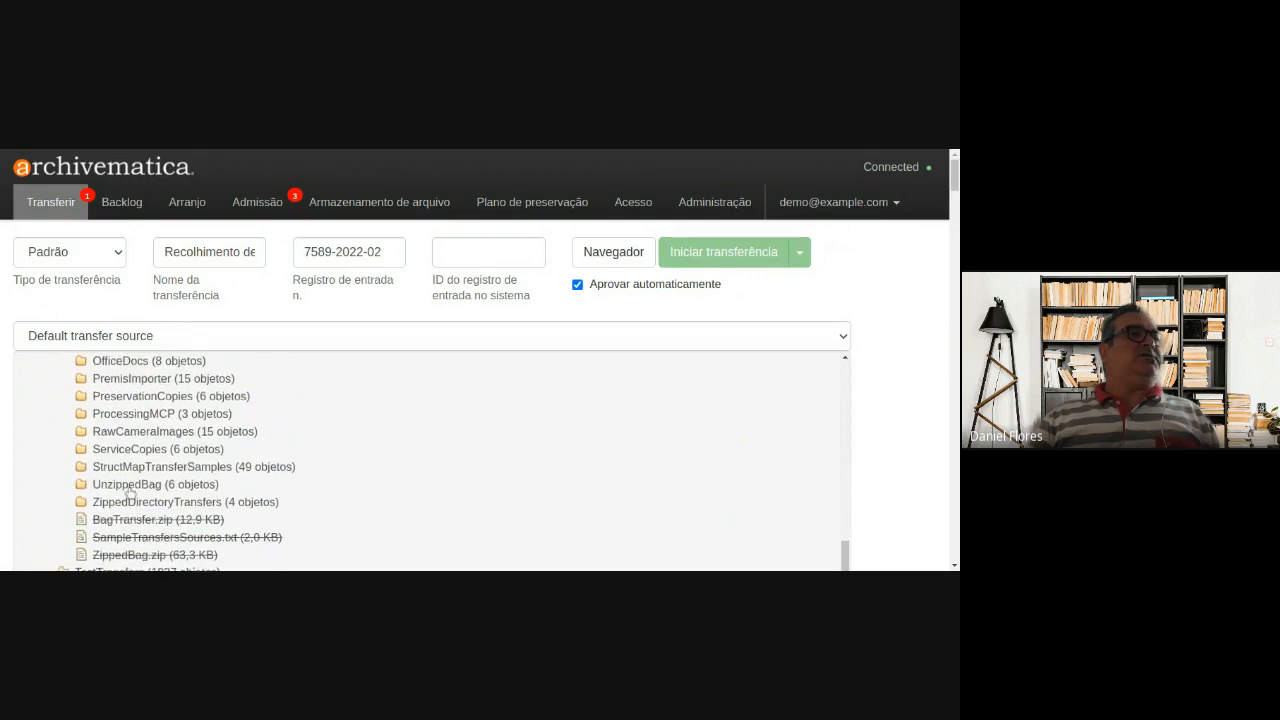
pyautogui.scroll(2, 128, 492)
pyautogui.scroll(3, 128, 492)
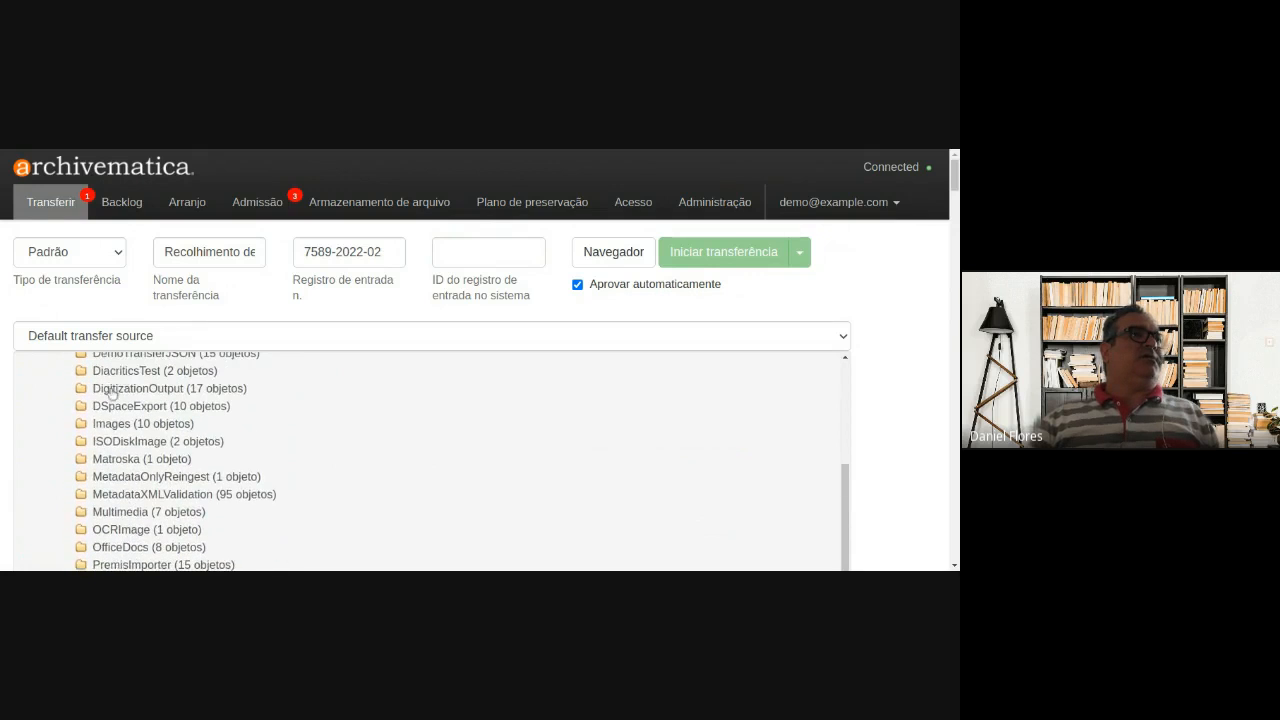
# - Expand the Images folder and select the BBhelmet.ai and G31DS.TIF files
pyautogui.click(110, 426)
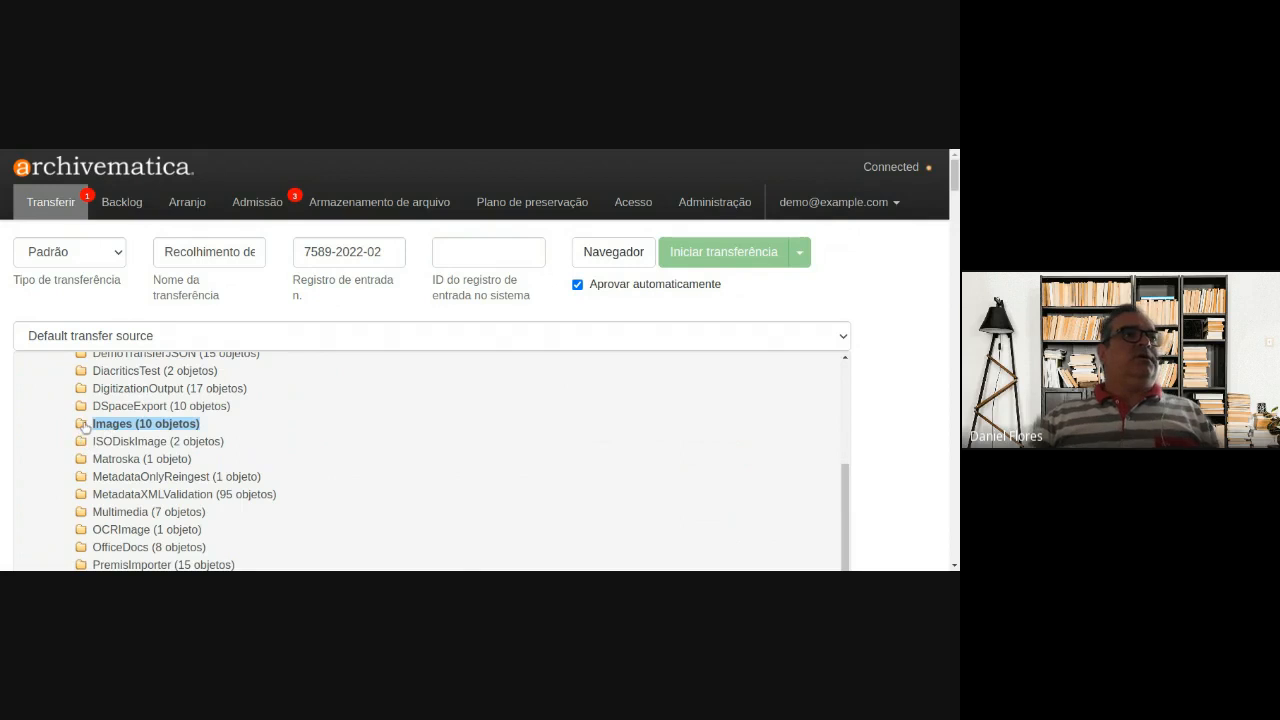
pyautogui.click(83, 427)
pyautogui.scroll(-1, 160, 470)
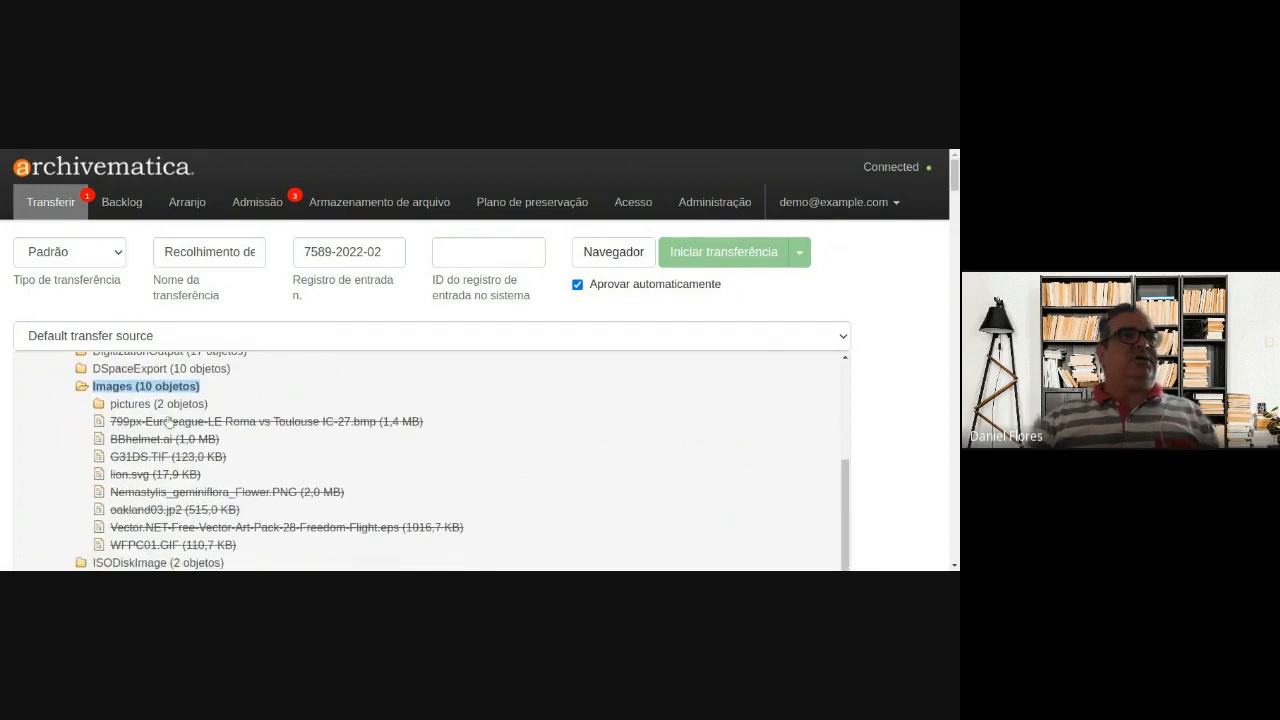
pyautogui.scroll(-1, 175, 440)
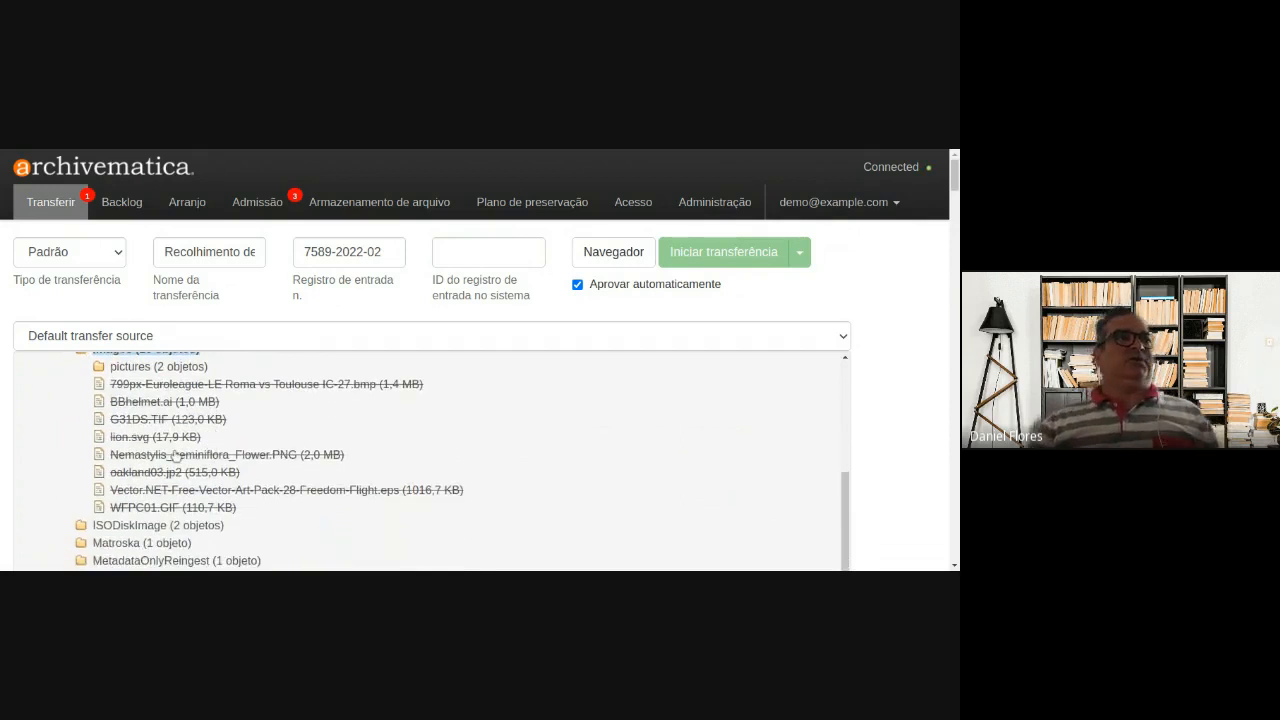
pyautogui.click(141, 404)
pyautogui.click(156, 402)
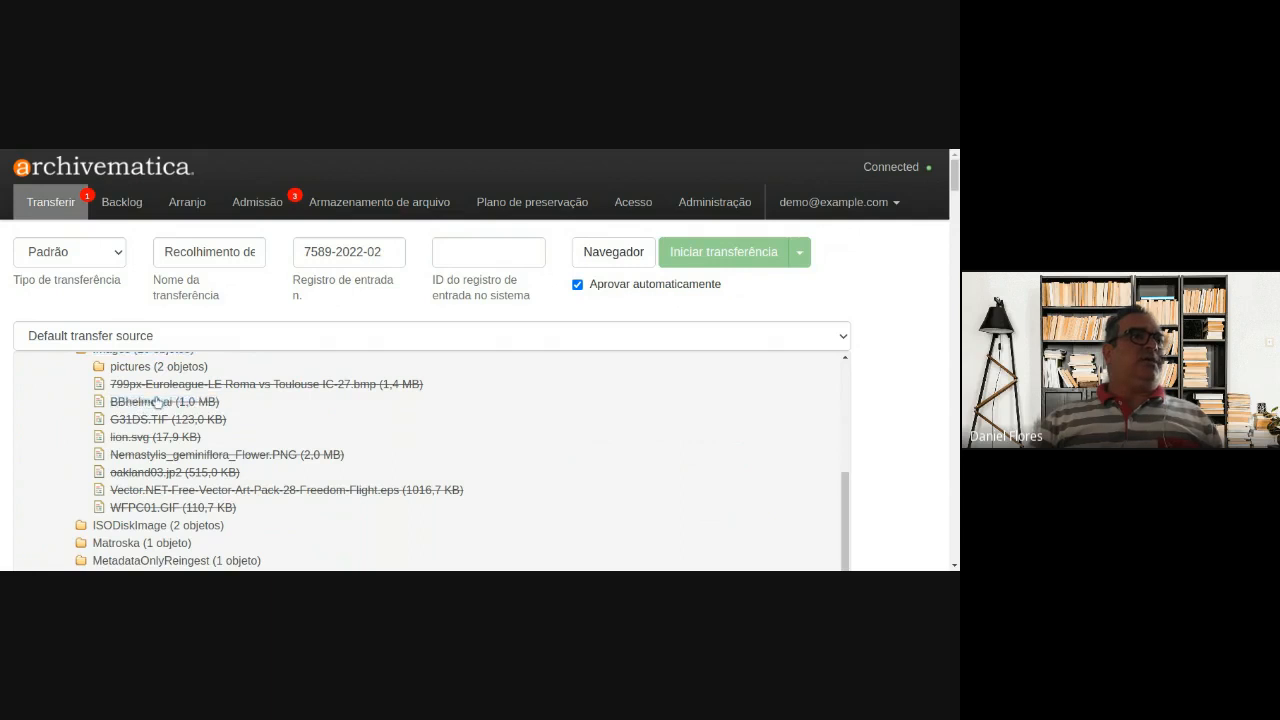
pyautogui.click(141, 422)
pyautogui.click(141, 424)
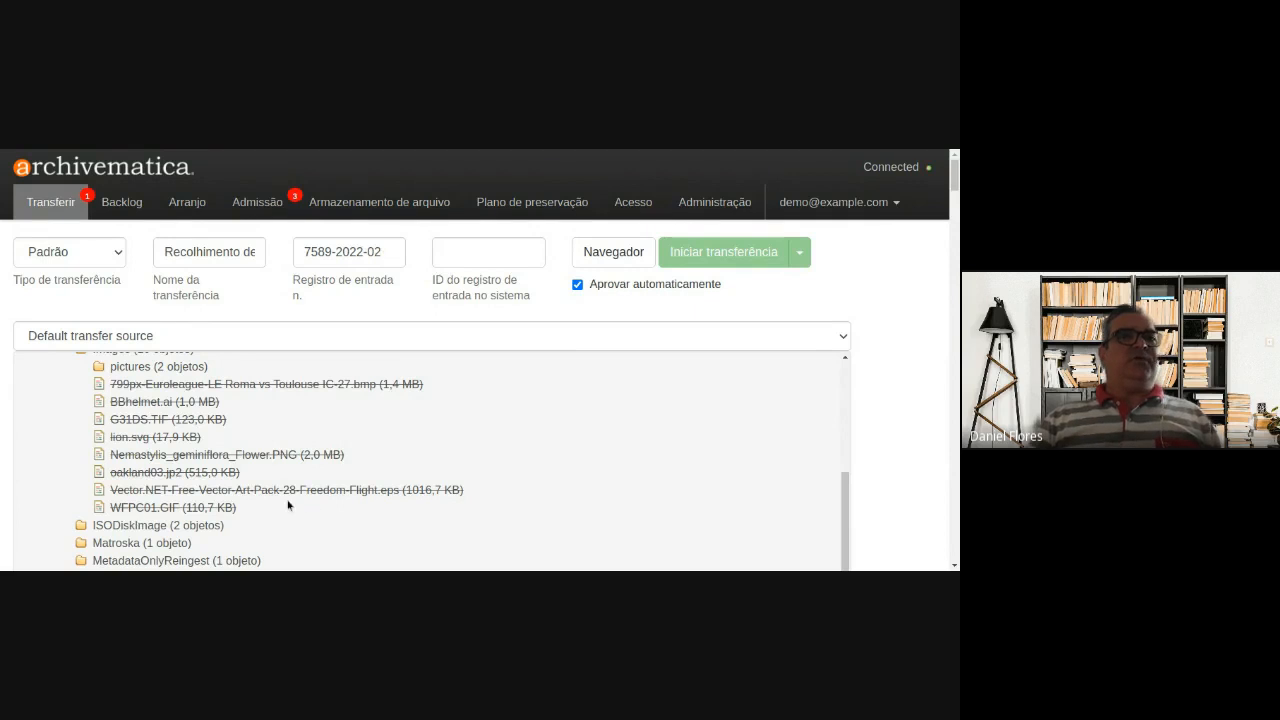
# - Toggle the pictures subfolder and select the 799px-Euroleague-LE Roma vs Toulouse IC-27.bmp file
pyautogui.click(99, 367)
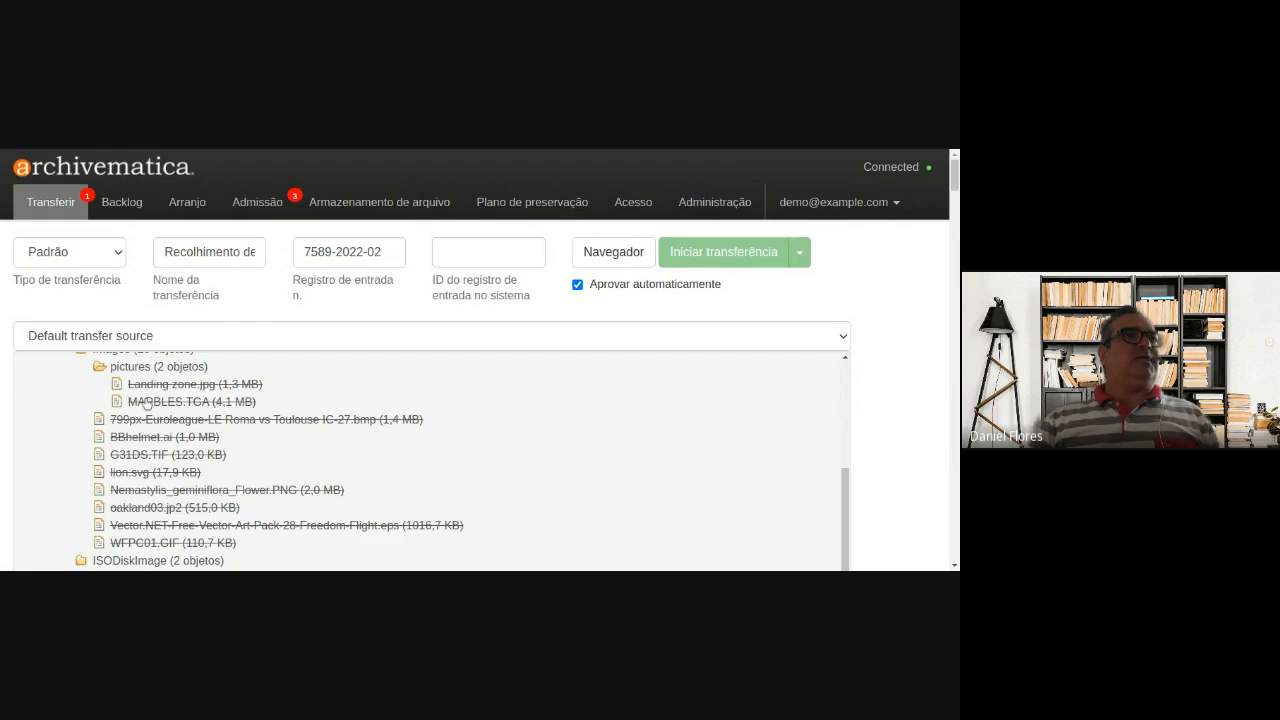
pyautogui.click(101, 368)
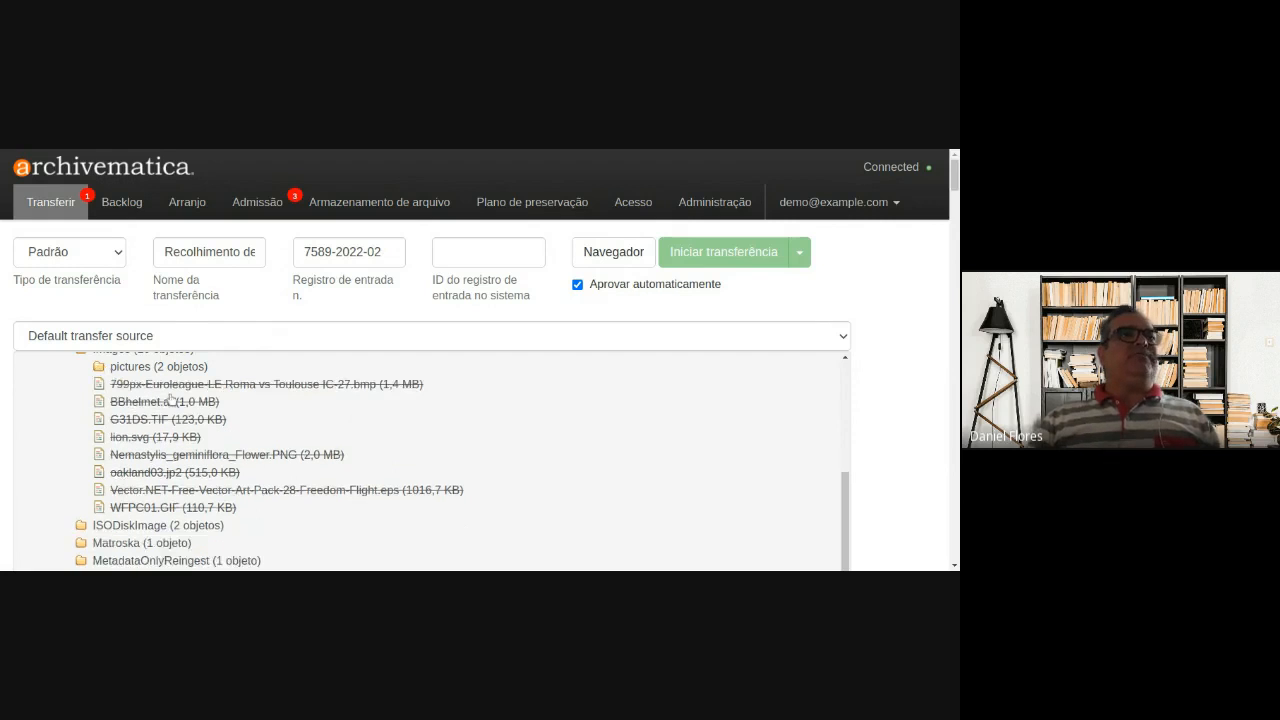
pyautogui.click(177, 386)
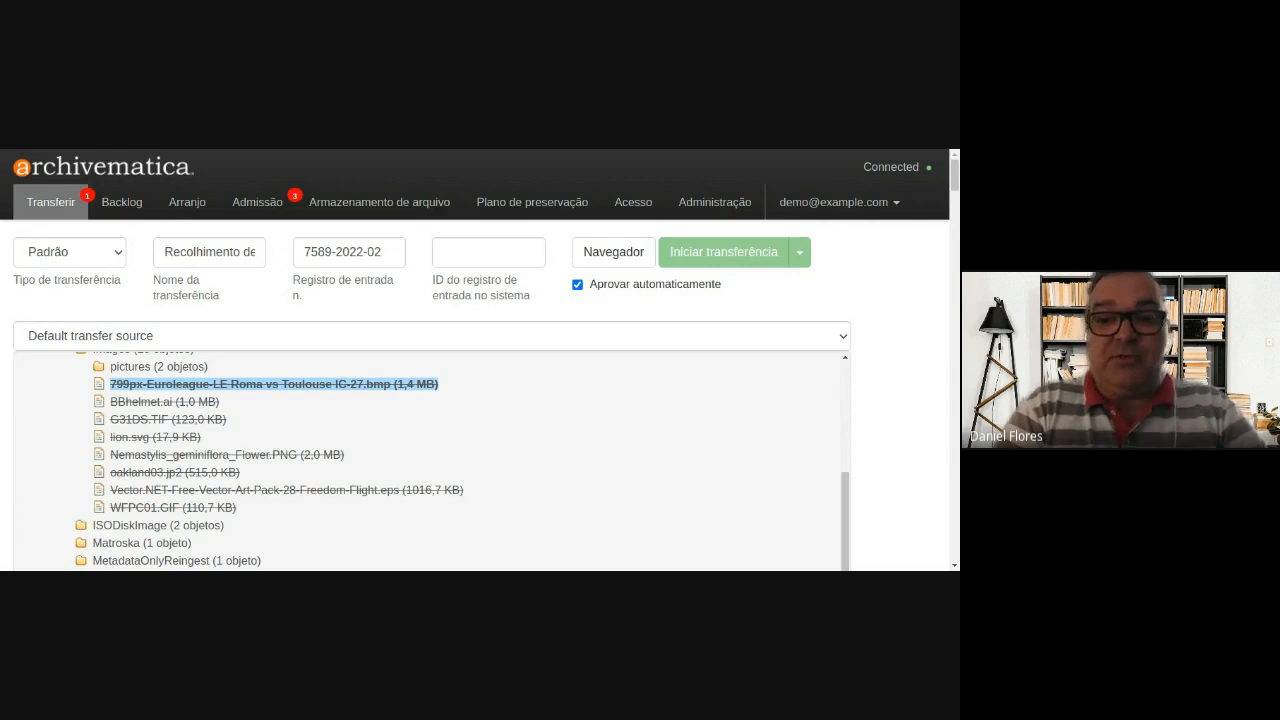
pyautogui.scroll(1, 145, 424)
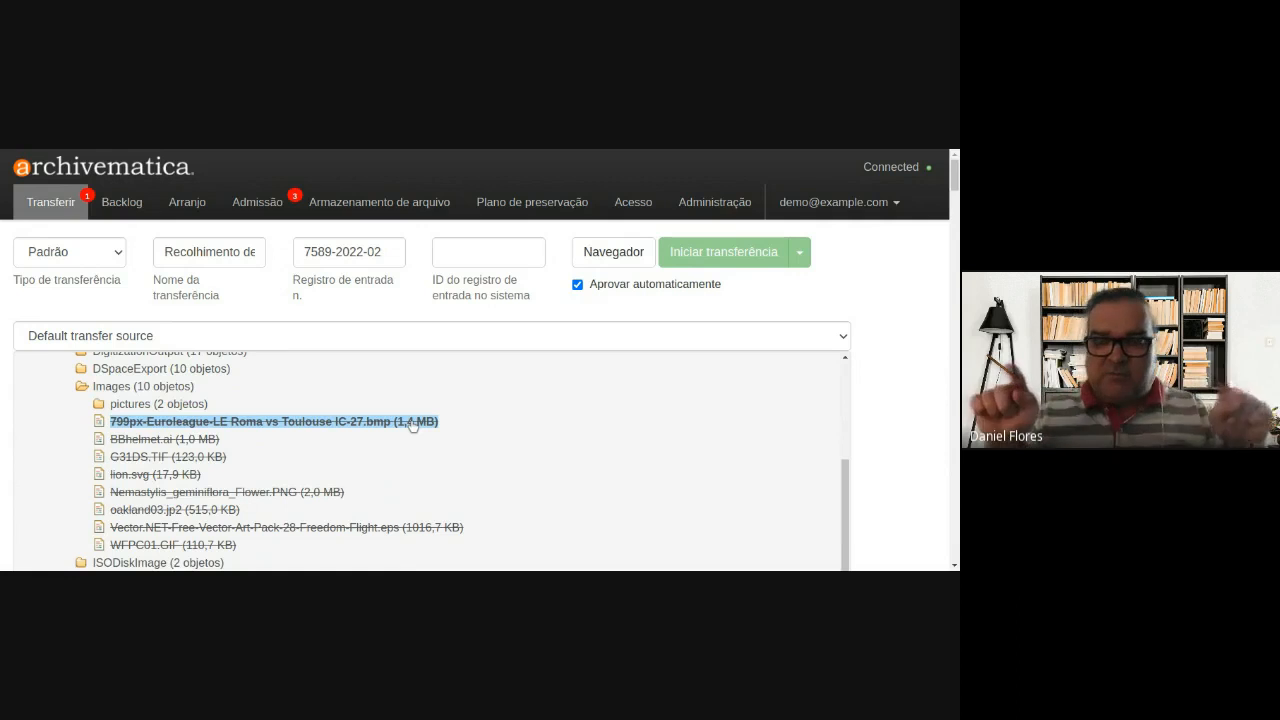
# - Select the SampleTransfers/Images folder and add it as the transfer's content with Adicionar
pyautogui.click(271, 431)
pyautogui.click(112, 390)
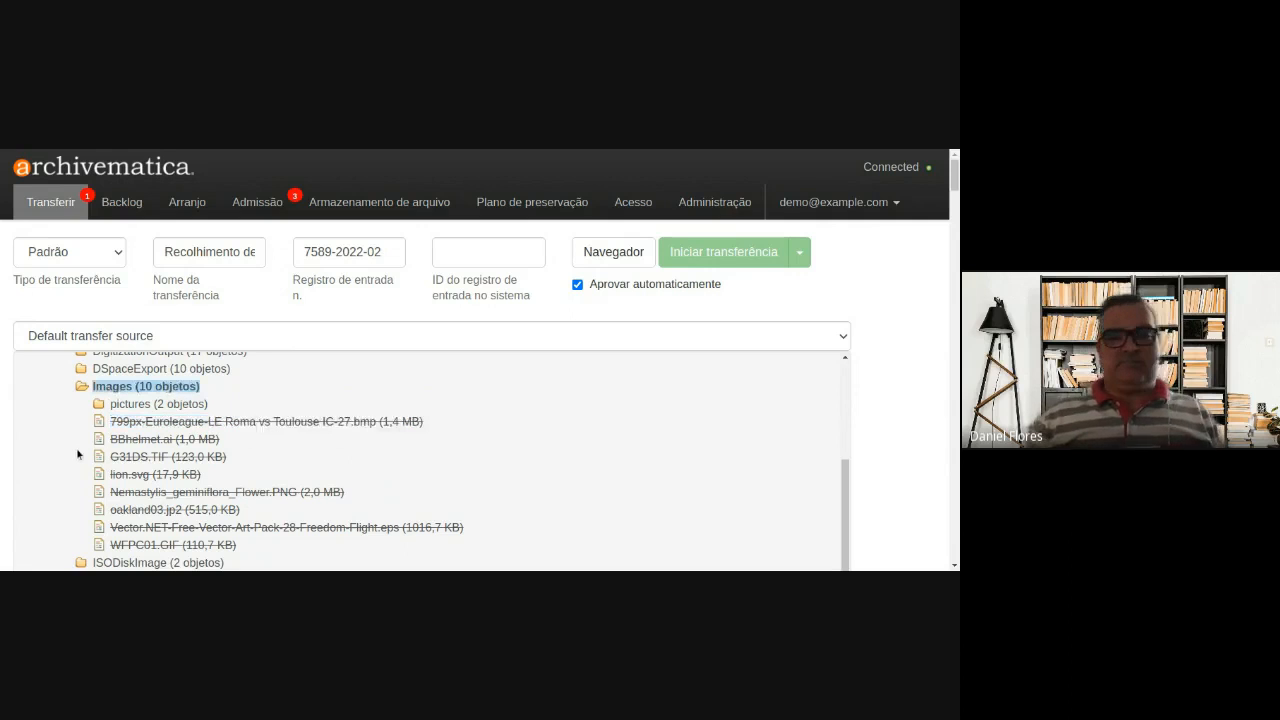
pyautogui.click(82, 392)
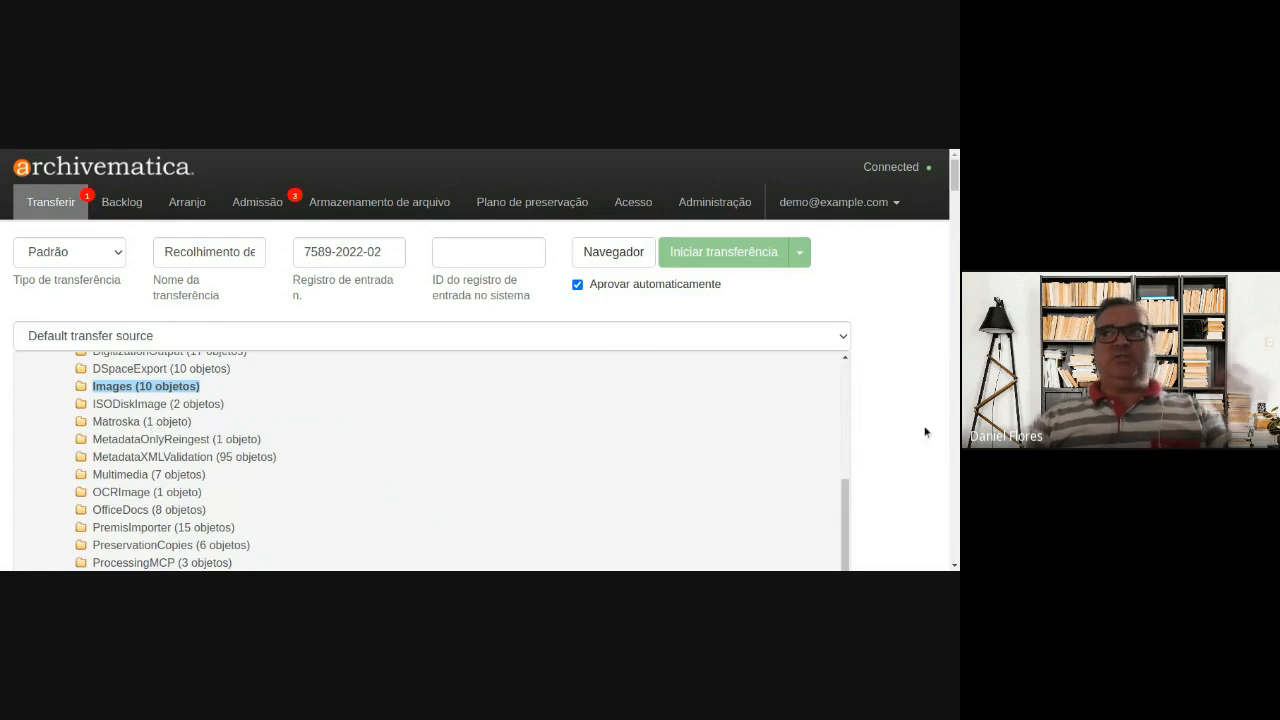
pyautogui.scroll(-1, 929, 437)
pyautogui.scroll(-1, 921, 449)
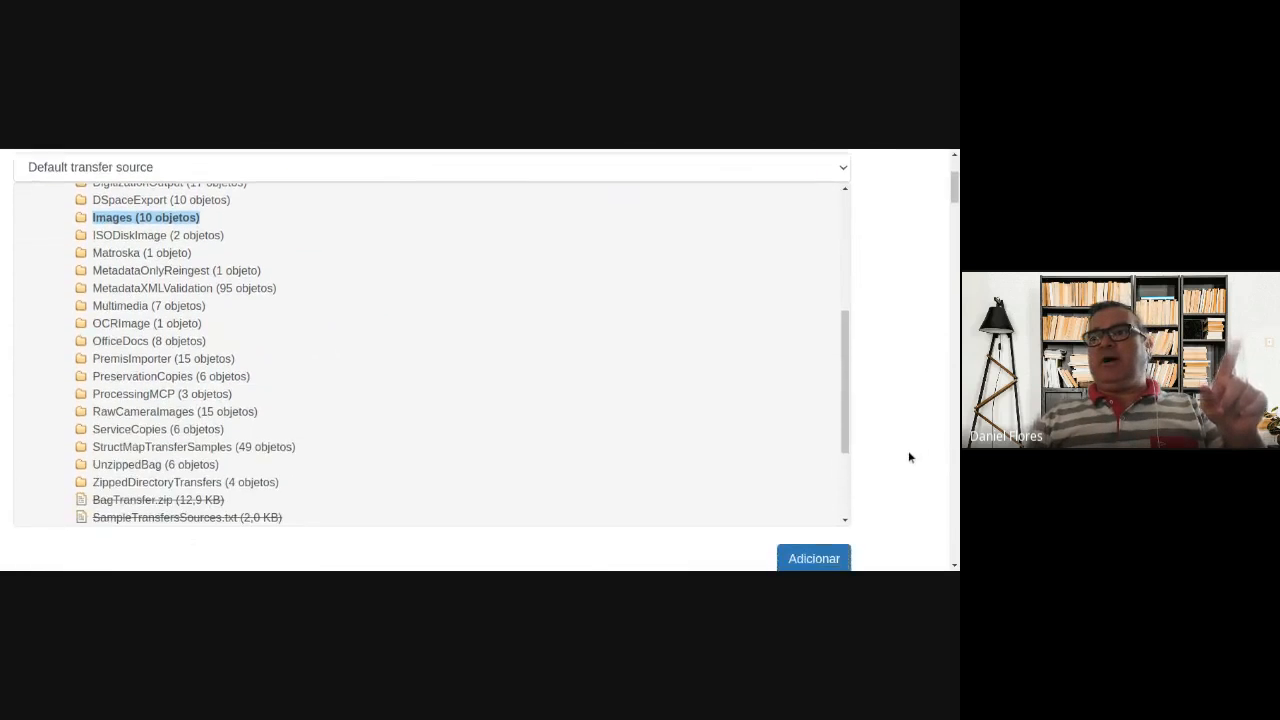
pyautogui.click(818, 548)
pyautogui.scroll(2, 887, 436)
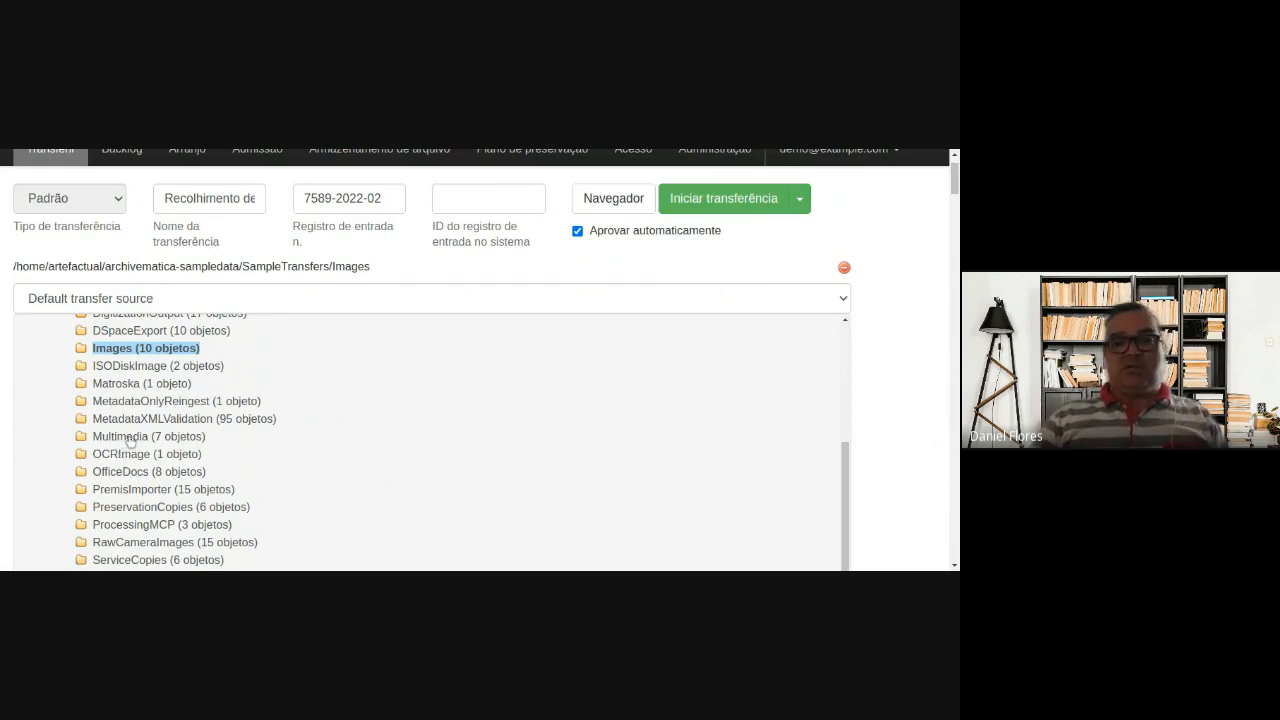
# - Peek into the Multimedia folder, then start the Images transfer with Iniciar transferência
pyautogui.click(82, 438)
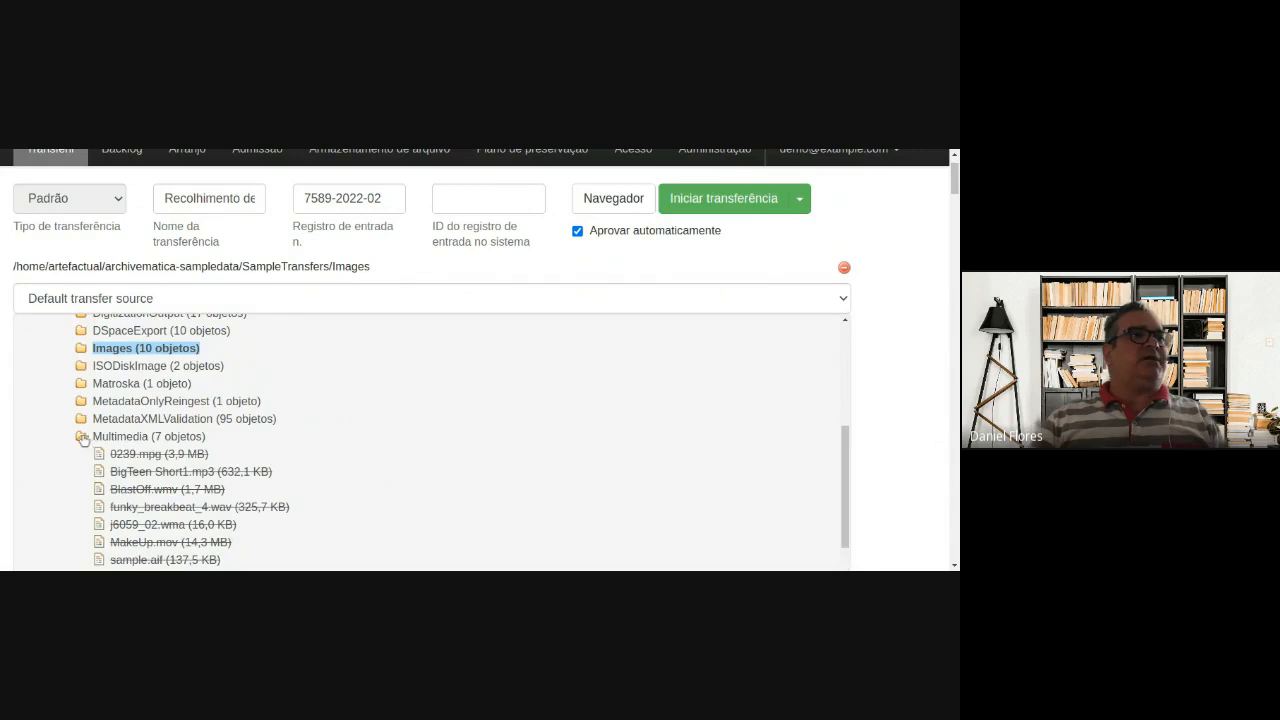
pyautogui.scroll(-1, 150, 445)
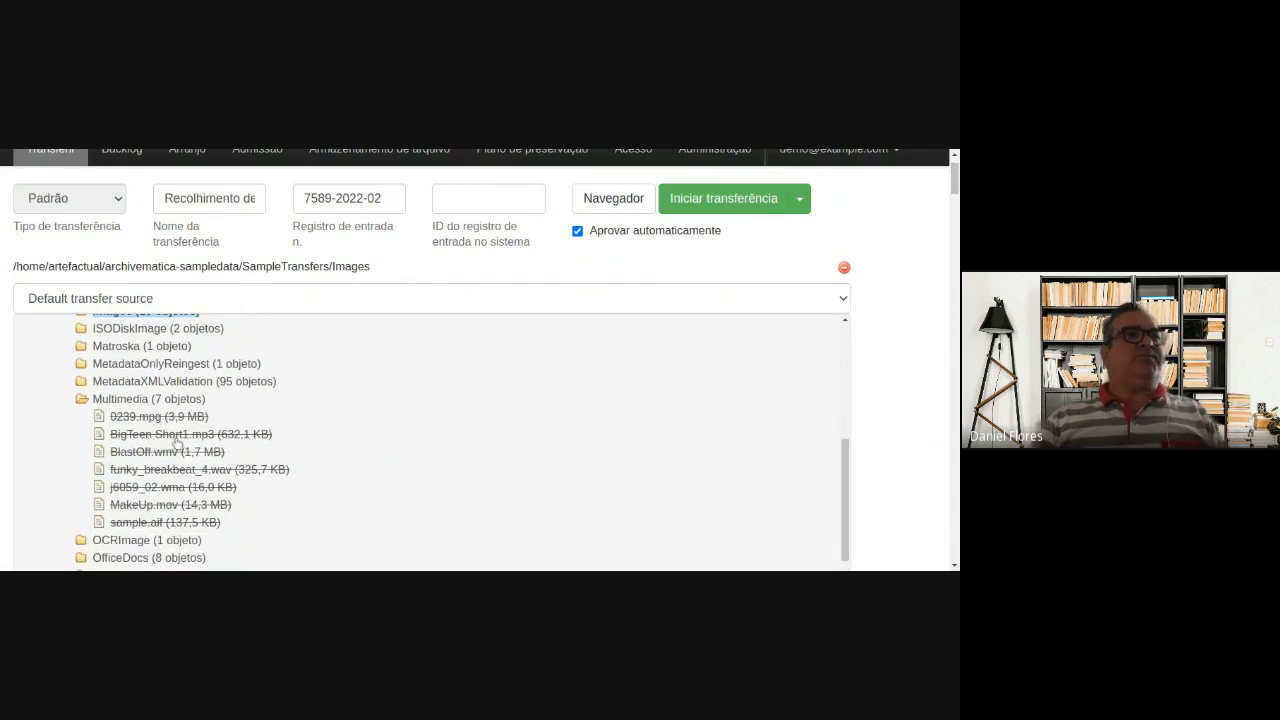
pyautogui.click(82, 400)
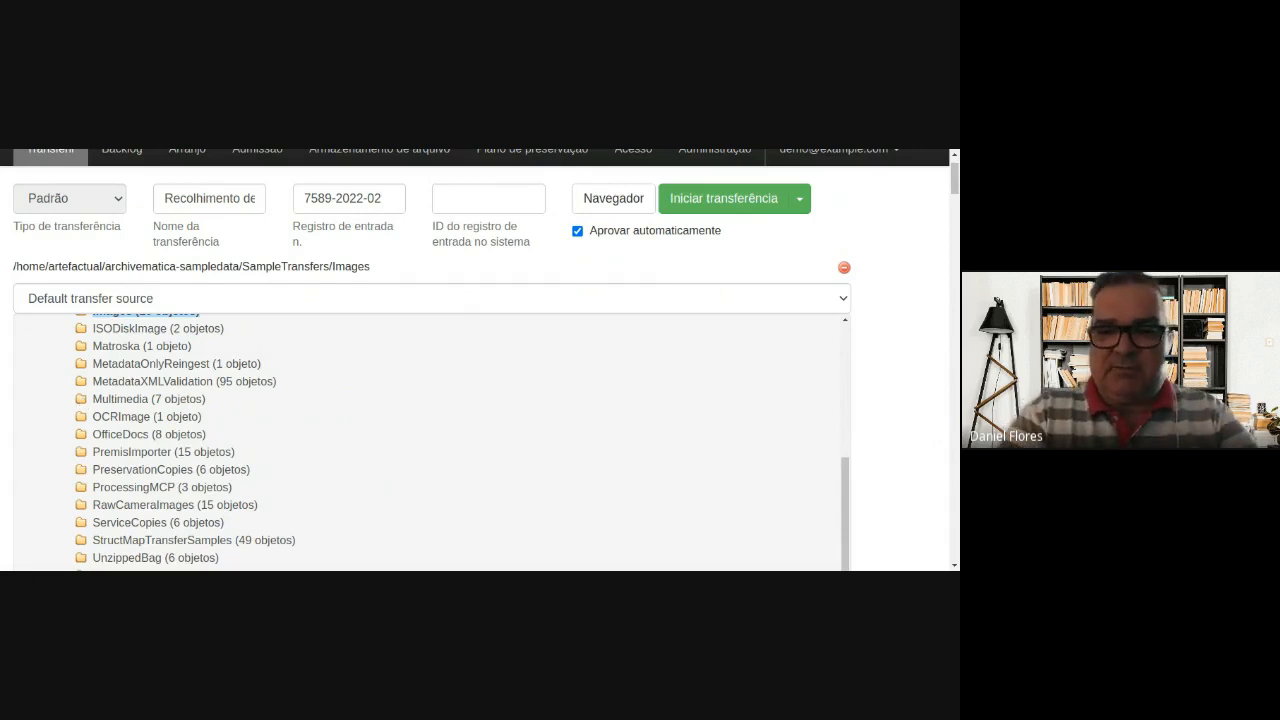
pyautogui.scroll(1, 235, 450)
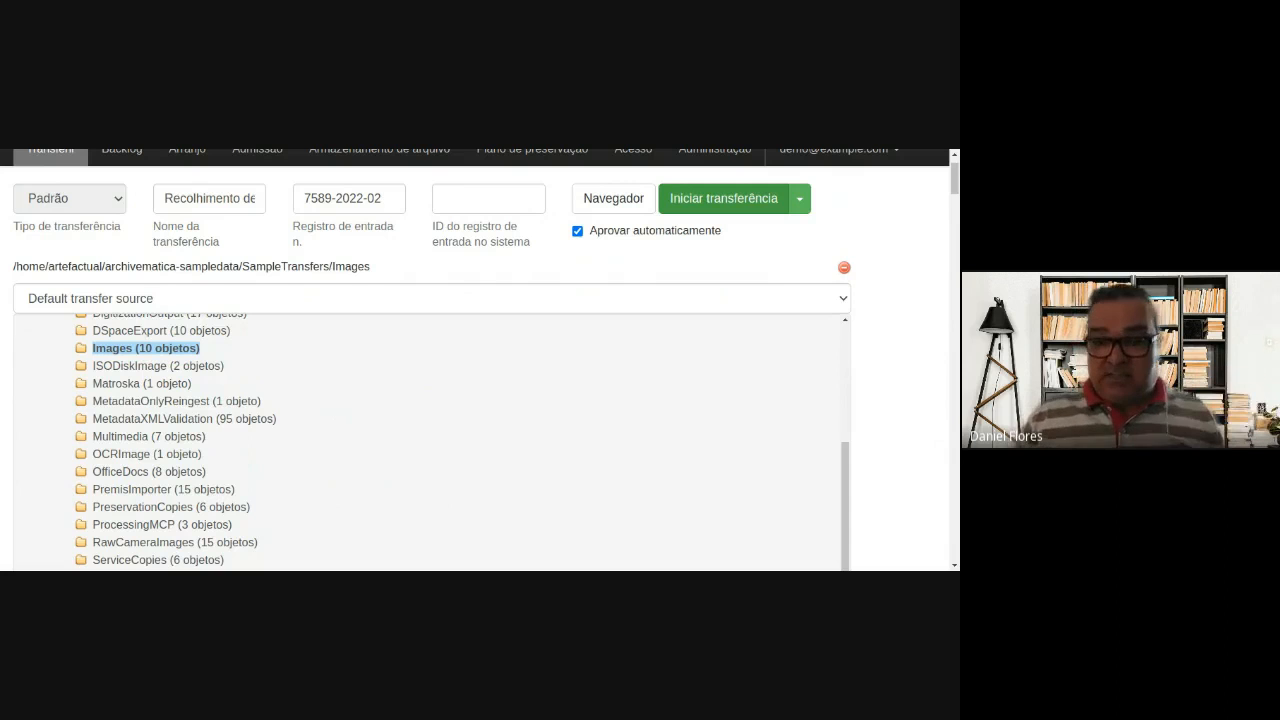
pyautogui.click(722, 199)
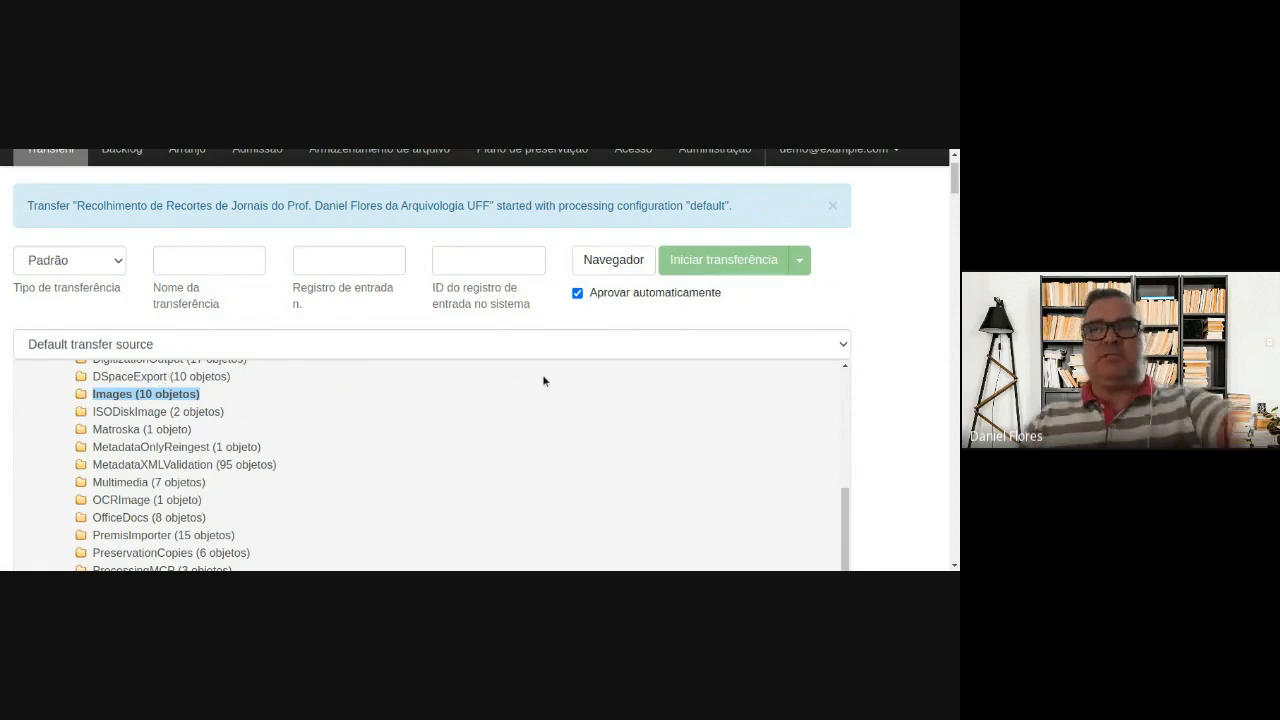
# - Collapse the Navegador source browser to reveal the transfer list and its microservices
pyautogui.click(612, 260)
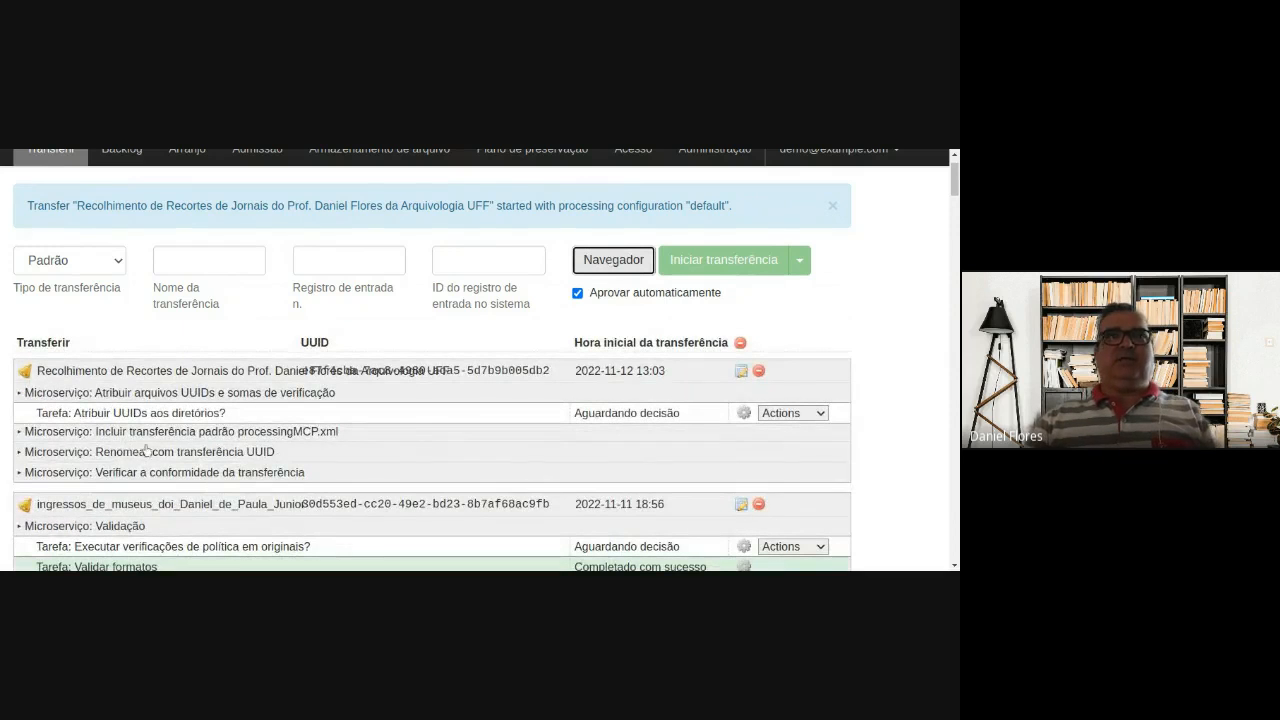
pyautogui.scroll(-1, 105, 449)
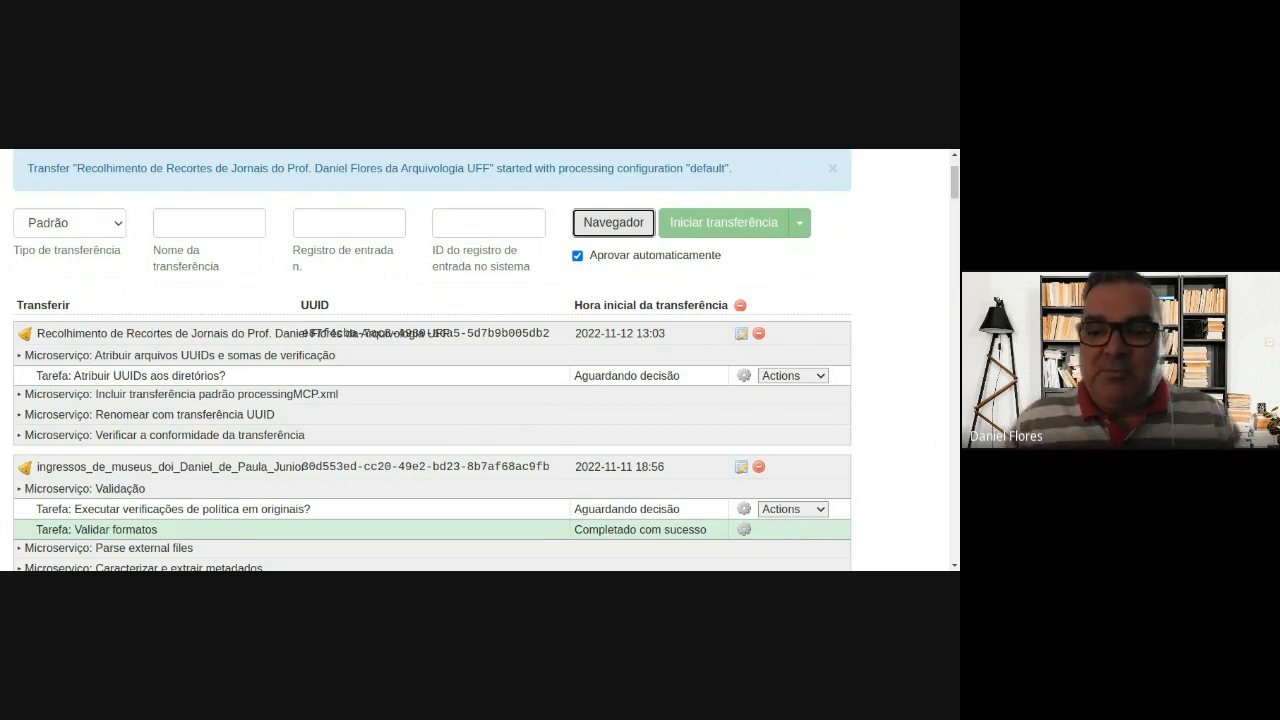
# - Expand 'Verificar a conformidade da transferência' and open the 'Remover arquivos e diretórios ocultos' task details
pyautogui.click(18, 441)
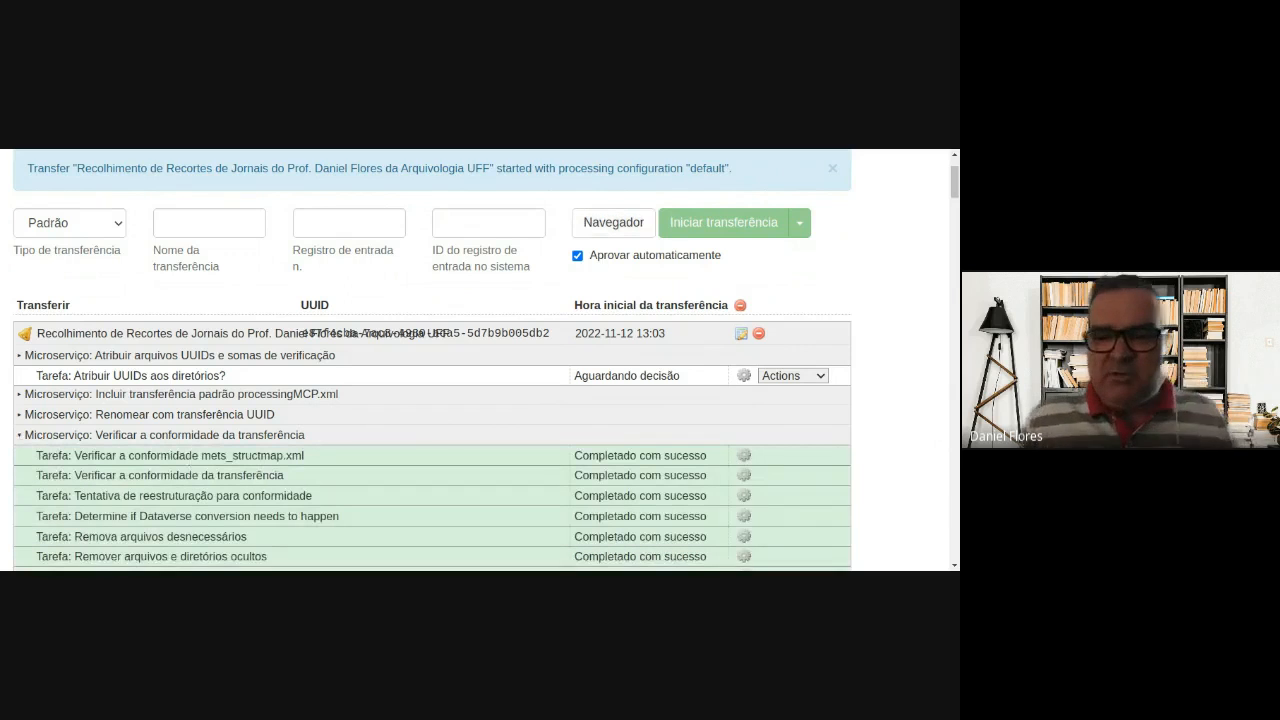
pyautogui.scroll(-1, 176, 503)
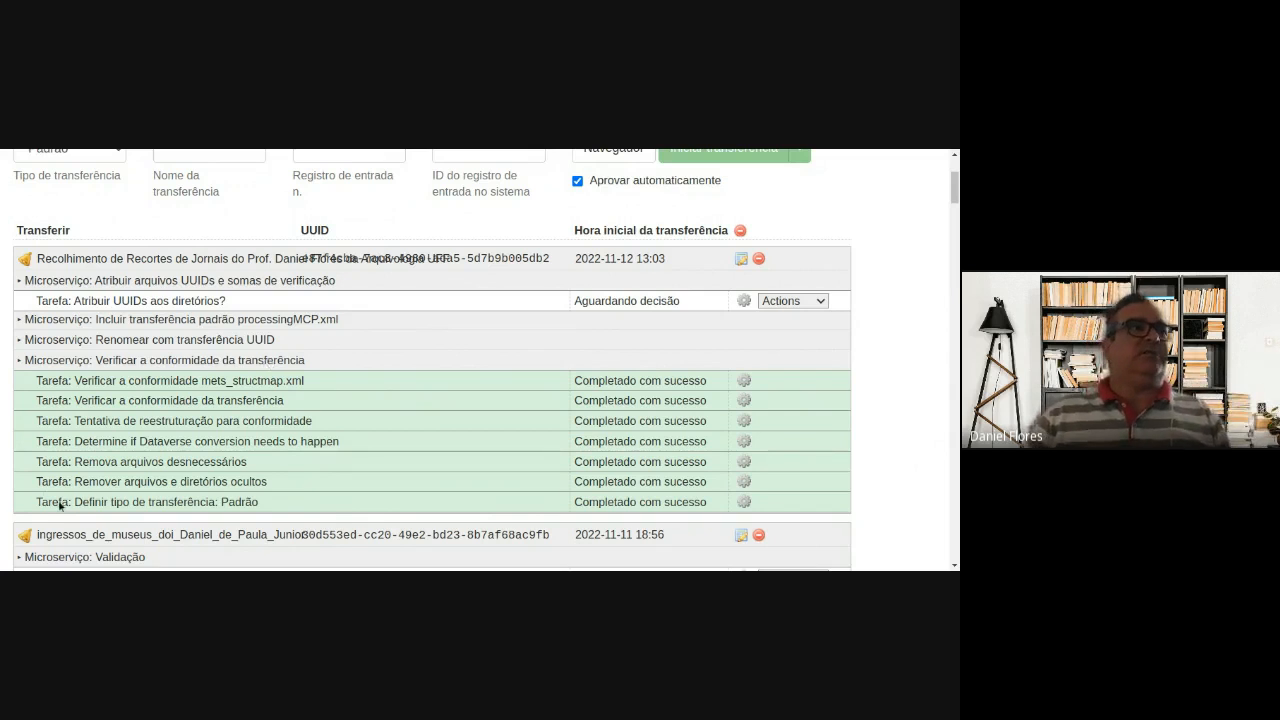
pyautogui.moveTo(48, 481); pyautogui.dragTo(73, 481)
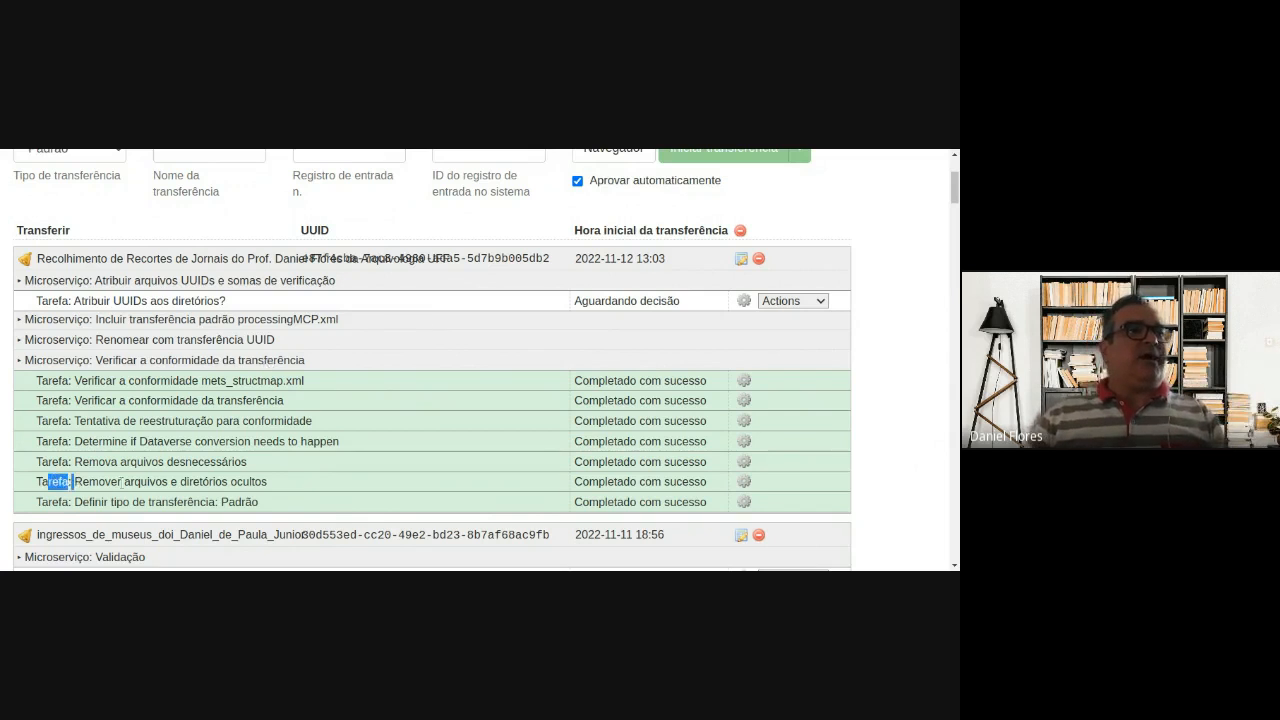
pyautogui.click(233, 481)
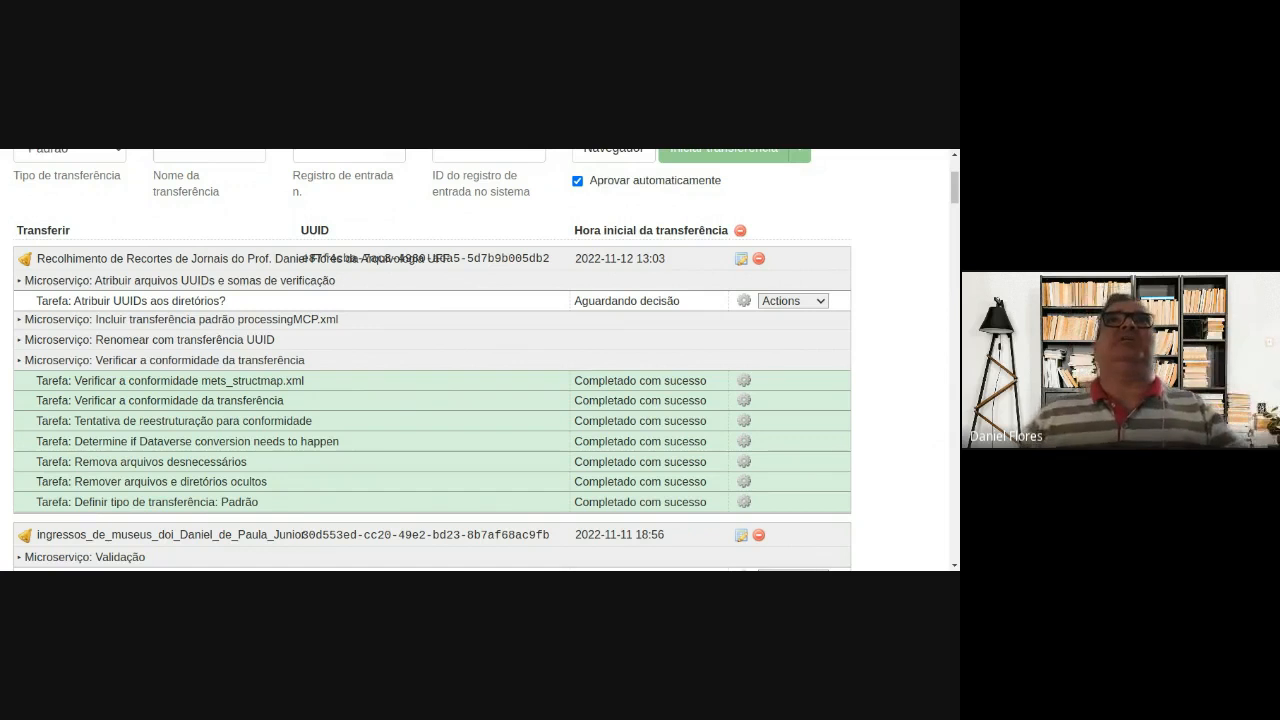
pyautogui.click(744, 482)
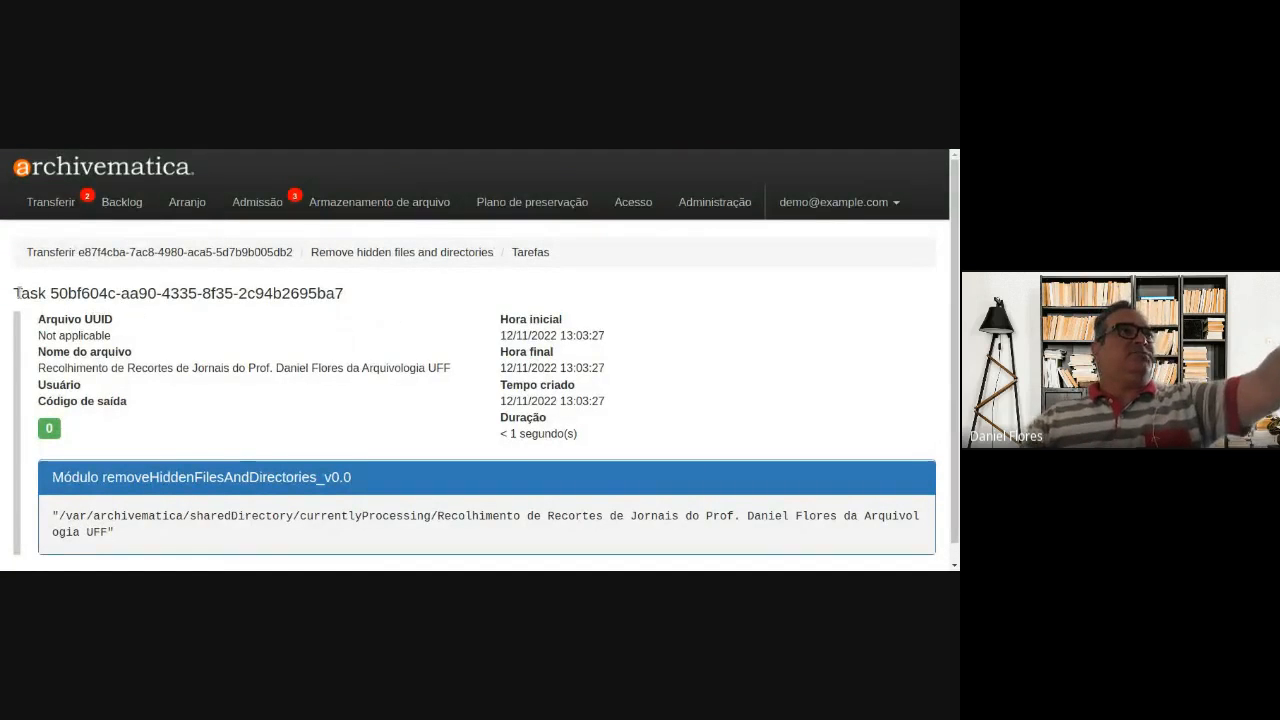
# - Review the hidden-files task's identifier, file UUID and start time, then close the detail page
pyautogui.moveTo(18, 291); pyautogui.dragTo(160, 293)
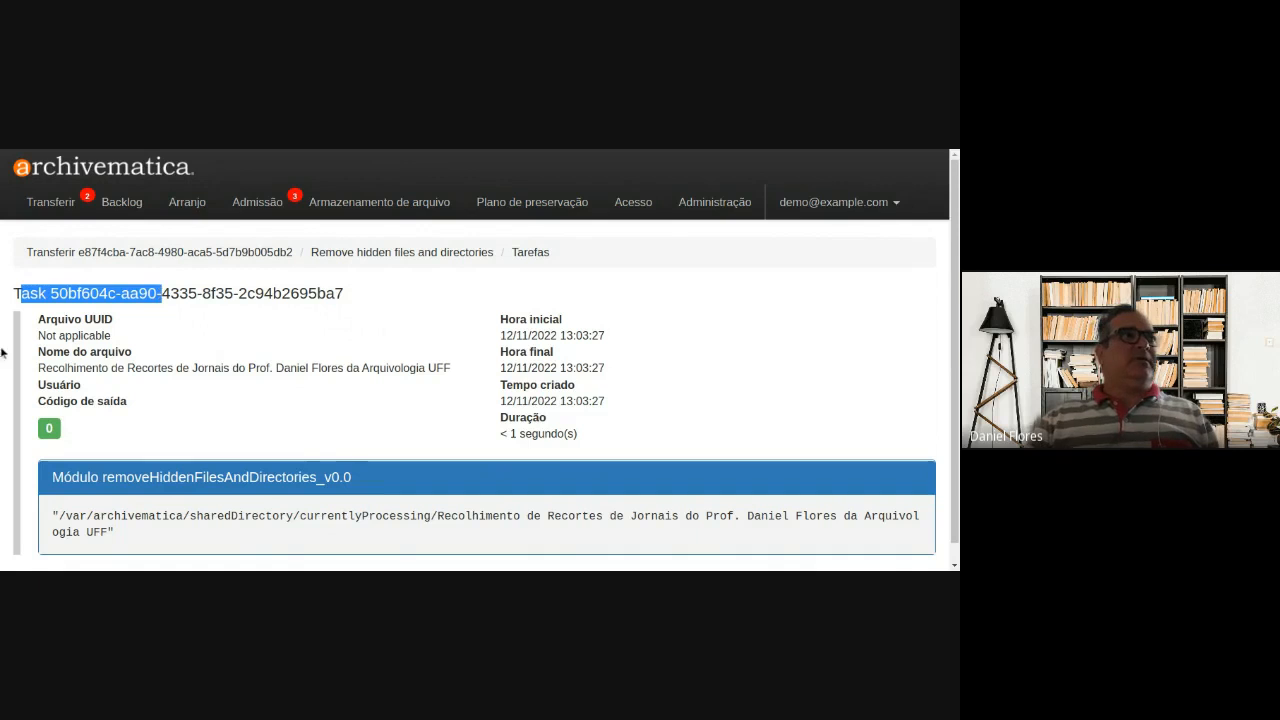
pyautogui.moveTo(58, 336); pyautogui.dragTo(124, 338)
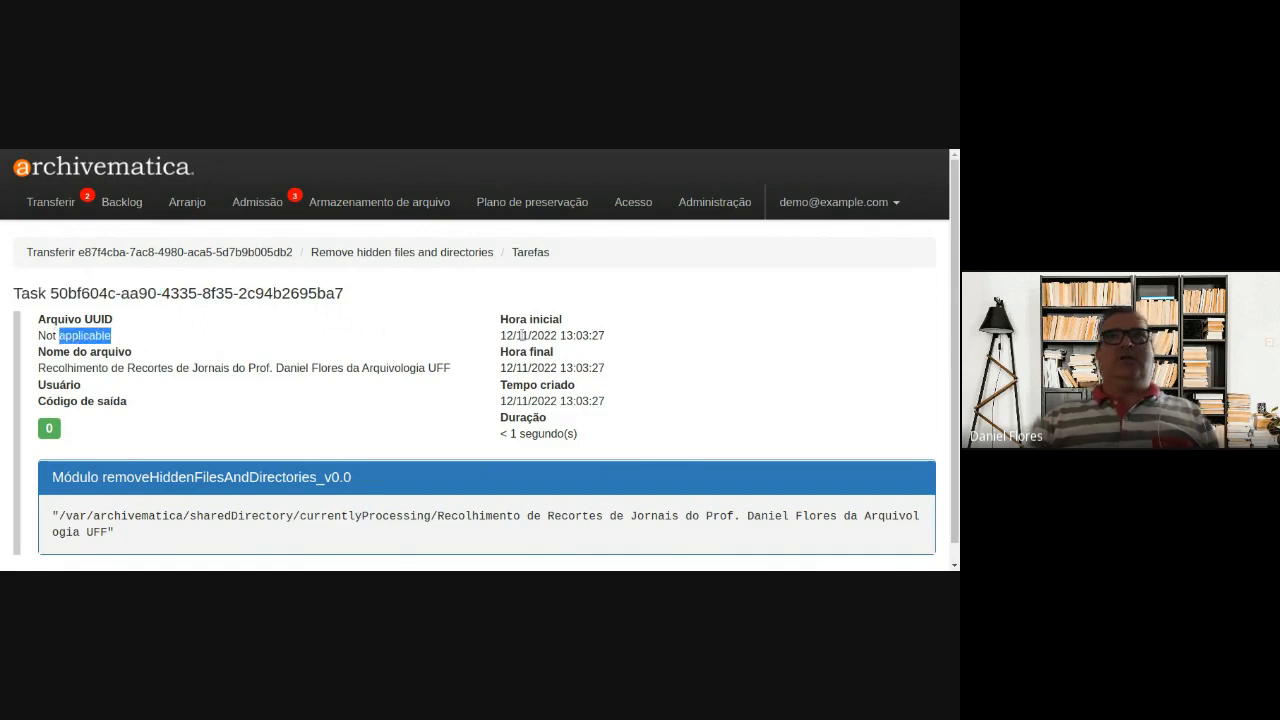
pyautogui.moveTo(521, 336); pyautogui.dragTo(600, 337)
pyautogui.scroll(-1, 530, 392)
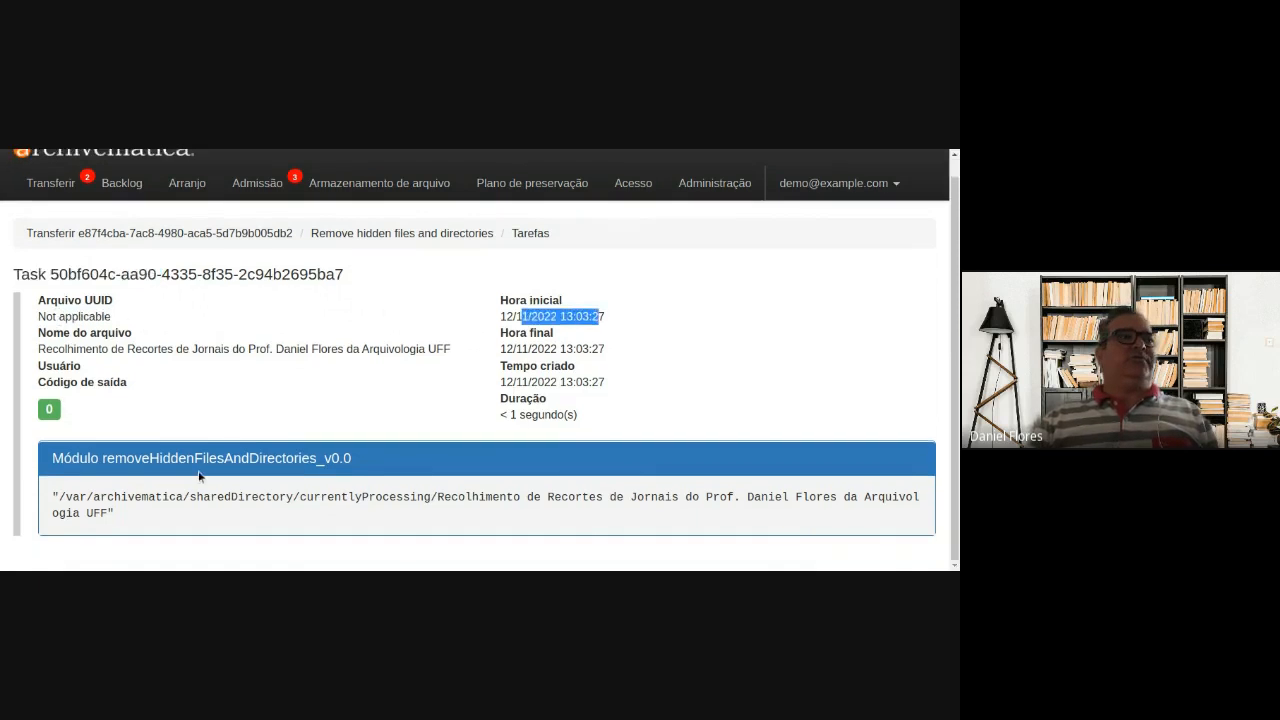
pyautogui.moveTo(121, 497); pyautogui.dragTo(437, 497)
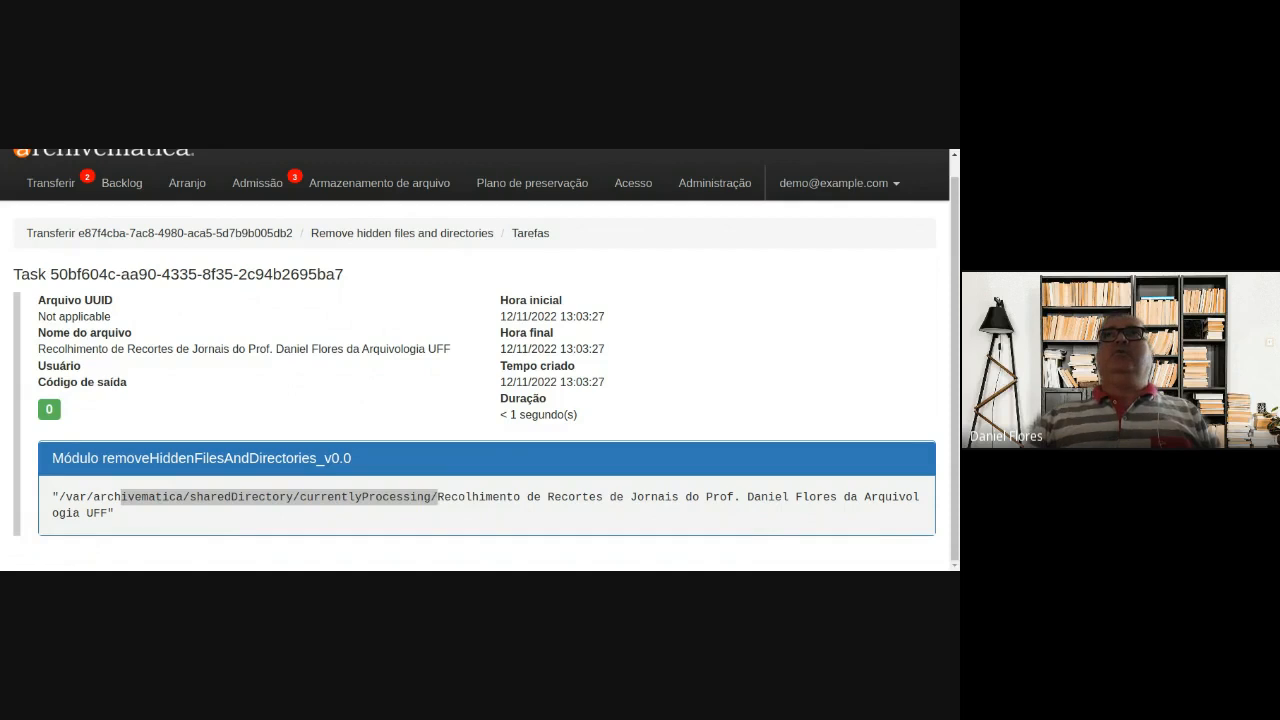
pyautogui.hotkey('ctrl', 'w')
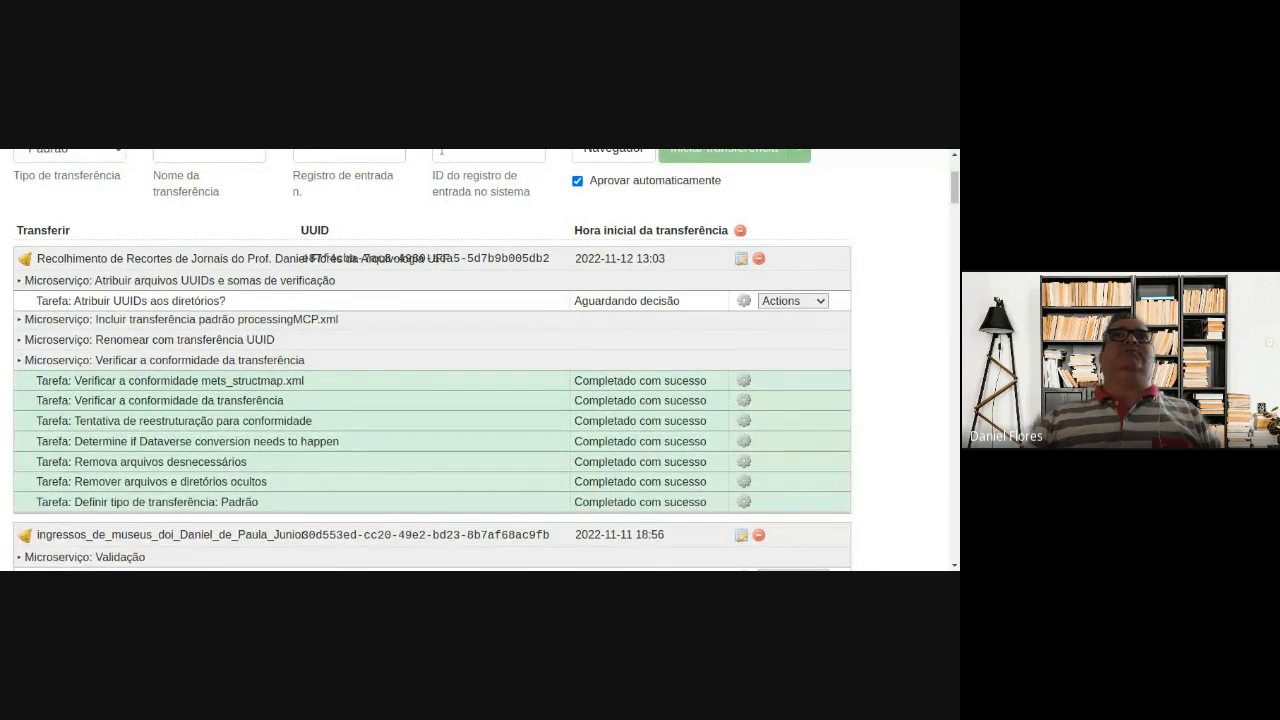
# - Scroll the transfer list to check completed tasks and the pending directory virus-scan question
pyautogui.scroll(1, 249, 367)
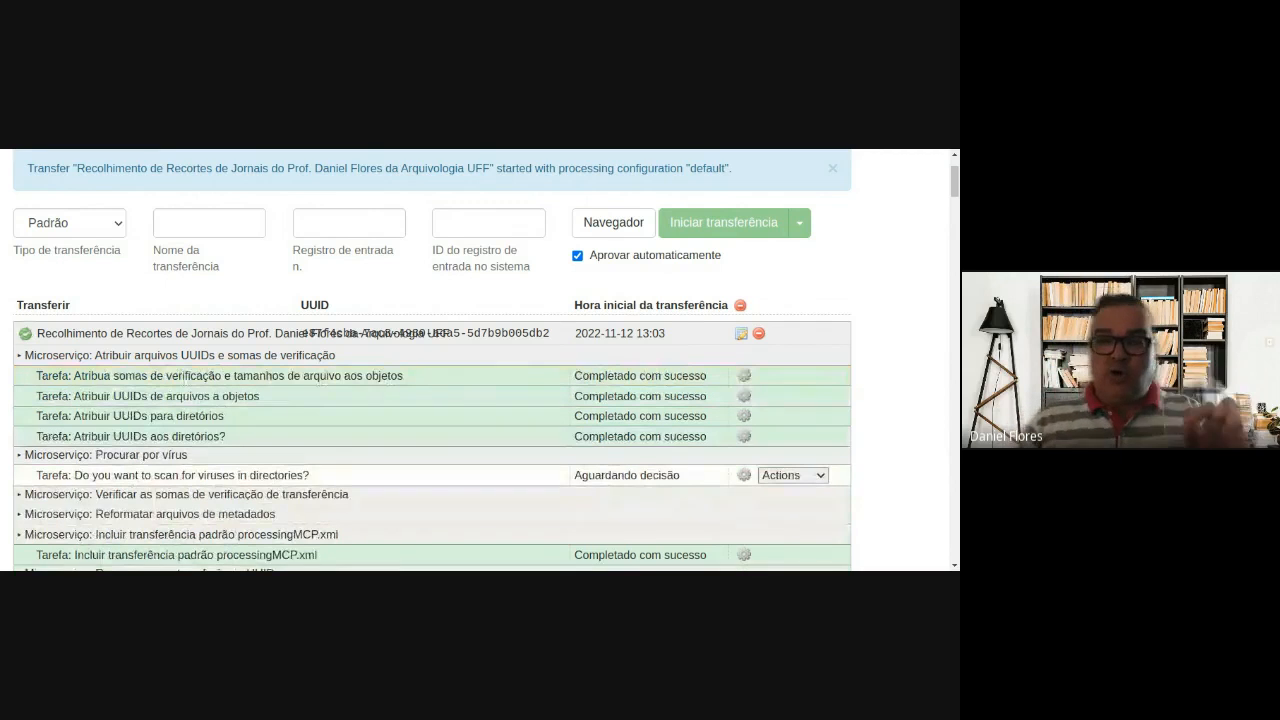
pyautogui.scroll(-1, 180, 432)
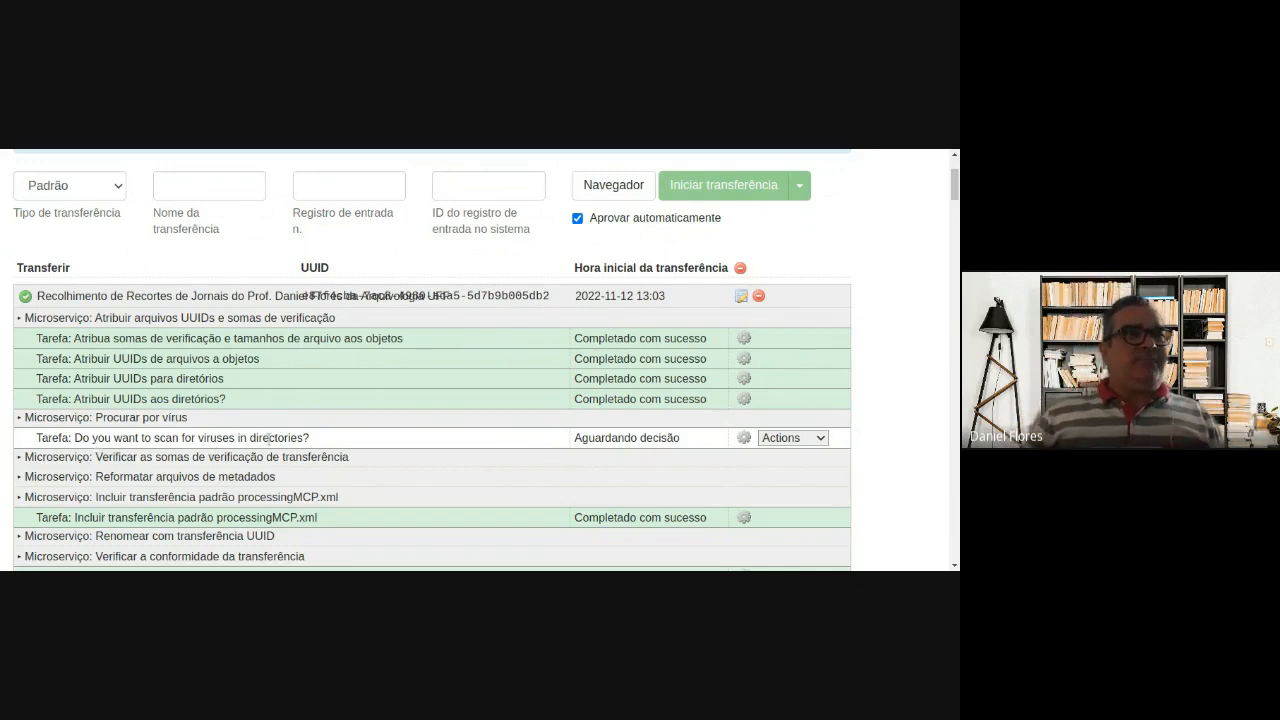
# - Approve virus scanning in directories and file format identification, then locate the policy-check decision
pyautogui.click(783, 437)
pyautogui.click(785, 473)
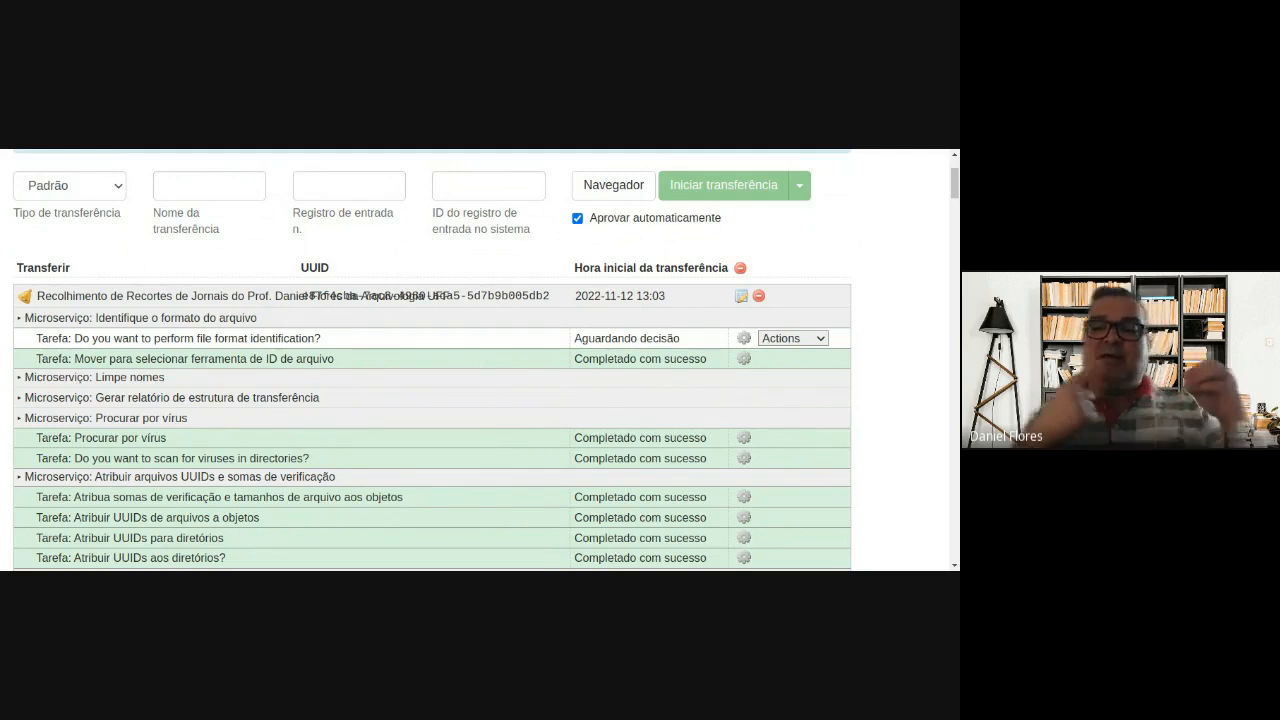
pyautogui.click(789, 338)
pyautogui.click(784, 364)
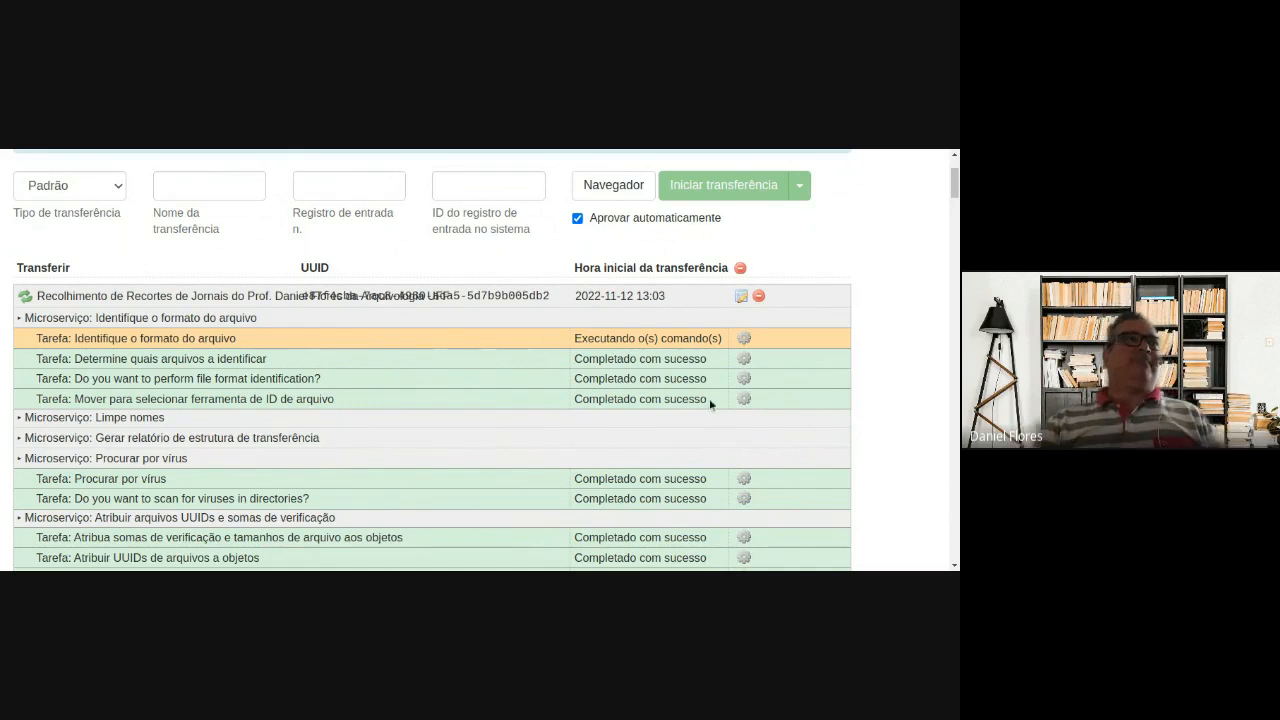
pyautogui.scroll(1, 190, 385)
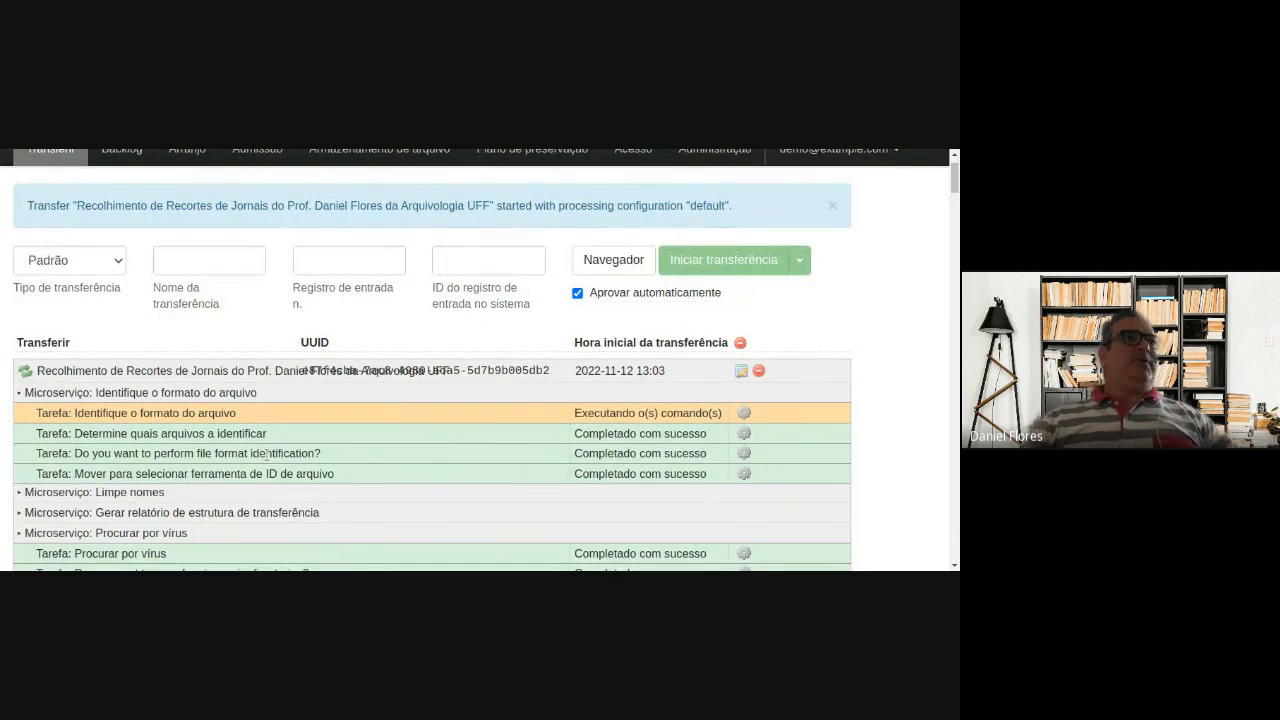
pyautogui.scroll(-1, 278, 427)
pyautogui.scroll(-2, 278, 427)
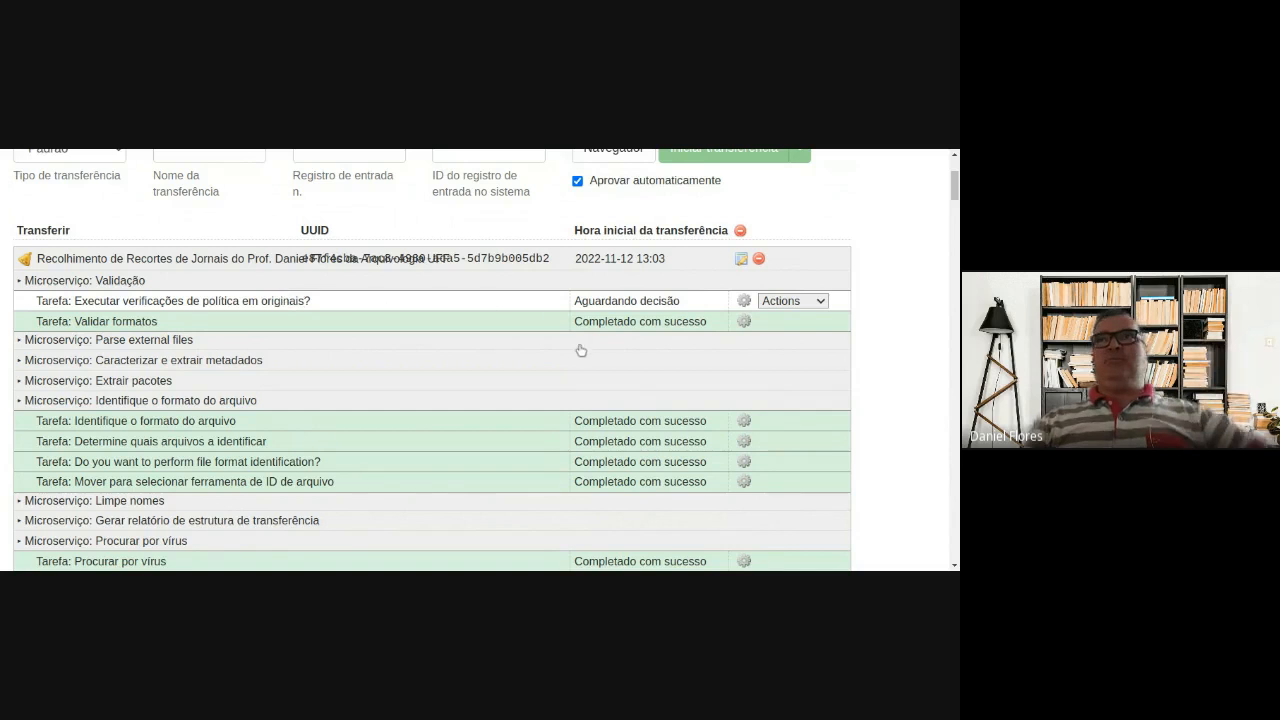
pyautogui.scroll(1, 705, 325)
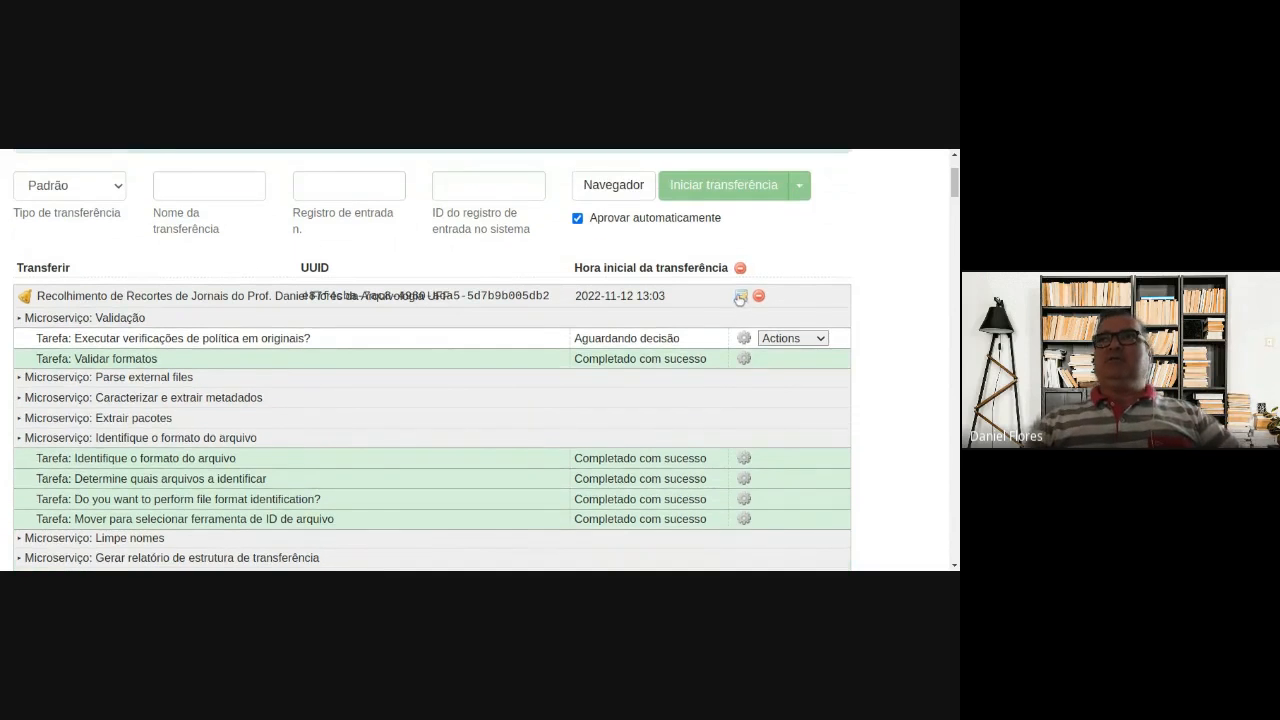
# - Open the clippings transfer's detail page and point out its Microserviços section
pyautogui.click(741, 297)
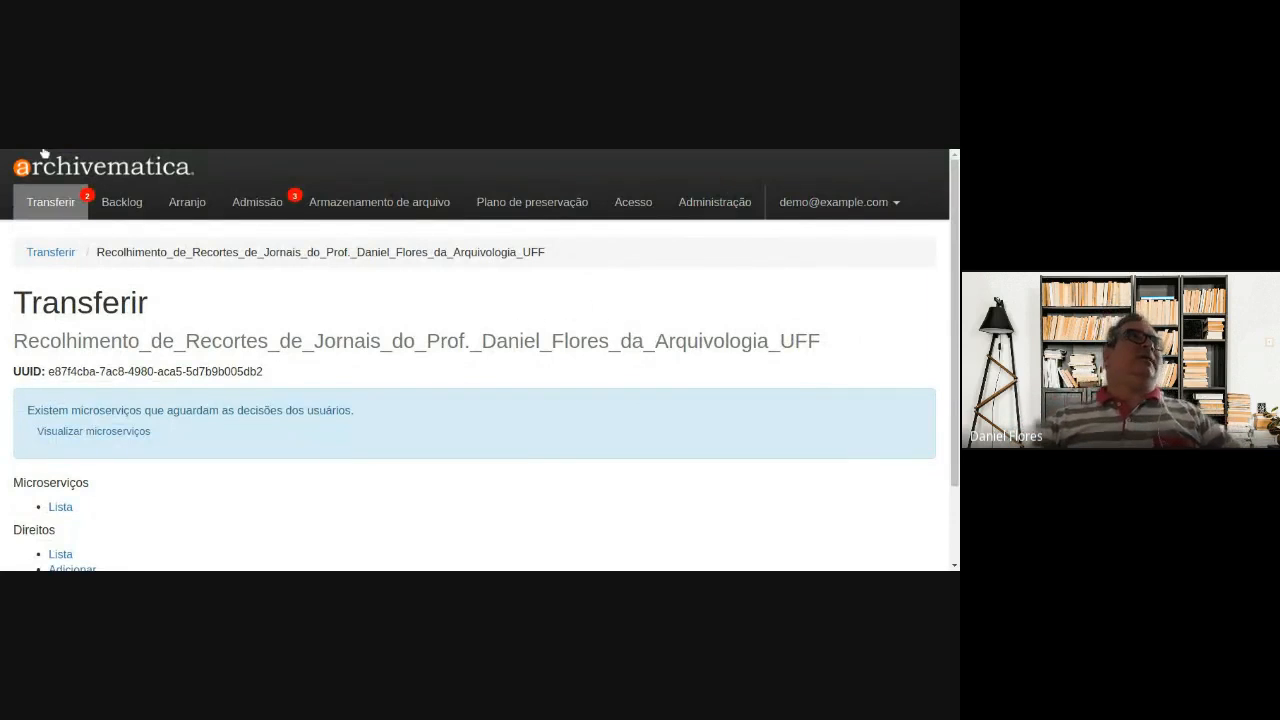
pyautogui.hotkey('alt', 'Left')
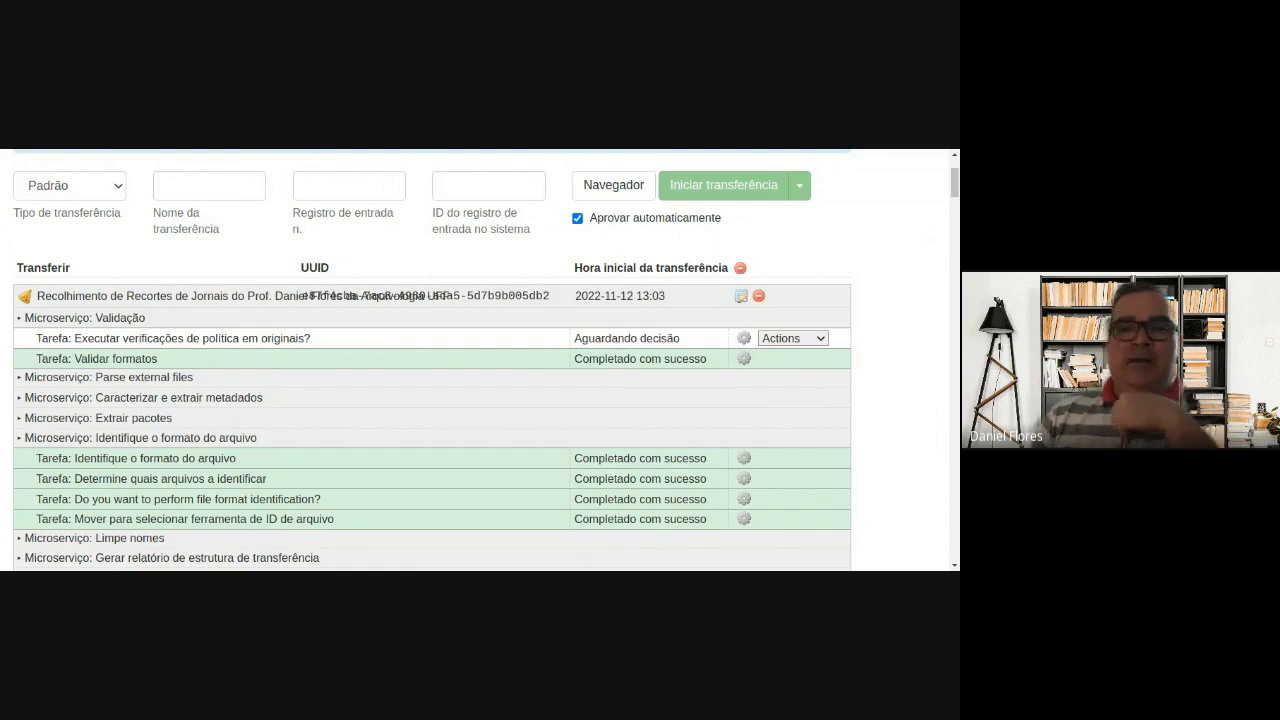
pyautogui.click(741, 297)
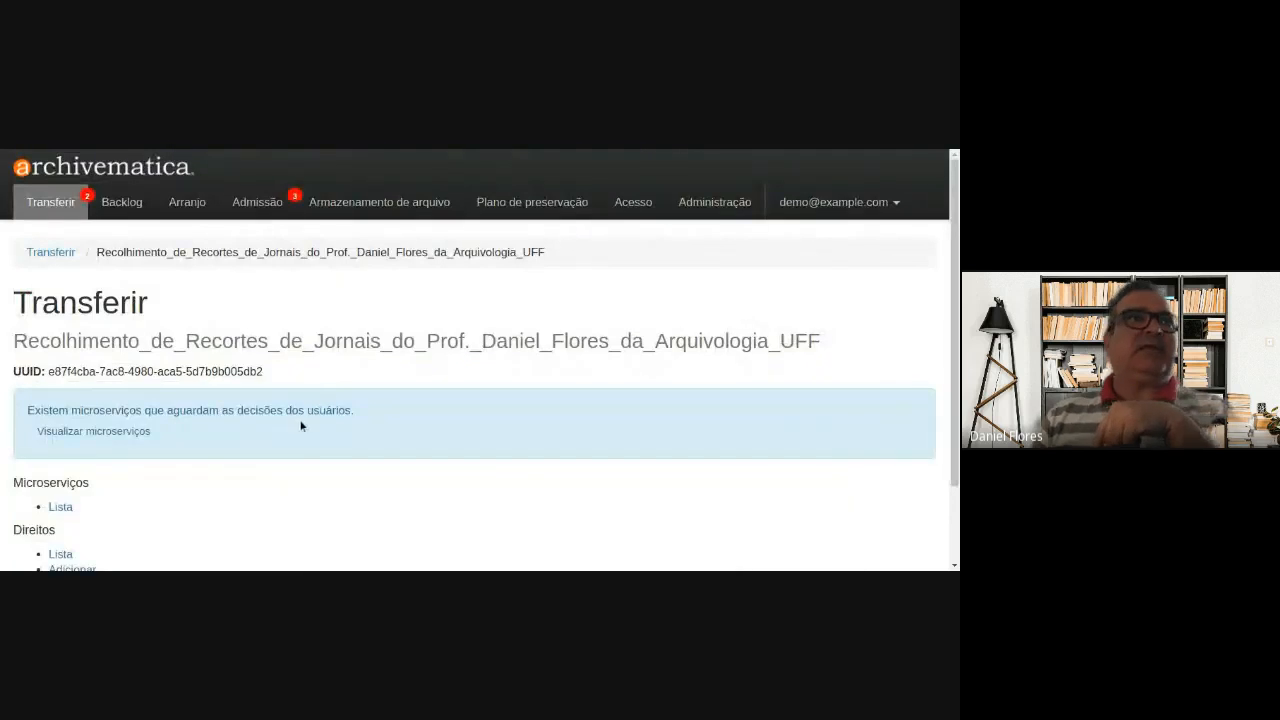
pyautogui.scroll(-2, 220, 400)
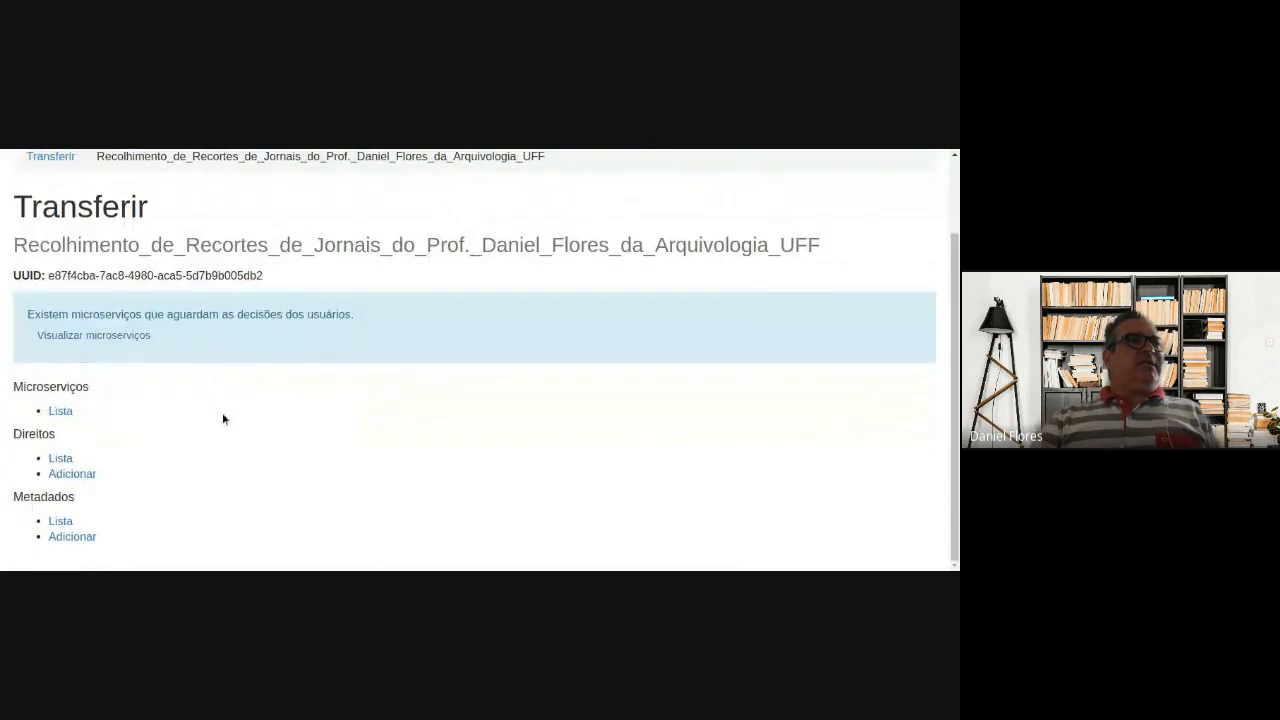
pyautogui.moveTo(22, 387); pyautogui.dragTo(89, 405)
# - Browse the transfer's microservices list, then open its still-empty Metadados list
pyautogui.click(60, 412)
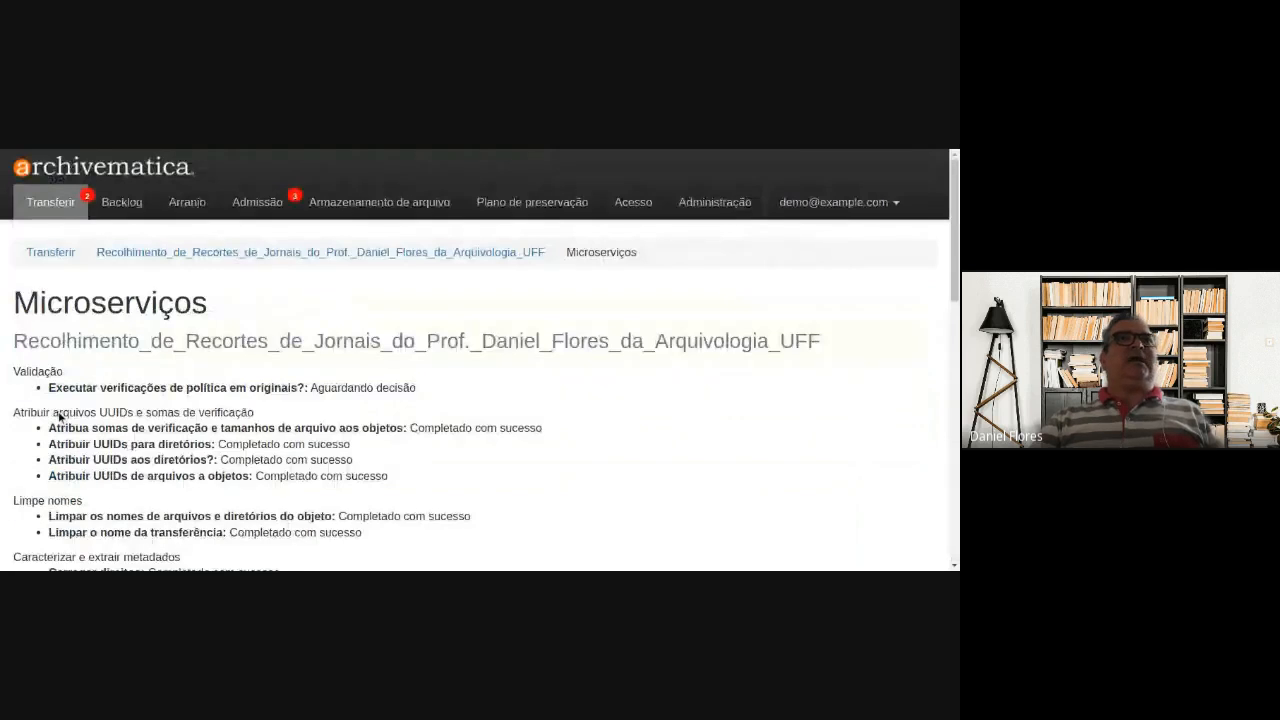
pyautogui.scroll(-3, 283, 424)
pyautogui.scroll(-10, 283, 424)
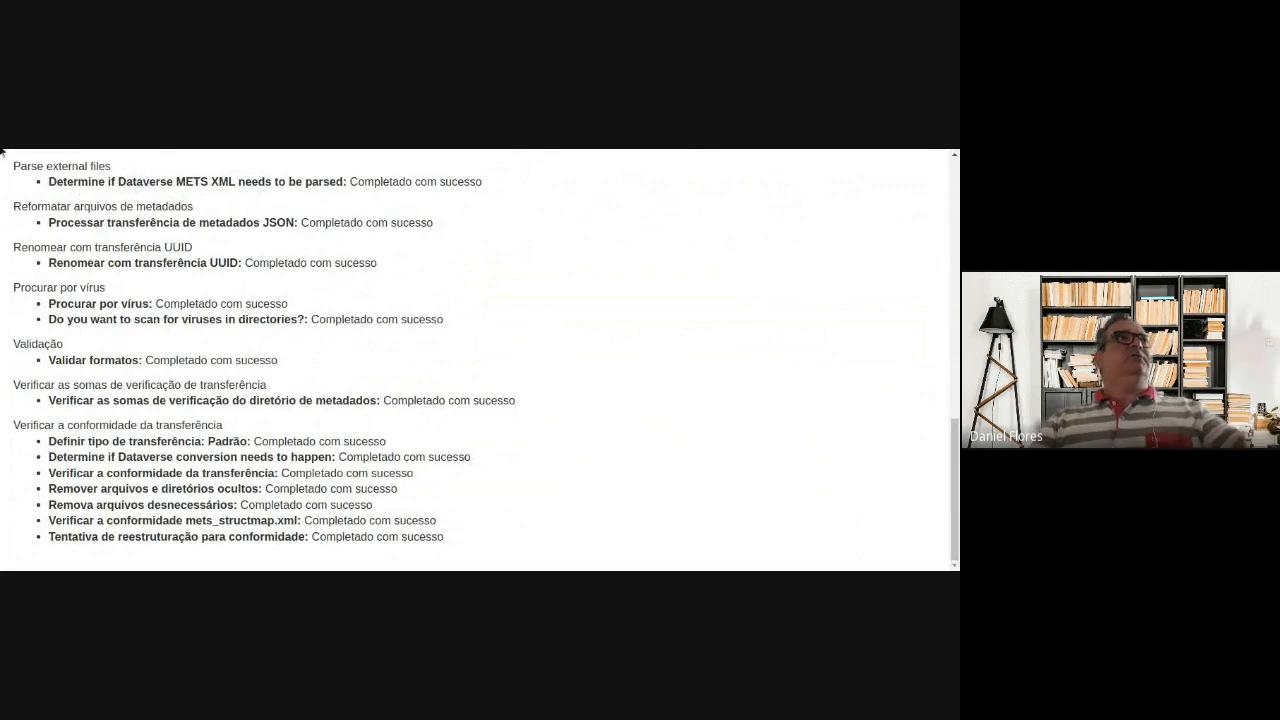
pyautogui.hotkey('alt', 'Left')
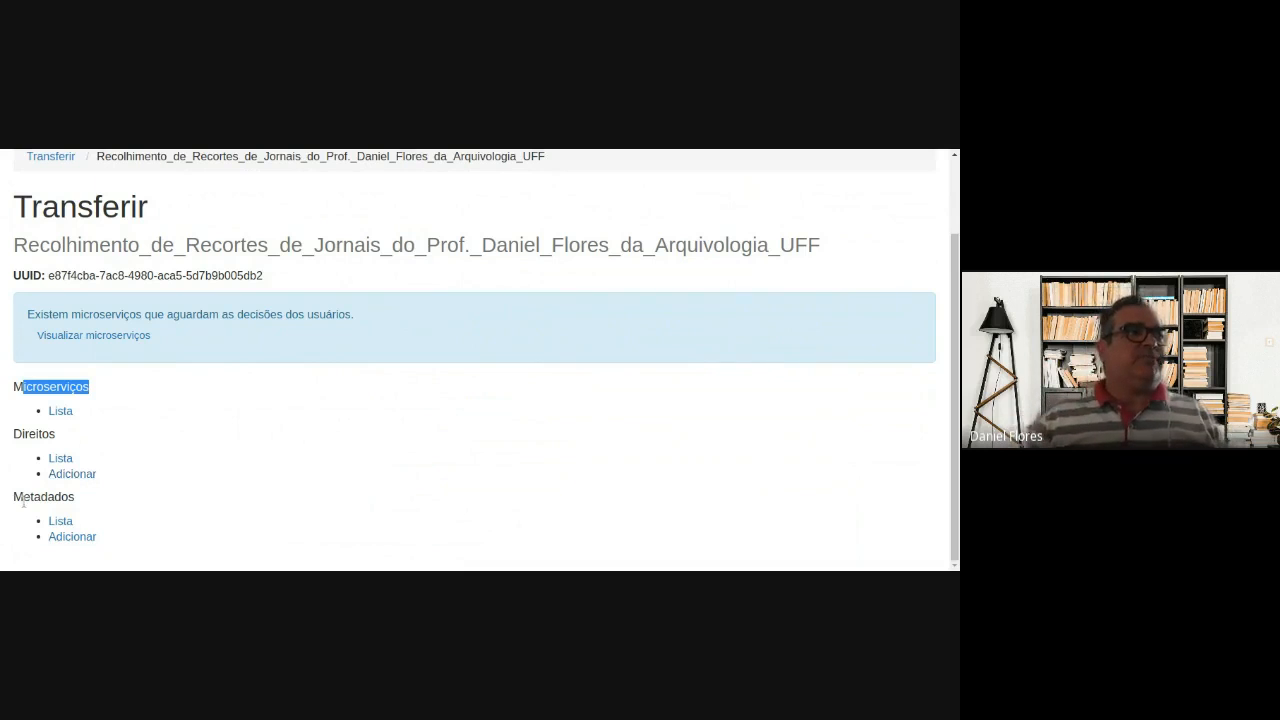
pyautogui.moveTo(29, 497); pyautogui.dragTo(90, 495)
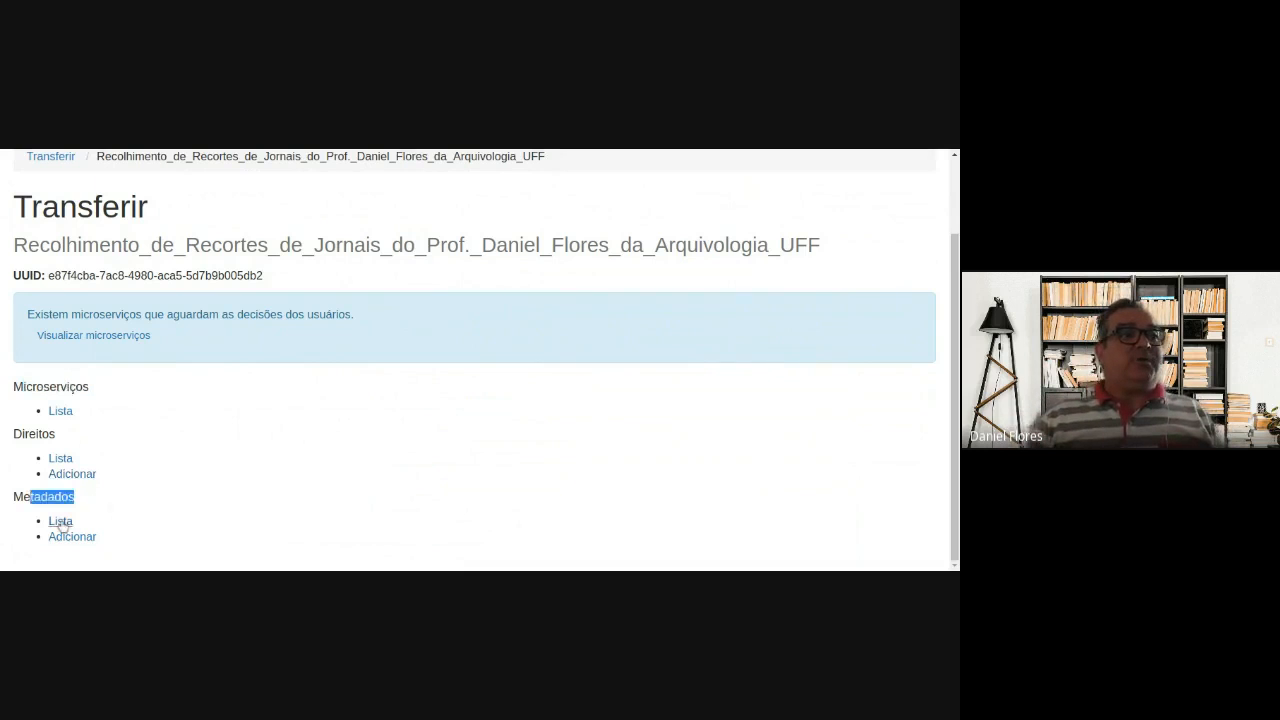
pyautogui.click(60, 522)
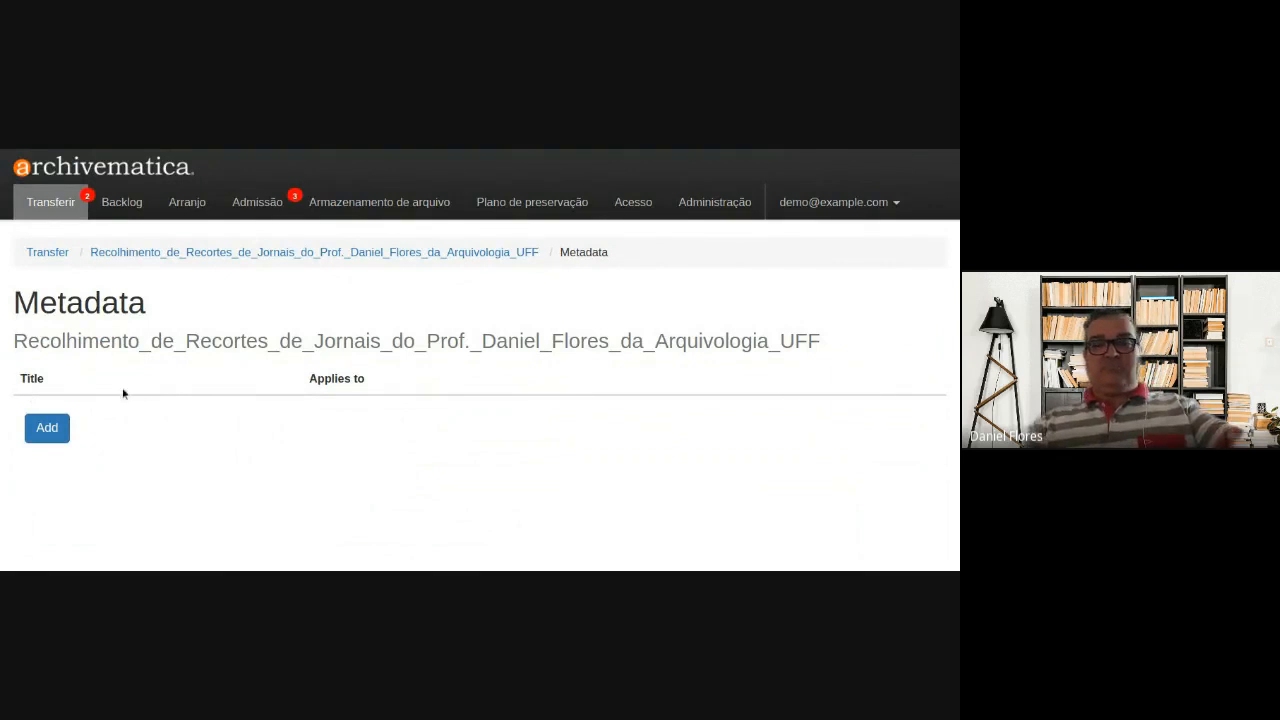
# - Open the transfer's add-metadata form and enter the creator's name as Creator
pyautogui.click(27, 150)
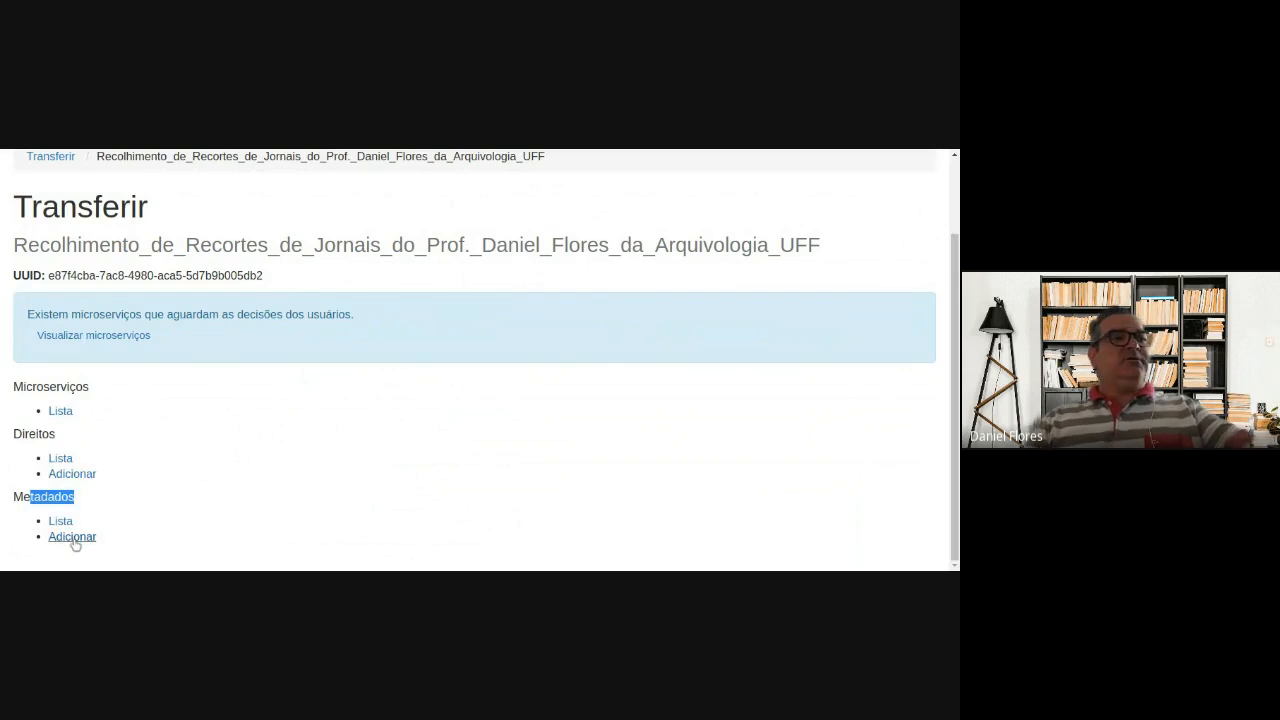
pyautogui.click(120, 537)
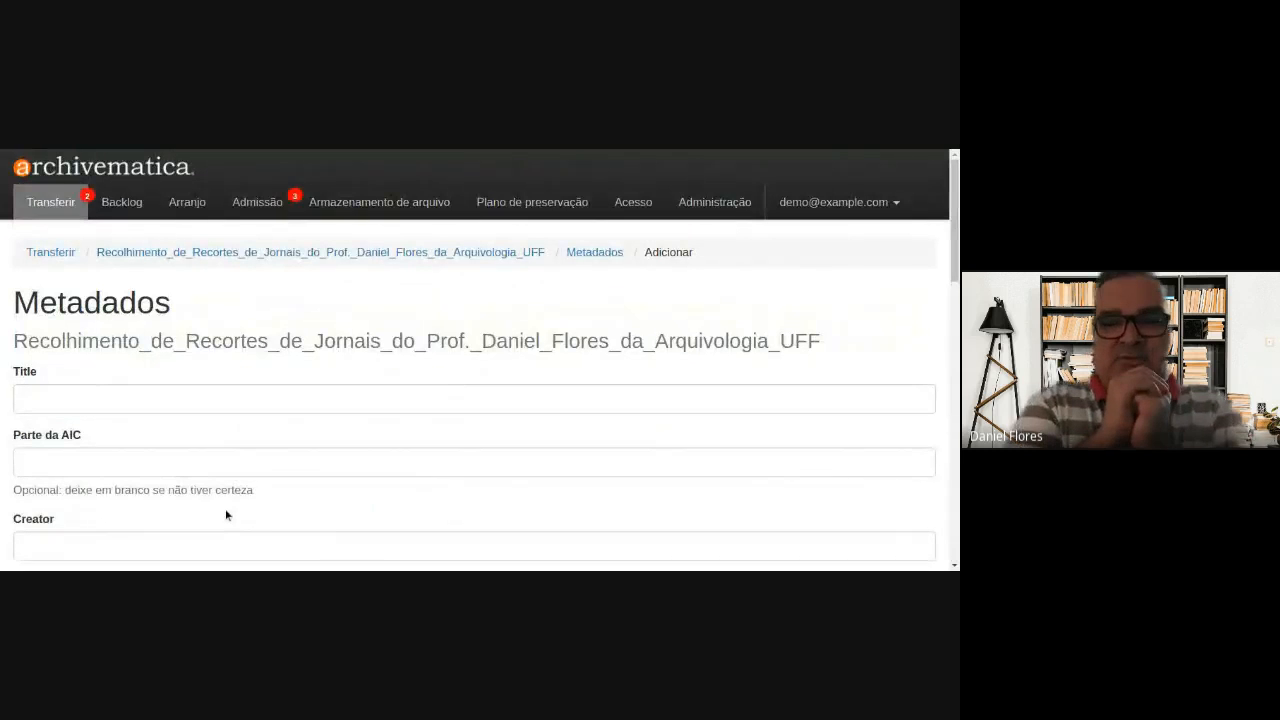
pyautogui.scroll(-3, 134, 418)
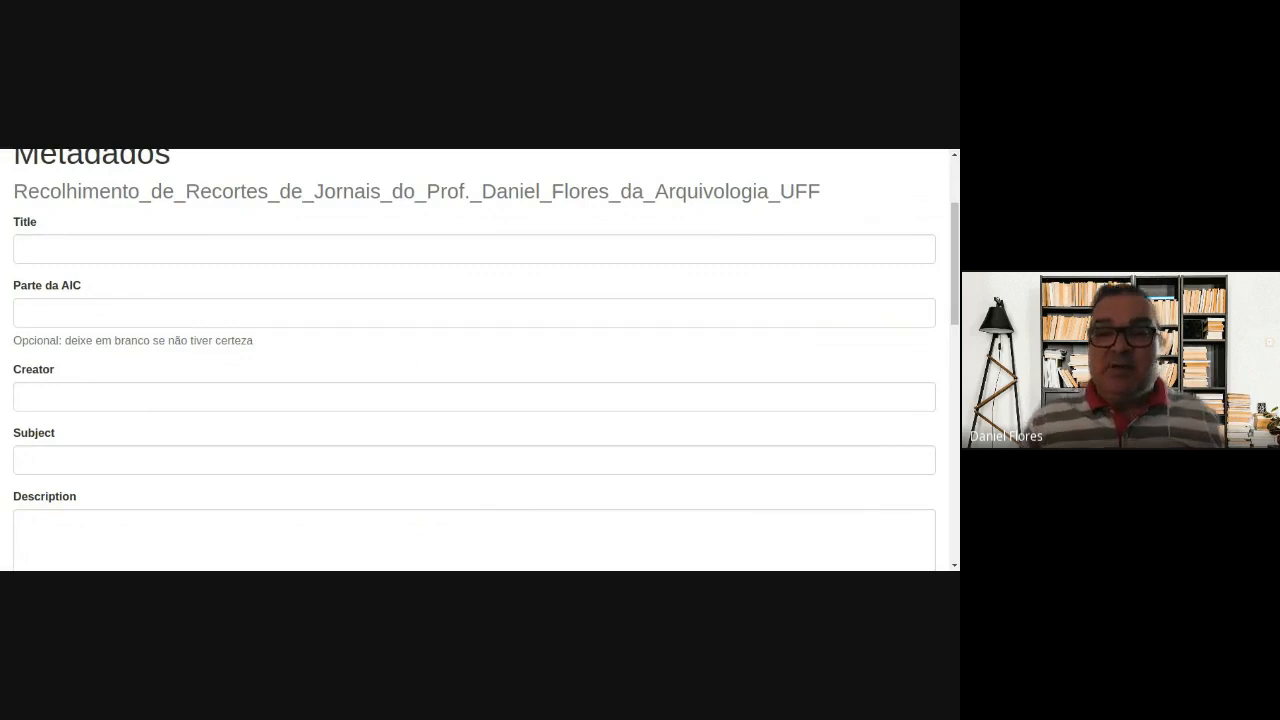
pyautogui.click(56, 247)
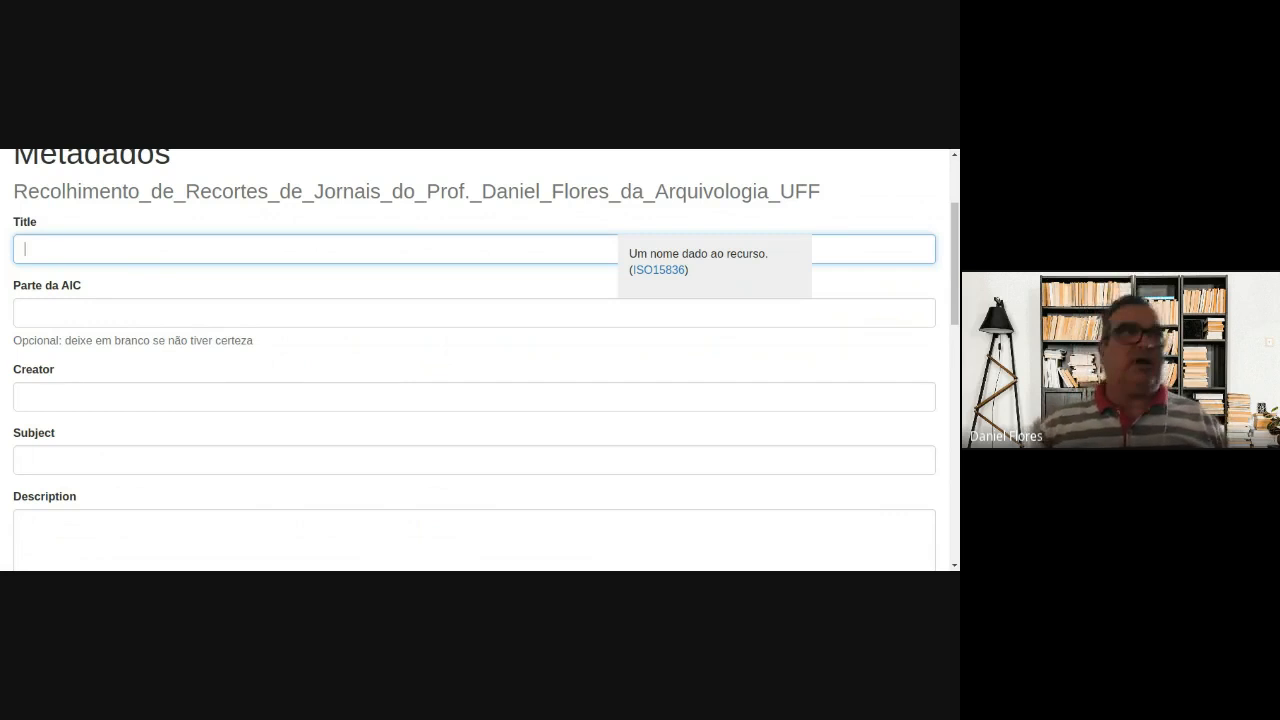
pyautogui.click(77, 396)
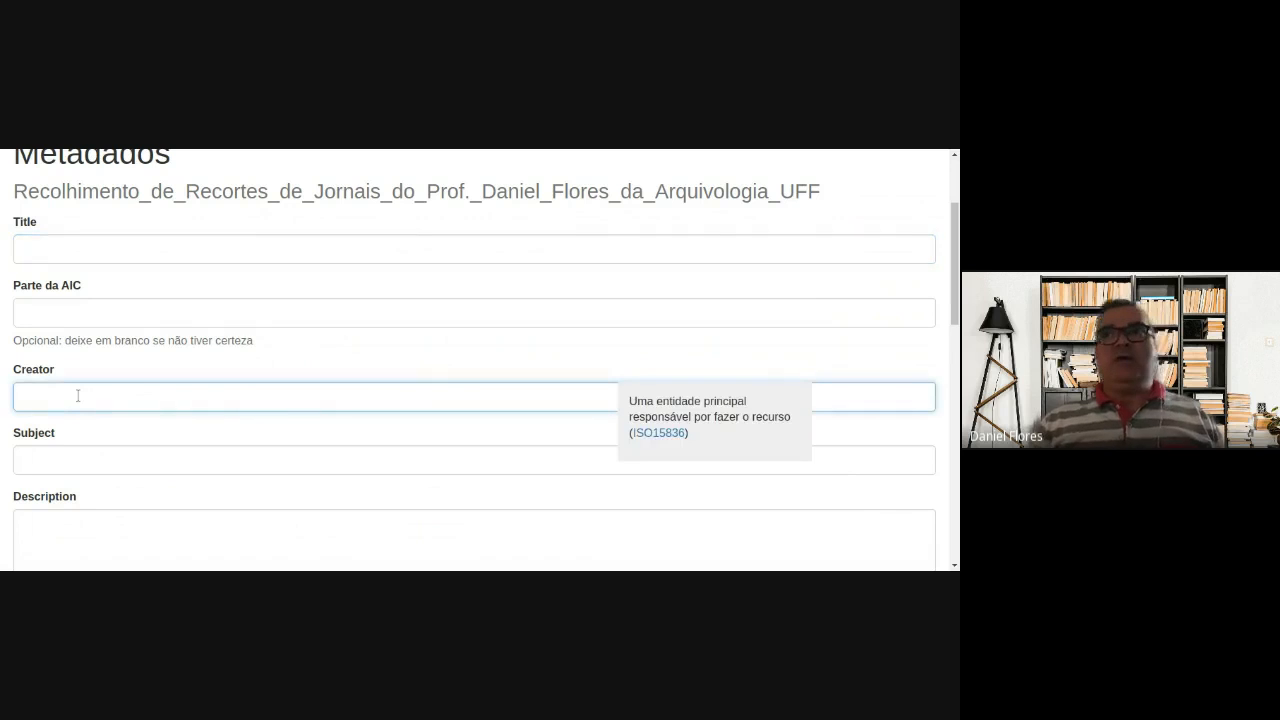
pyautogui.write('Prof. Daniel')
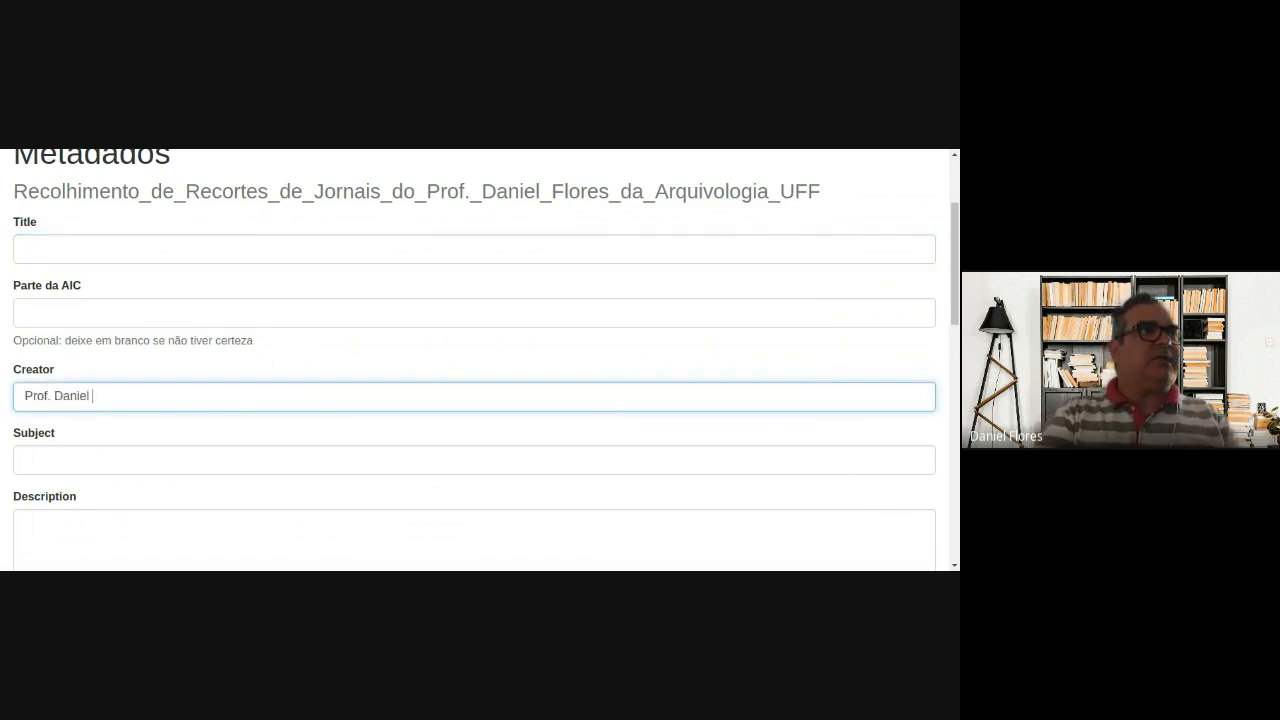
pyautogui.write(' Flores')
# - Set the Subject to newspaper clippings from the professor's private collection and create the entry
pyautogui.click(59, 466)
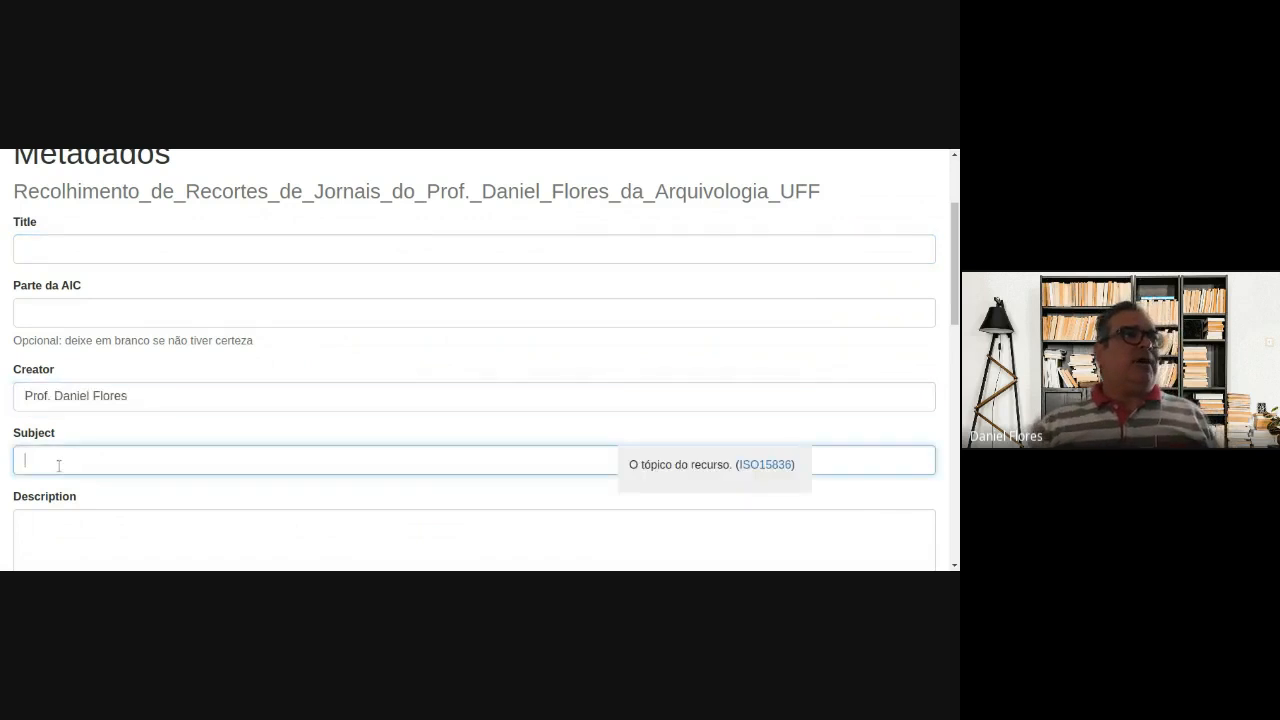
pyautogui.write('Re')
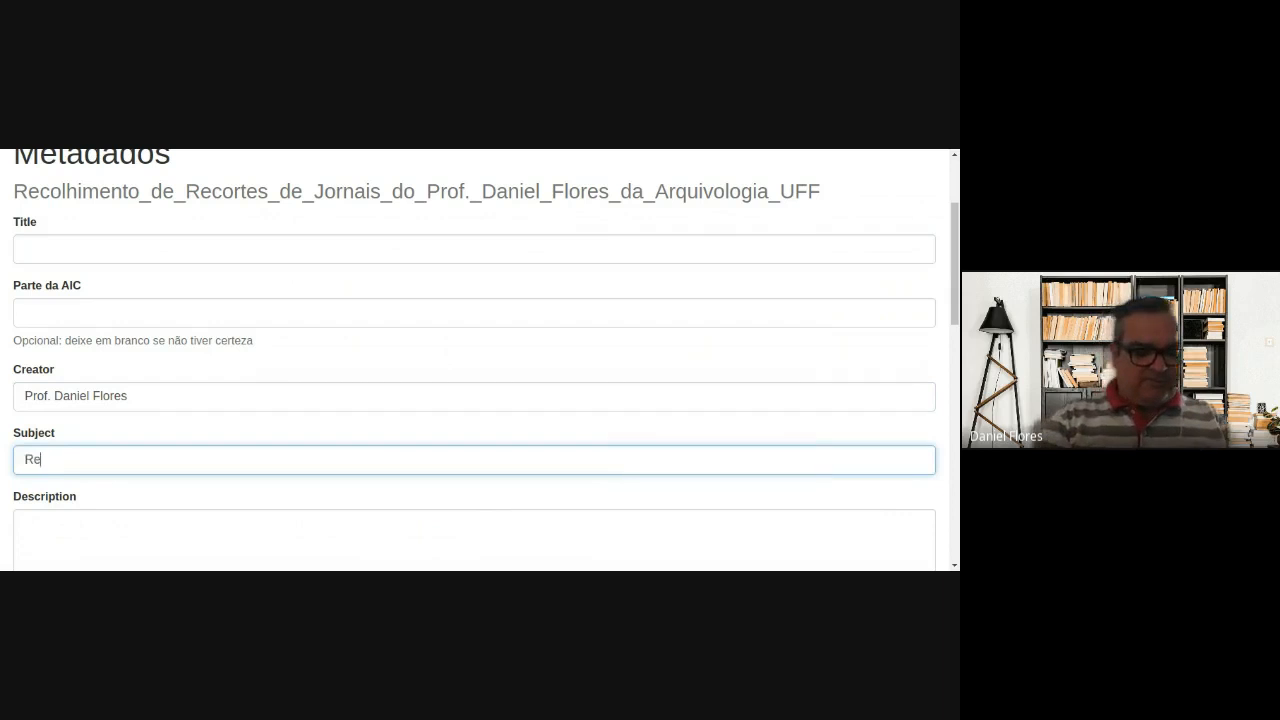
pyautogui.write('cortes de Jorna')
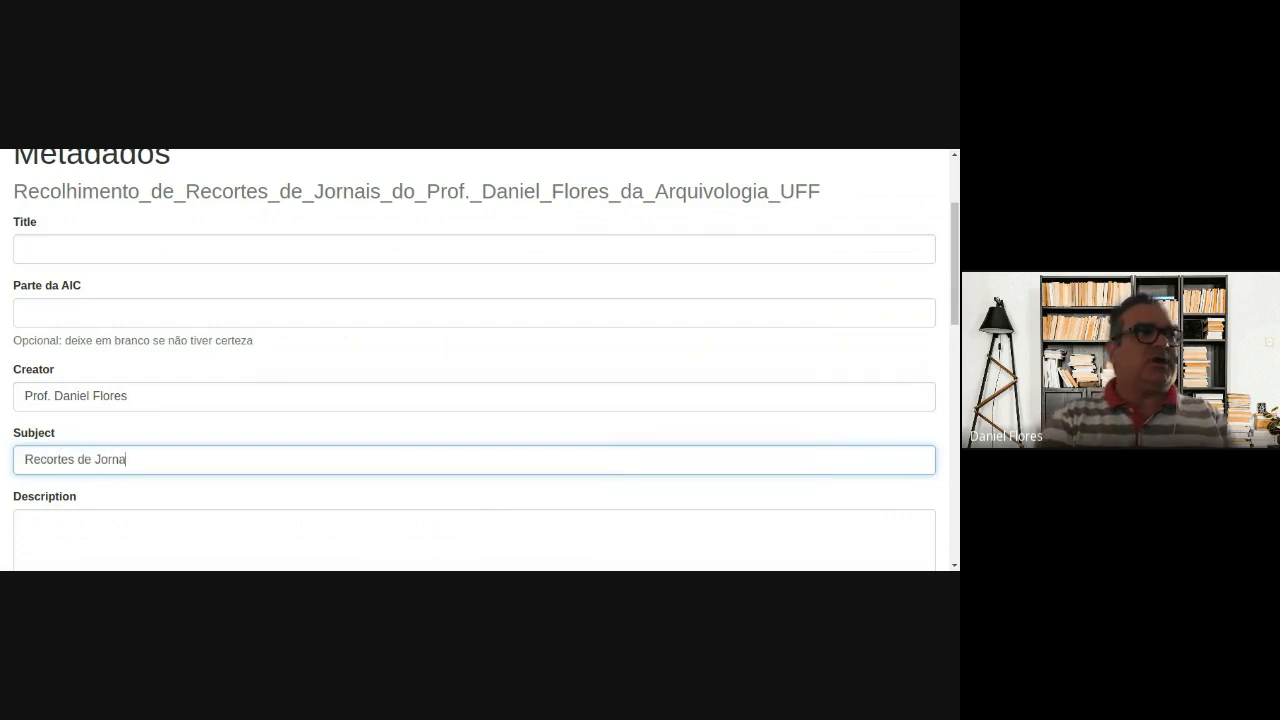
pyautogui.write('l do ace')
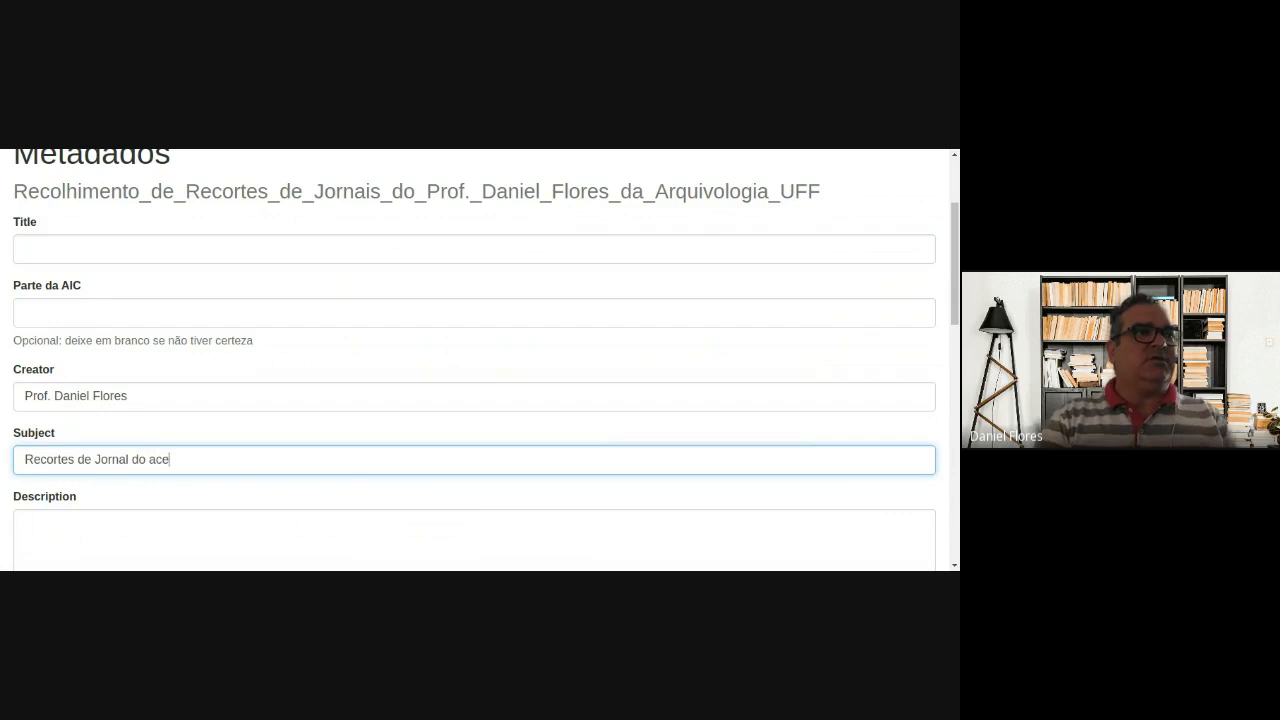
pyautogui.press('BackSpace')
pyautogui.press('BackSpace')
pyautogui.press('BackSpace')
pyautogui.write('Acervo Priv')
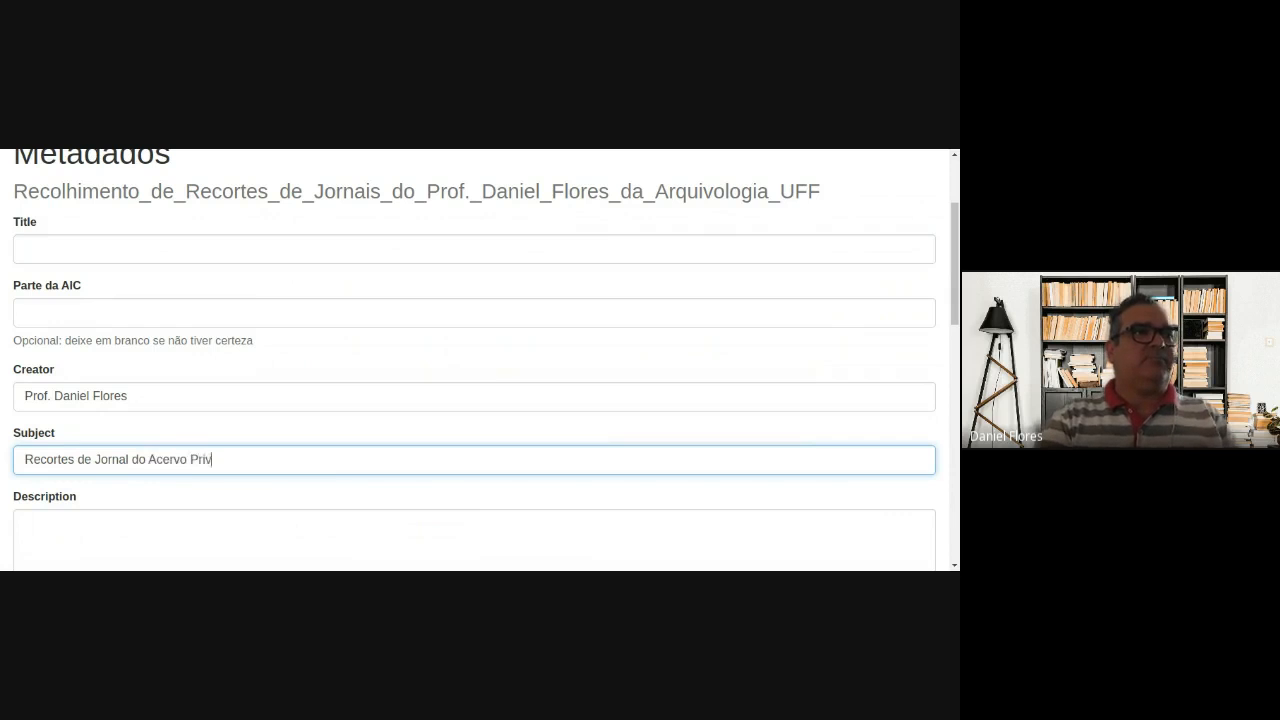
pyautogui.write('ado do Prof. Daniel Flores')
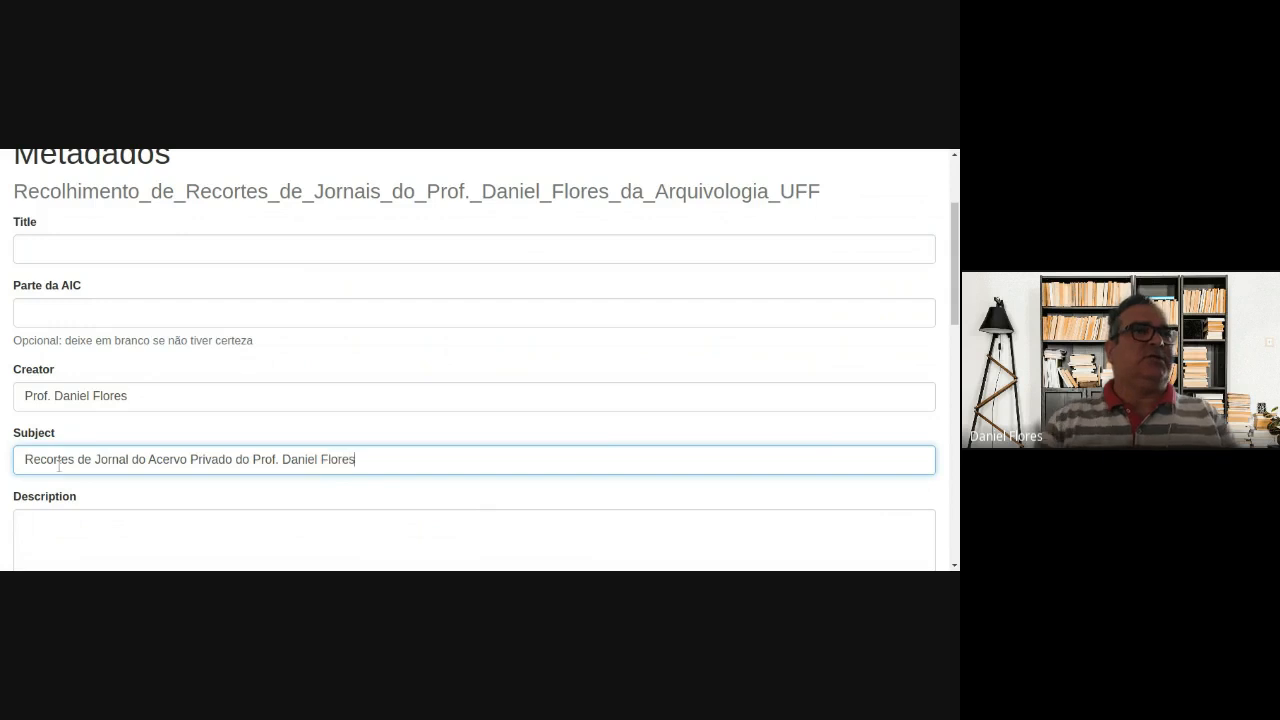
pyautogui.scroll(-3, 59, 466)
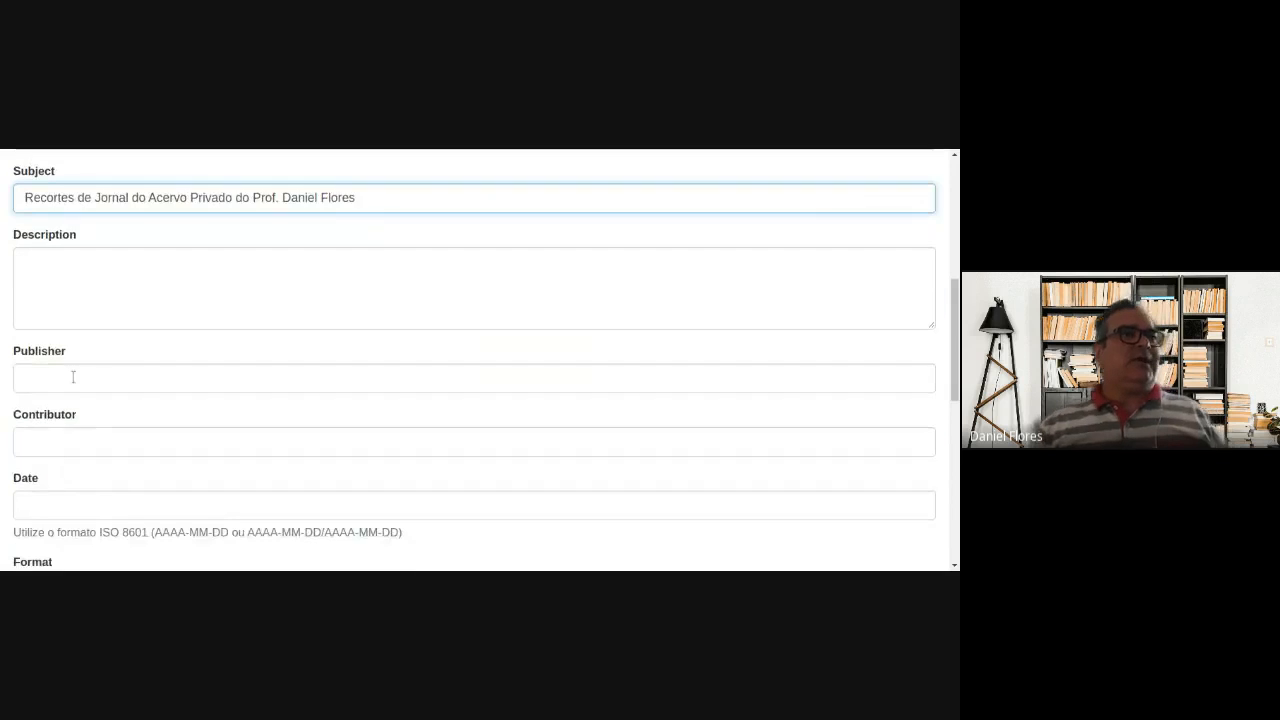
pyautogui.click(100, 302)
pyautogui.scroll(-2, 80, 371)
pyautogui.scroll(-4, 81, 374)
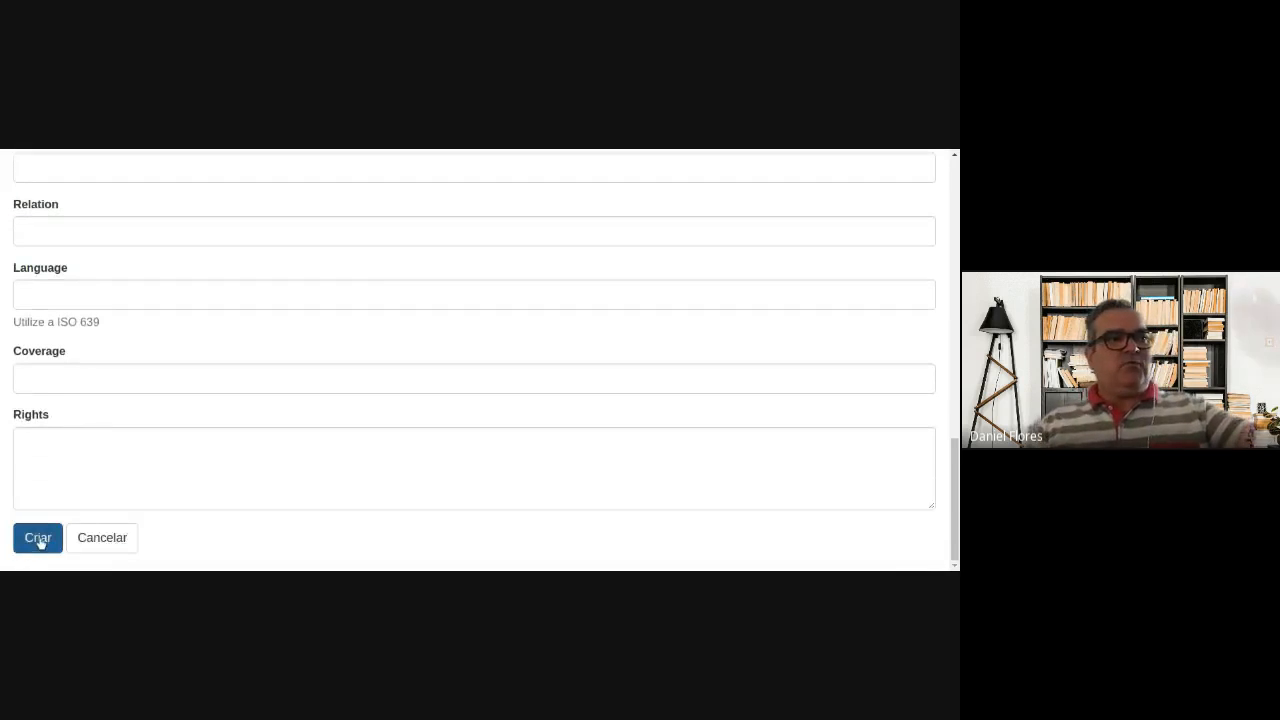
pyautogui.click(38, 539)
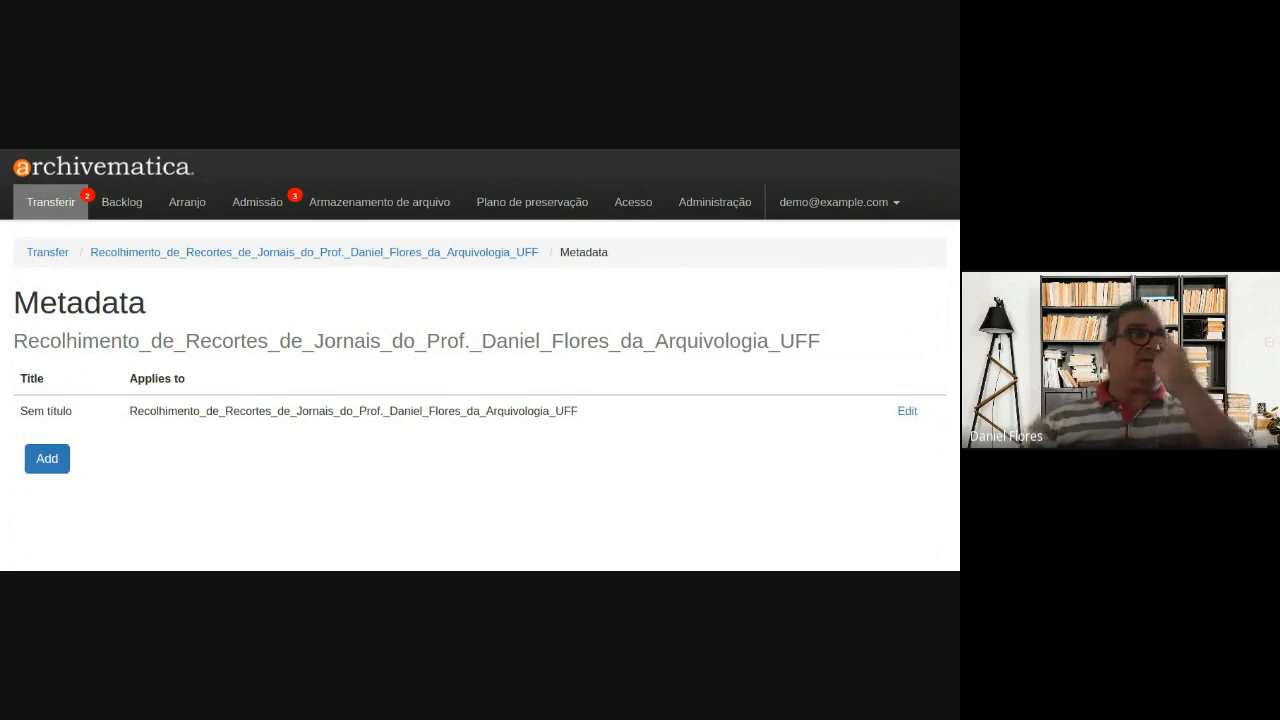
# - Recheck the clippings transfer's untitled metadata entry, then return to the Transferir list
pyautogui.moveTo(33, 410); pyautogui.dragTo(72, 411)
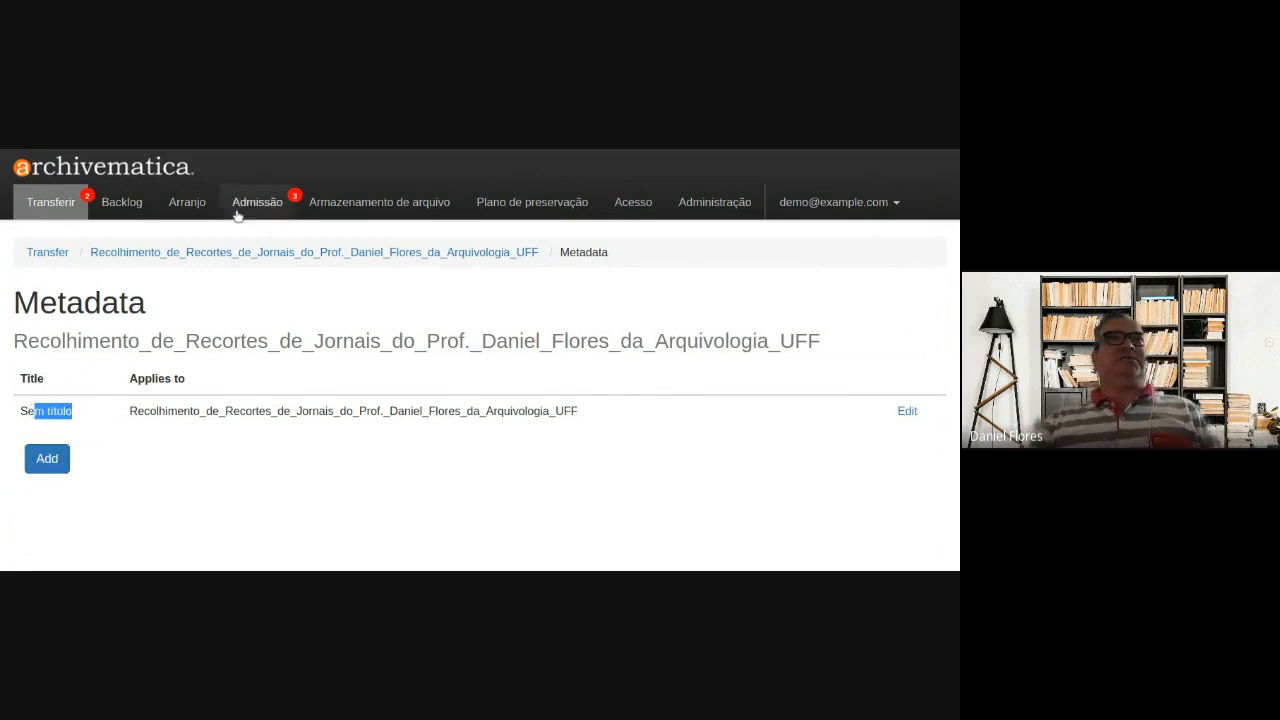
pyautogui.click(43, 204)
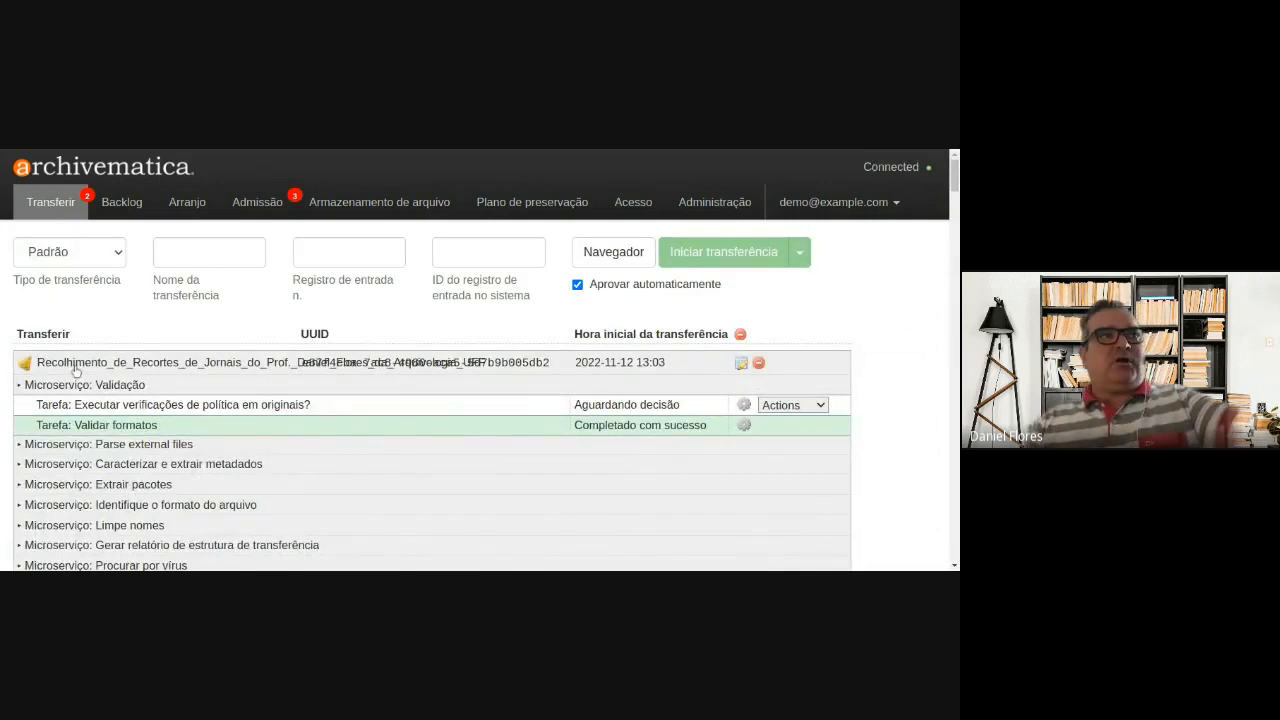
pyautogui.click(741, 363)
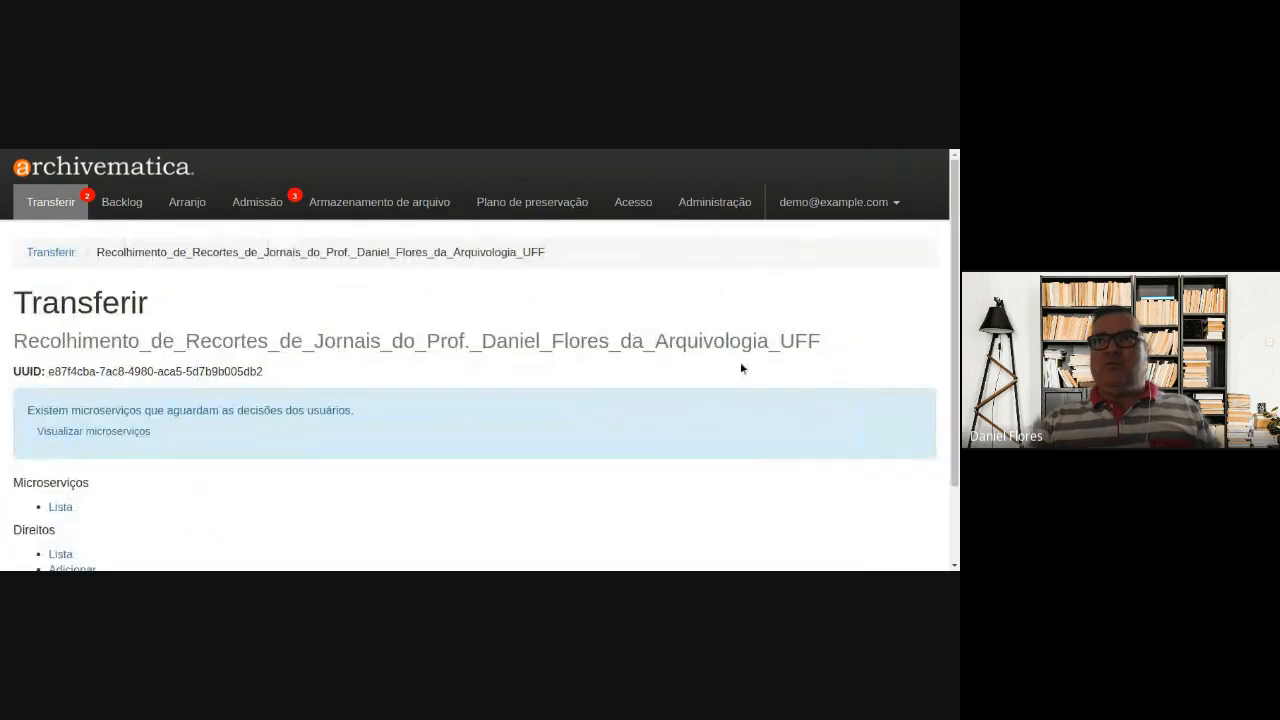
pyautogui.scroll(-2, 220, 460)
pyautogui.click(66, 522)
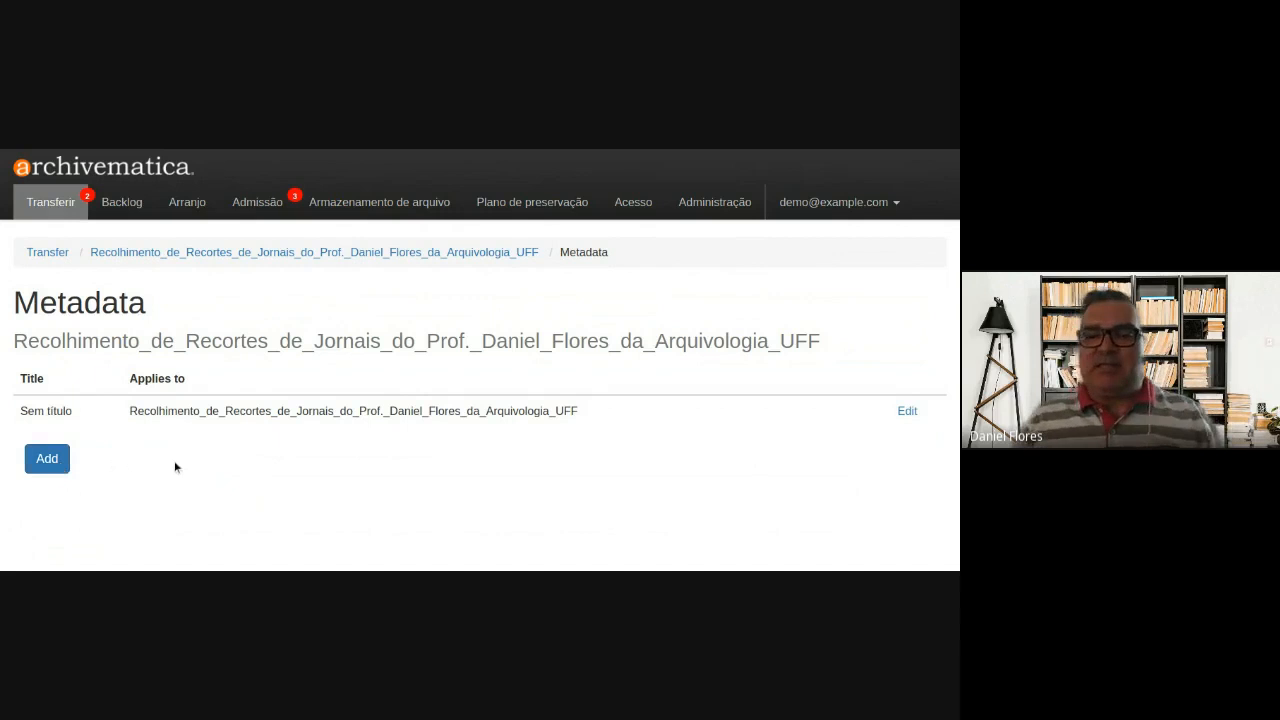
pyautogui.click(50, 205)
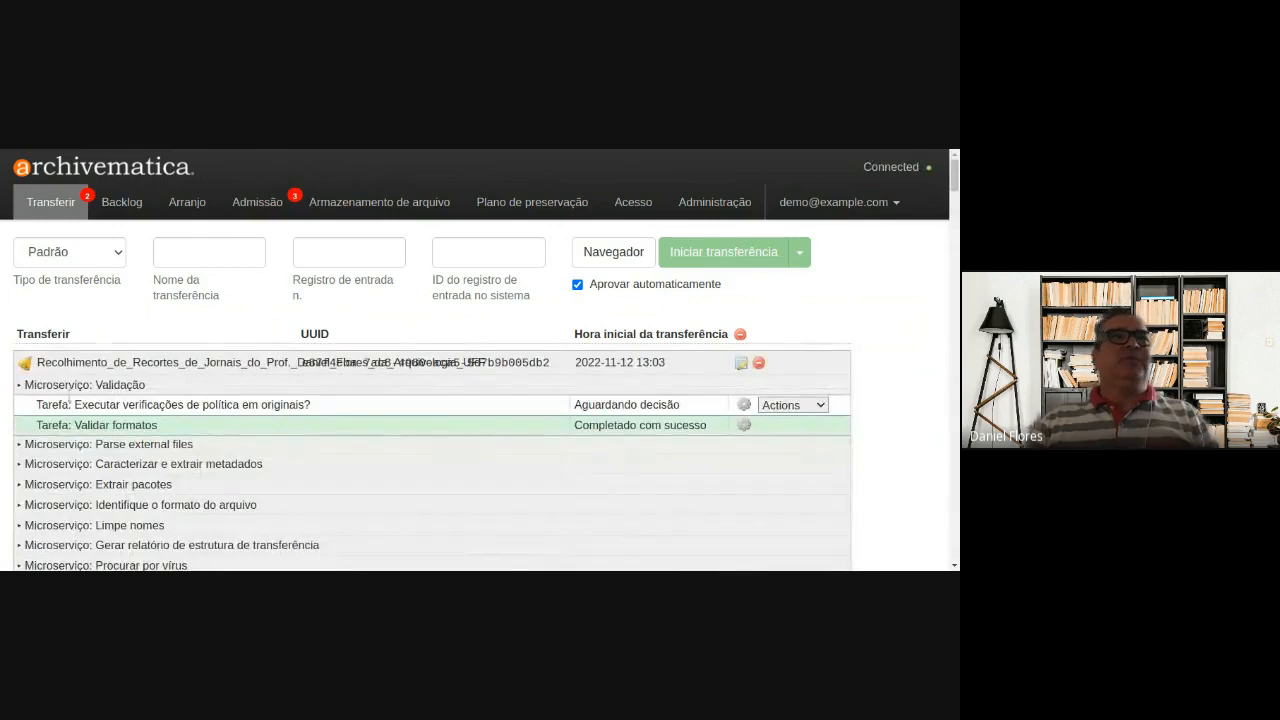
# - Approve the originals policy-check decision and create the SIP, then view the Admissão page
pyautogui.moveTo(139, 404); pyautogui.dragTo(195, 402)
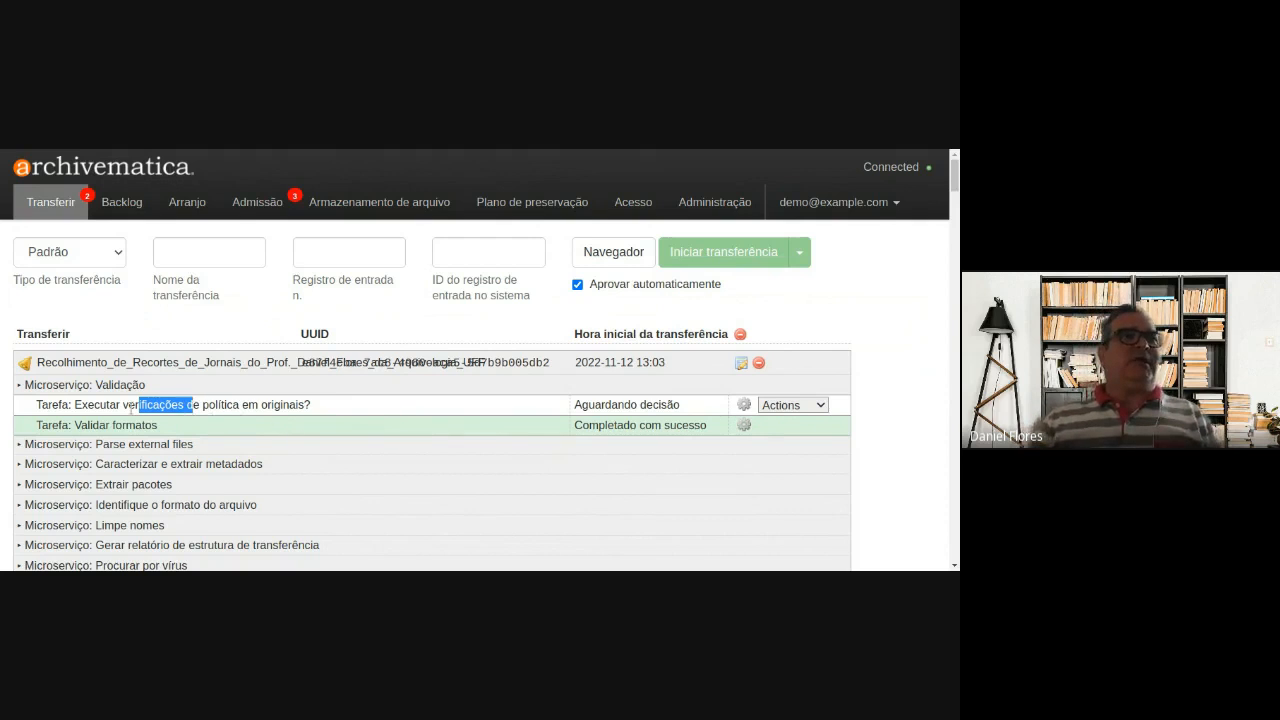
pyautogui.click(790, 420)
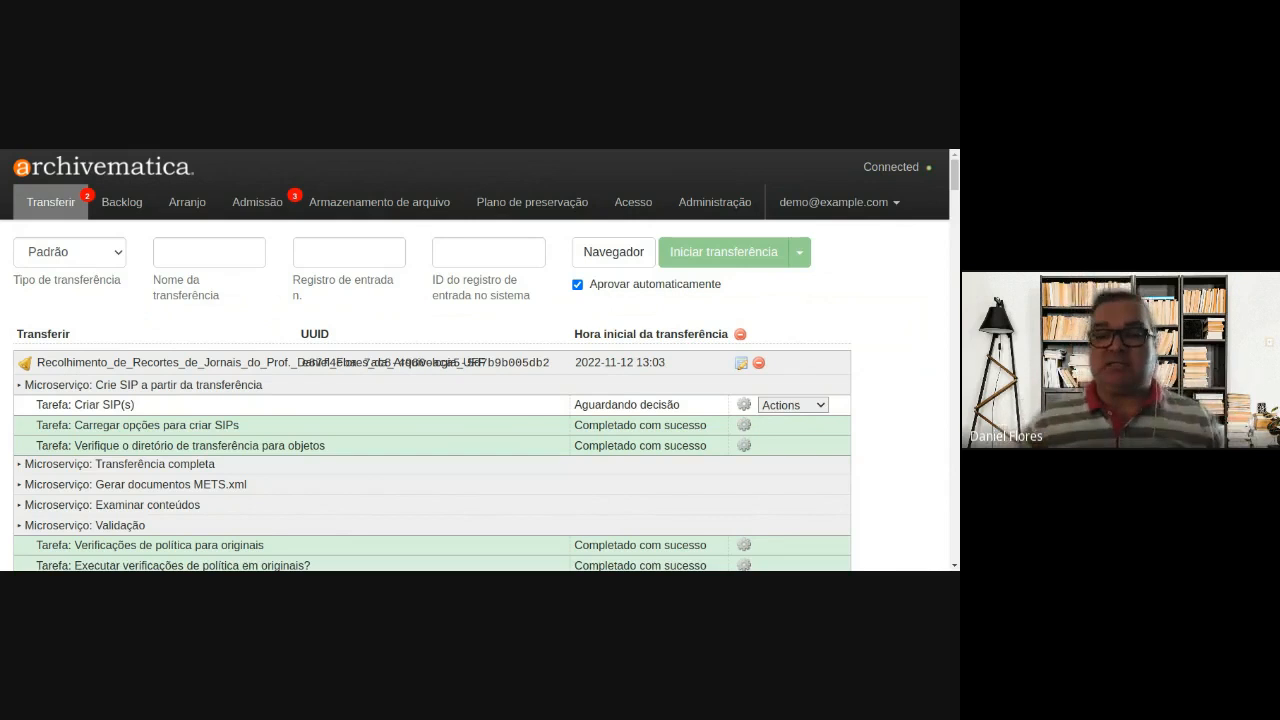
pyautogui.click(819, 407)
pyautogui.click(787, 439)
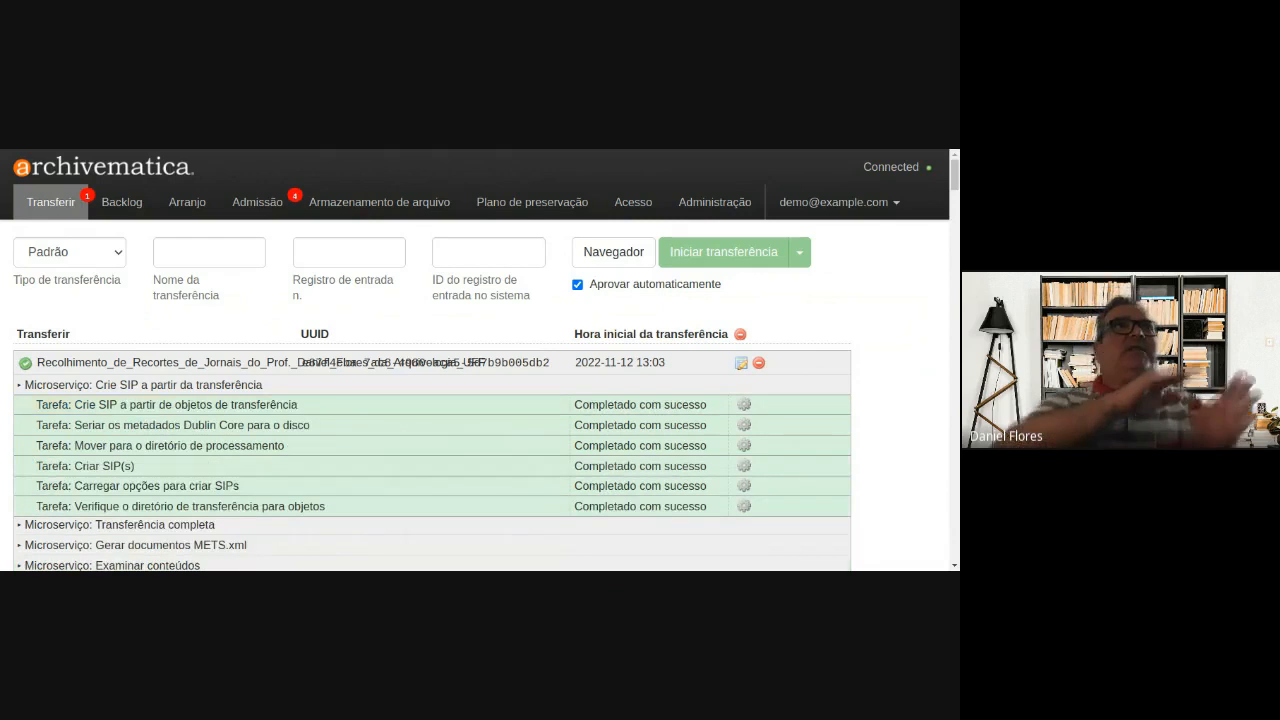
pyautogui.click(259, 204)
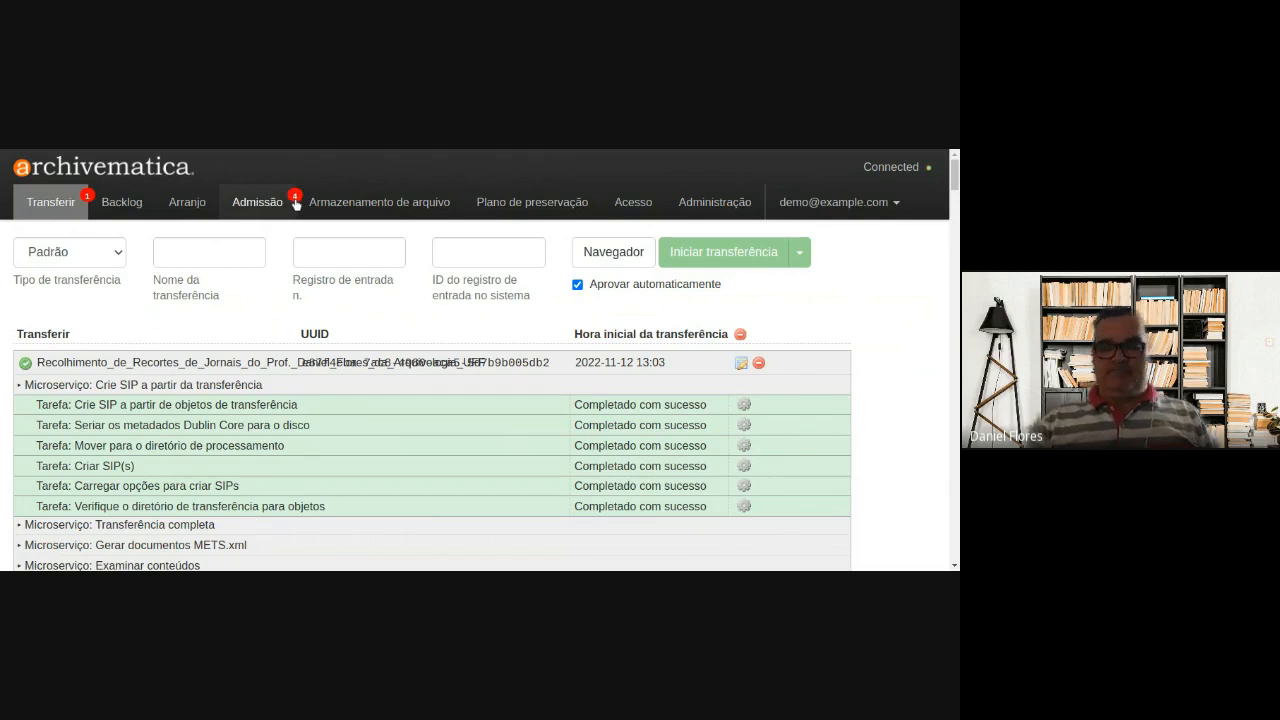
pyautogui.hotkey('ctrl', '+')
pyautogui.hotkey('ctrl', '+')
pyautogui.hotkey('ctrl', '+')
pyautogui.hotkey('ctrl', '+')
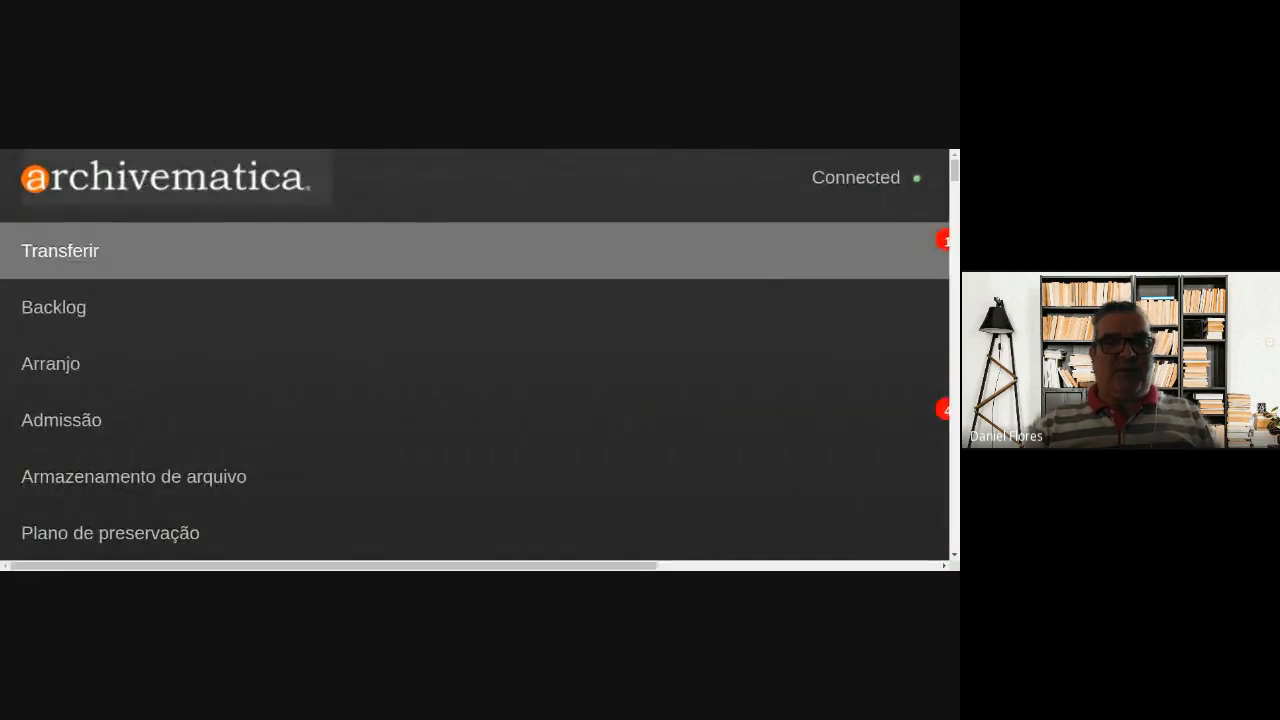
# - Reset the page zoom and collapse the clippings and museum tickets transfer rows
pyautogui.hotkey('ctrl', '-')
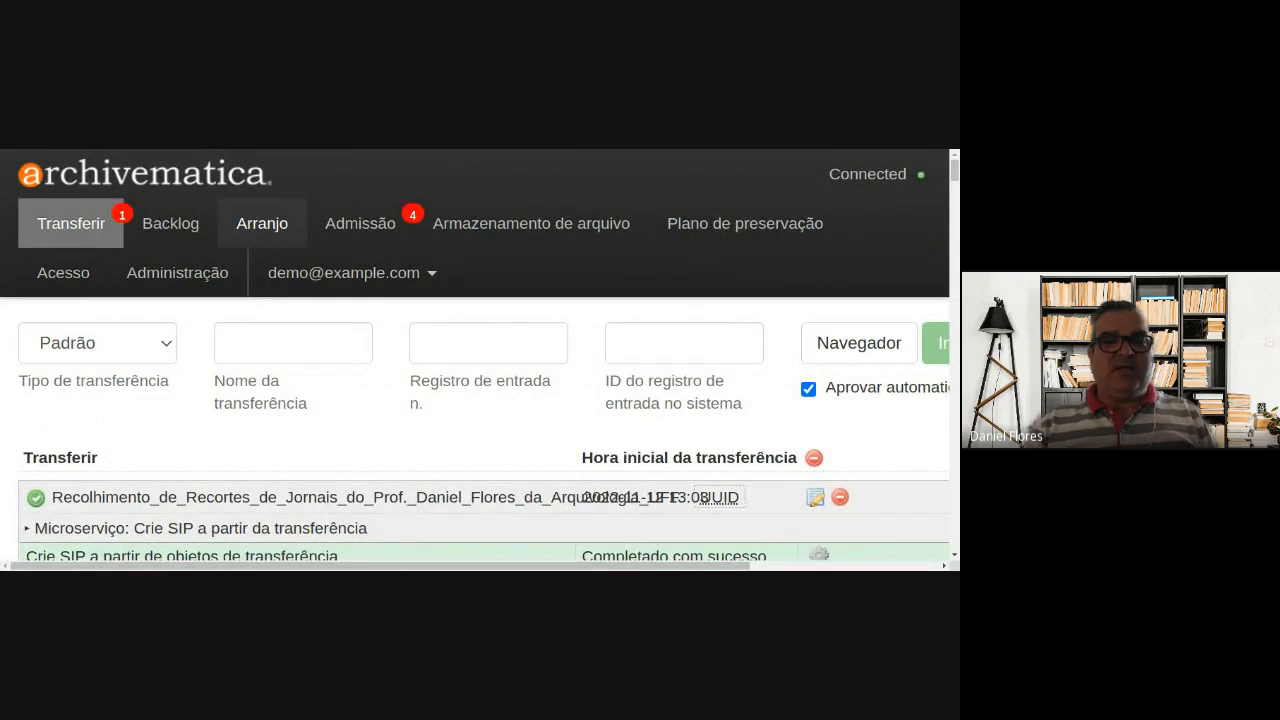
pyautogui.hotkey('ctrl', '-')
pyautogui.hotkey('ctrl', '-')
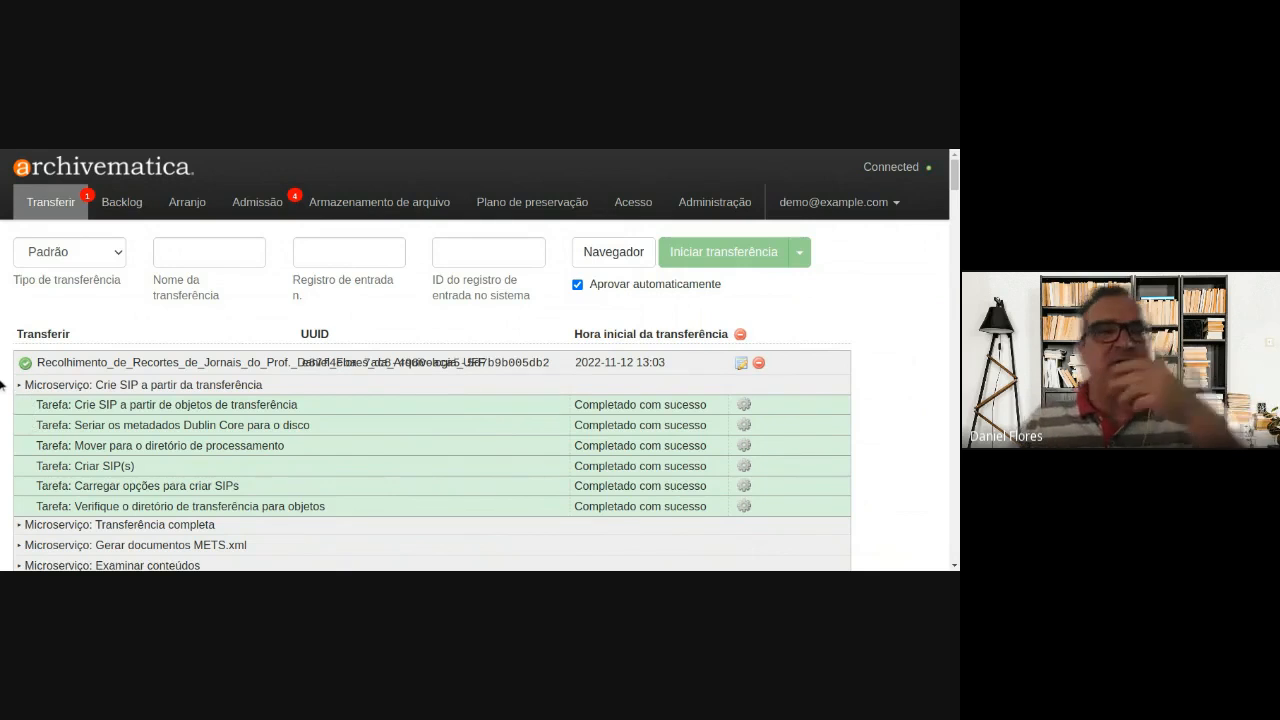
pyautogui.click(184, 367)
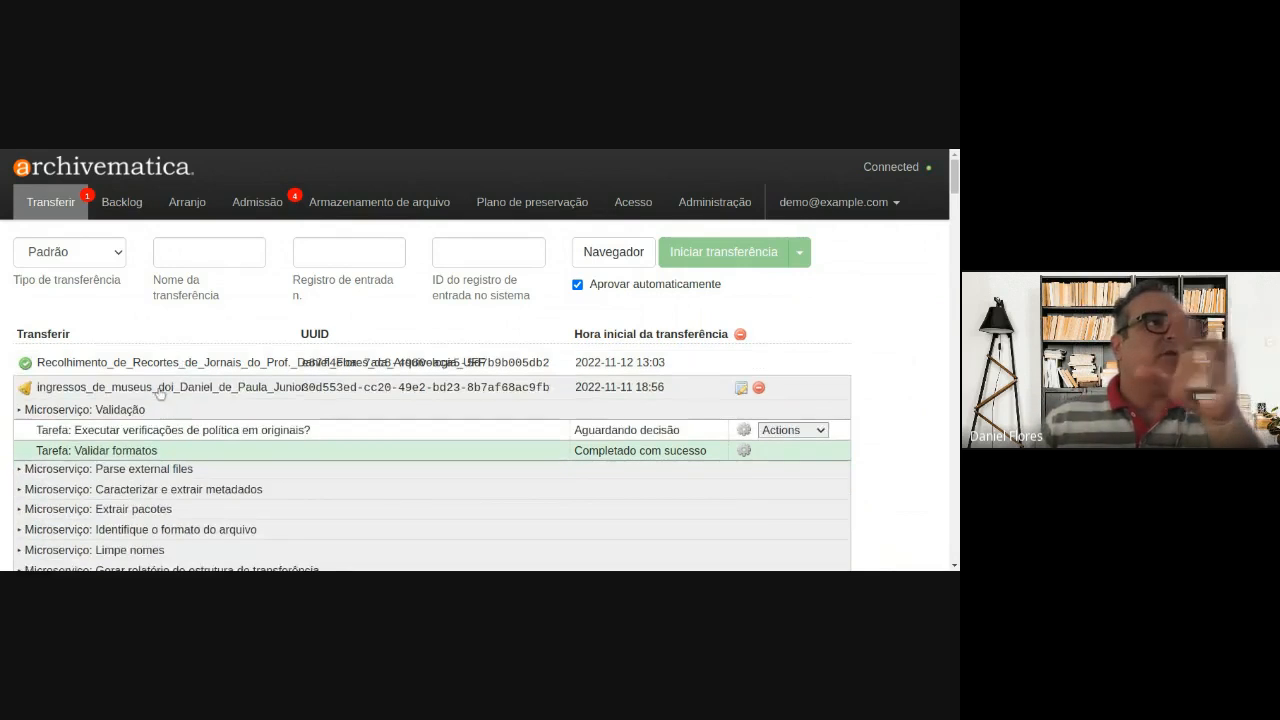
pyautogui.click(75, 392)
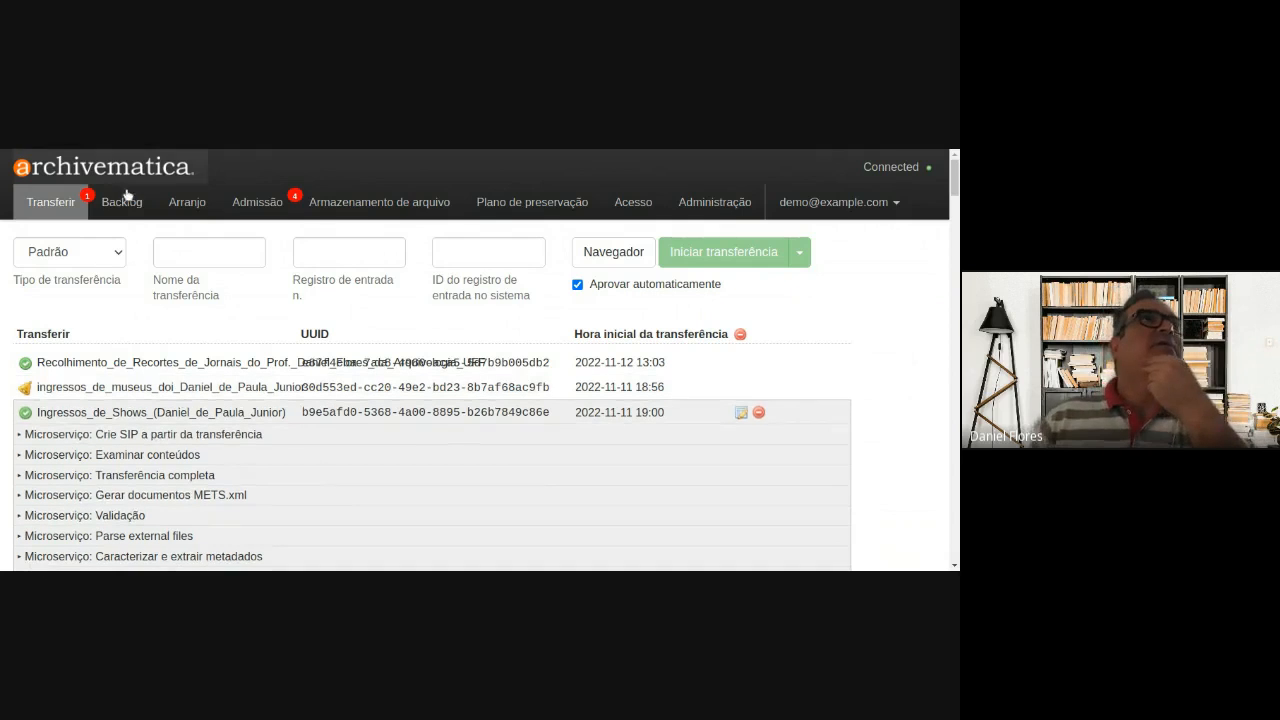
# - Switch to Admissão to find the clippings SIP awaiting normalization approval
pyautogui.click(250, 210)
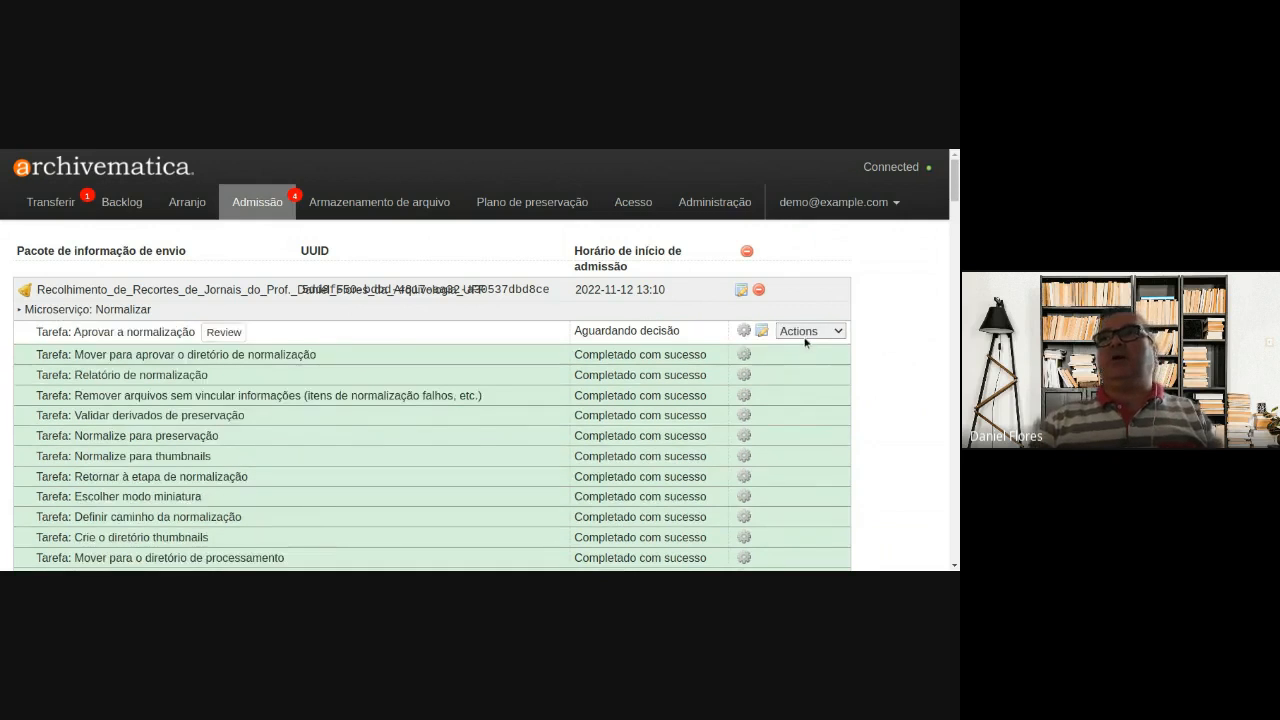
# - Approve normalization on the Aprovar a normalização row and recheck the Normalizar tasks
pyautogui.click(805, 338)
pyautogui.click(805, 365)
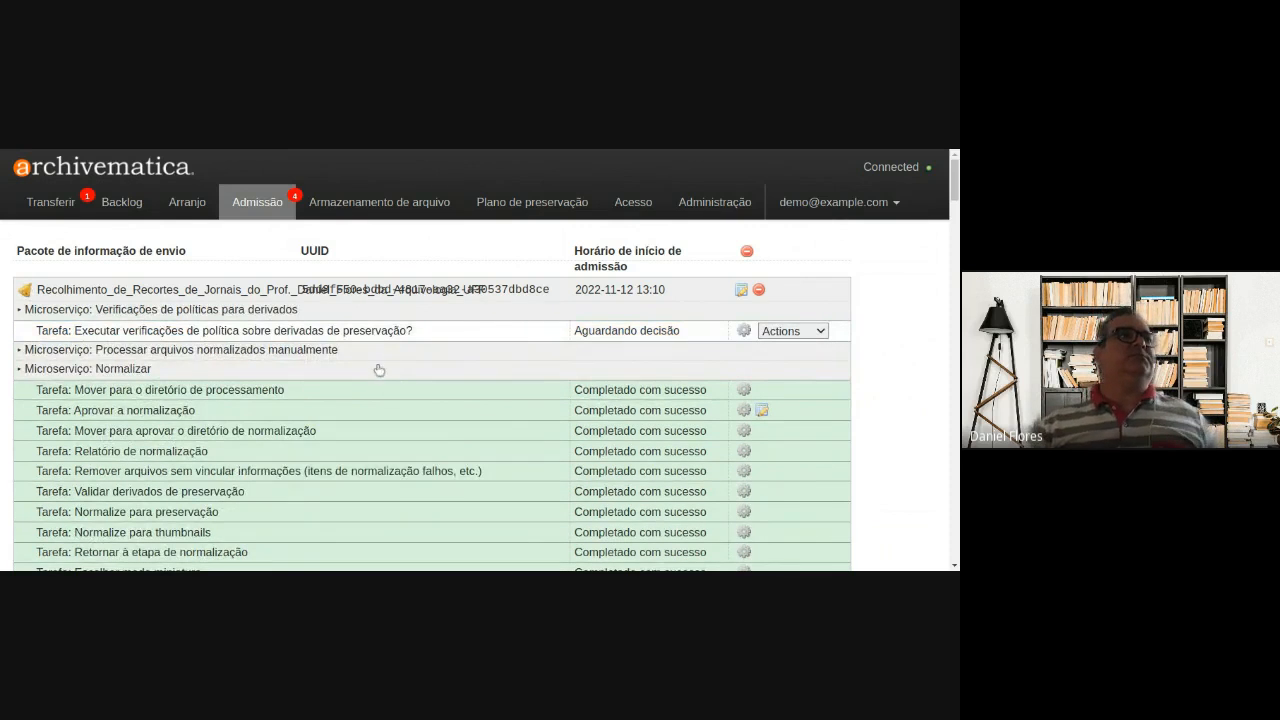
pyautogui.click(116, 372)
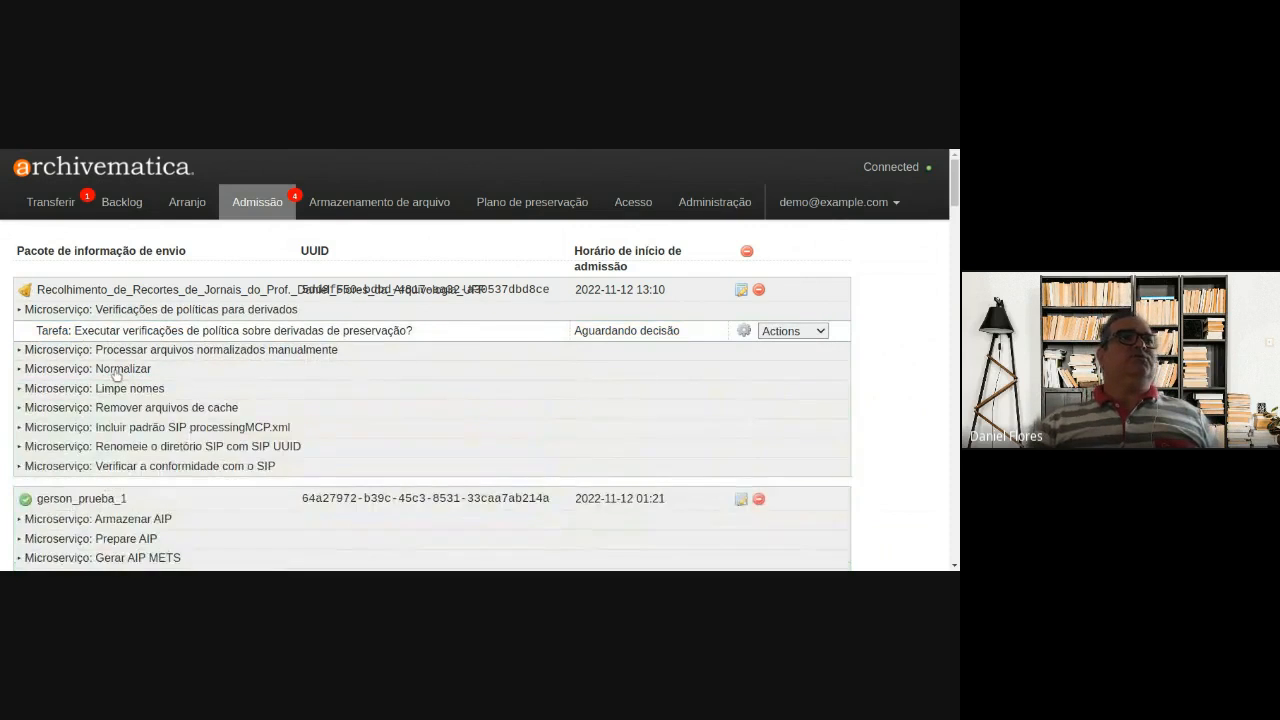
pyautogui.click(116, 370)
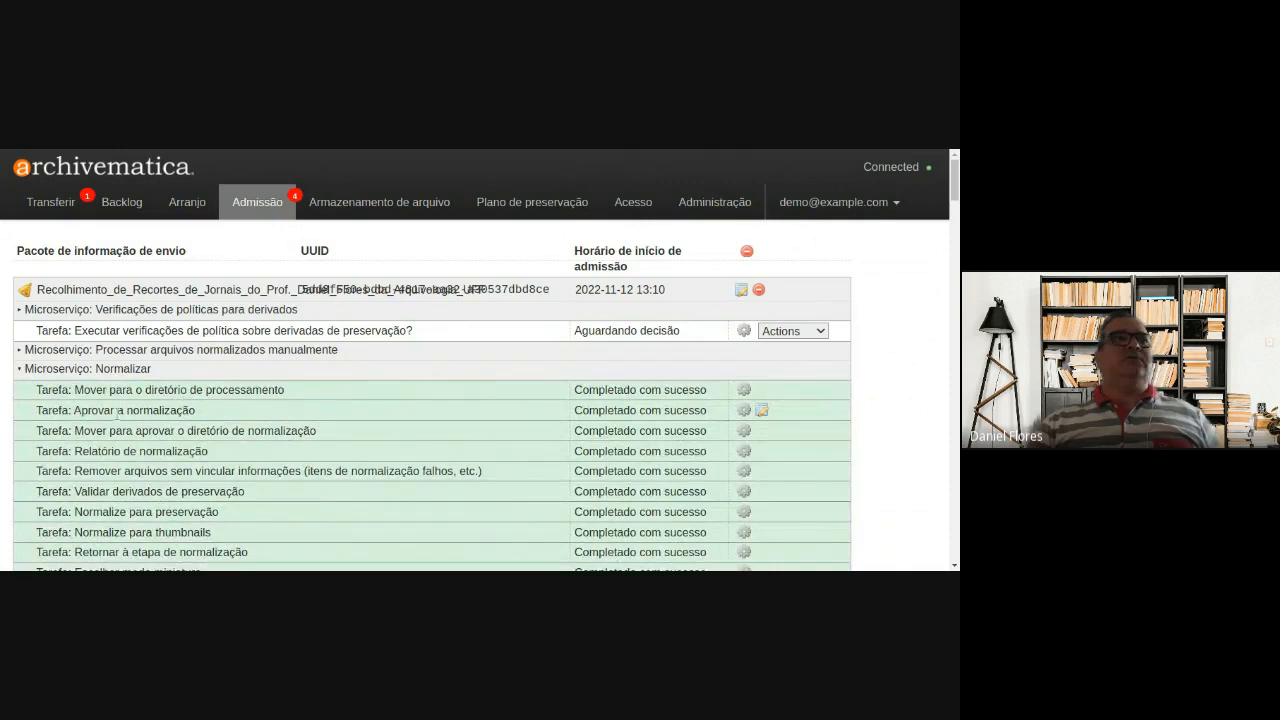
pyautogui.moveTo(143, 410); pyautogui.dragTo(194, 410)
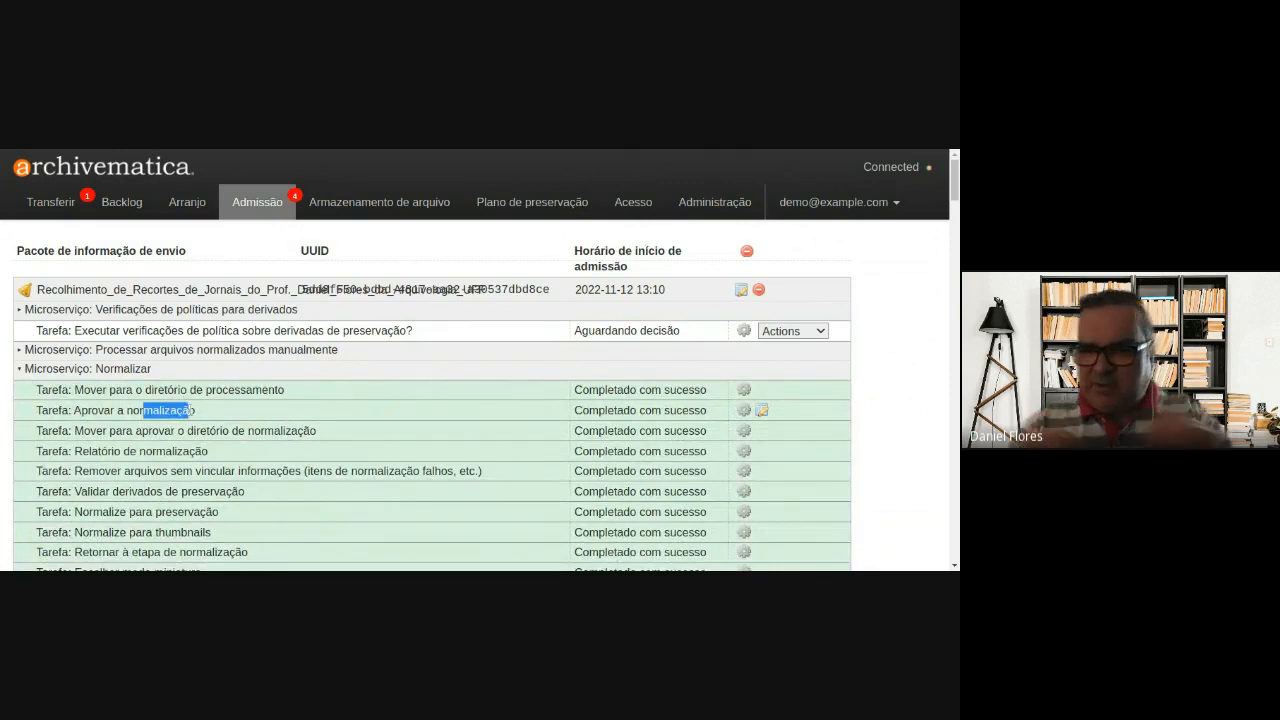
pyautogui.click(243, 405)
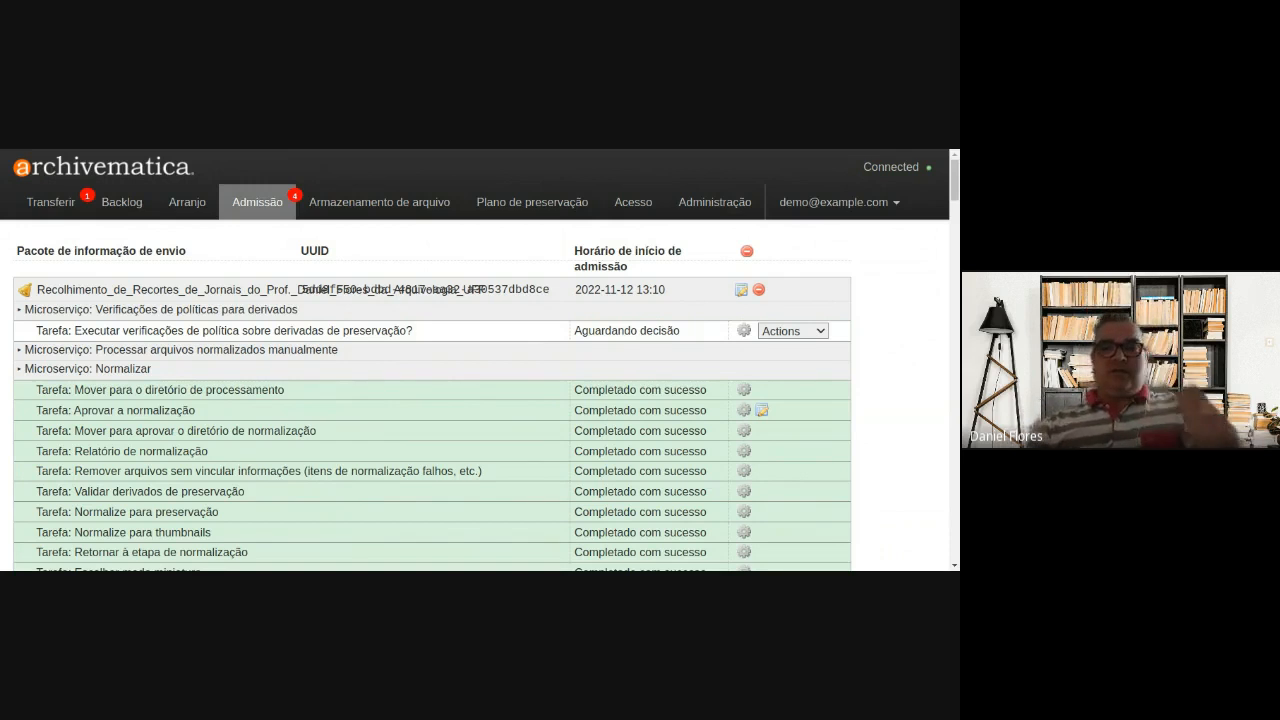
# - Review the normalization report's formats, including the Windows Bitmap's preservation status, then close it
pyautogui.hotkey('ctrl', 'Tab')
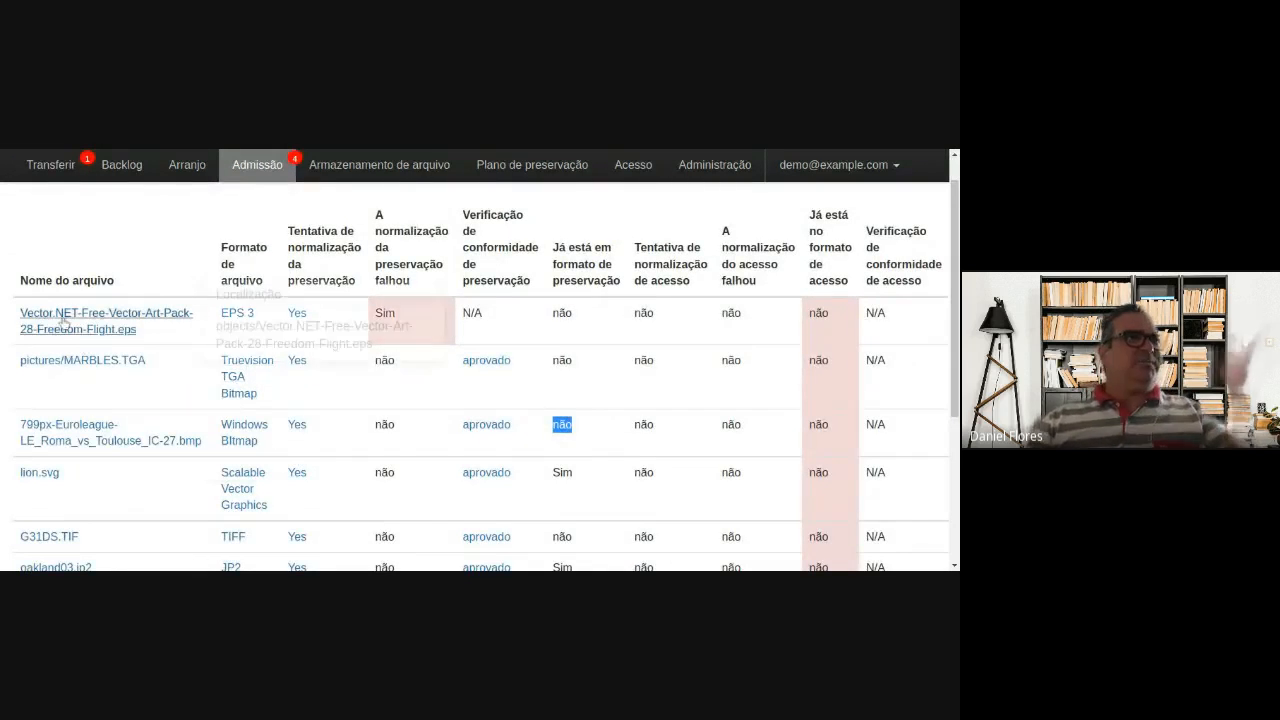
pyautogui.moveTo(108, 449)
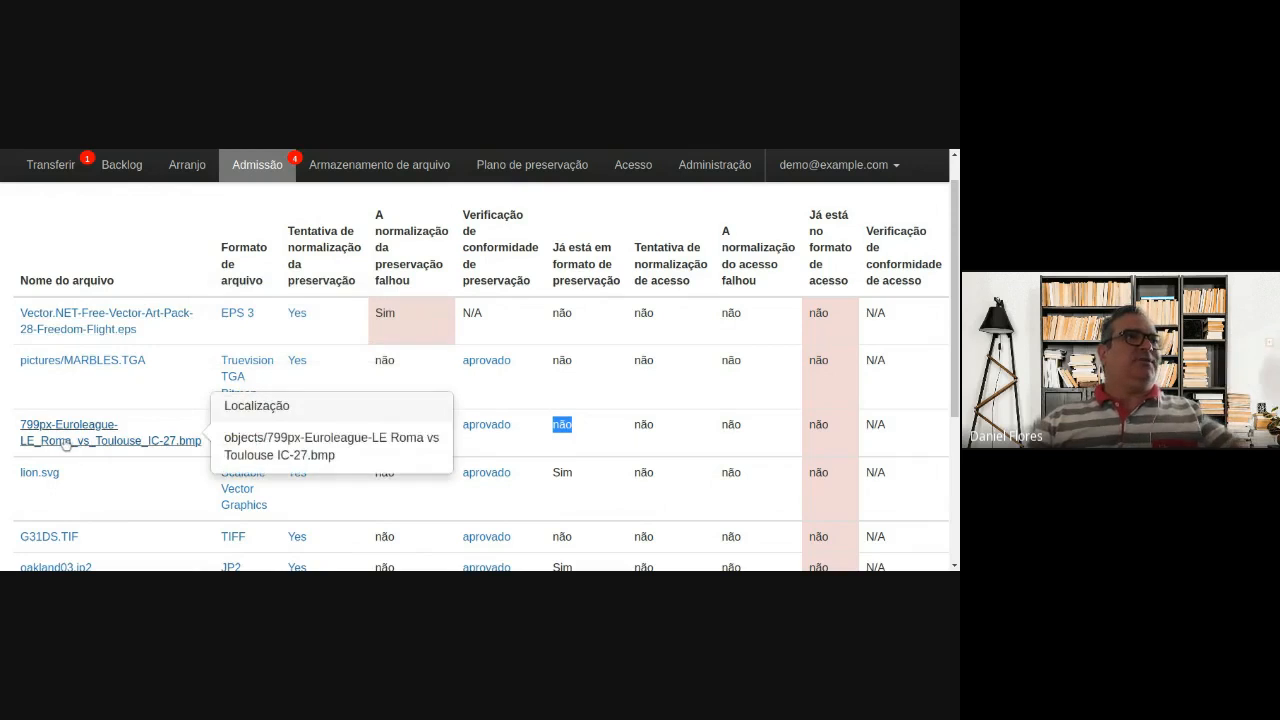
pyautogui.doubleClick(241, 280)
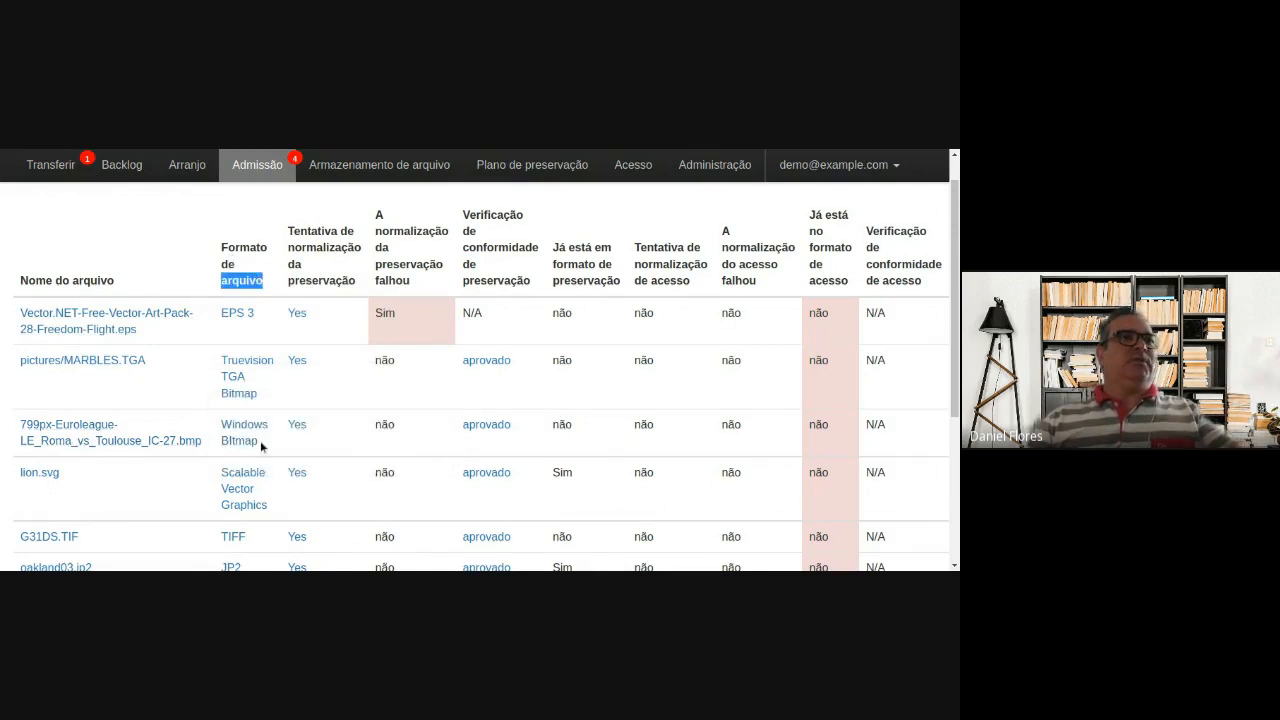
pyautogui.moveTo(256, 440)
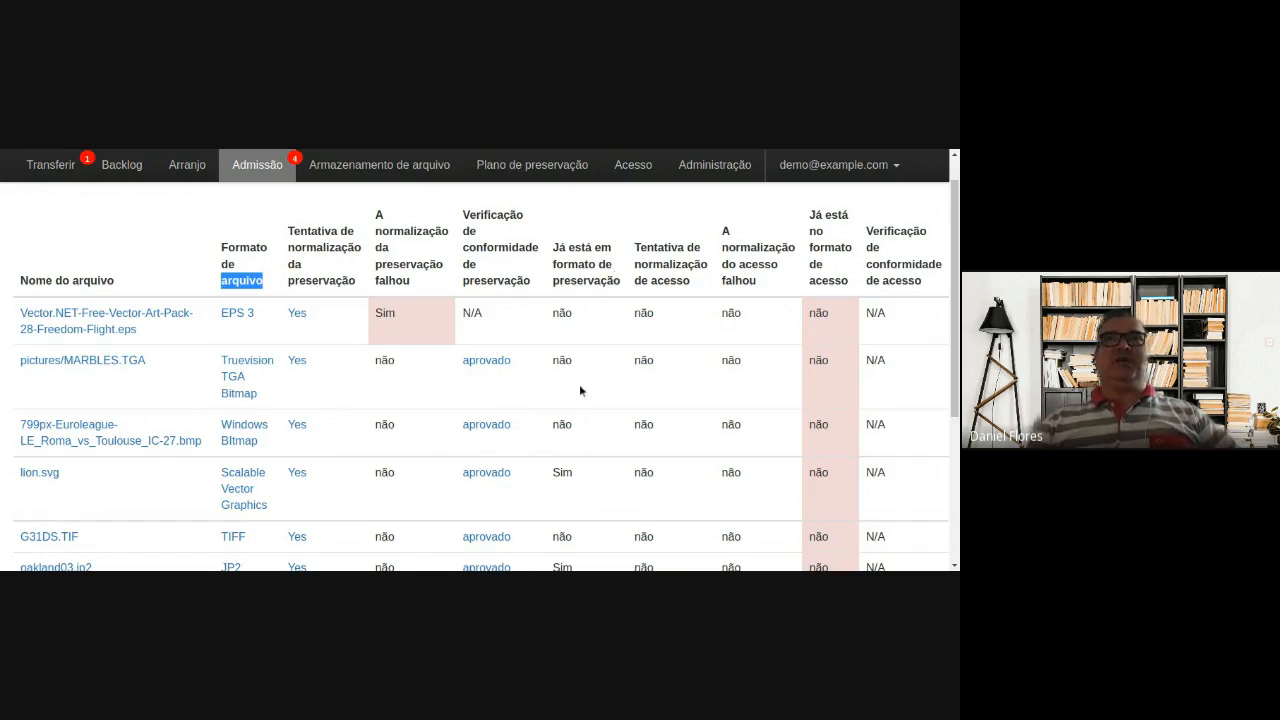
pyautogui.doubleClick(562, 425)
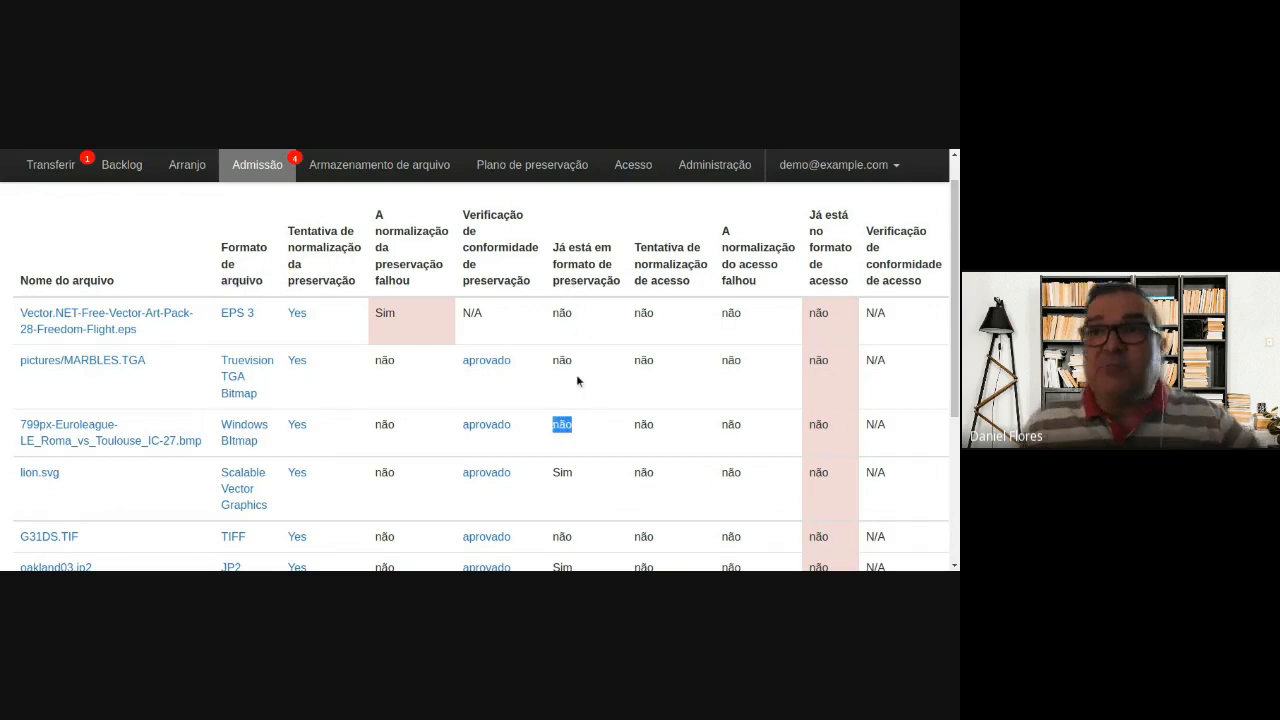
pyautogui.click(386, 153)
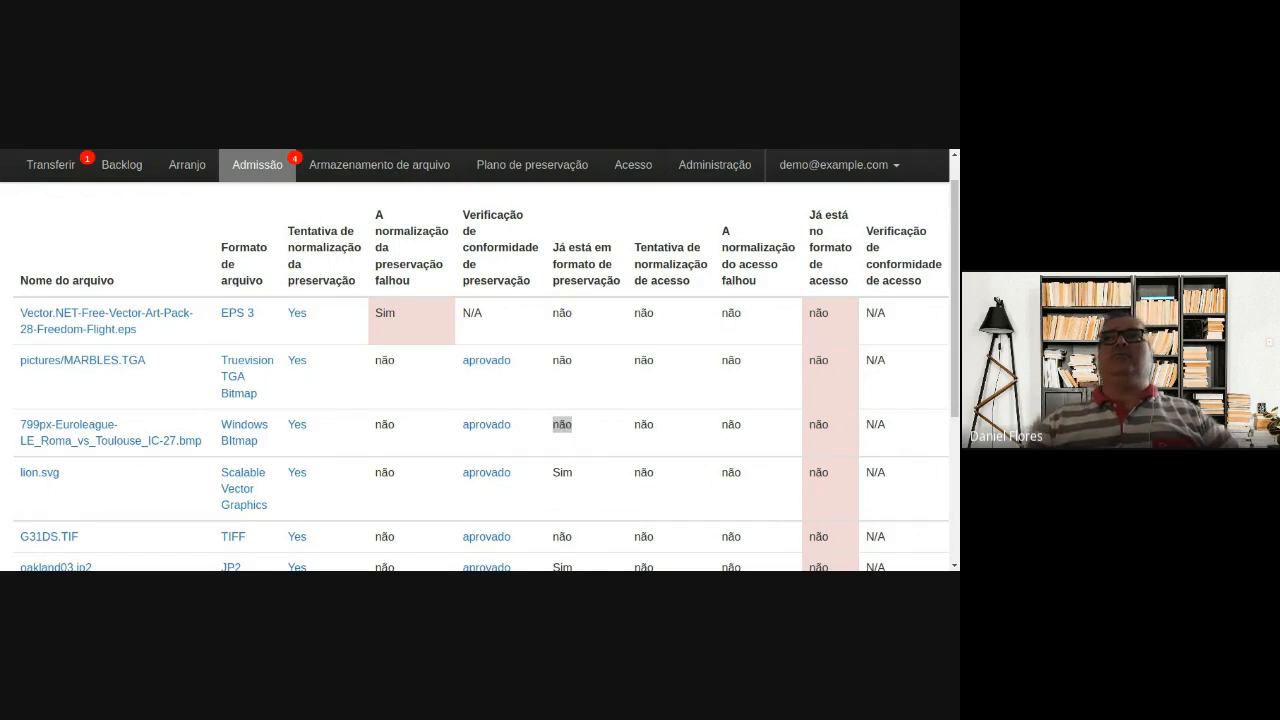
pyautogui.hotkey('ctrl', 'w')
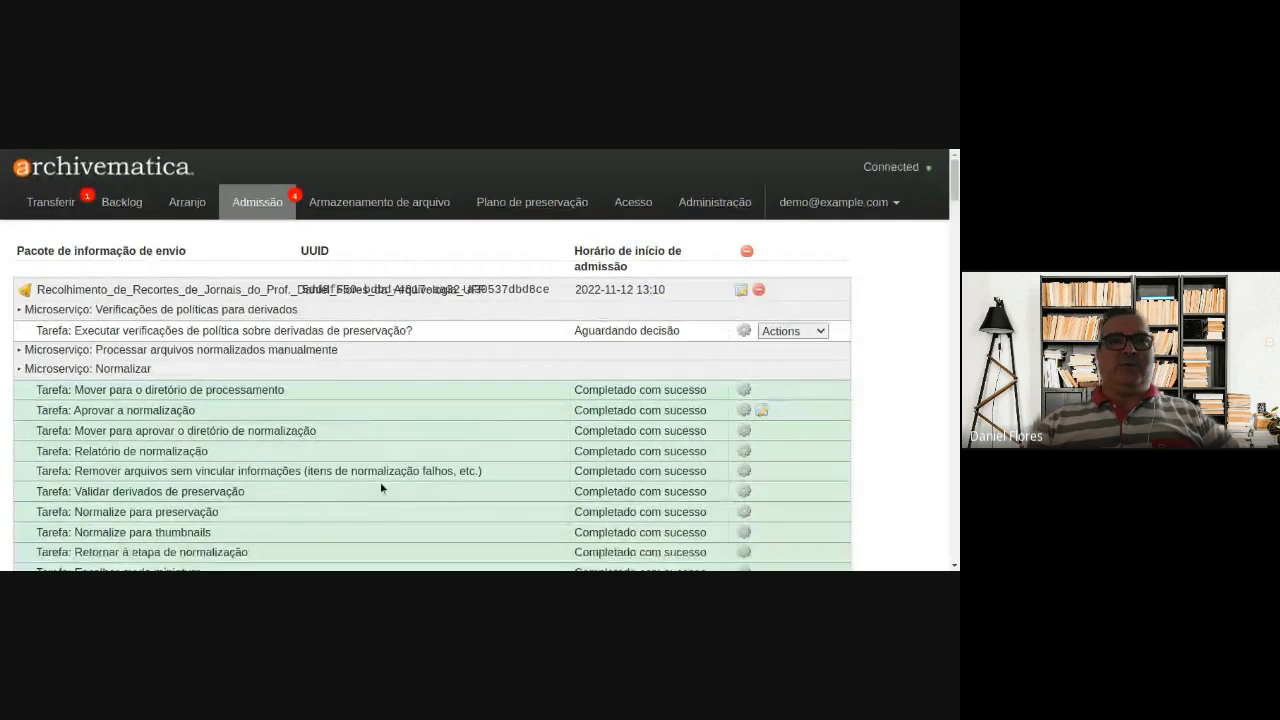
# - Answer the preservation-derivative policy check and collapse the other packages' task lists
pyautogui.moveTo(120, 331); pyautogui.dragTo(333, 331)
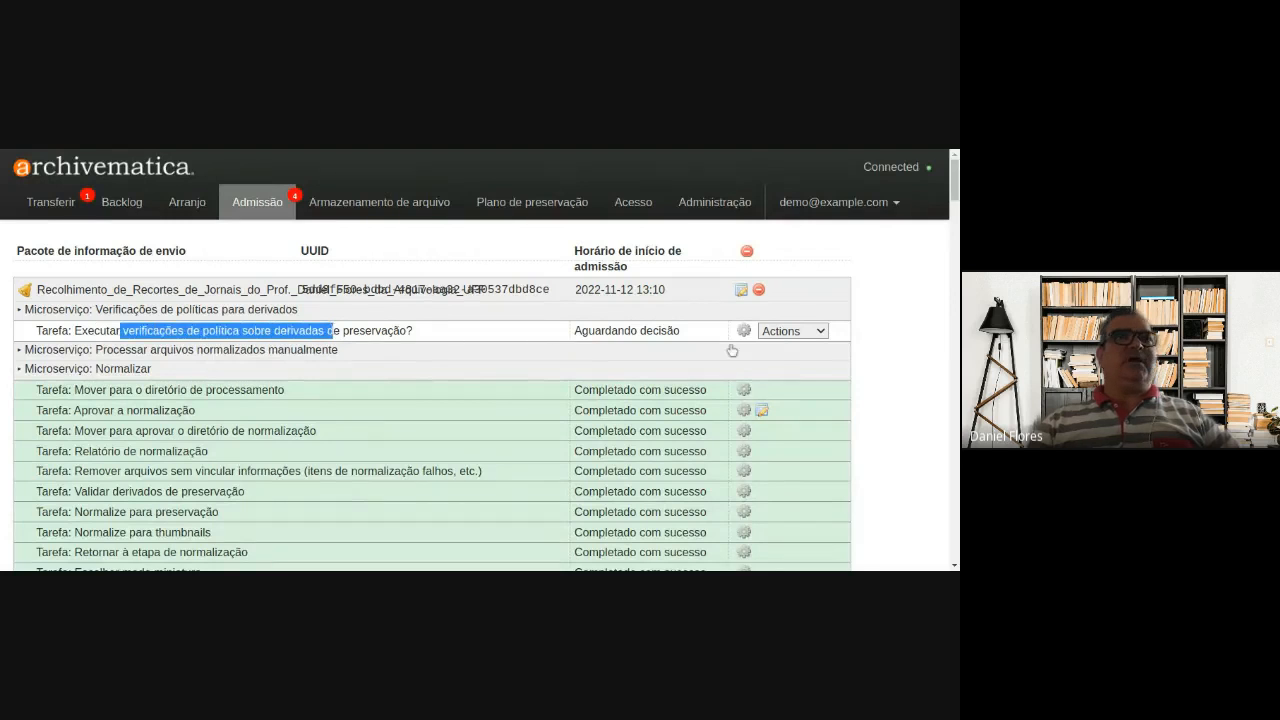
pyautogui.click(787, 367)
pyautogui.click(797, 331)
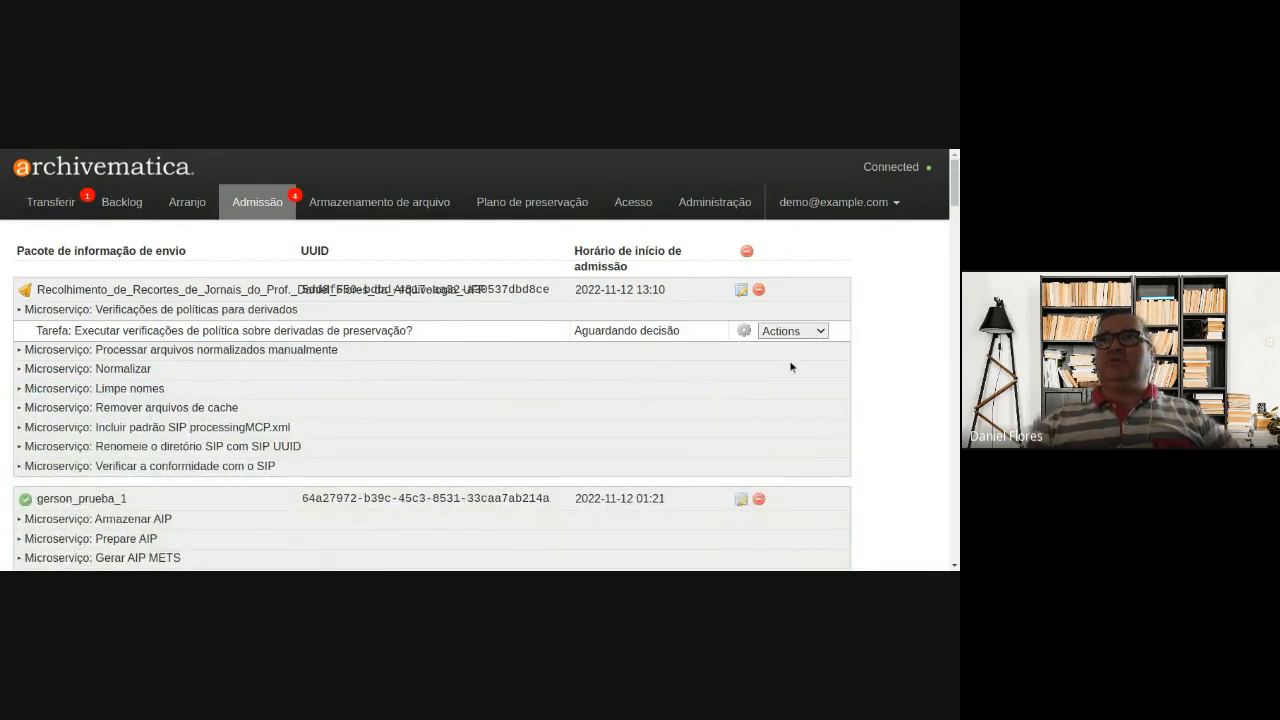
pyautogui.click(794, 368)
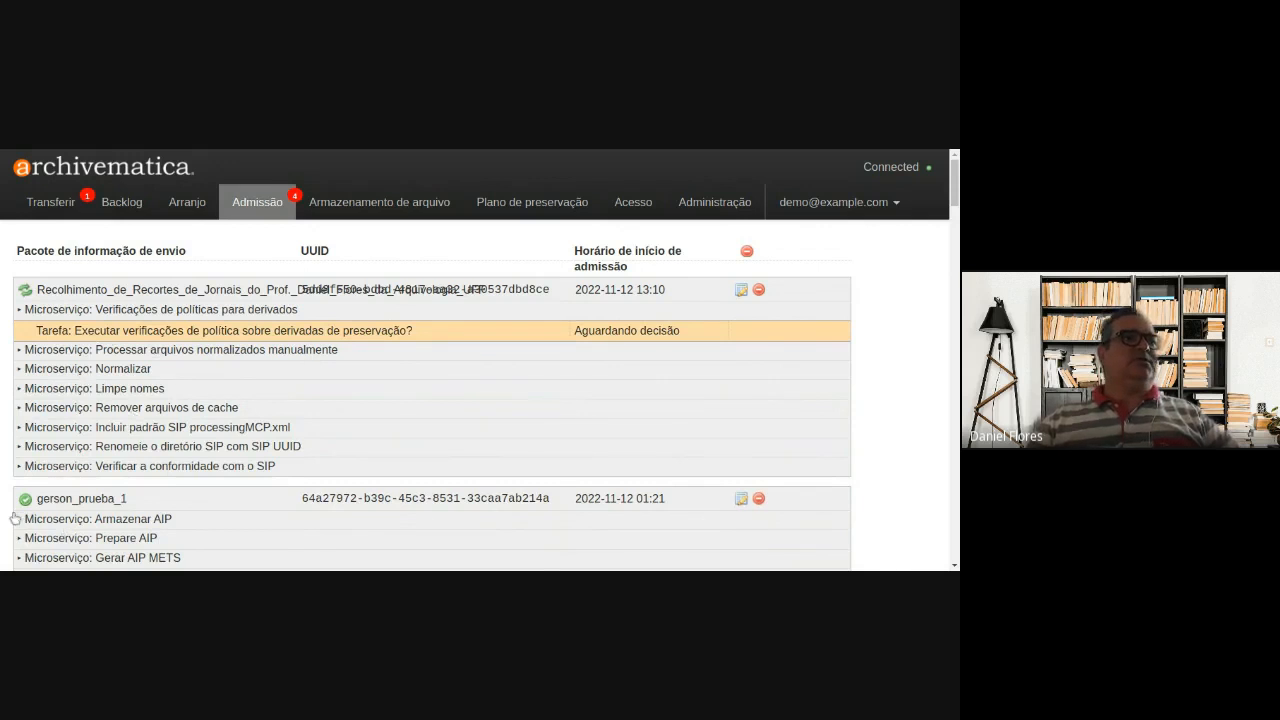
pyautogui.click(86, 499)
pyautogui.click(59, 531)
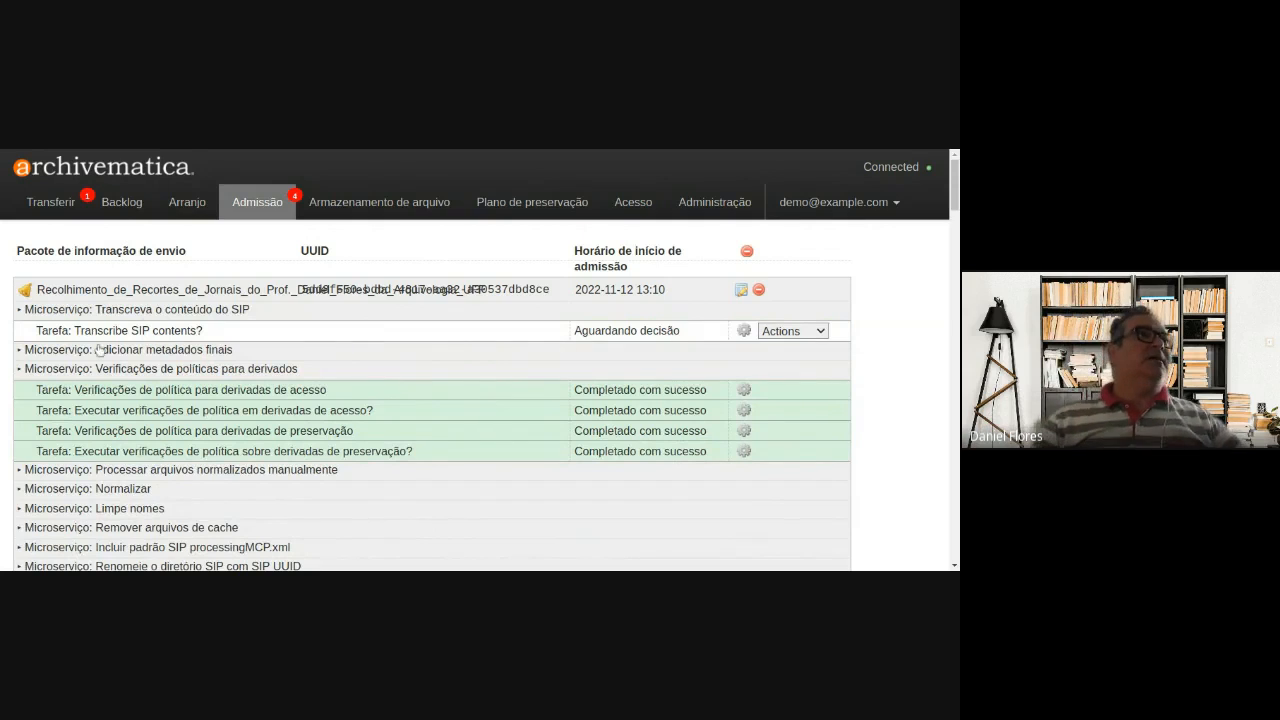
# - Answer 'Transcribe SIP contents?' and the virus-scan questions for submission documentation and metadata
pyautogui.click(807, 332)
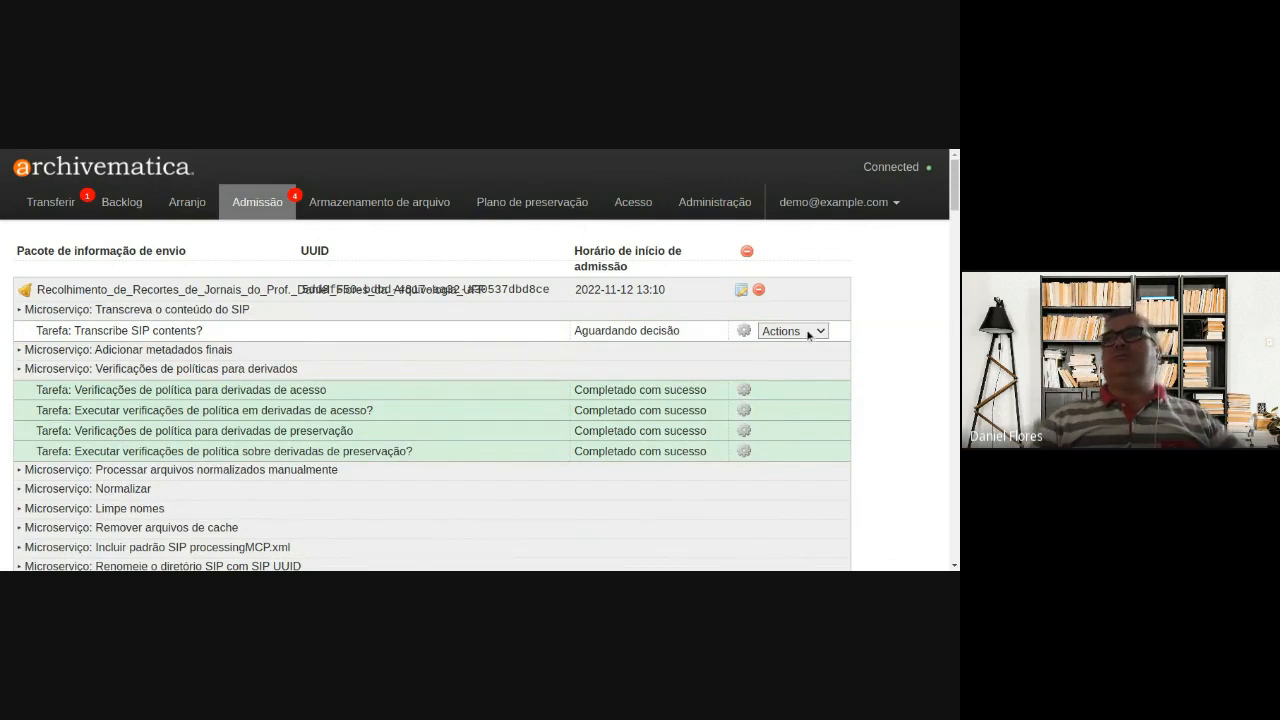
pyautogui.click(788, 358)
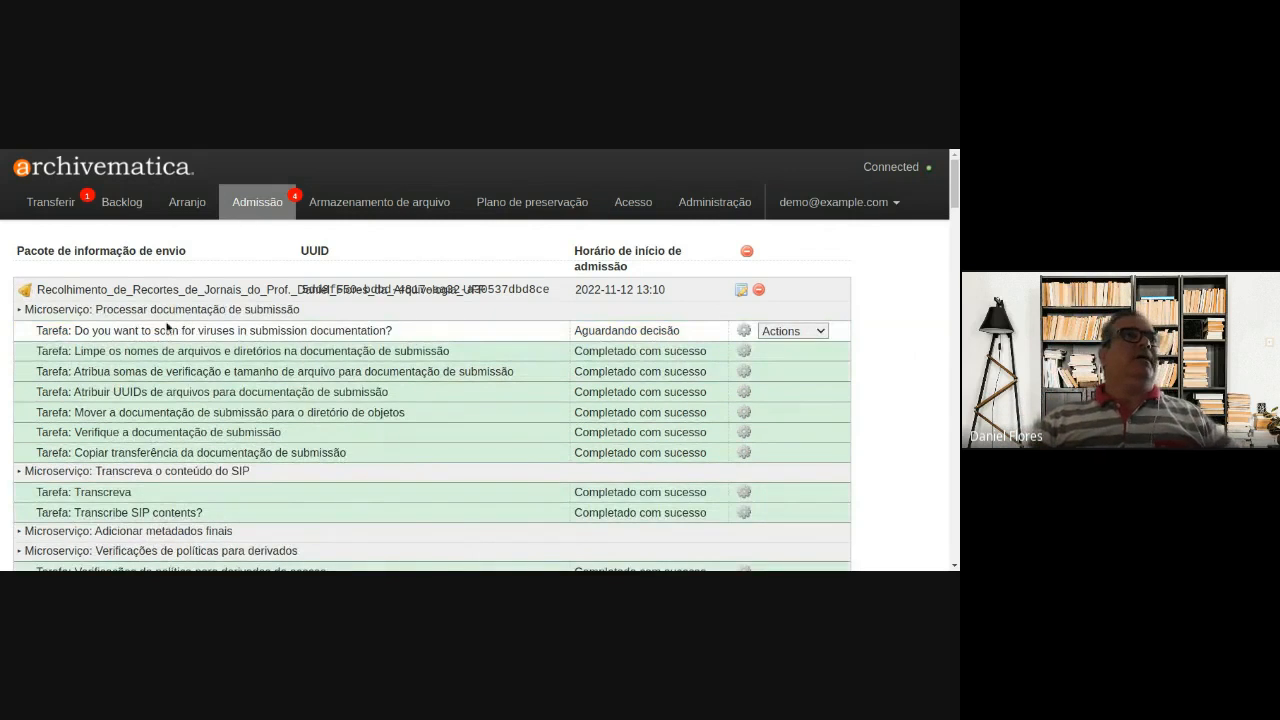
pyautogui.moveTo(210, 330); pyautogui.dragTo(303, 331)
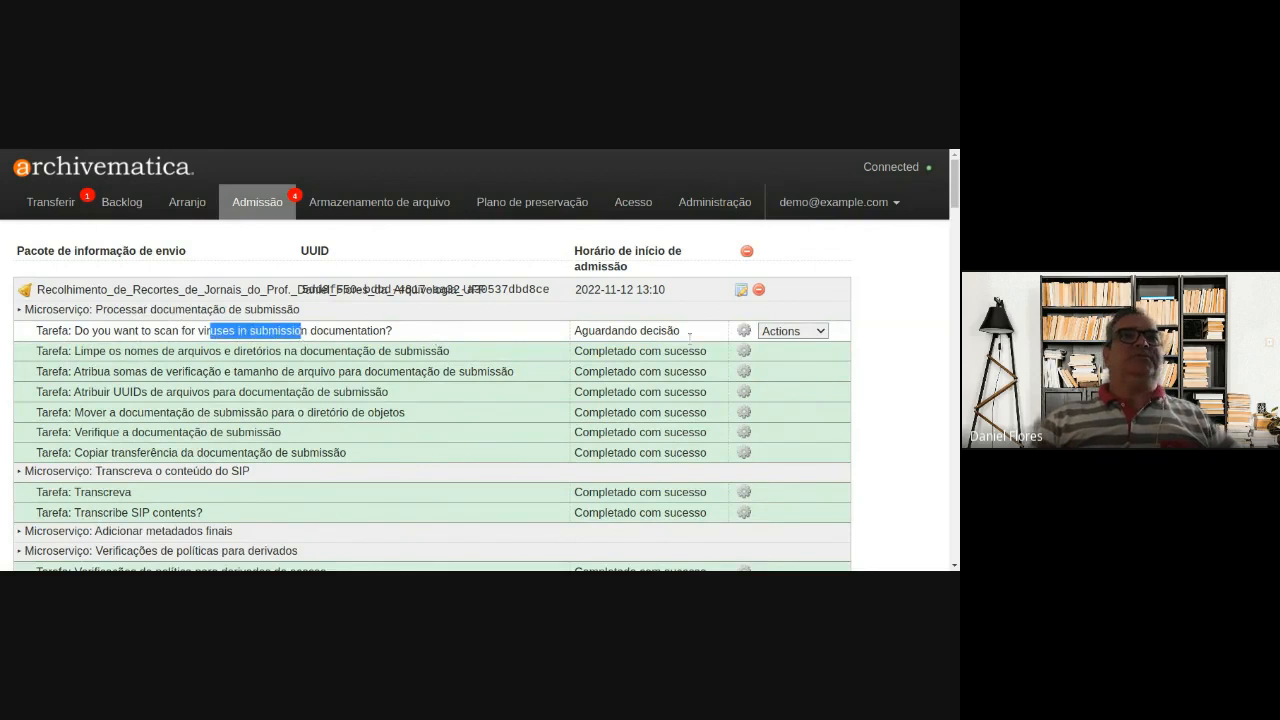
pyautogui.click(776, 335)
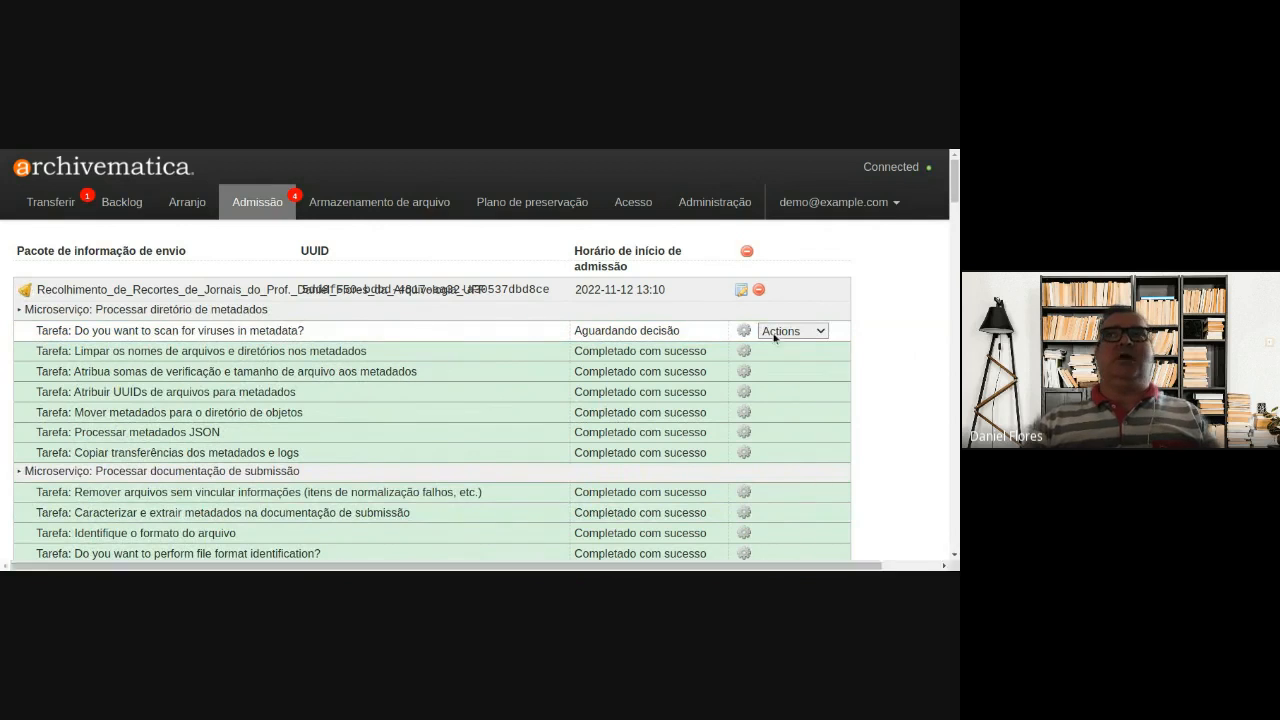
pyautogui.click(798, 335)
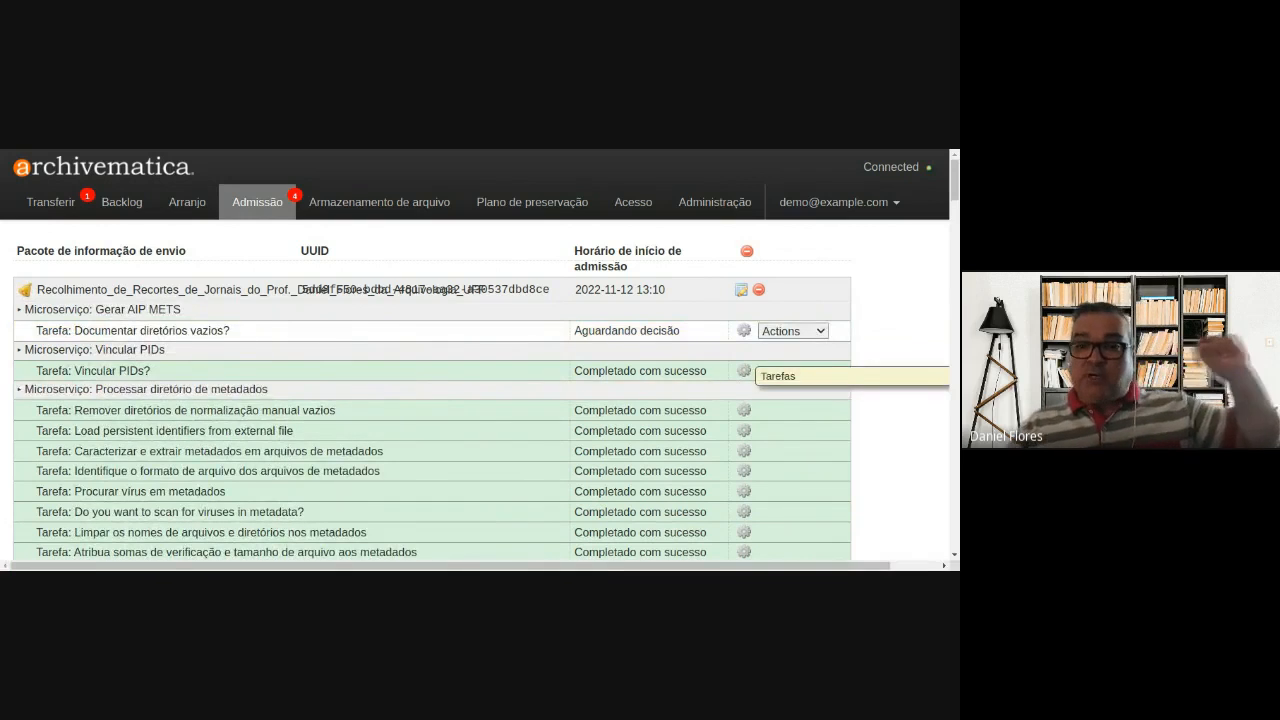
pyautogui.scroll(-15, 293, 489)
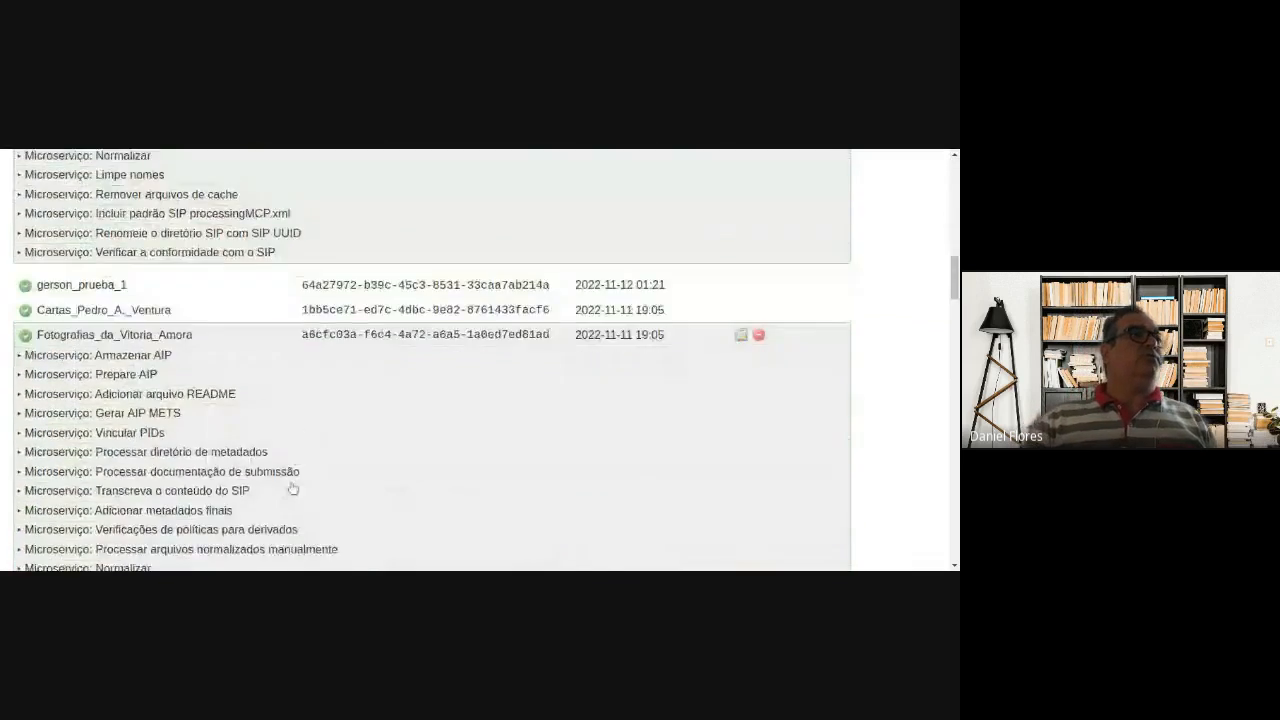
pyautogui.scroll(-15, 293, 489)
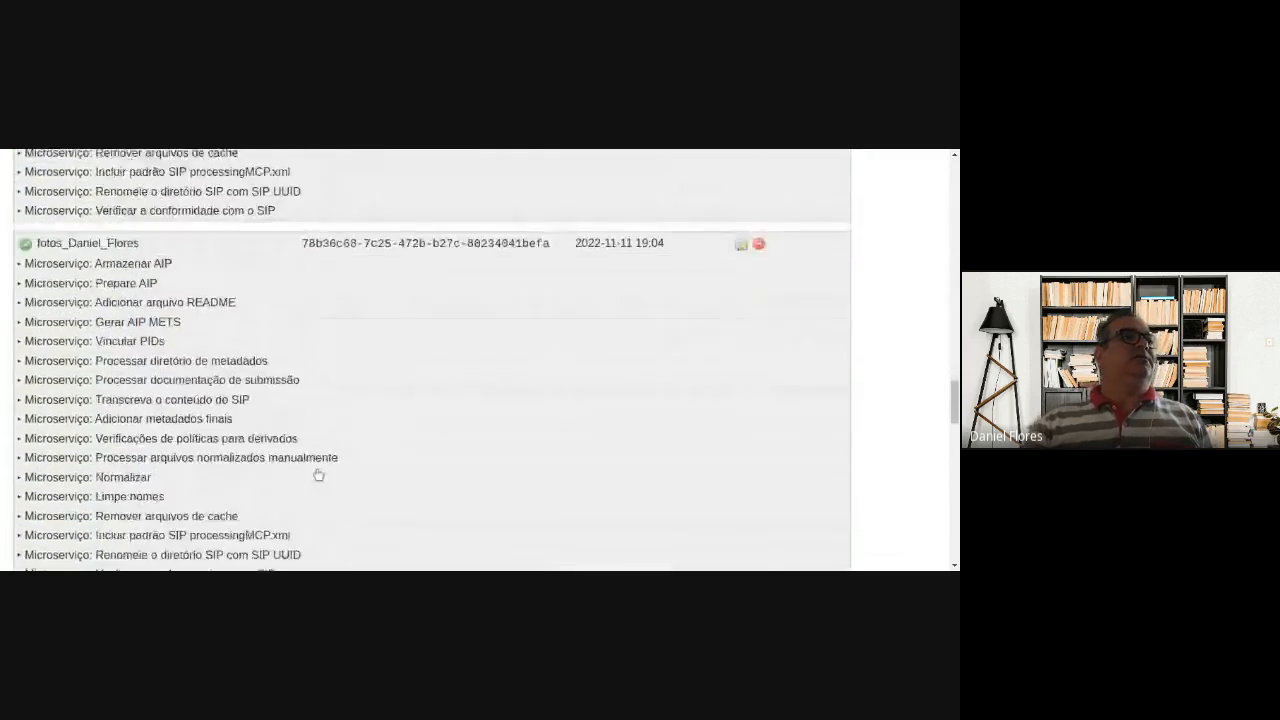
pyautogui.scroll(-15, 318, 475)
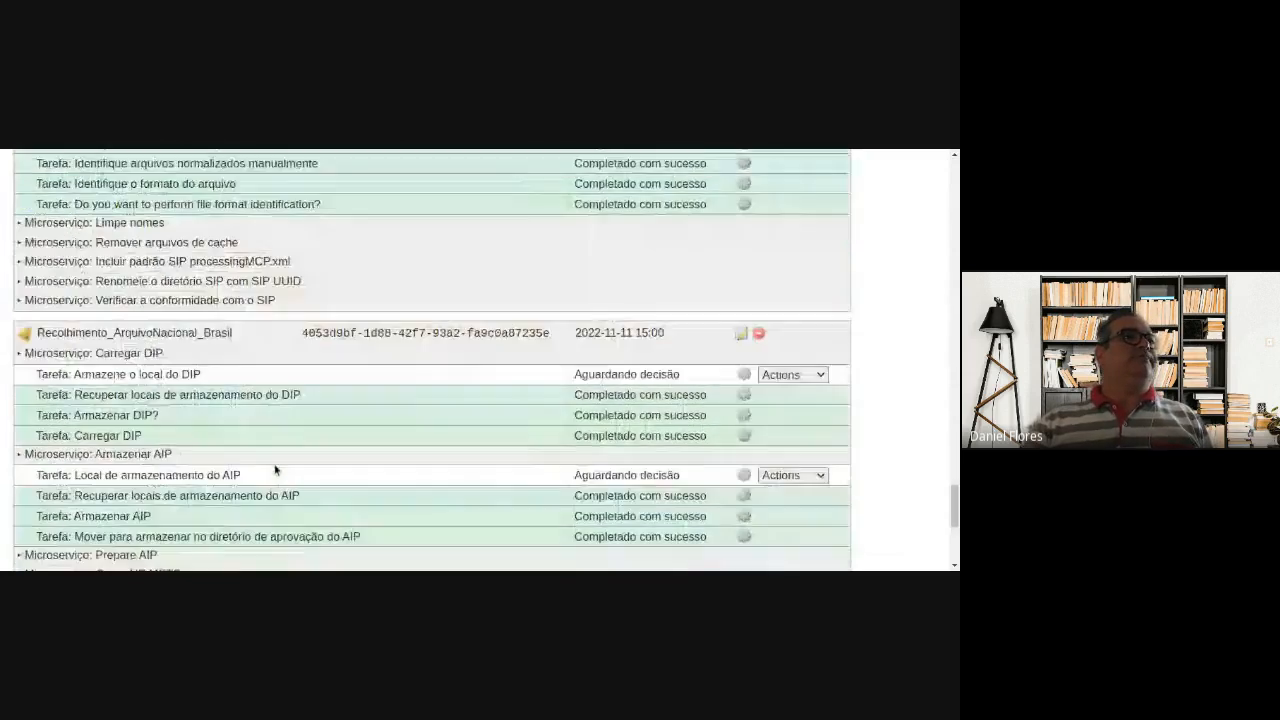
pyautogui.scroll(-5, 290, 475)
pyautogui.scroll(3, 350, 458)
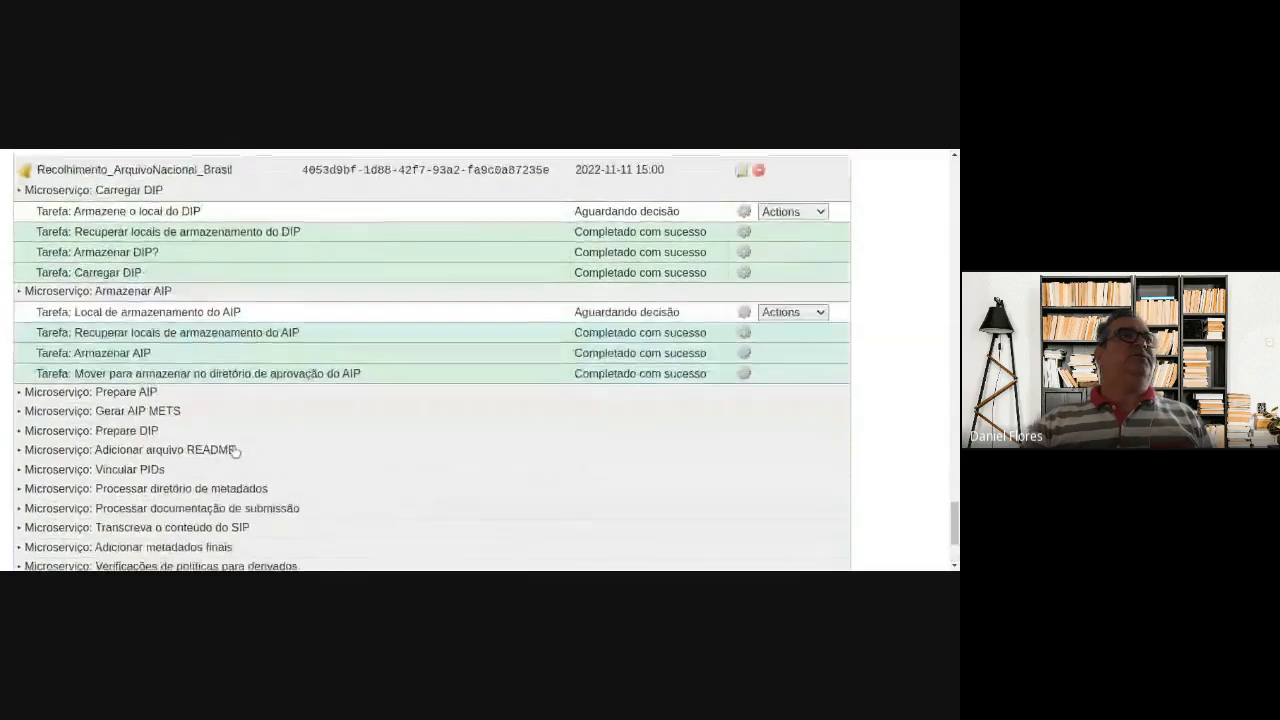
pyautogui.scroll(15, 233, 451)
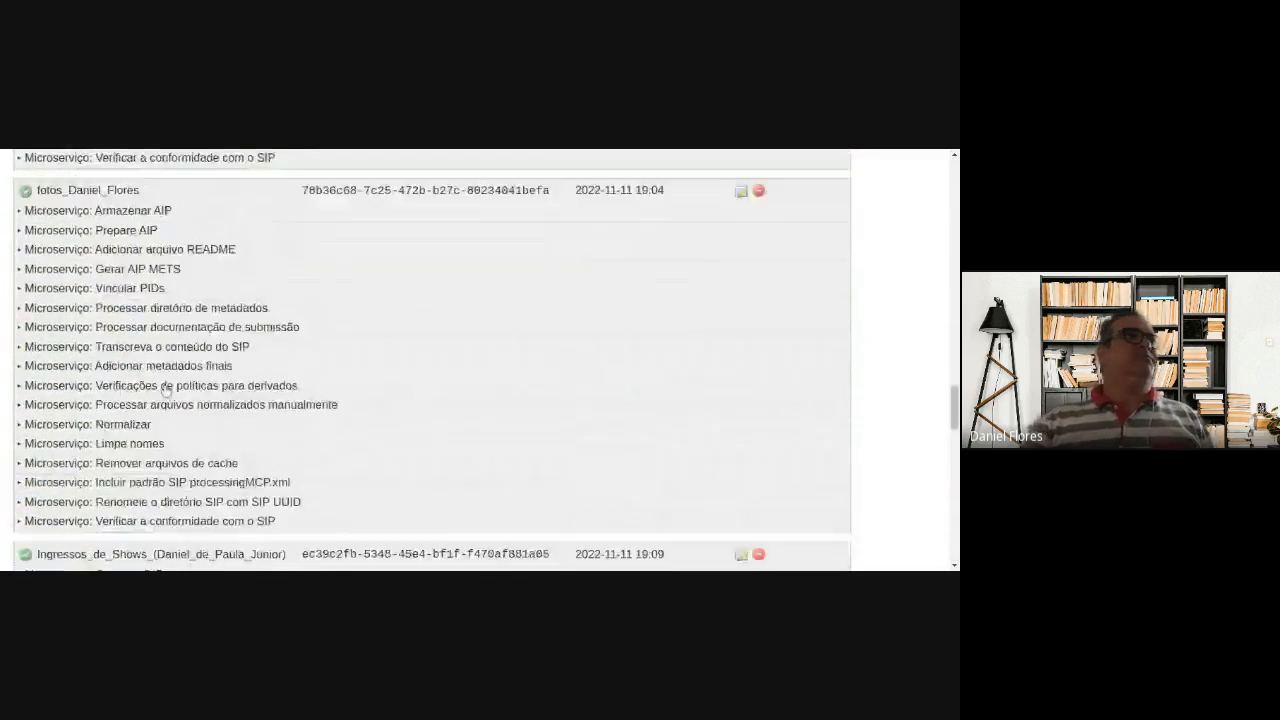
pyautogui.scroll(-15, 165, 390)
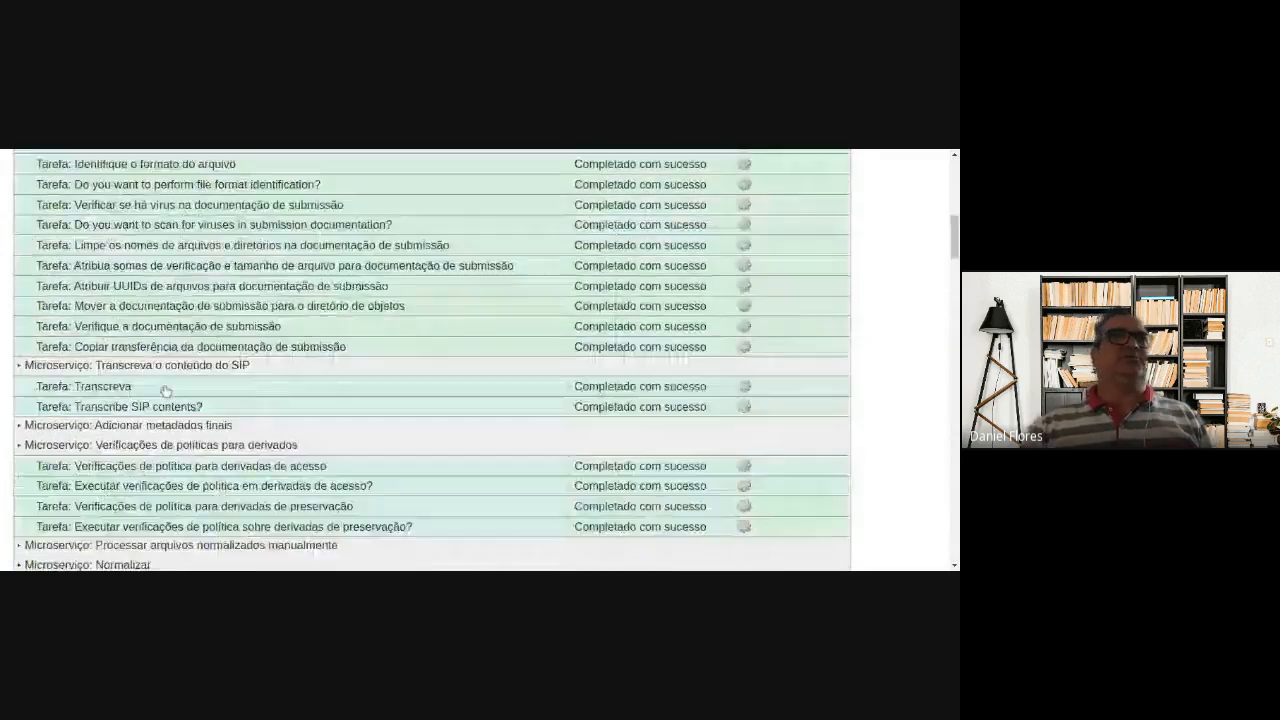
pyautogui.scroll(15, 165, 390)
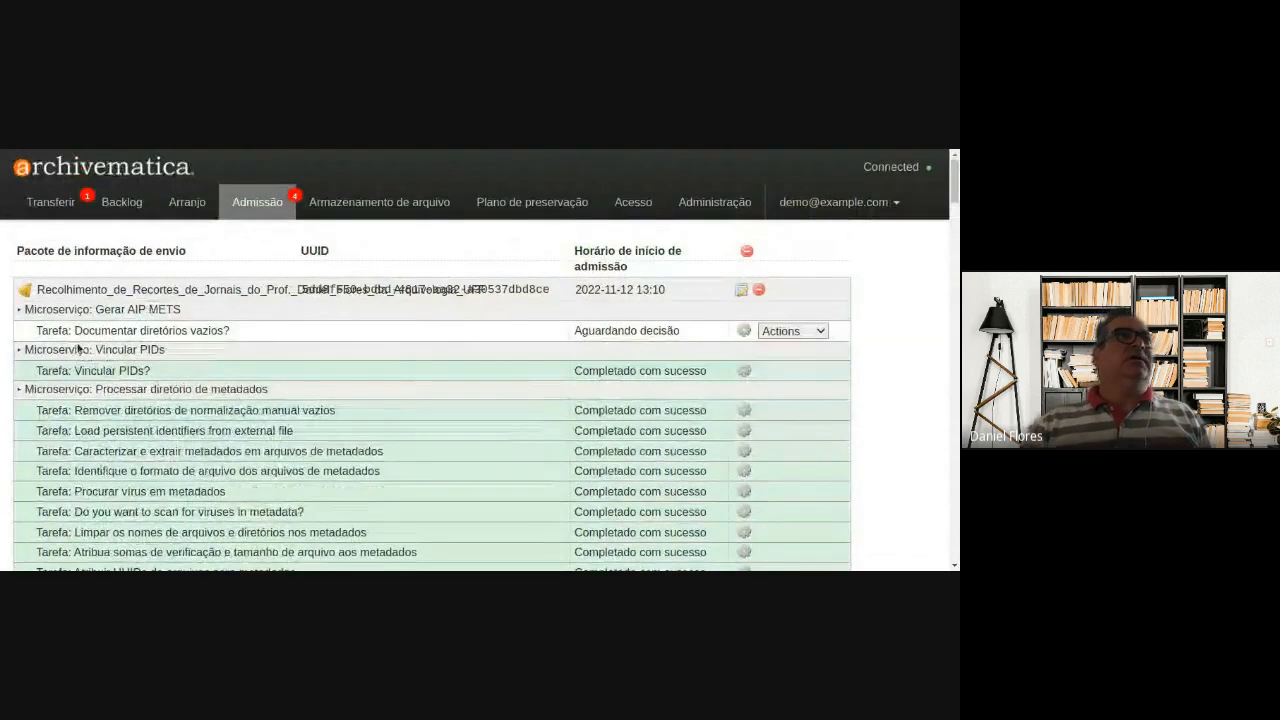
# - Answer 'Documentar diretórios vazios?', approve 'Armazenar AIP', and pick the 'Local de armazenamento do AIP'
pyautogui.click(809, 331)
pyautogui.click(794, 367)
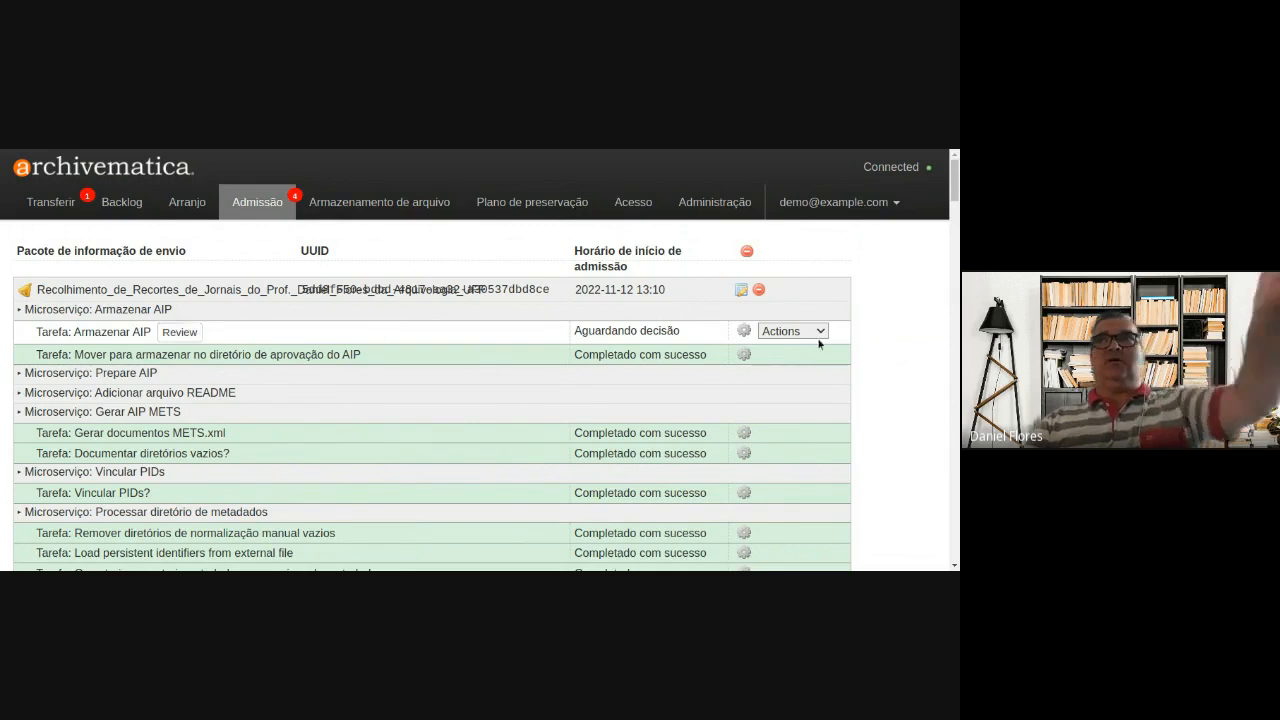
pyautogui.click(786, 362)
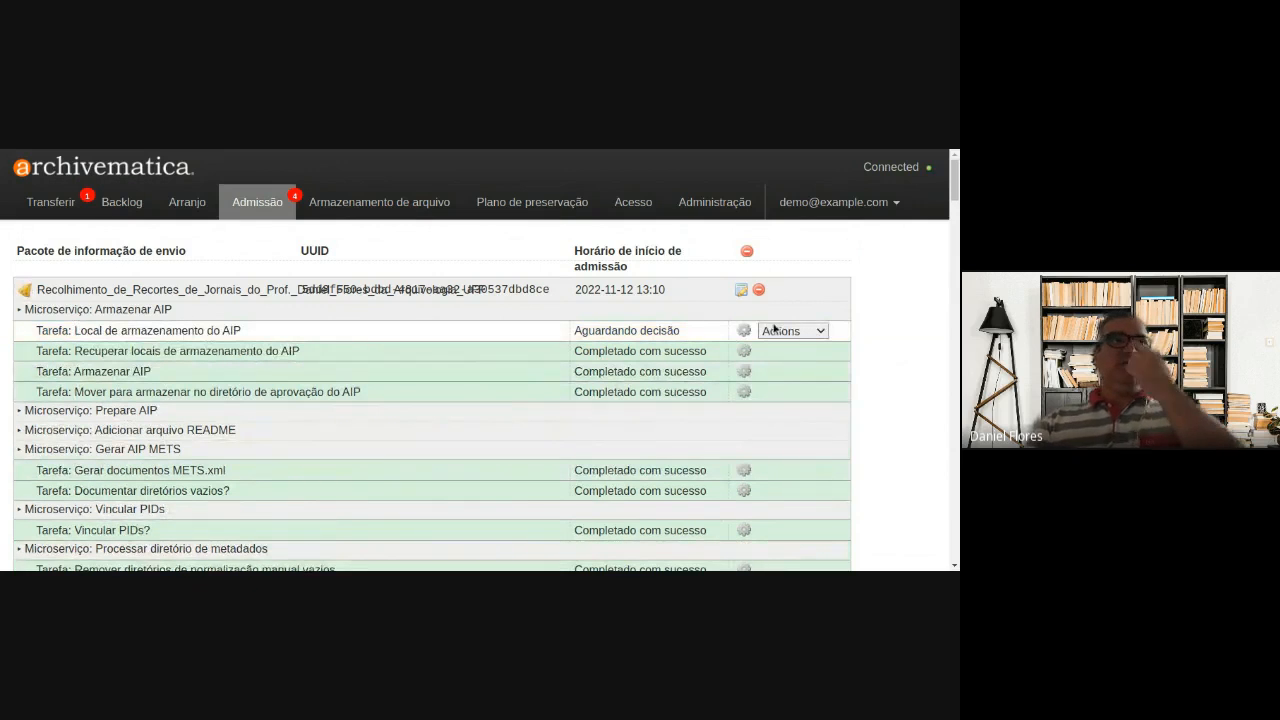
pyautogui.click(785, 363)
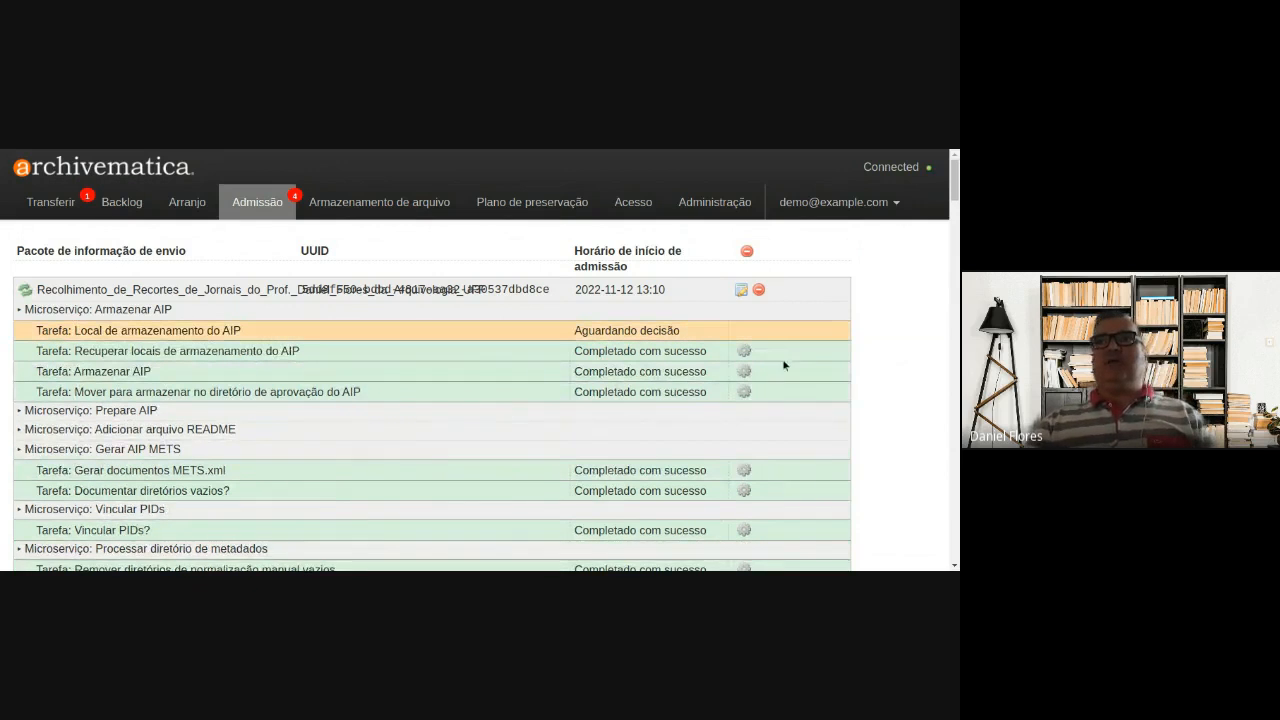
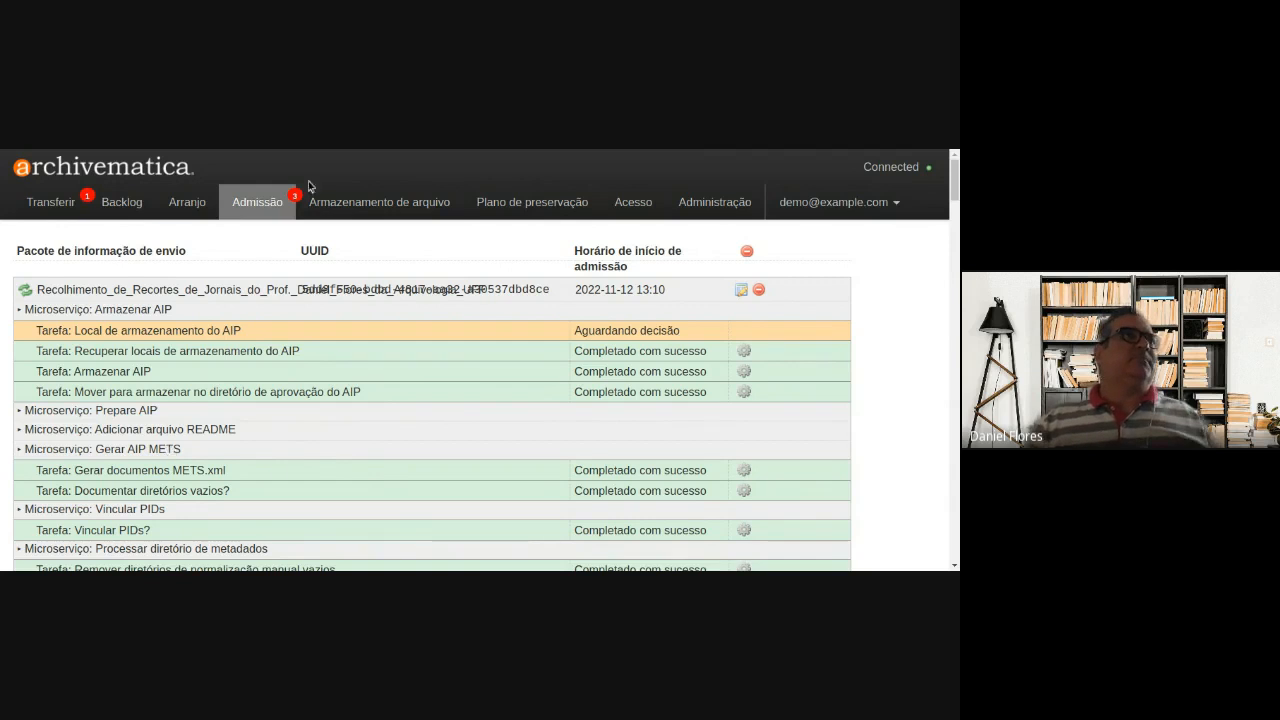
# - Glance at archival storage, then collapse the newspaper-clippings transfer's microservices on the Admissão page
pyautogui.click(389, 202)
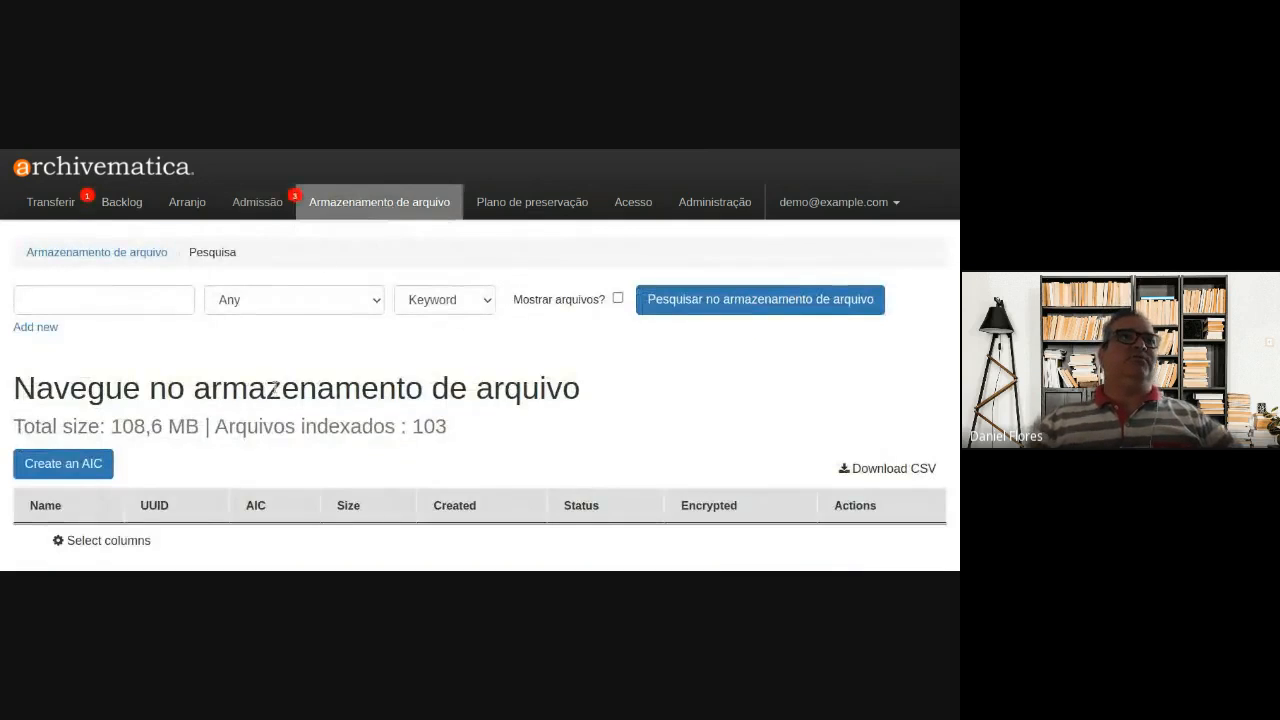
pyautogui.scroll(-3, 165, 440)
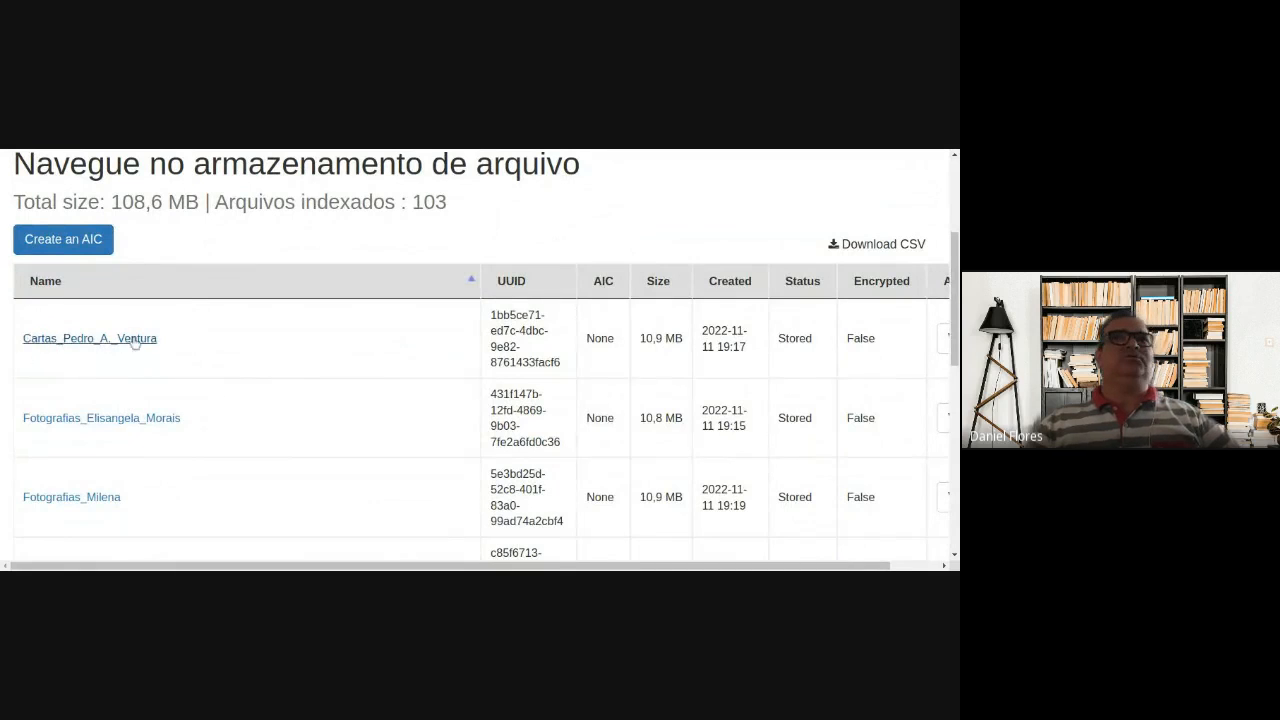
pyautogui.scroll(3, 367, 405)
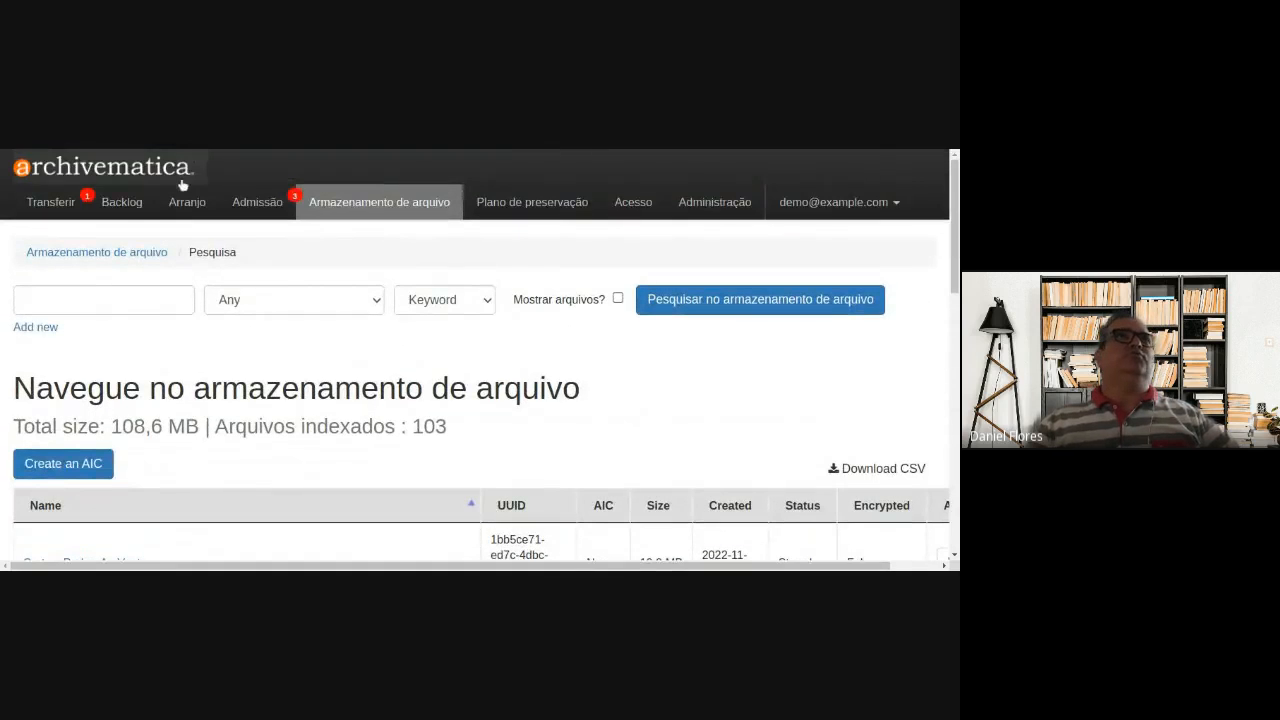
pyautogui.click(258, 204)
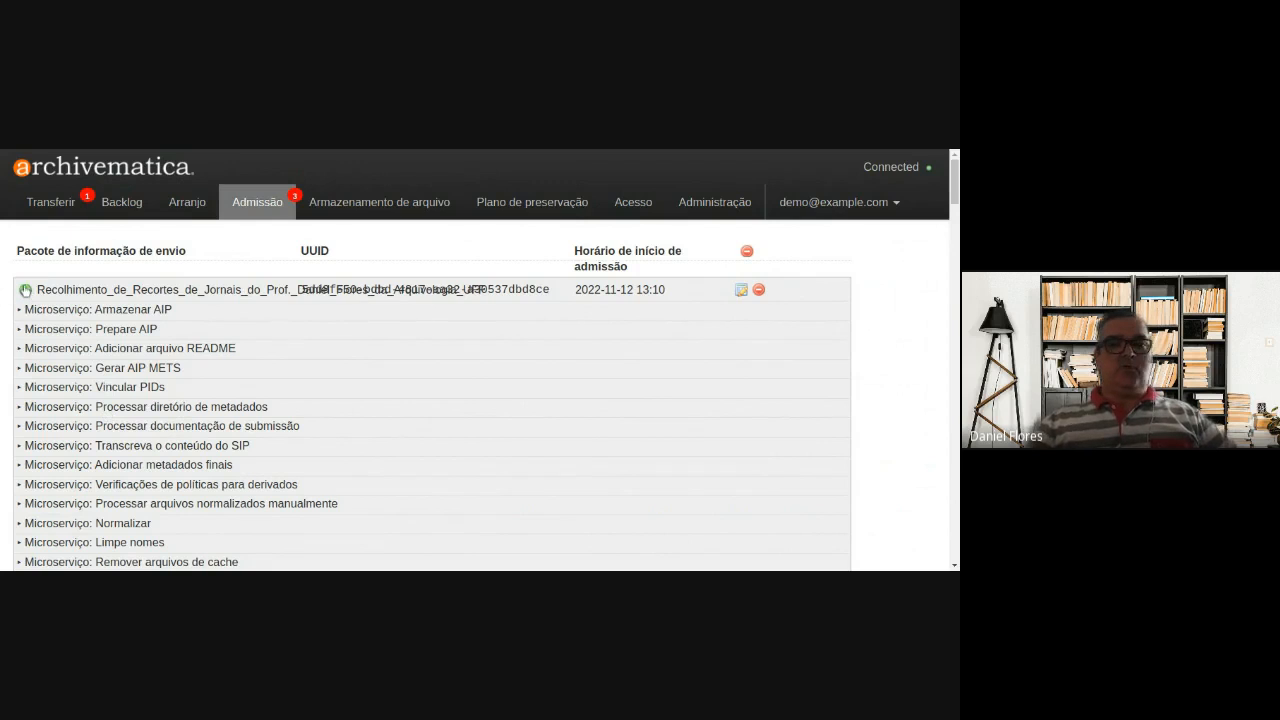
pyautogui.click(86, 296)
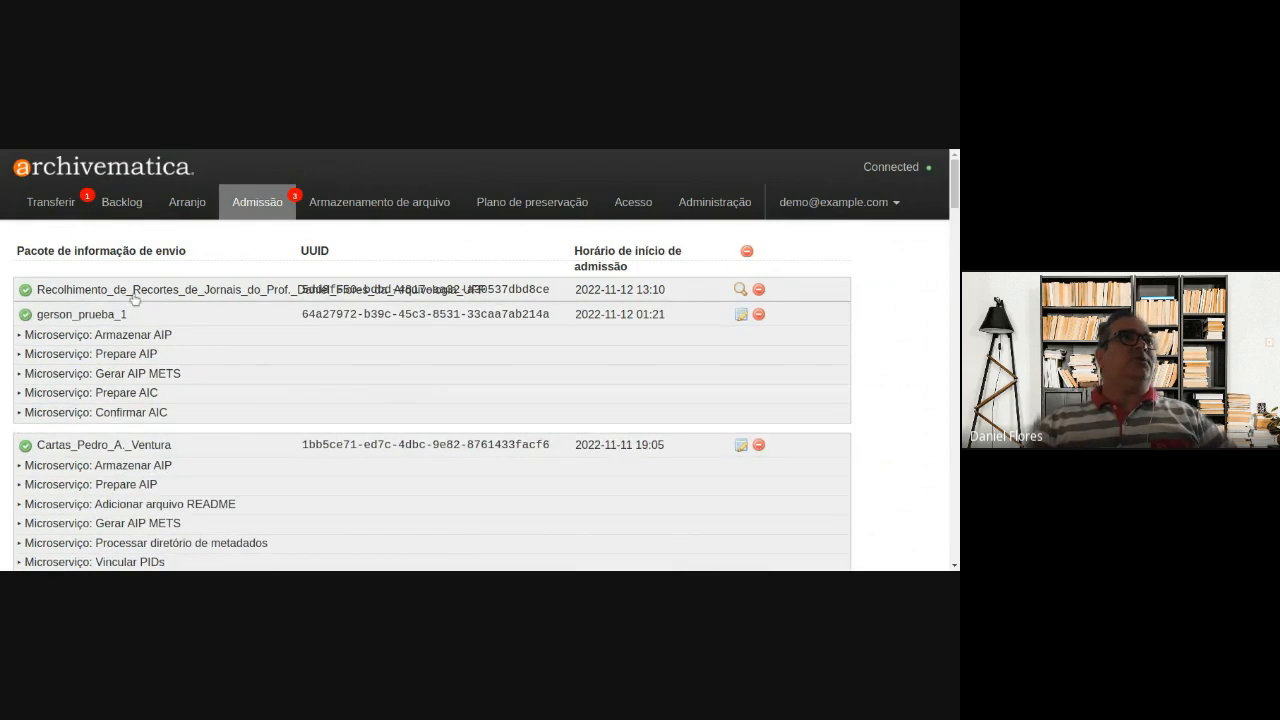
# - Open Armazenamento de arquivo and scroll through the stored AIPs table
pyautogui.click(417, 206)
pyautogui.scroll(-2, 294, 350)
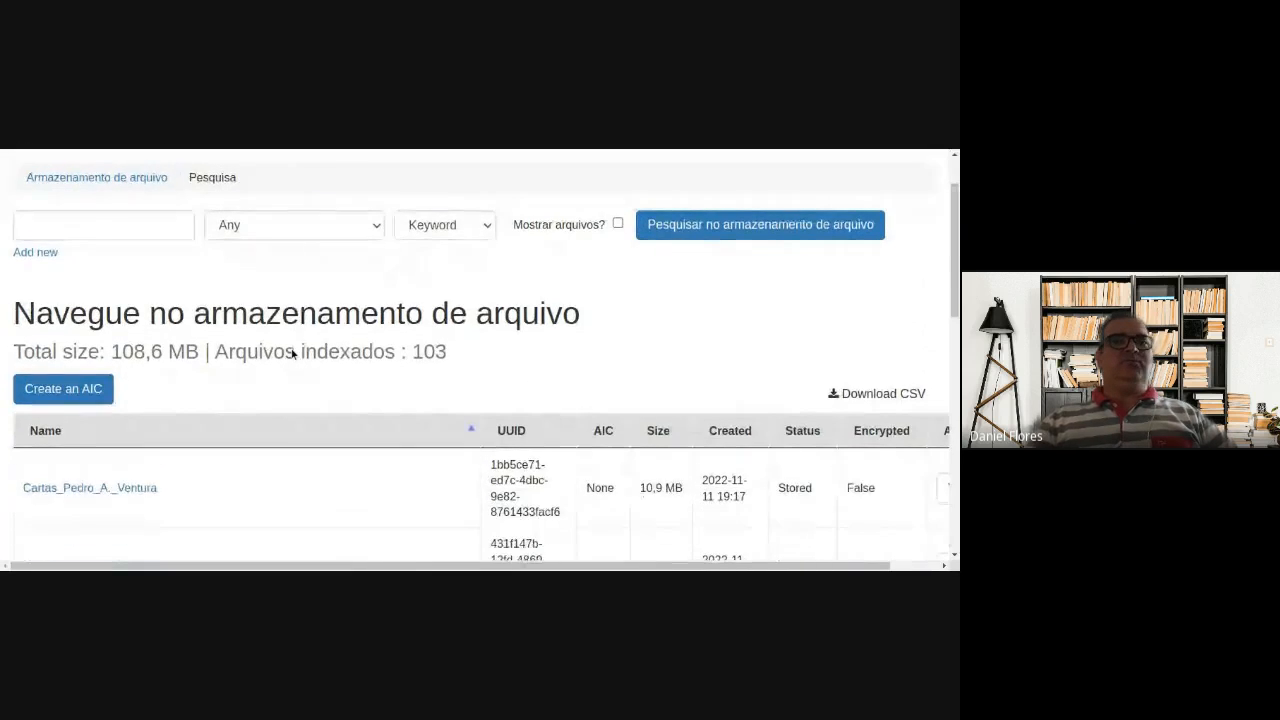
pyautogui.scroll(-2, 293, 353)
pyautogui.scroll(-2, 268, 388)
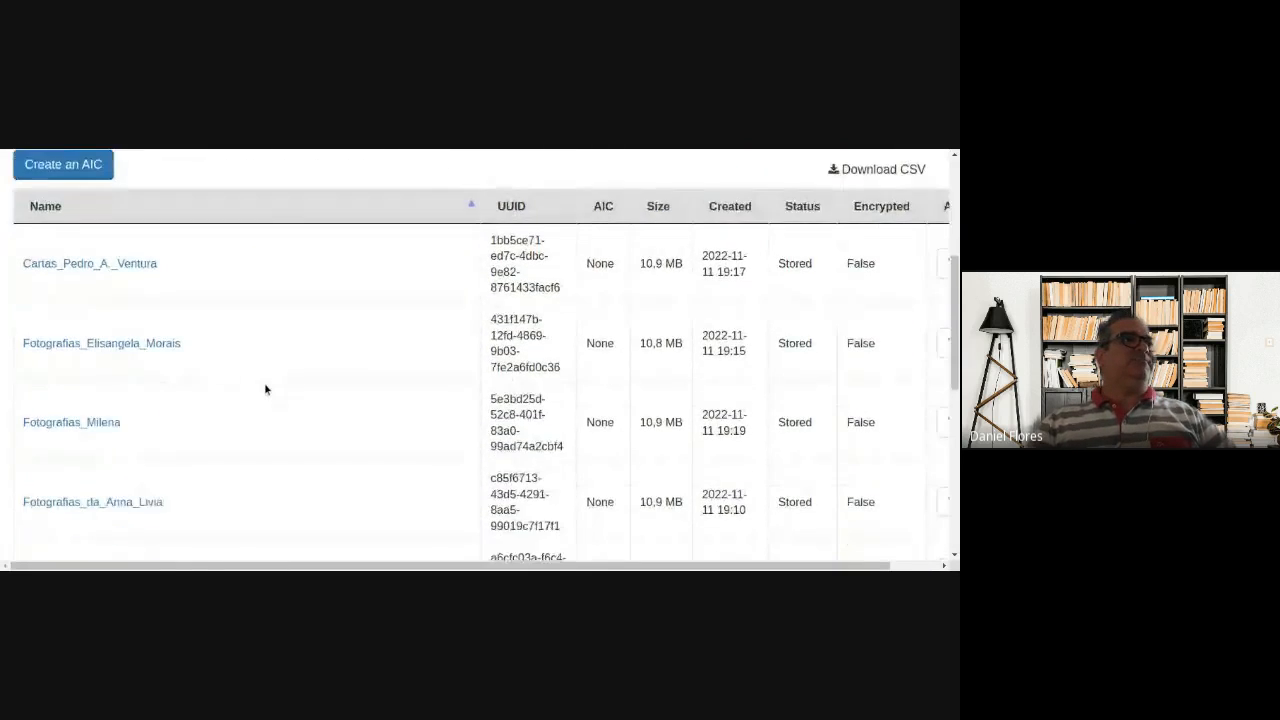
pyautogui.scroll(-4, 265, 389)
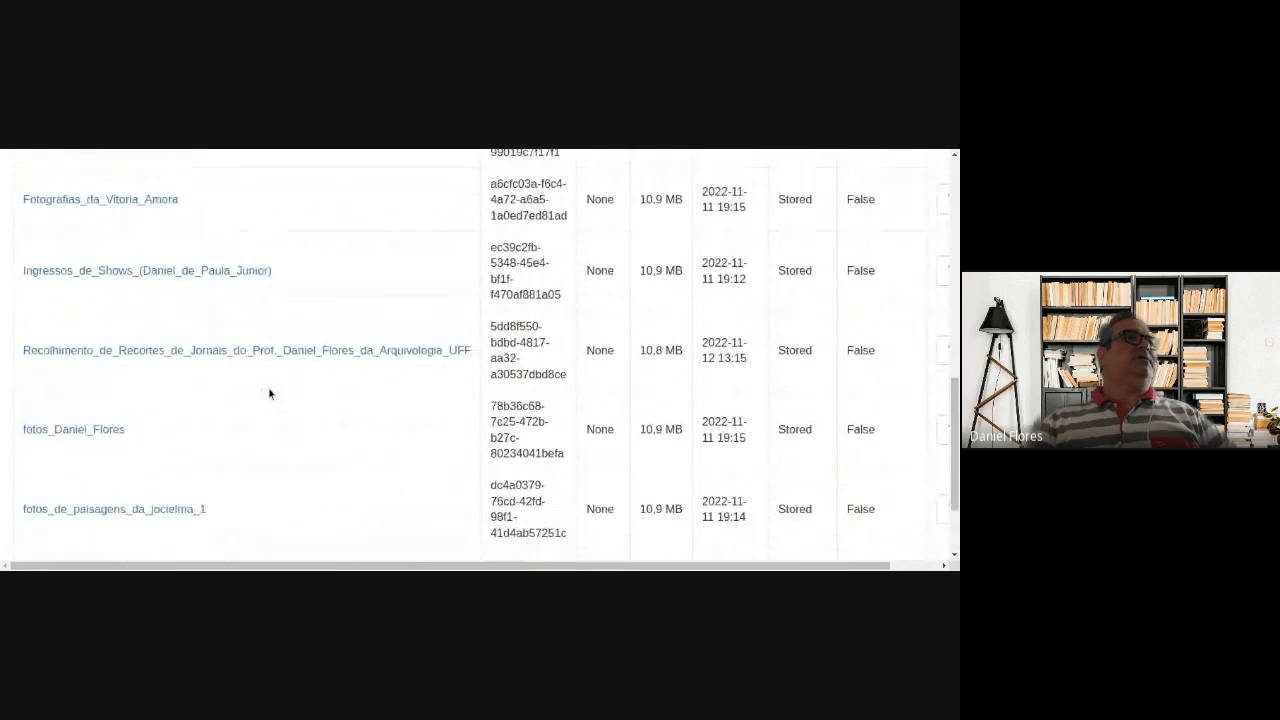
pyautogui.scroll(-3, 215, 388)
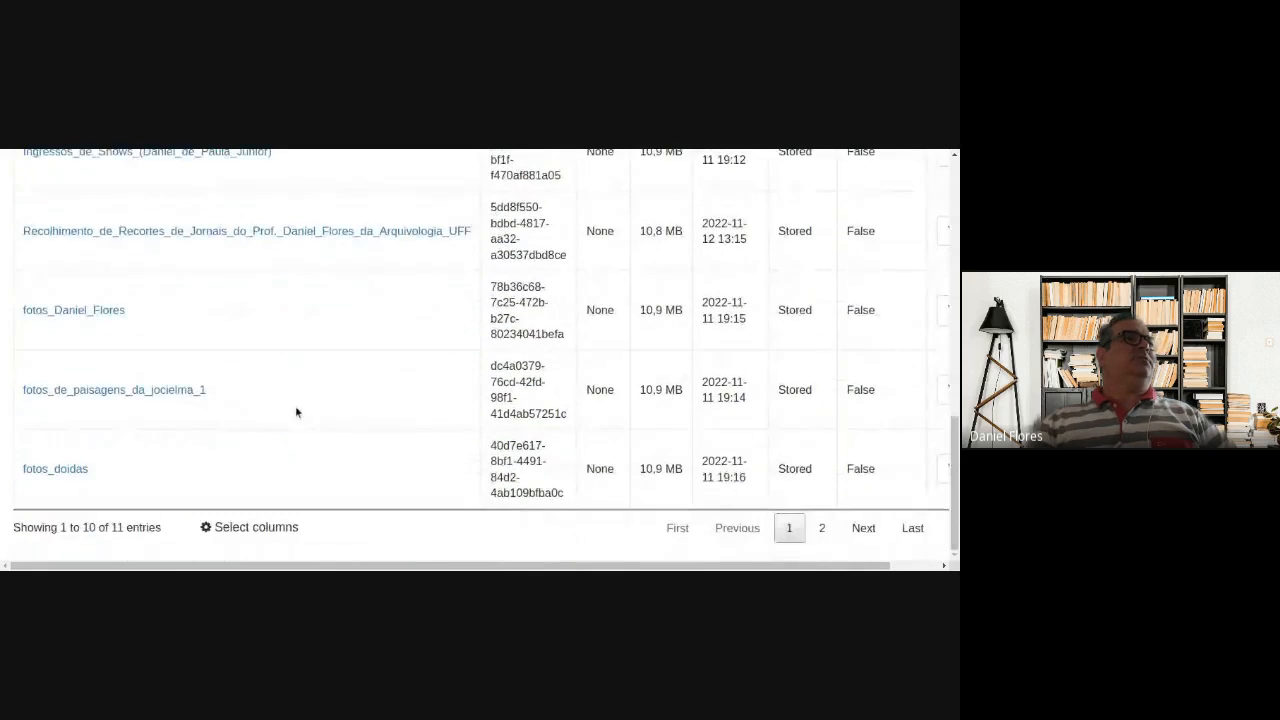
pyautogui.scroll(10, 283, 411)
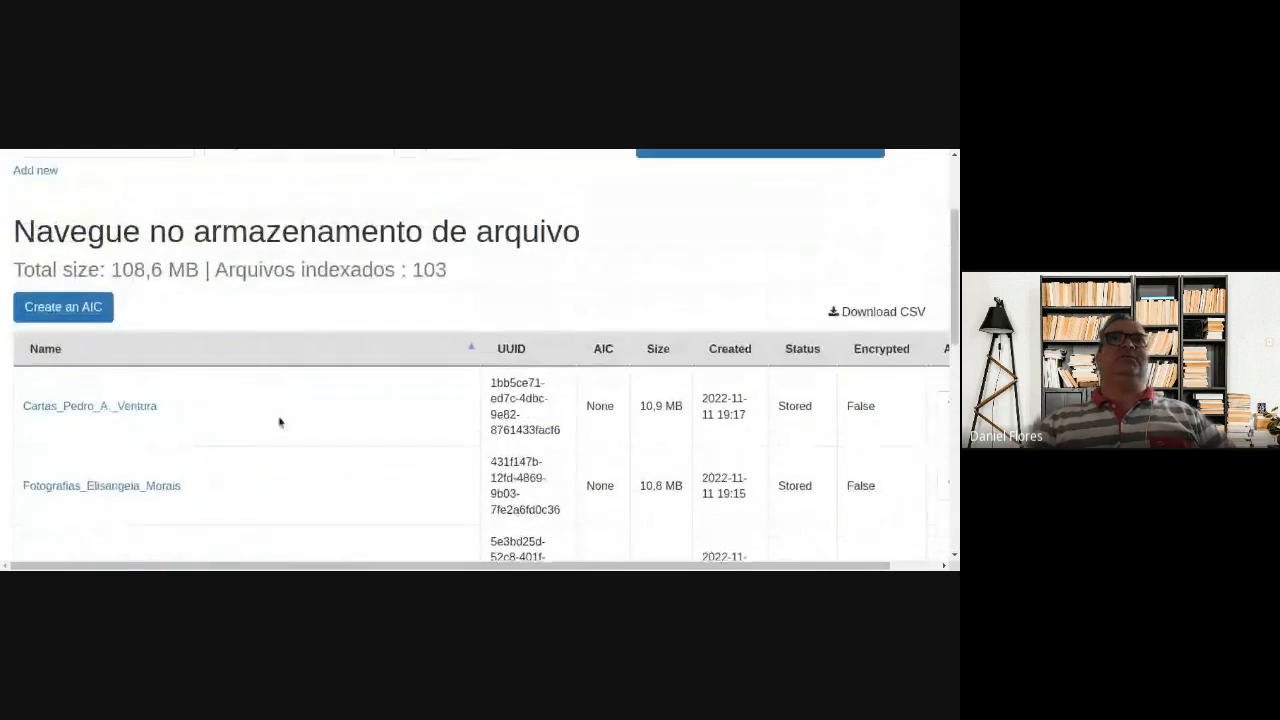
# - Sort the stored AIPs by Created date, newest first, bringing the newspaper-clippings AIP to the top
pyautogui.click(752, 349)
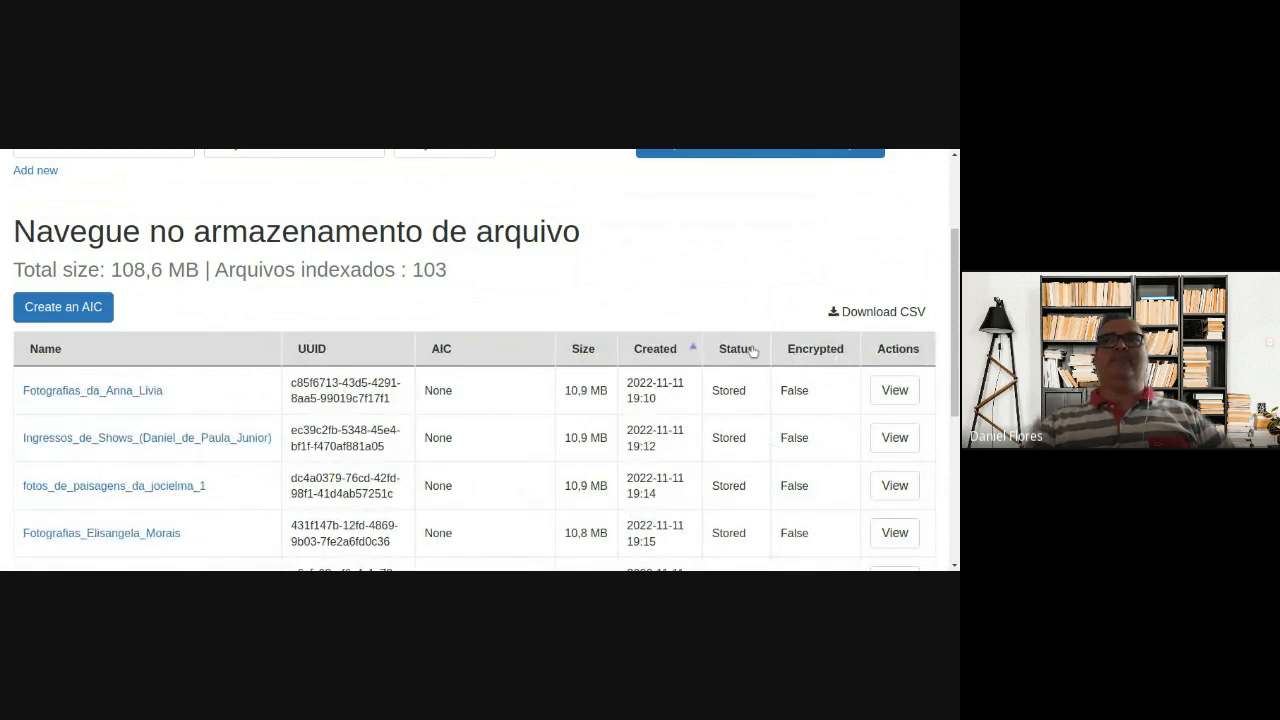
pyautogui.click(752, 349)
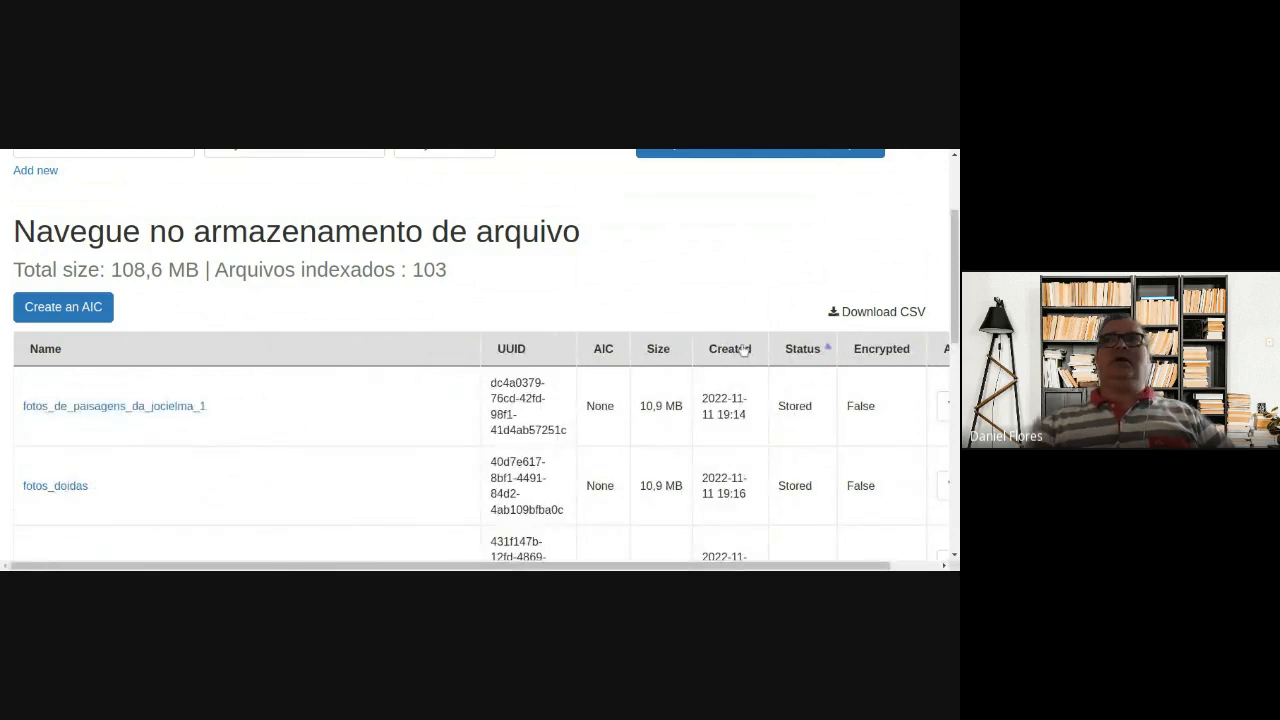
pyautogui.click(743, 349)
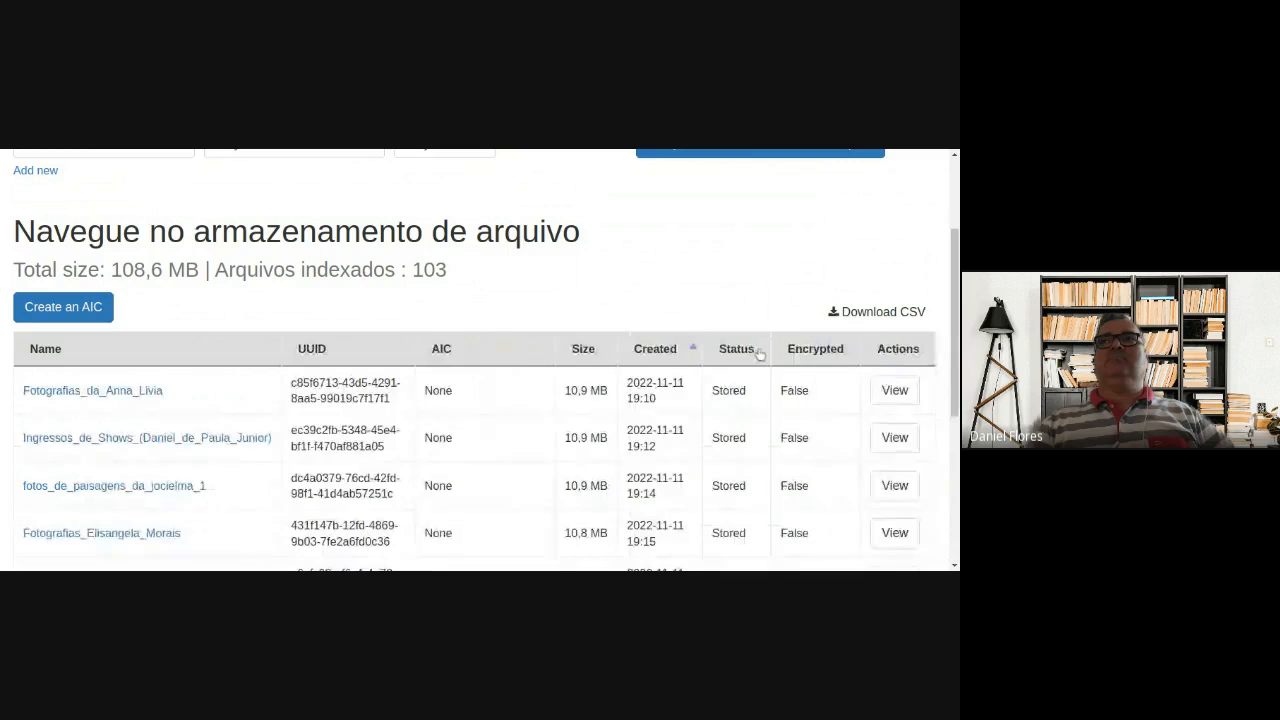
pyautogui.click(695, 349)
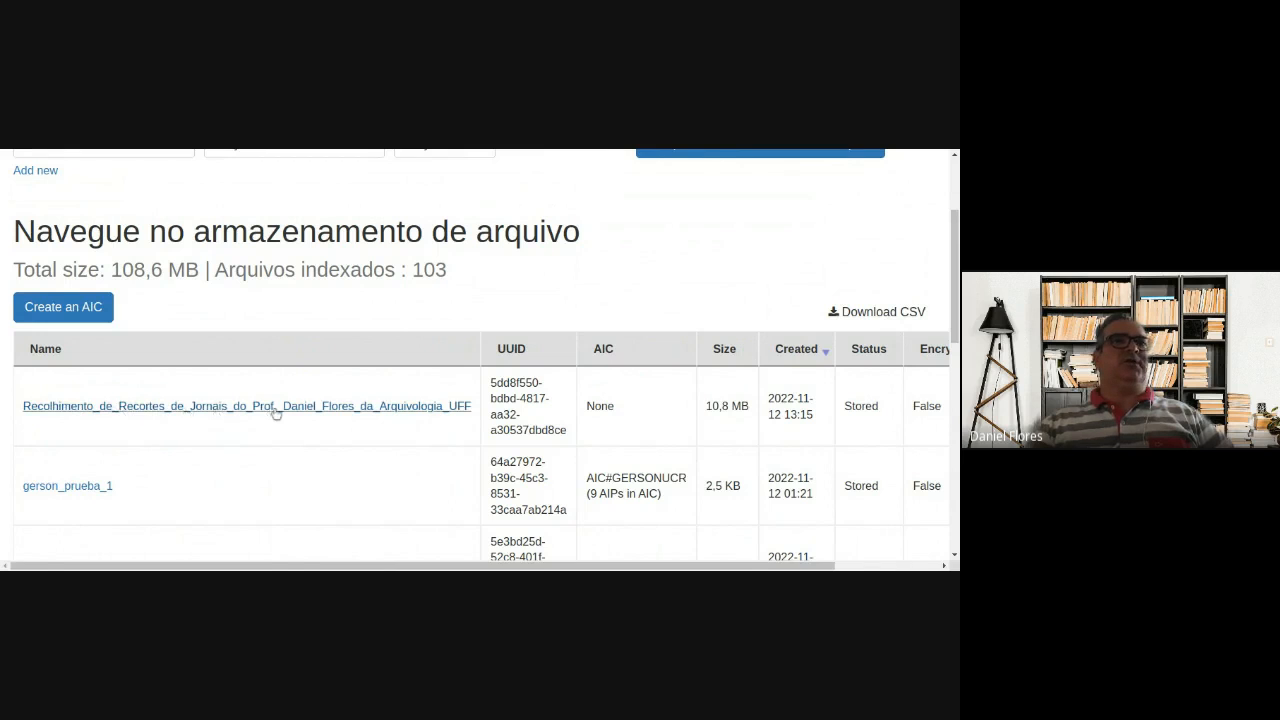
pyautogui.scroll(-1, 260, 398)
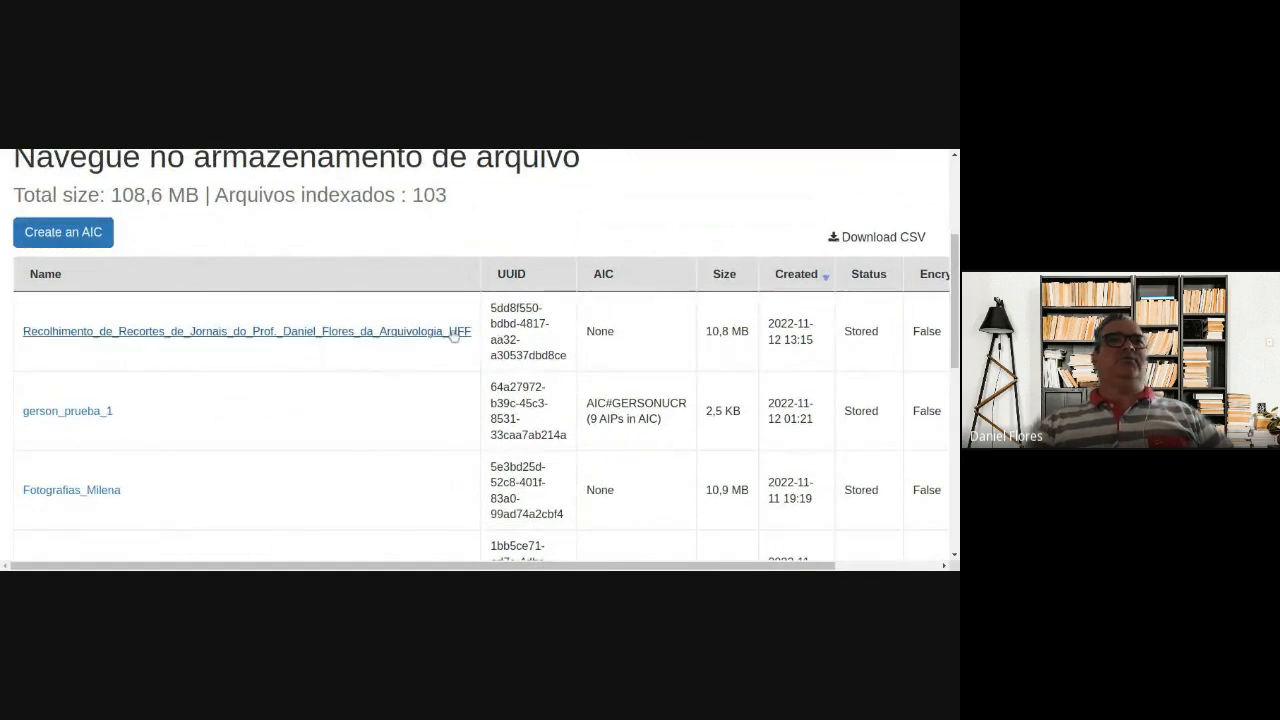
# - Open the Recolhimento_de_Recortes AIP details and review its 10.85 MB size, unencrypted status and .7z package
pyautogui.click(281, 334)
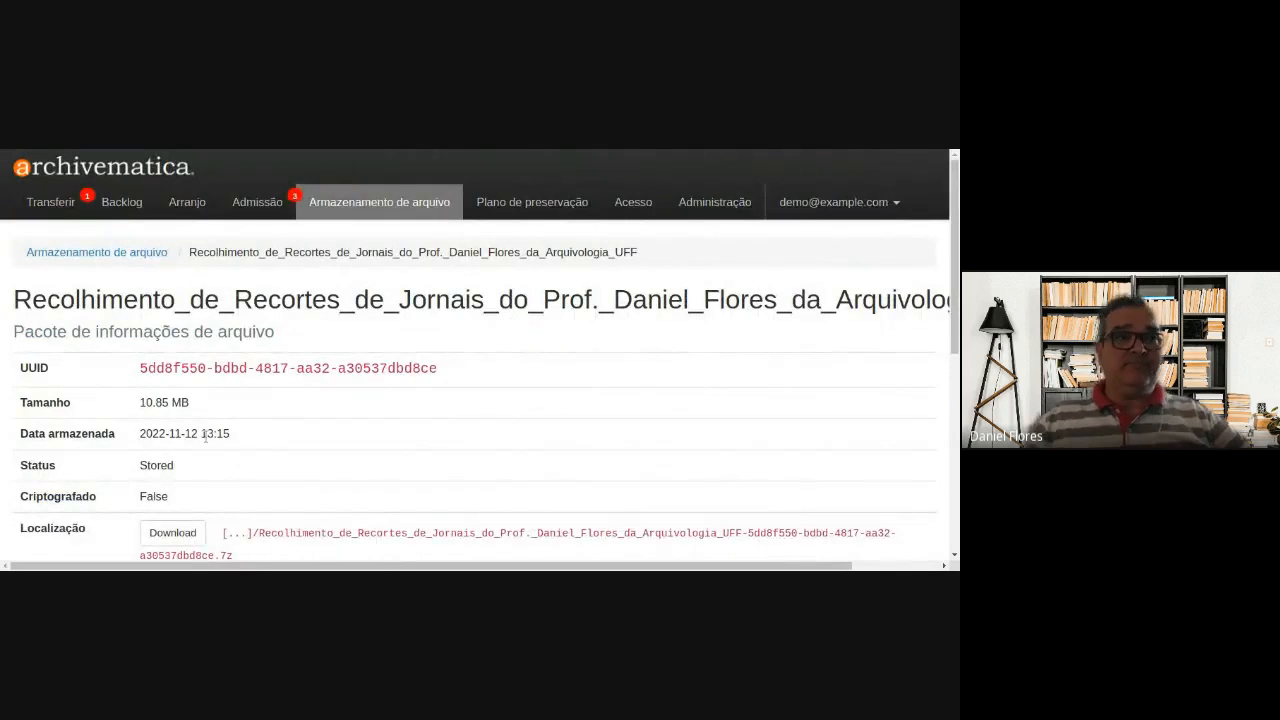
pyautogui.scroll(-1, 180, 350)
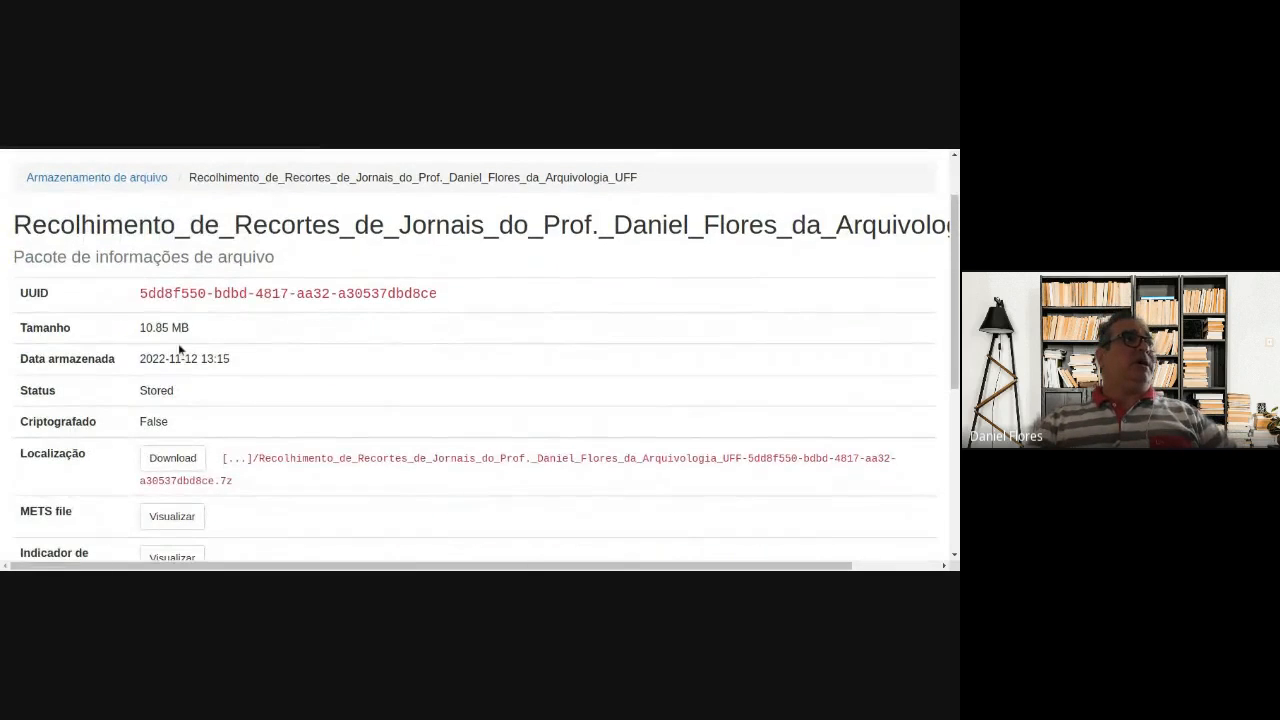
pyautogui.scroll(-1, 180, 345)
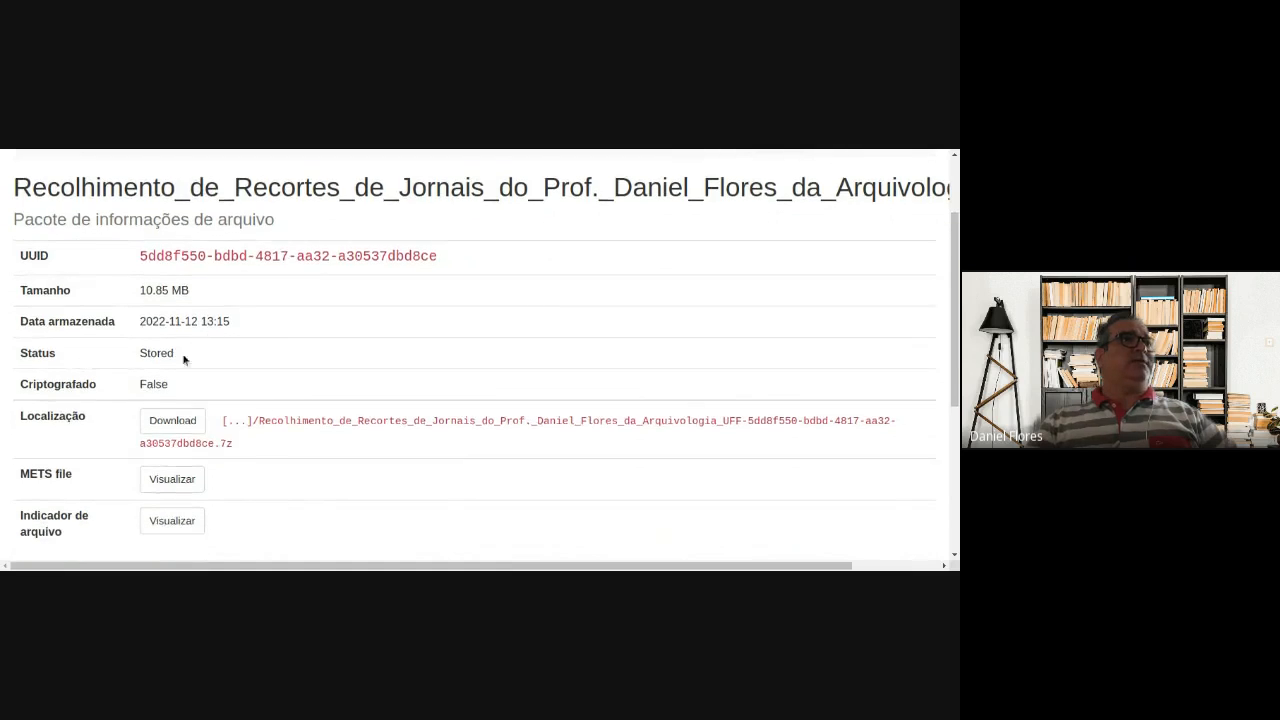
pyautogui.moveTo(62, 347); pyautogui.dragTo(146, 350)
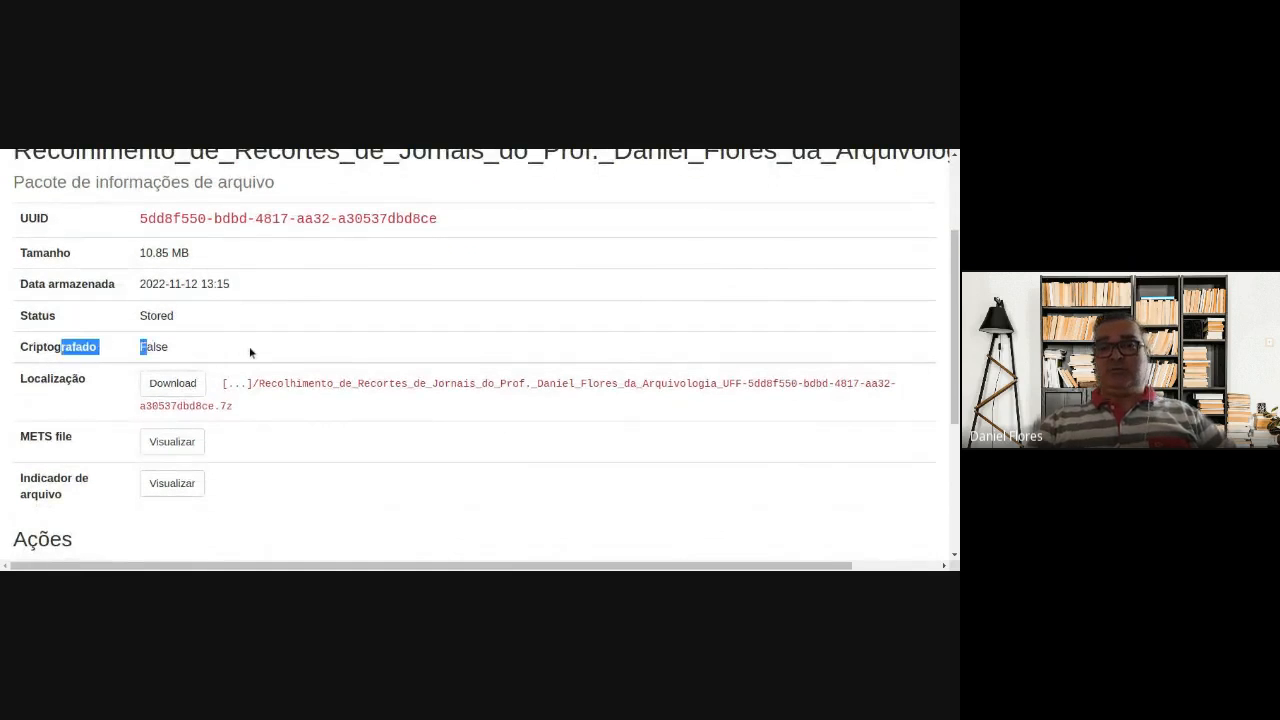
pyautogui.scroll(-1, 255, 354)
pyautogui.moveTo(34, 266); pyautogui.dragTo(57, 267)
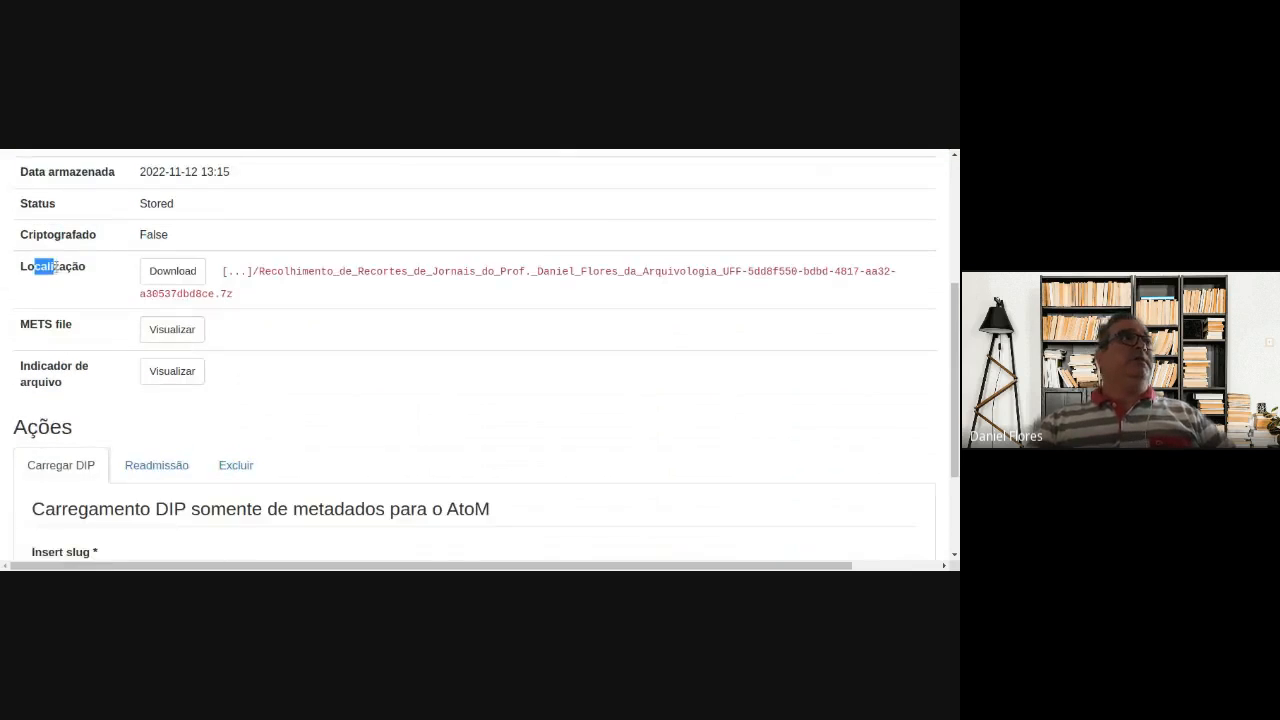
pyautogui.scroll(-1, 236, 351)
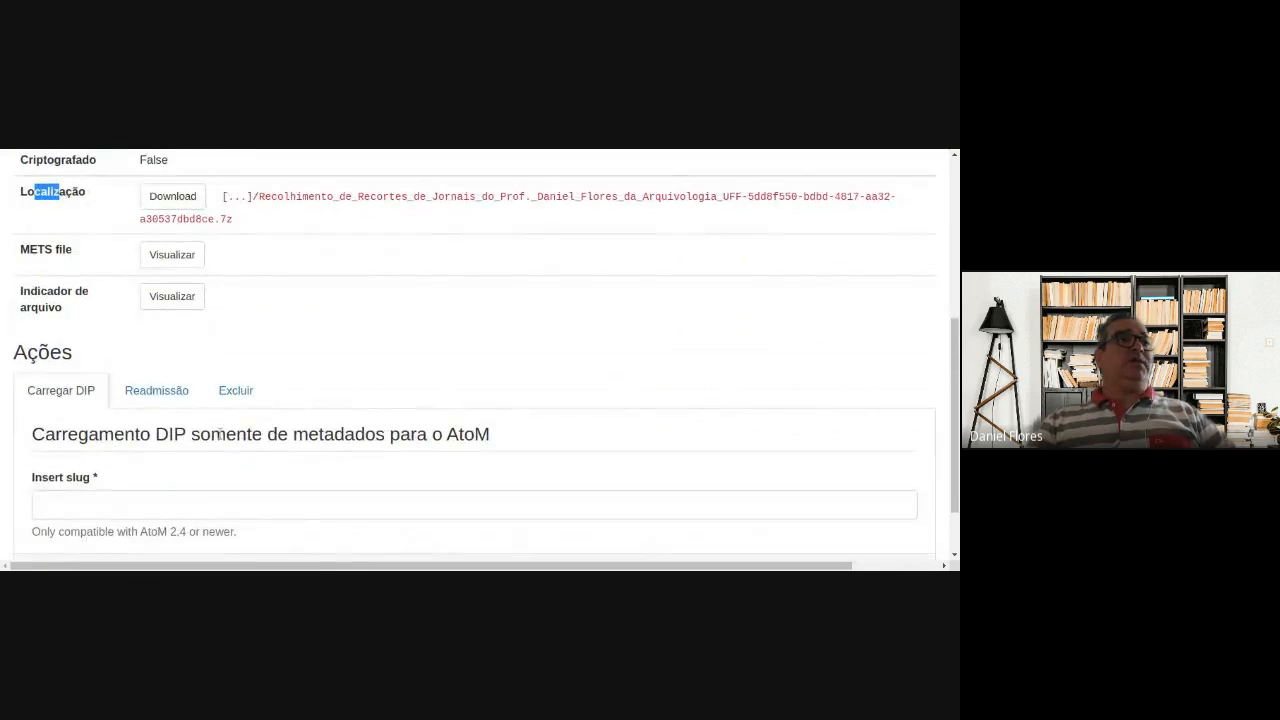
pyautogui.scroll(-1, 219, 434)
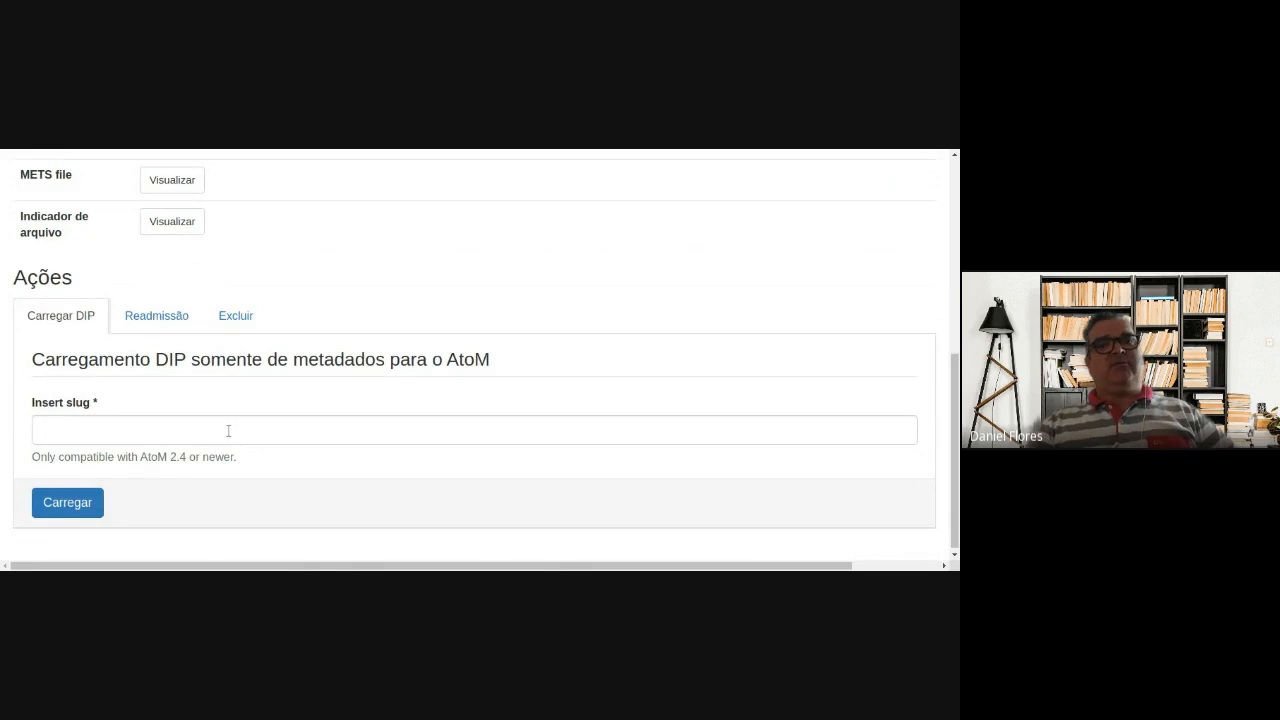
pyautogui.scroll(3, 157, 437)
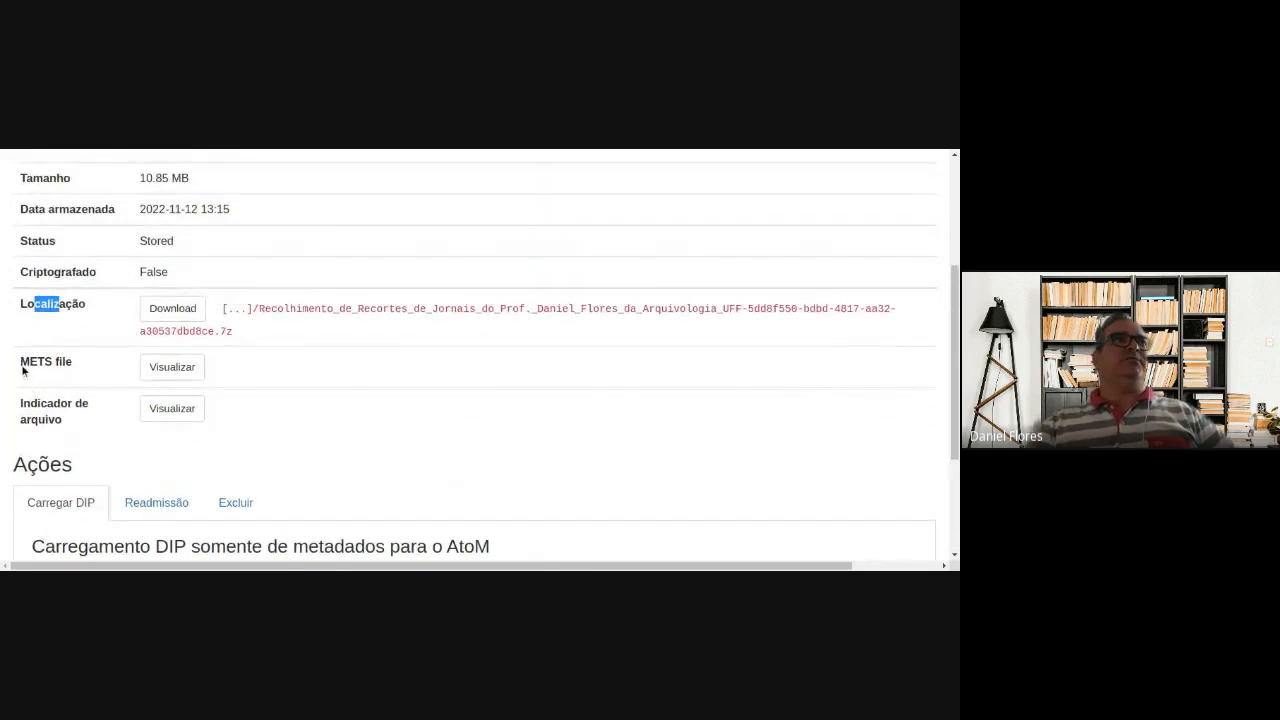
# - Download the Recolhimento_de_Recortes AIP as a .7z package from its Localização row
pyautogui.click(175, 310)
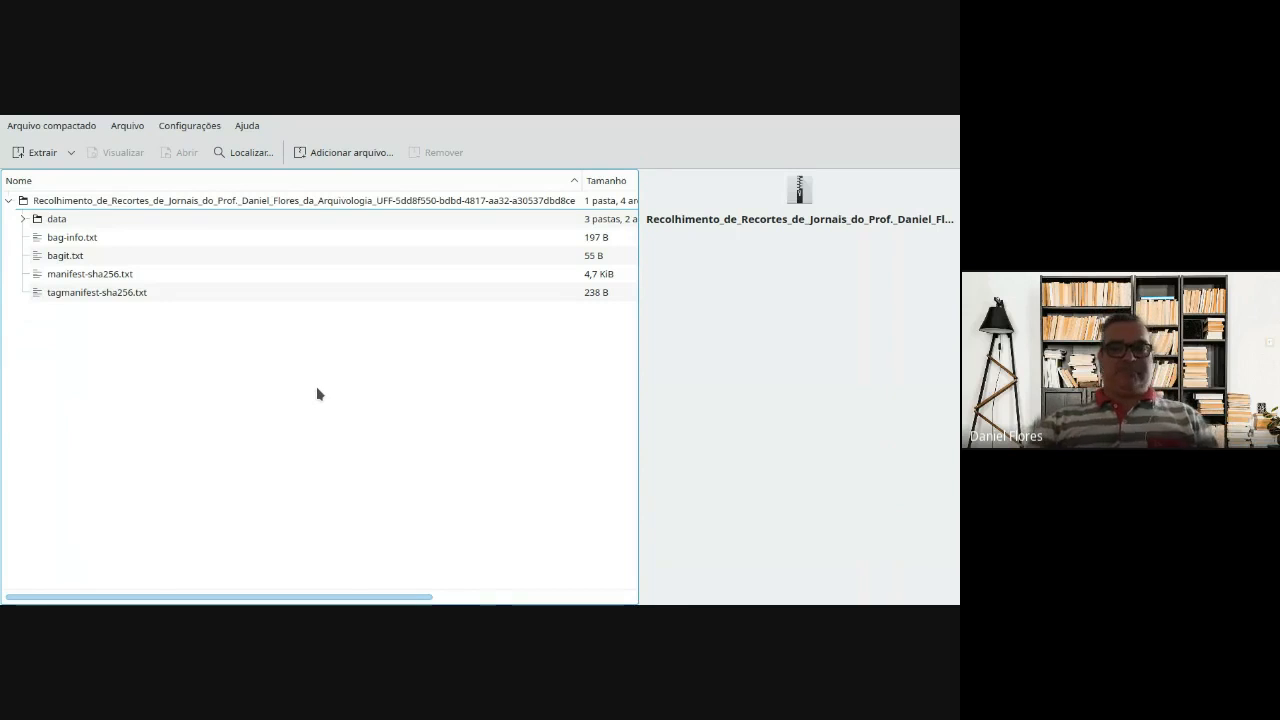
# - In Ark, expand data and objects and open 799px-Euroleague-LE_Roma_vs_Toulouse_IC-27.bmp
pyautogui.click(24, 220)
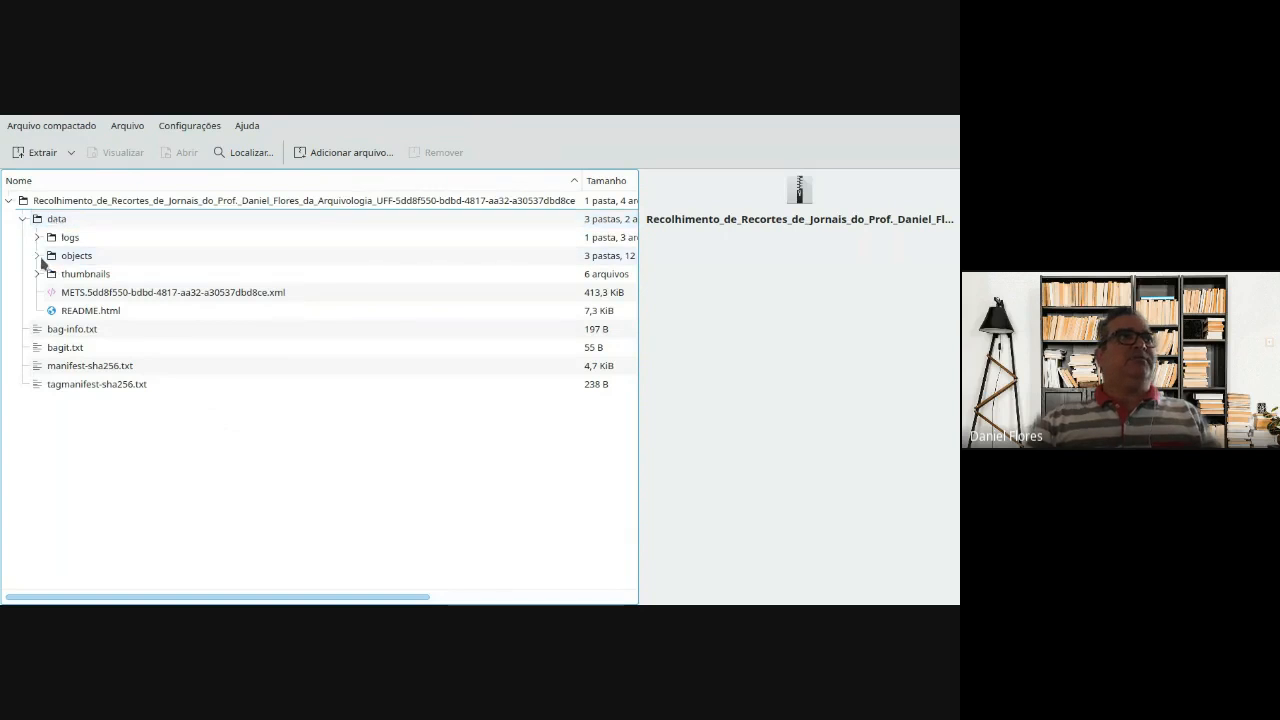
pyautogui.click(40, 256)
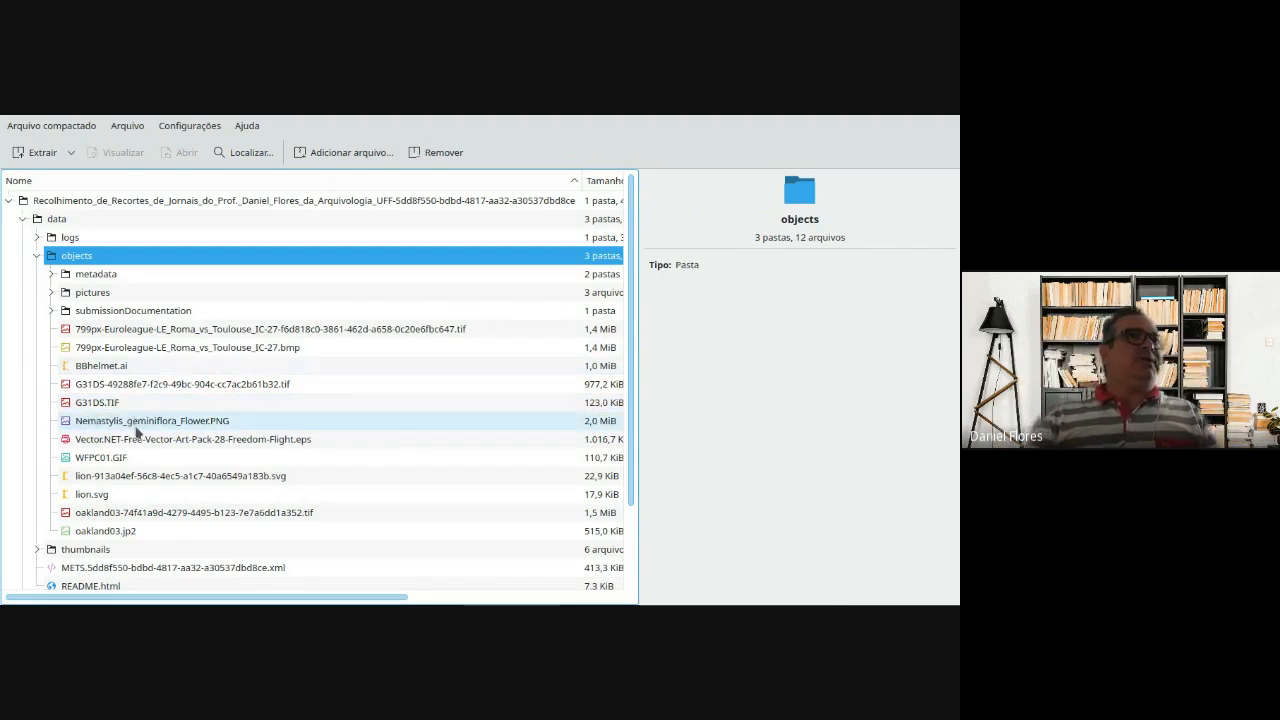
pyautogui.click(220, 350)
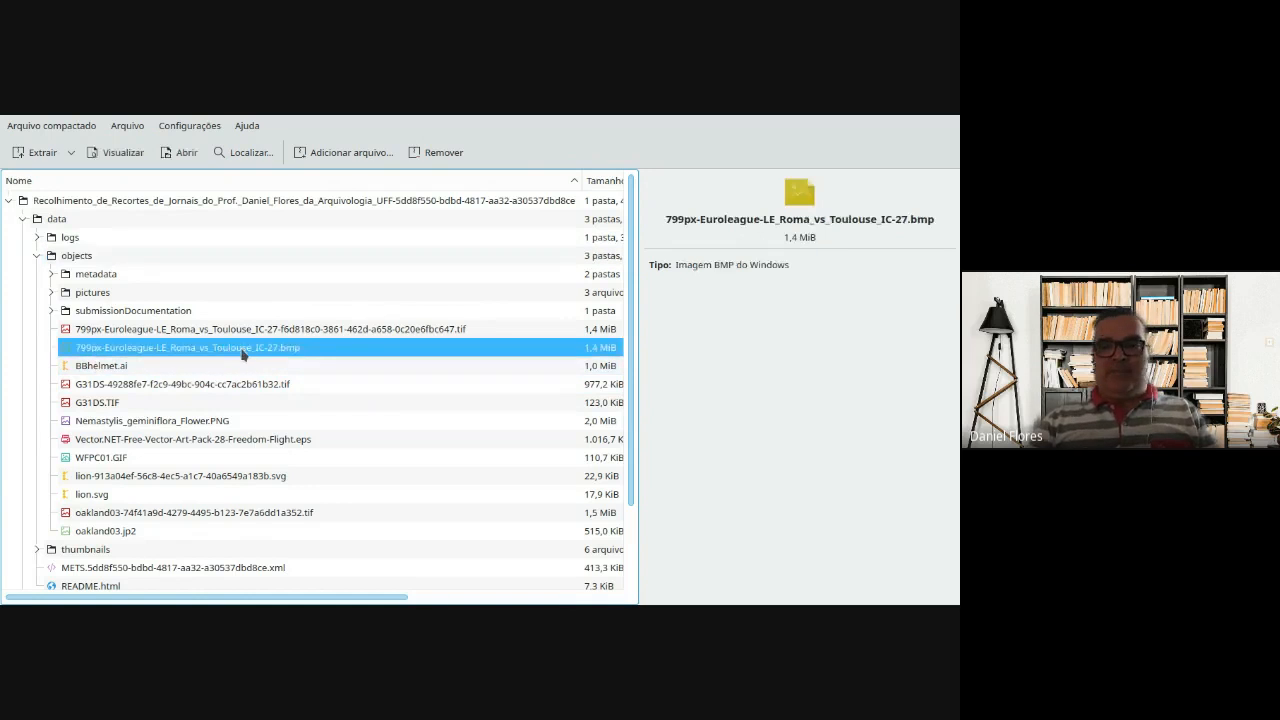
pyautogui.doubleClick(244, 355)
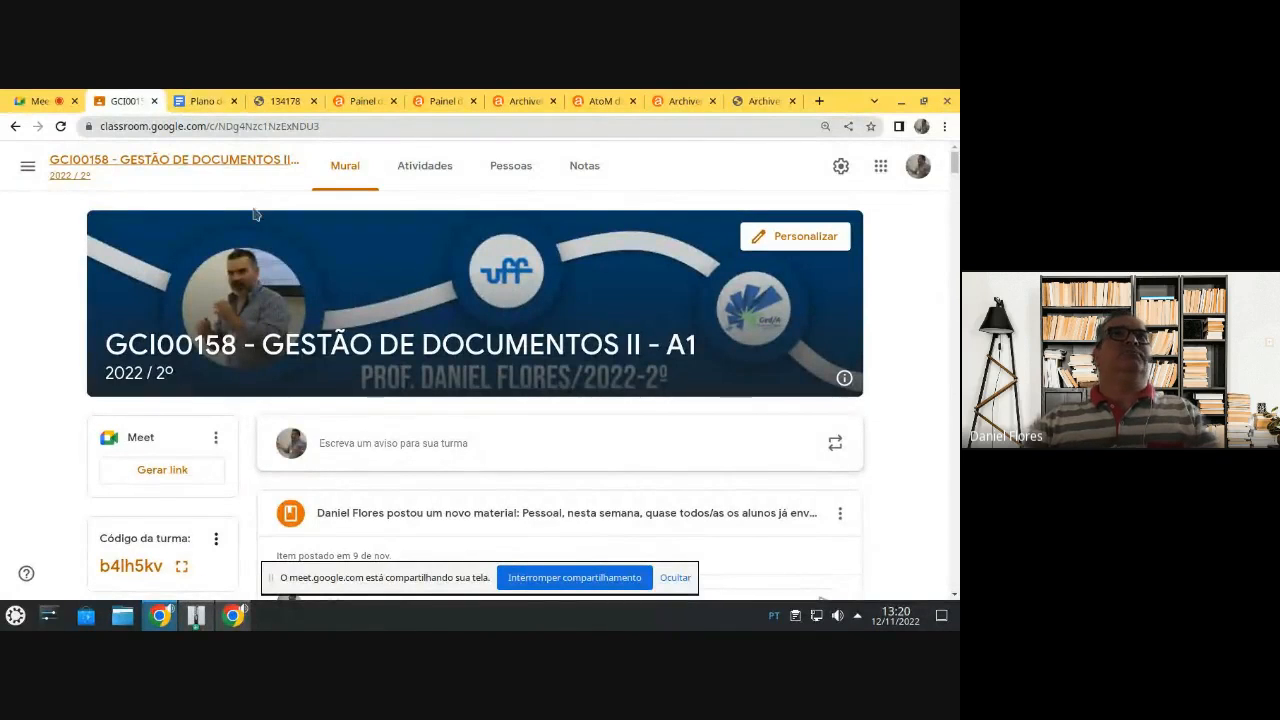
# - View the Roma vs Toulouse BMP, then open its normalized 1,4 MiB TIFF copy for comparison
pyautogui.hotkey('alt', 'Tab')
pyautogui.hotkey('alt', 'Tab')
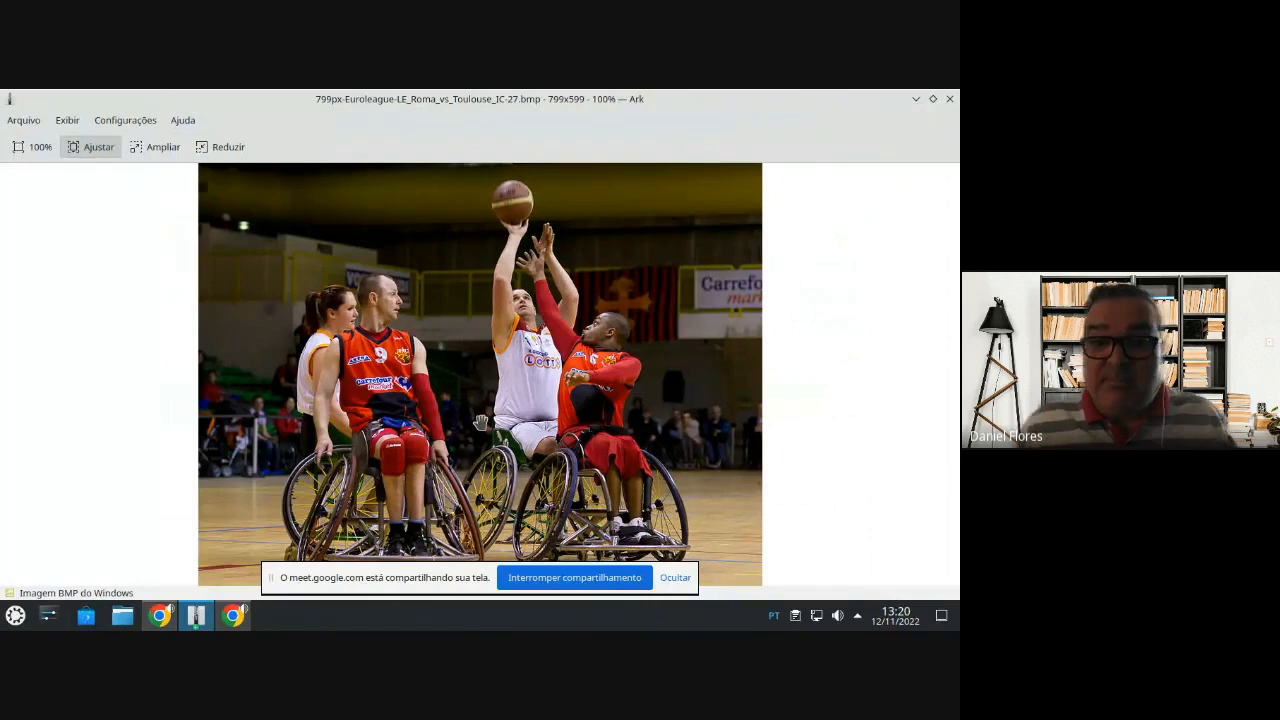
pyautogui.hotkey('alt', 'Tab')
pyautogui.hotkey('alt', 'Tab')
pyautogui.hotkey('alt', 'Tab')
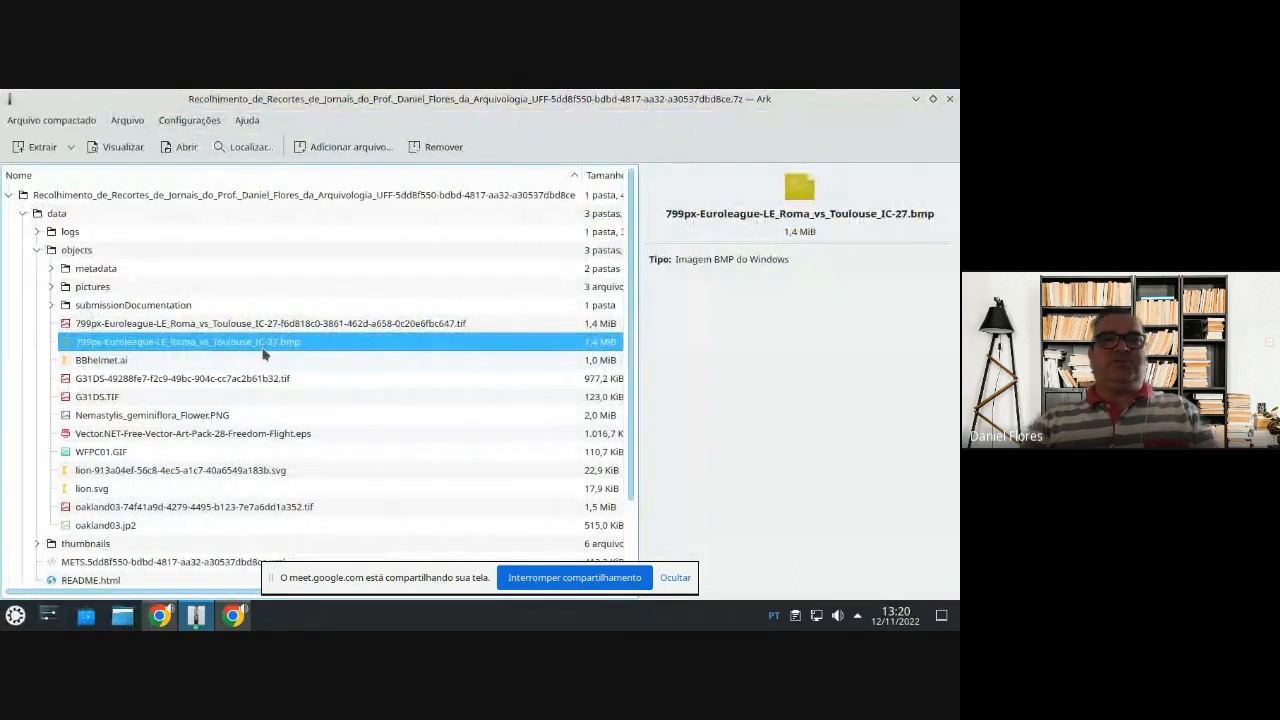
pyautogui.click(127, 329)
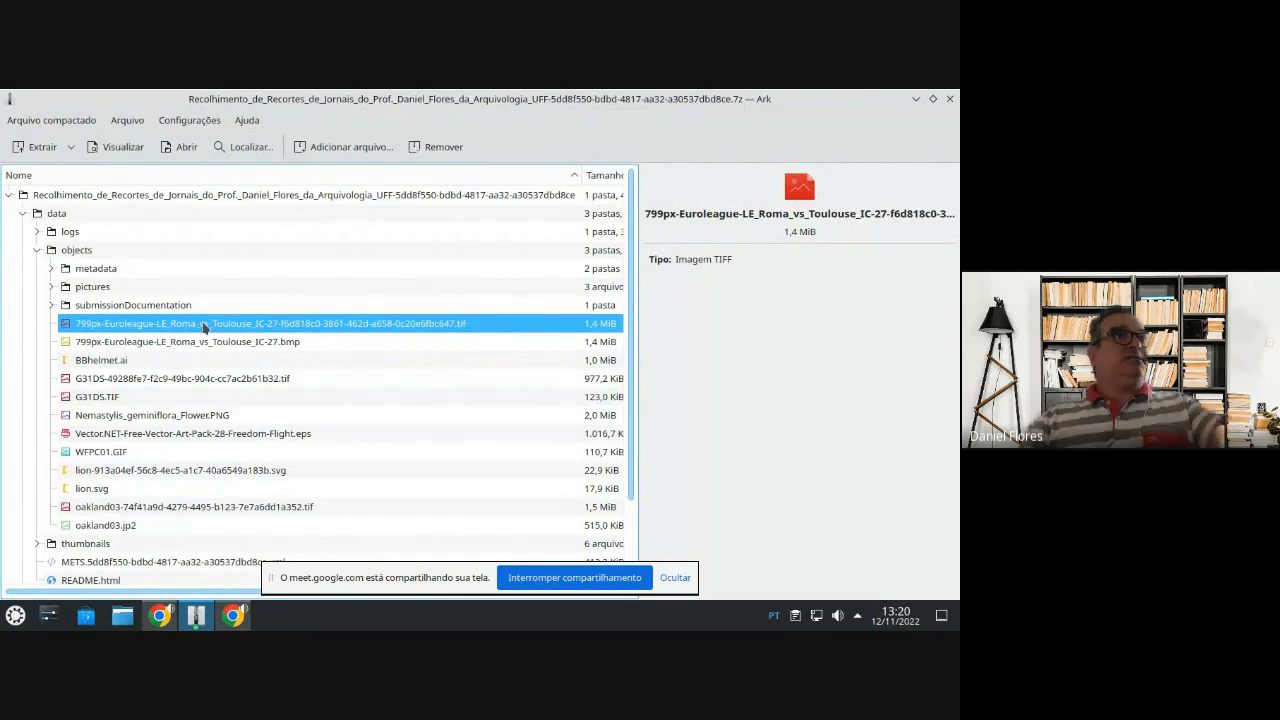
pyautogui.click(278, 343)
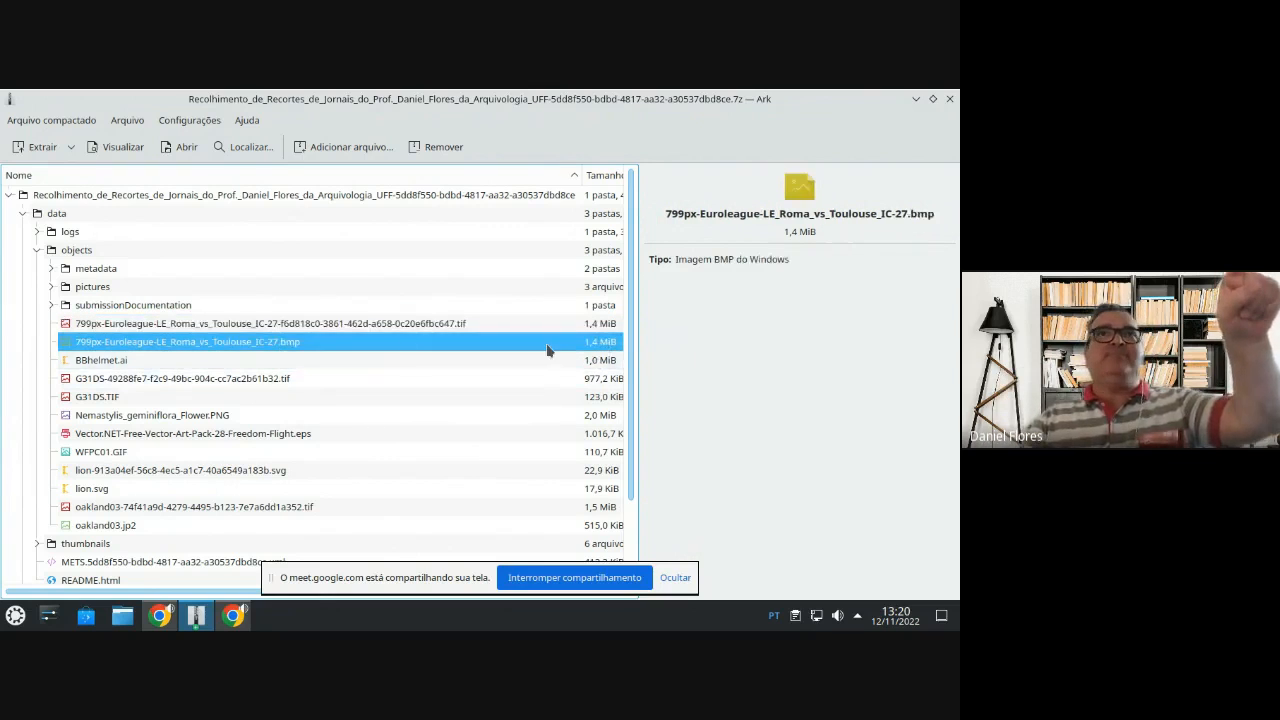
pyautogui.click(400, 324)
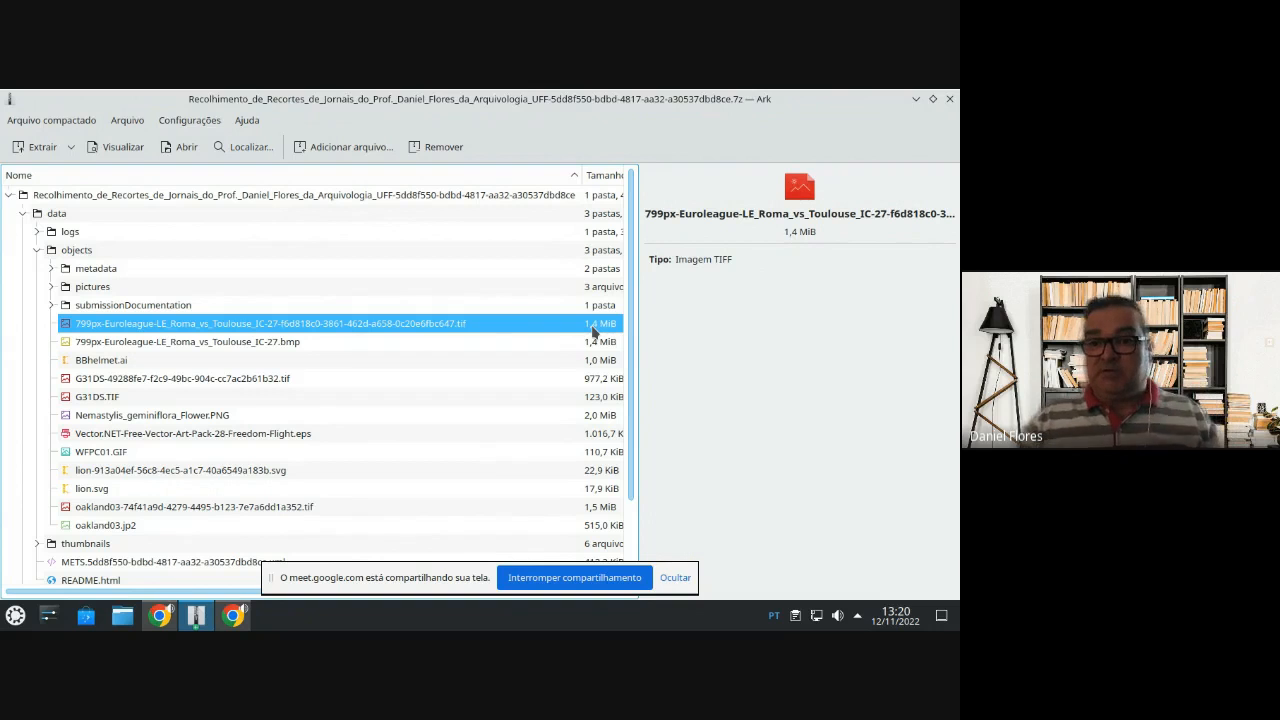
pyautogui.doubleClick(344, 330)
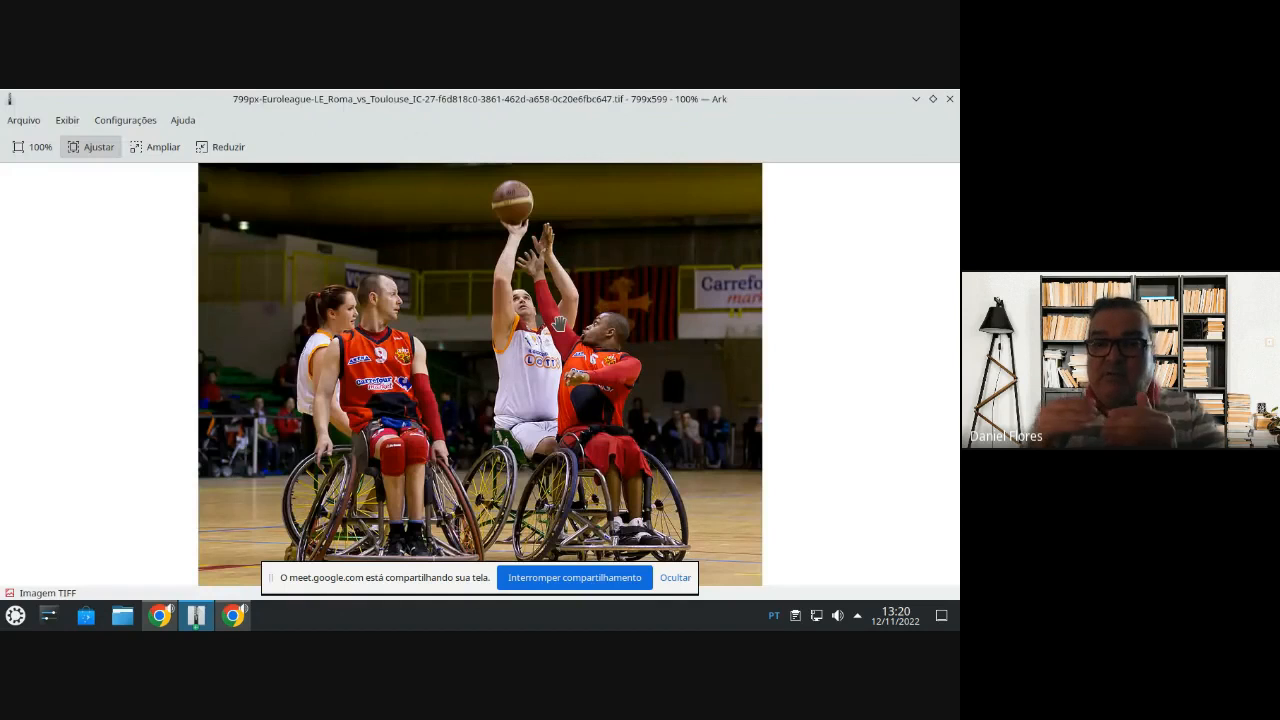
pyautogui.hotkey('alt', 'Tab')
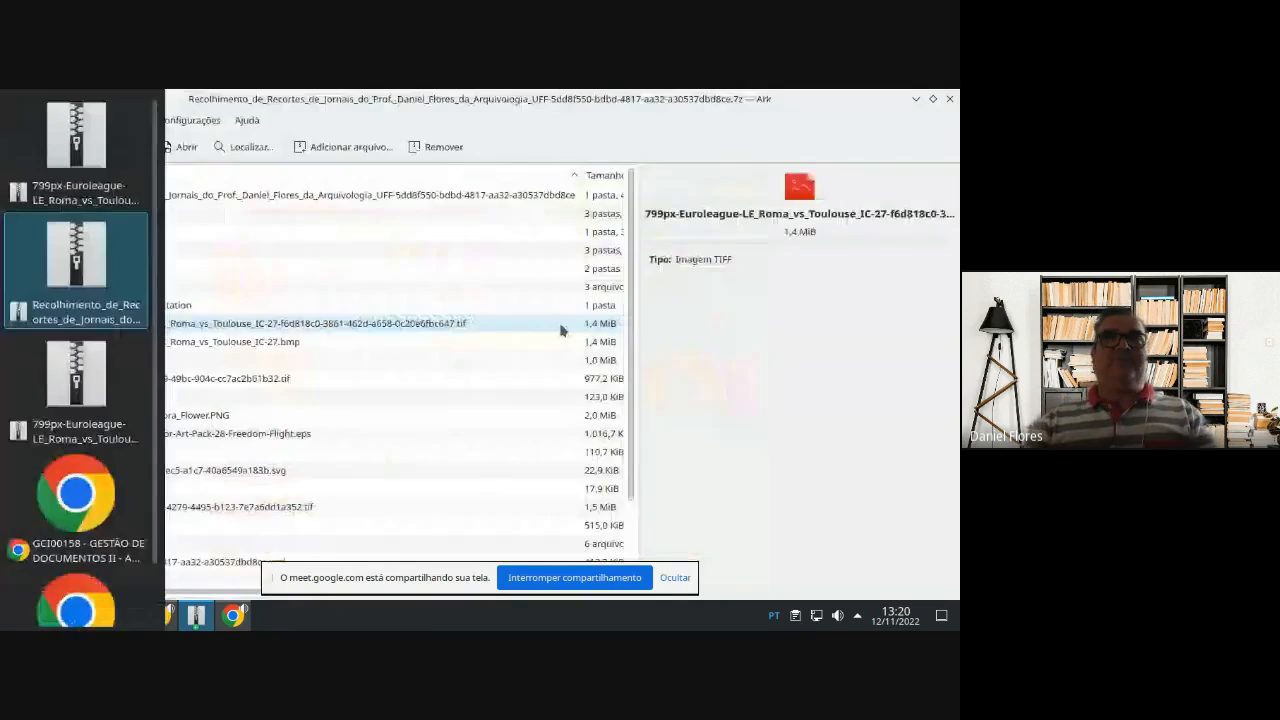
# - Compare G31DS.TIF and lion.svg with their UUID-suffixed normalized copies in objects
pyautogui.scroll(-2, 182, 399)
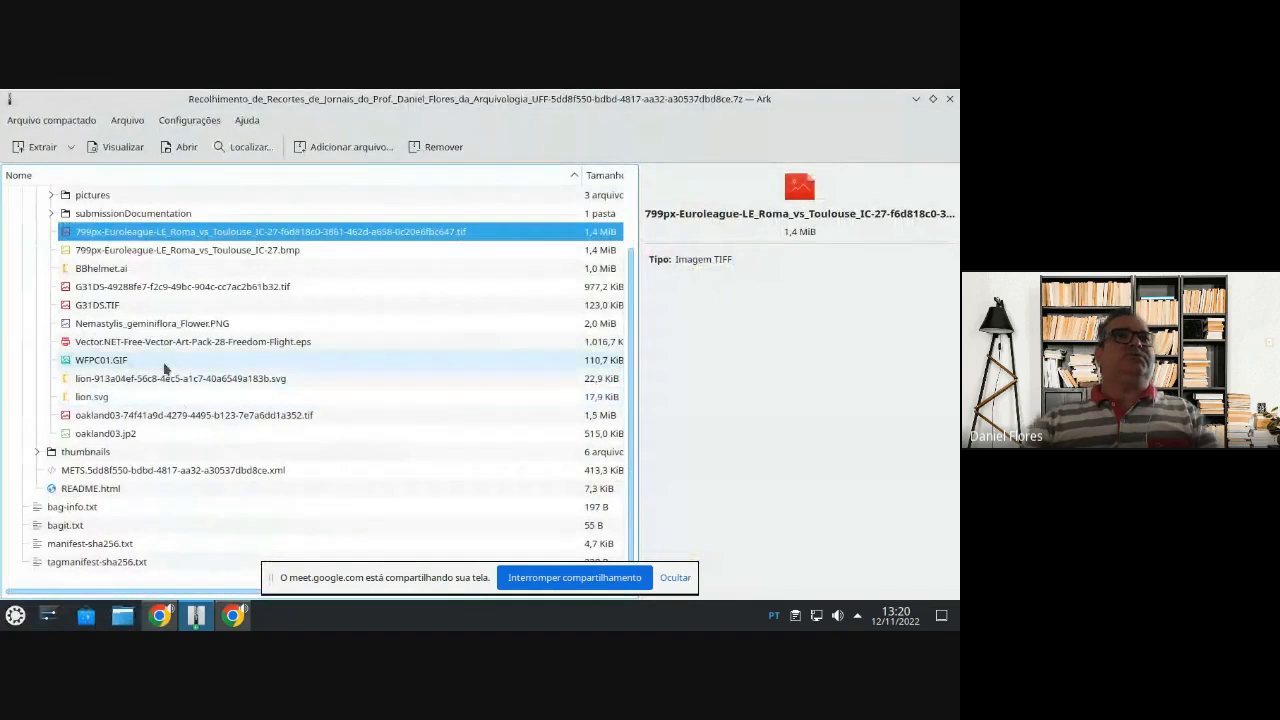
pyautogui.click(106, 310)
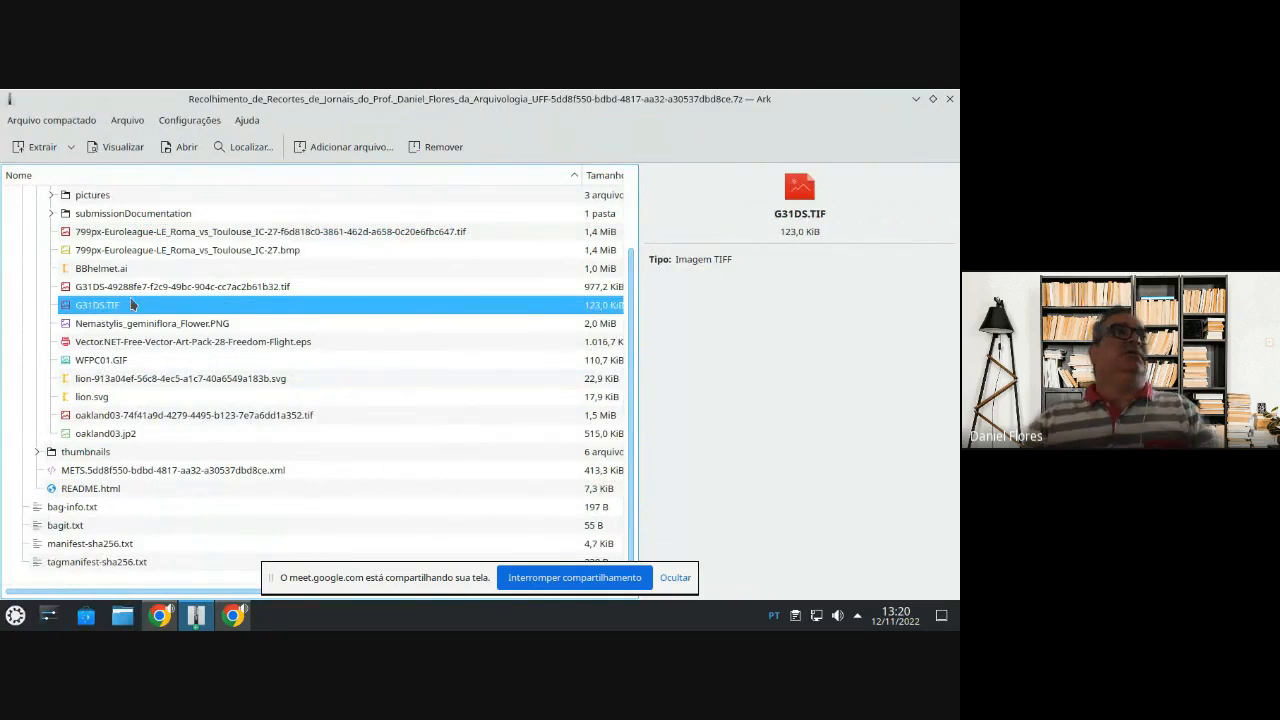
pyautogui.click(138, 291)
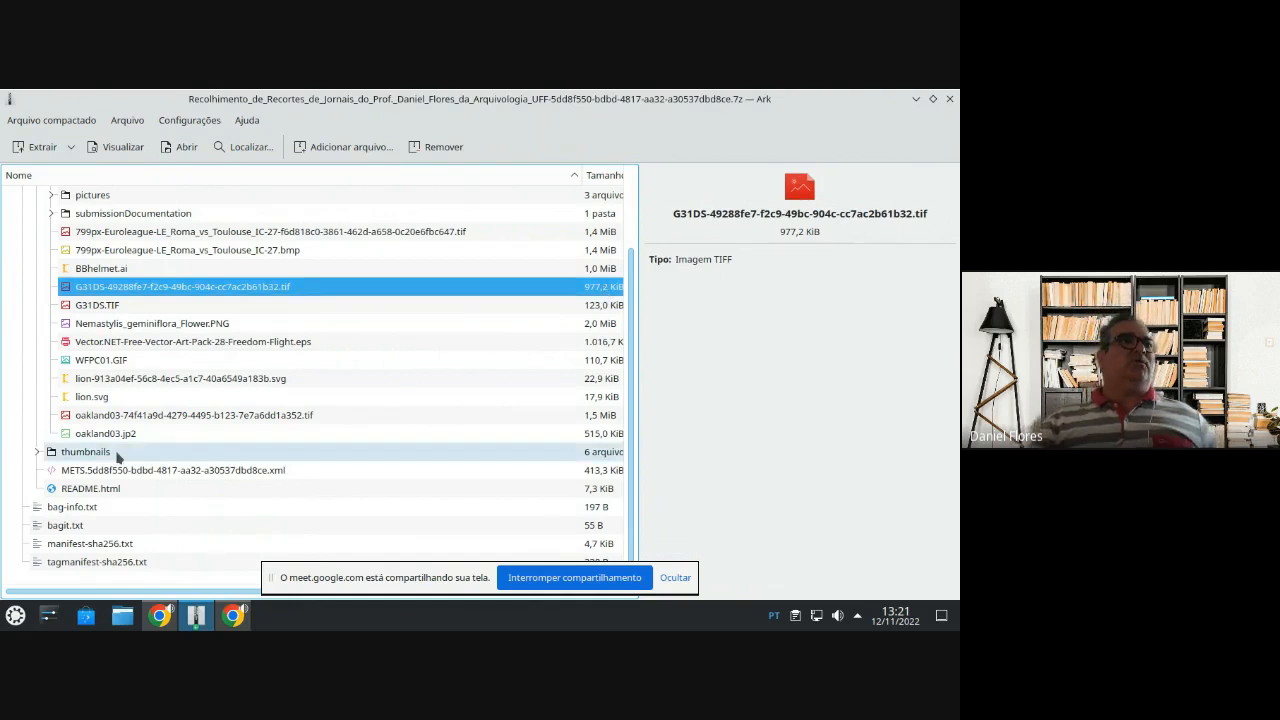
pyautogui.click(108, 398)
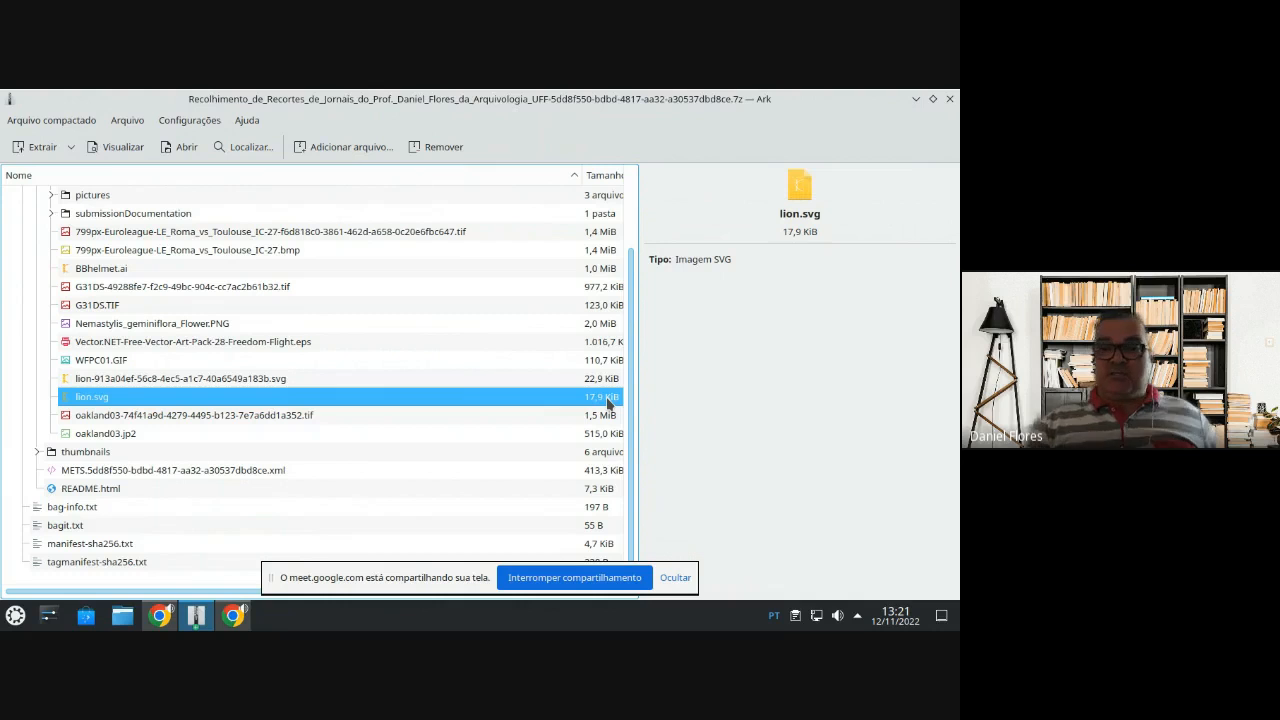
pyautogui.click(104, 380)
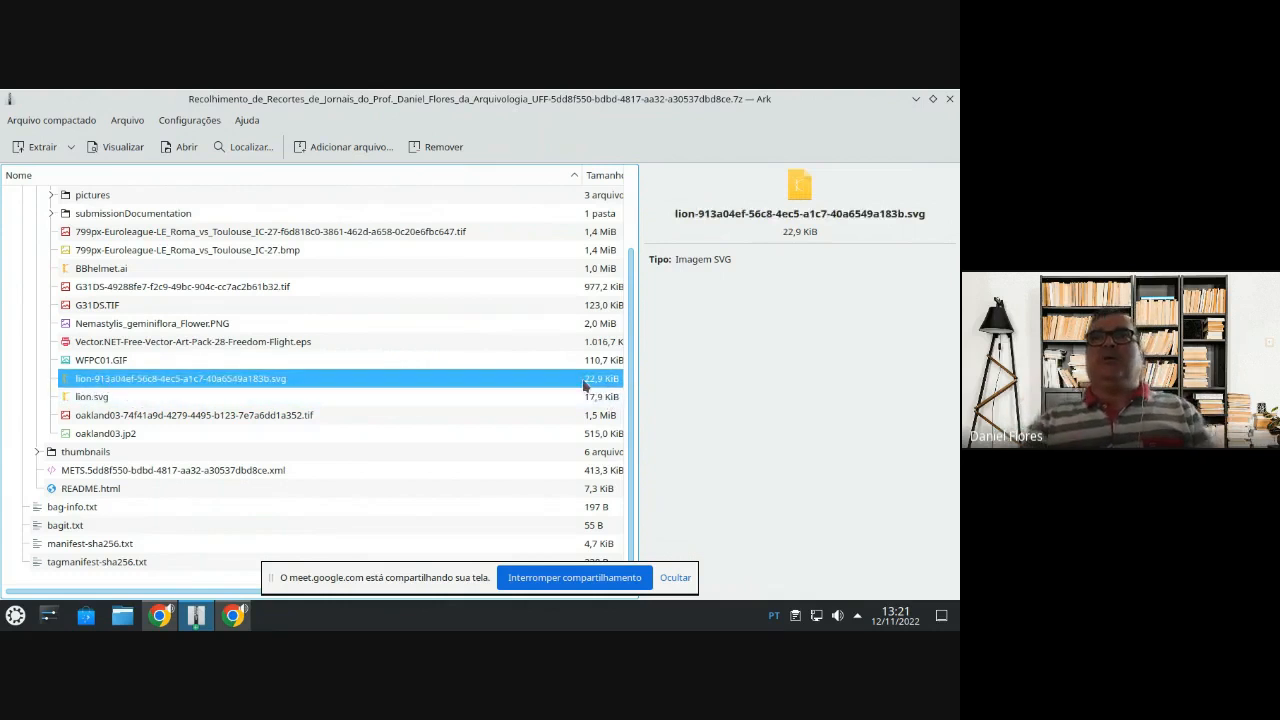
# - Collapse the data folder and select the bag's root entry in Ark
pyautogui.scroll(2, 135, 311)
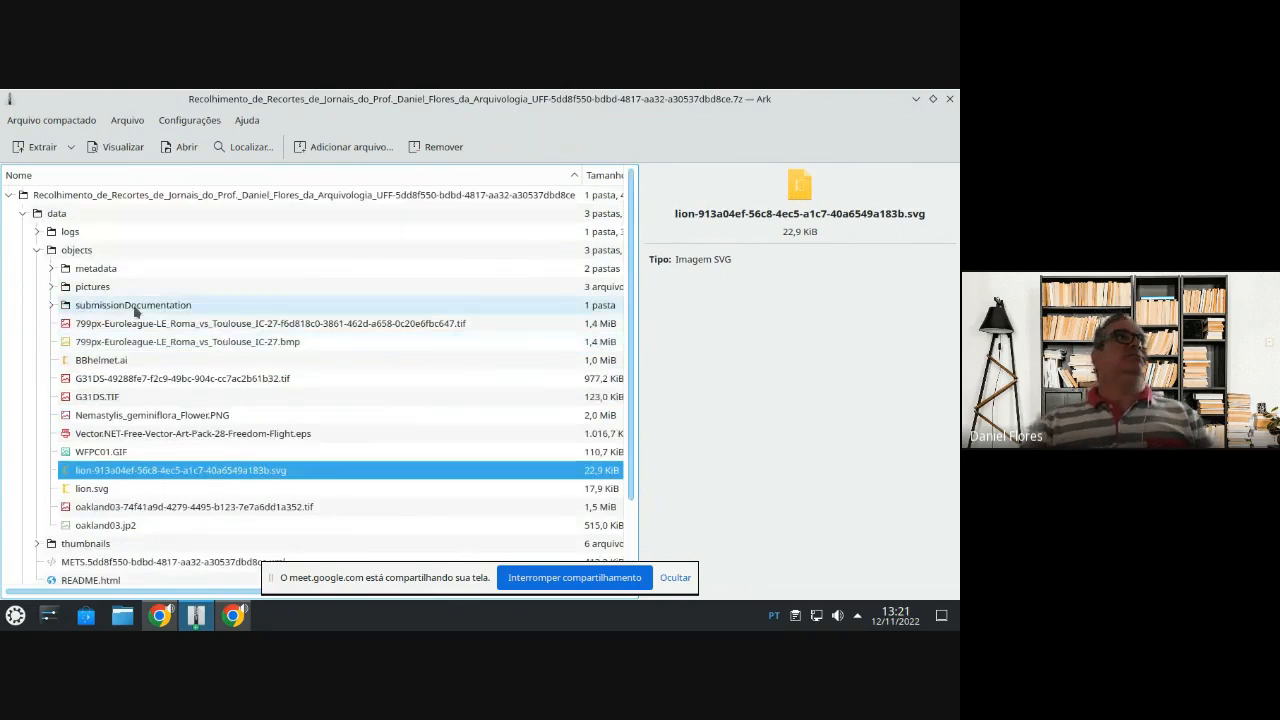
pyautogui.click(22, 213)
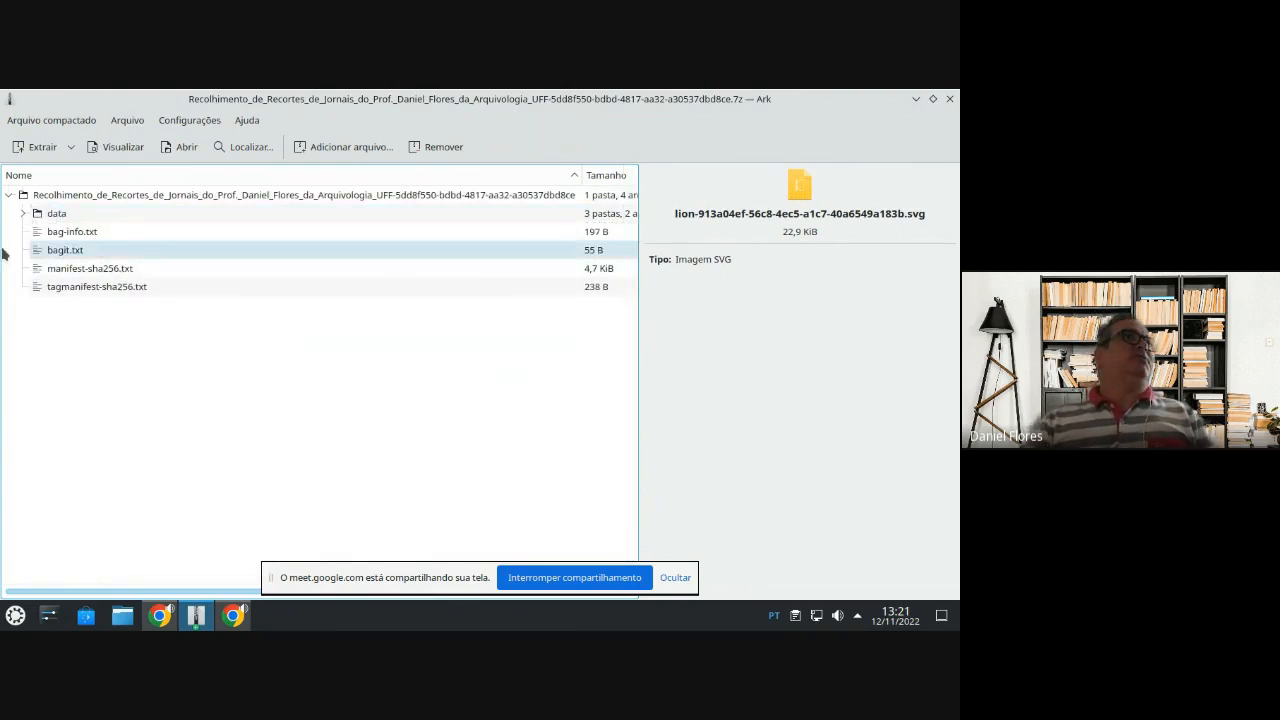
pyautogui.click(80, 197)
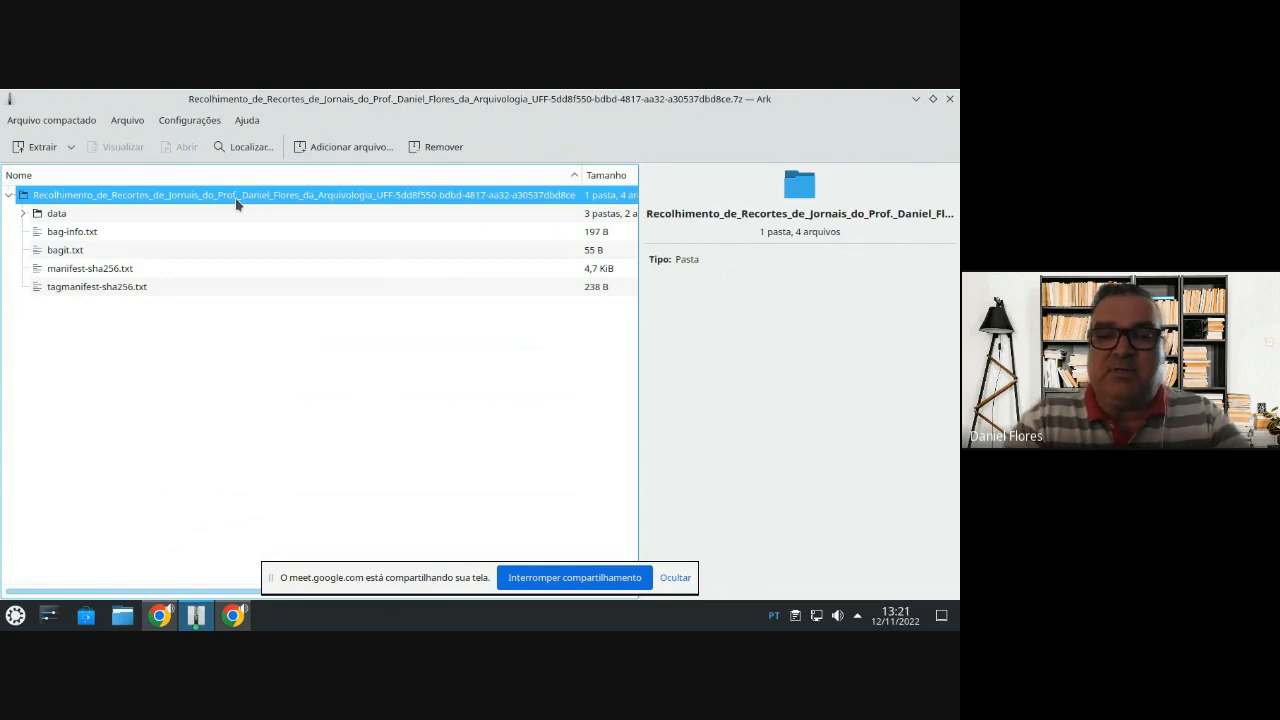
pyautogui.hotkey('alt', 'Tab')
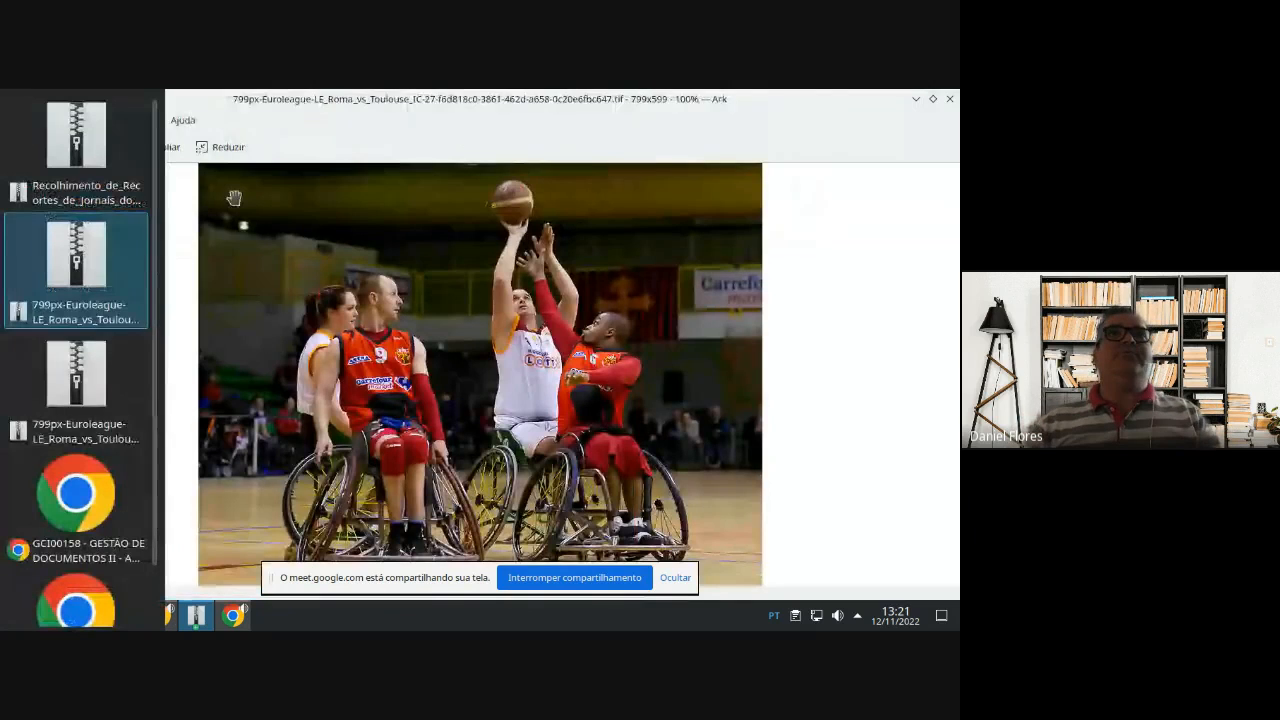
# - Stop screen sharing in the Google Meet call with Interromper compartilhamento
pyautogui.hotkey('alt', 'Tab')
pyautogui.hotkey('alt', 'Tab')
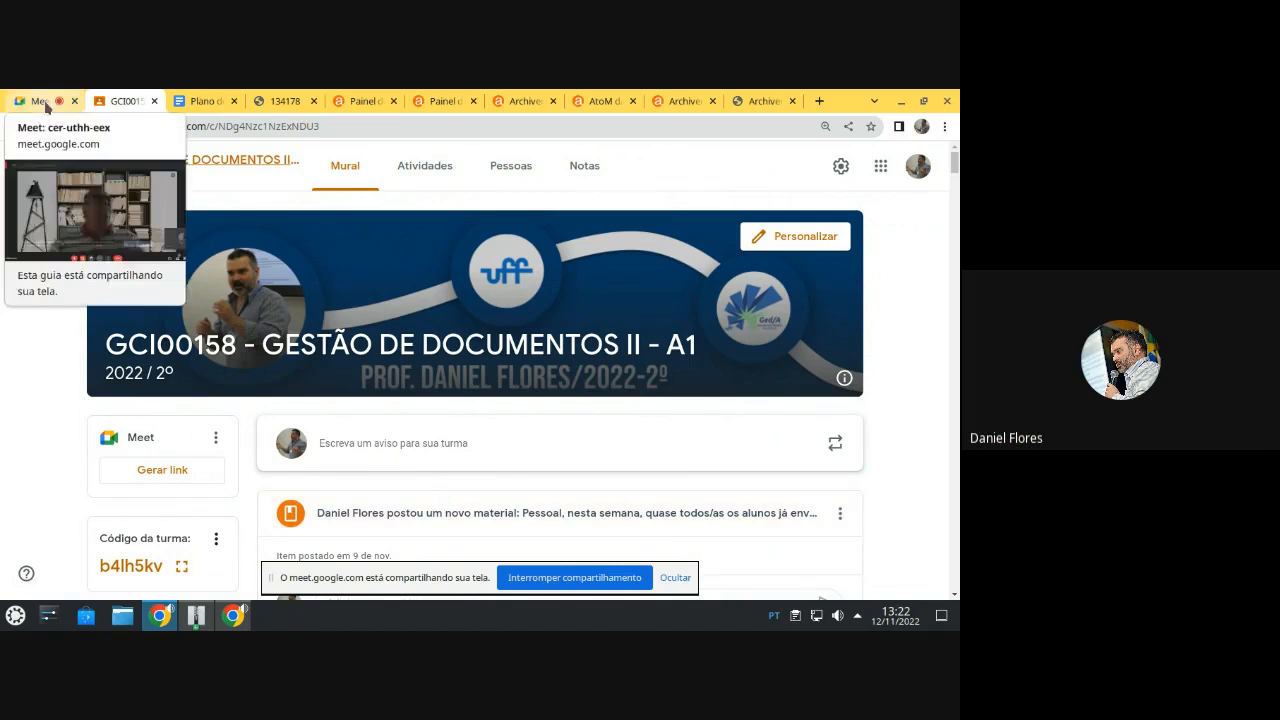
pyautogui.click(560, 579)
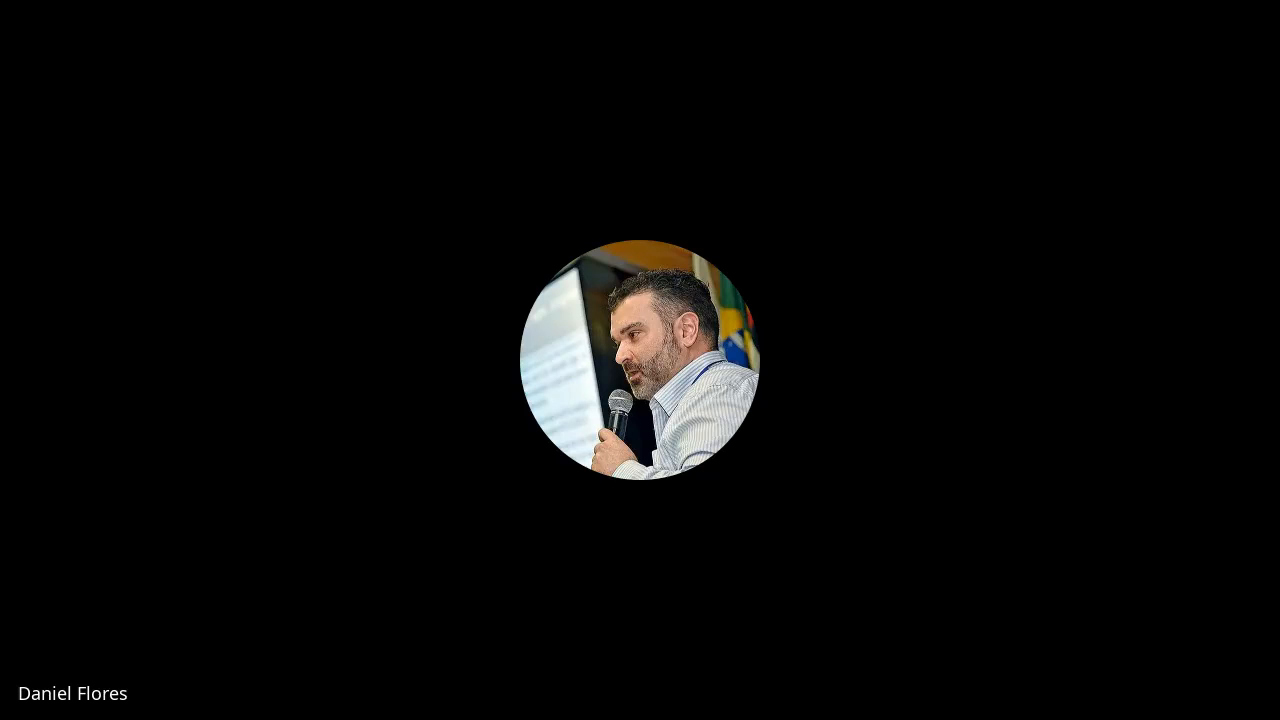